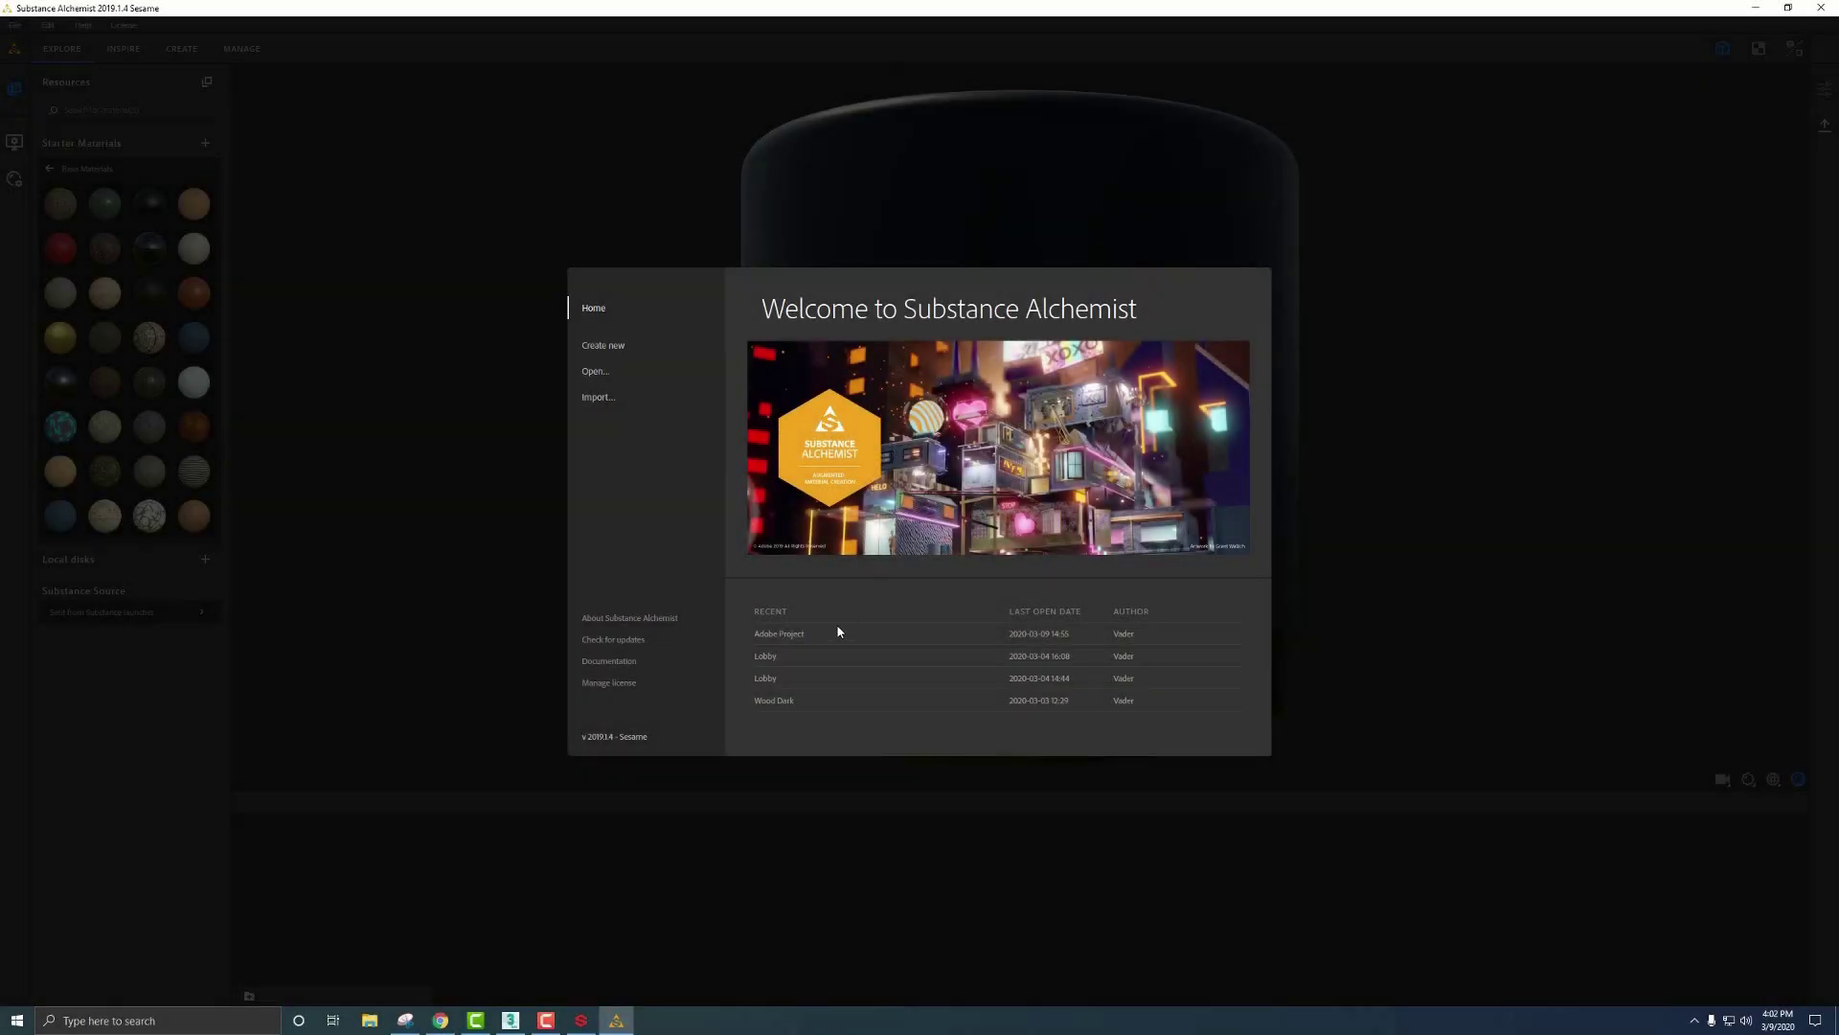
Step: Open the Adobe Project from recent projects and orbit its leaded-glass preview
click(782, 636)
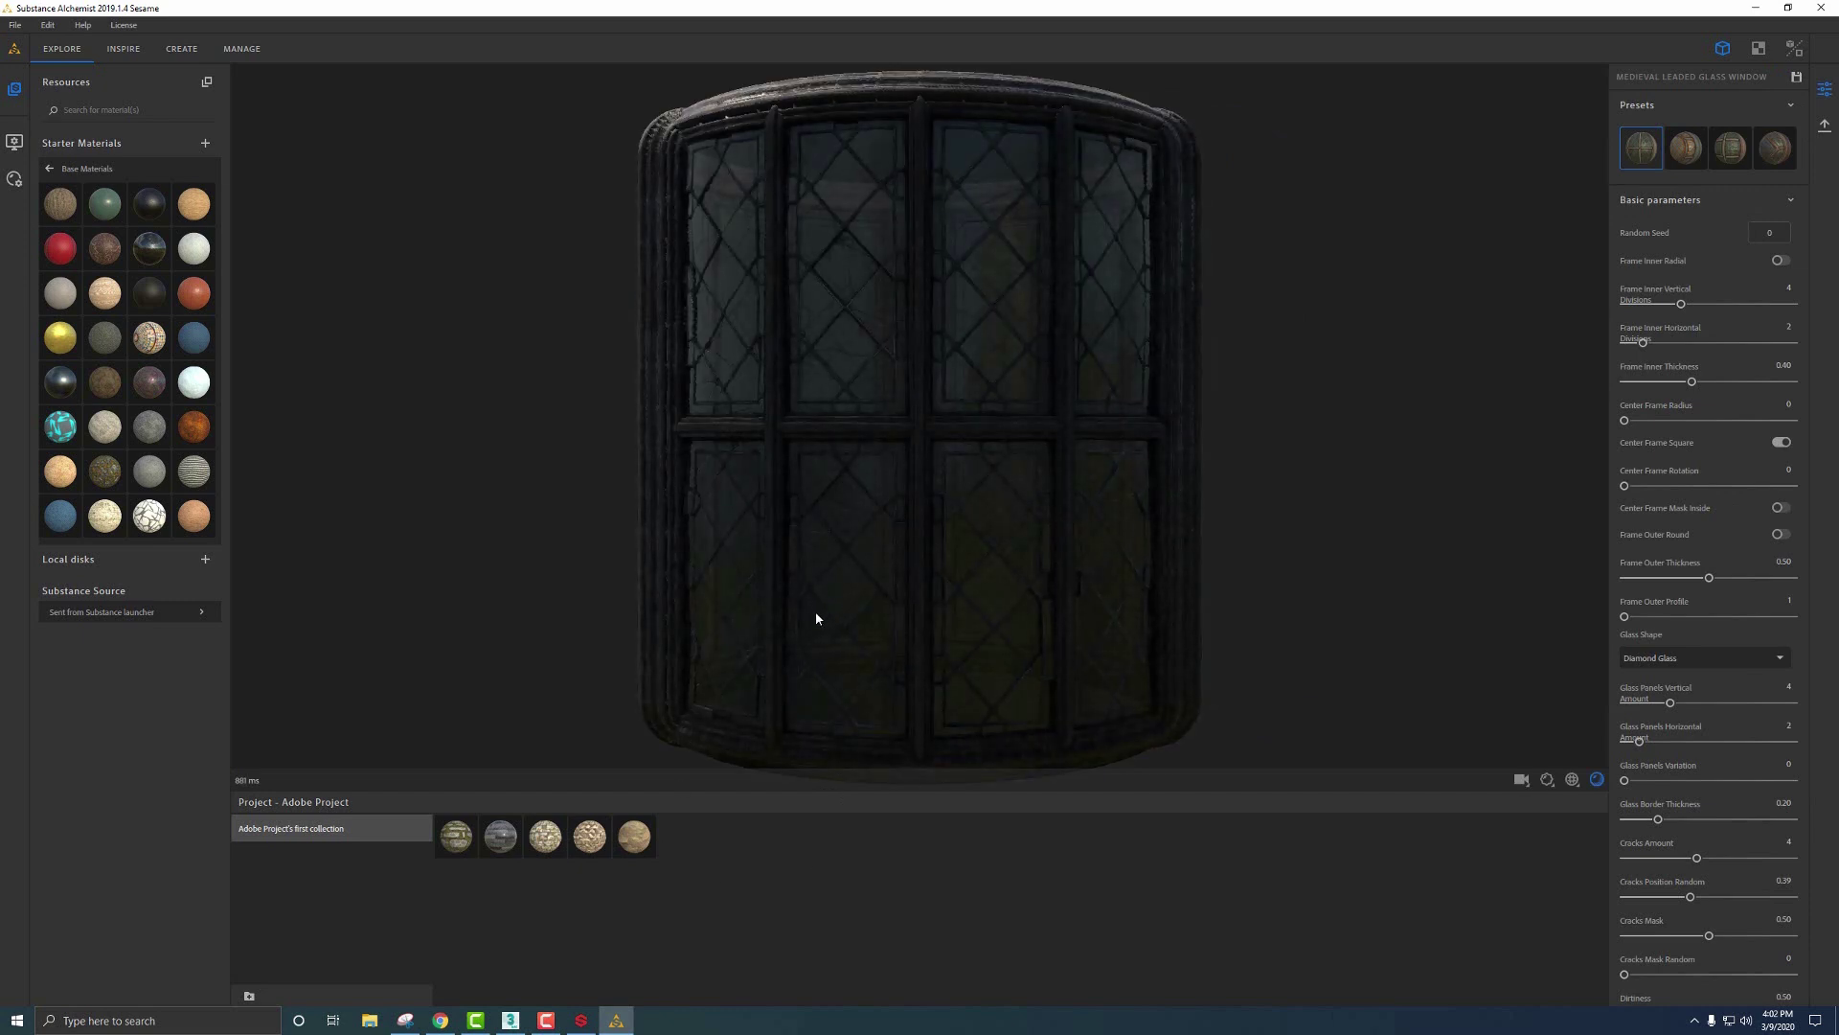
drag(742, 684, 866, 559)
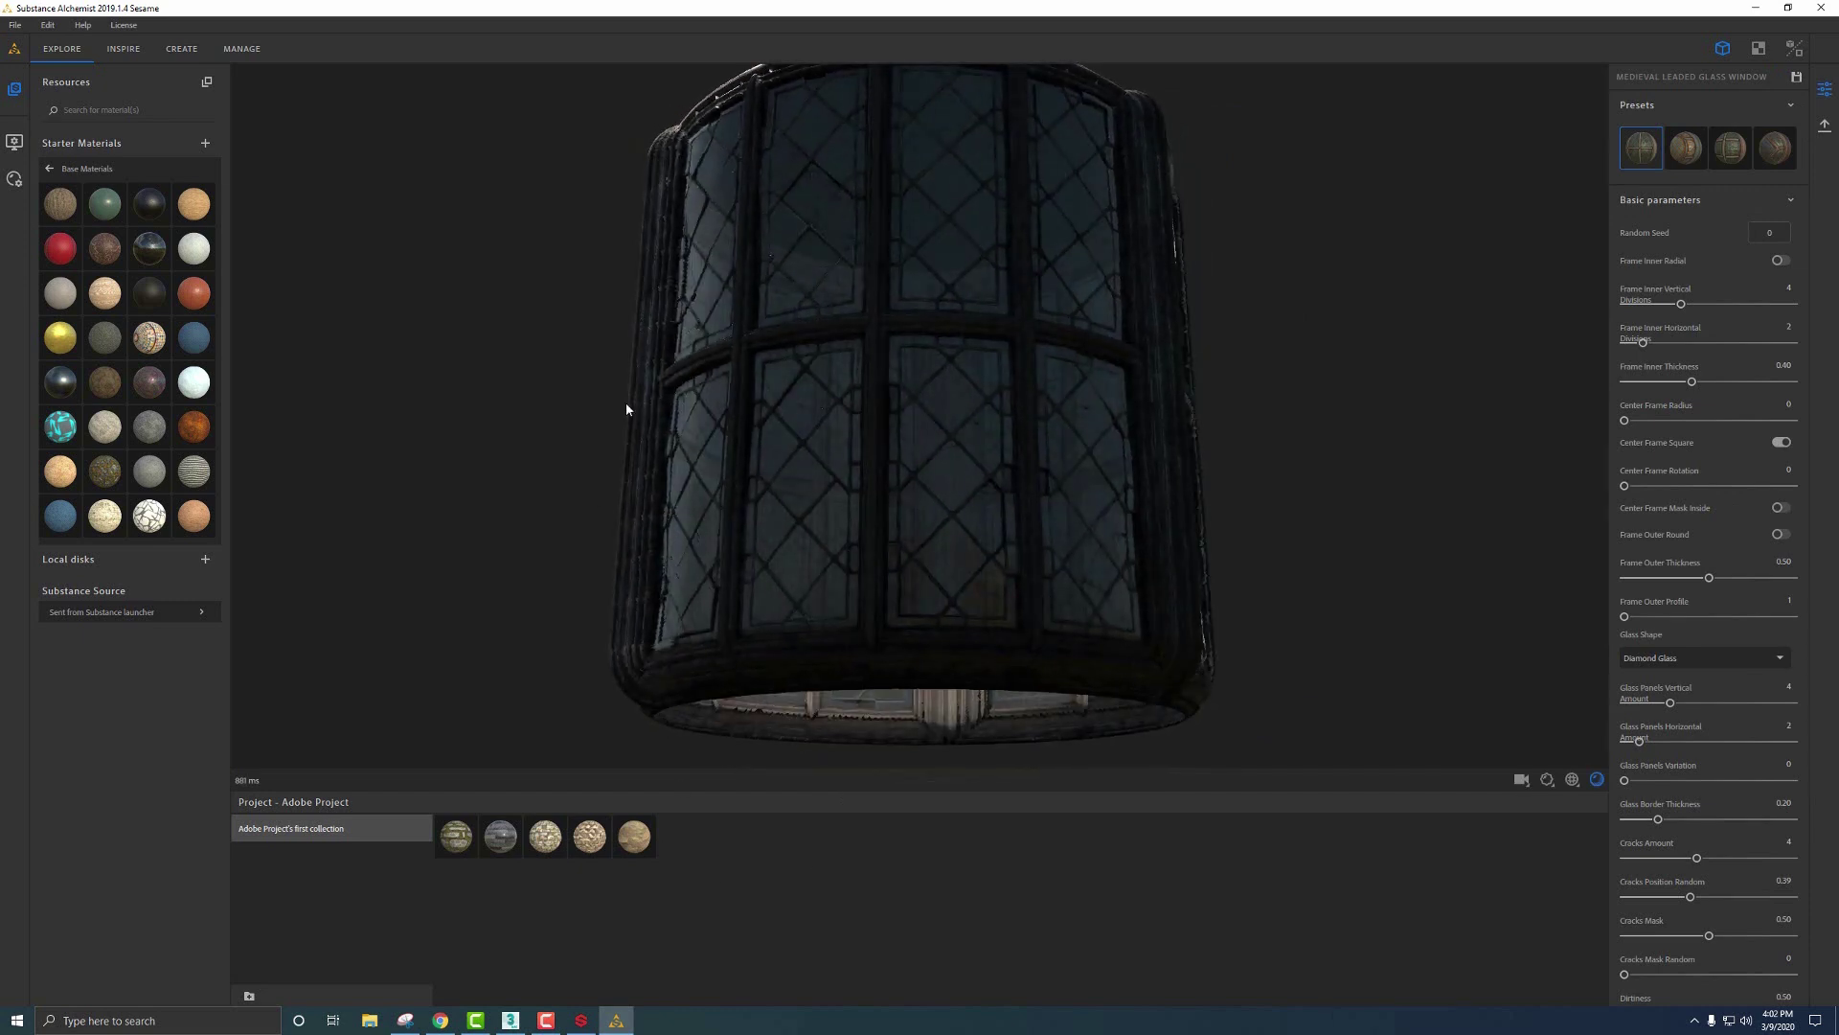
scroll(659, 384, down, 3)
Step: Start a new material in the Create workspace, previewed on a flat Plane mesh
click(181, 49)
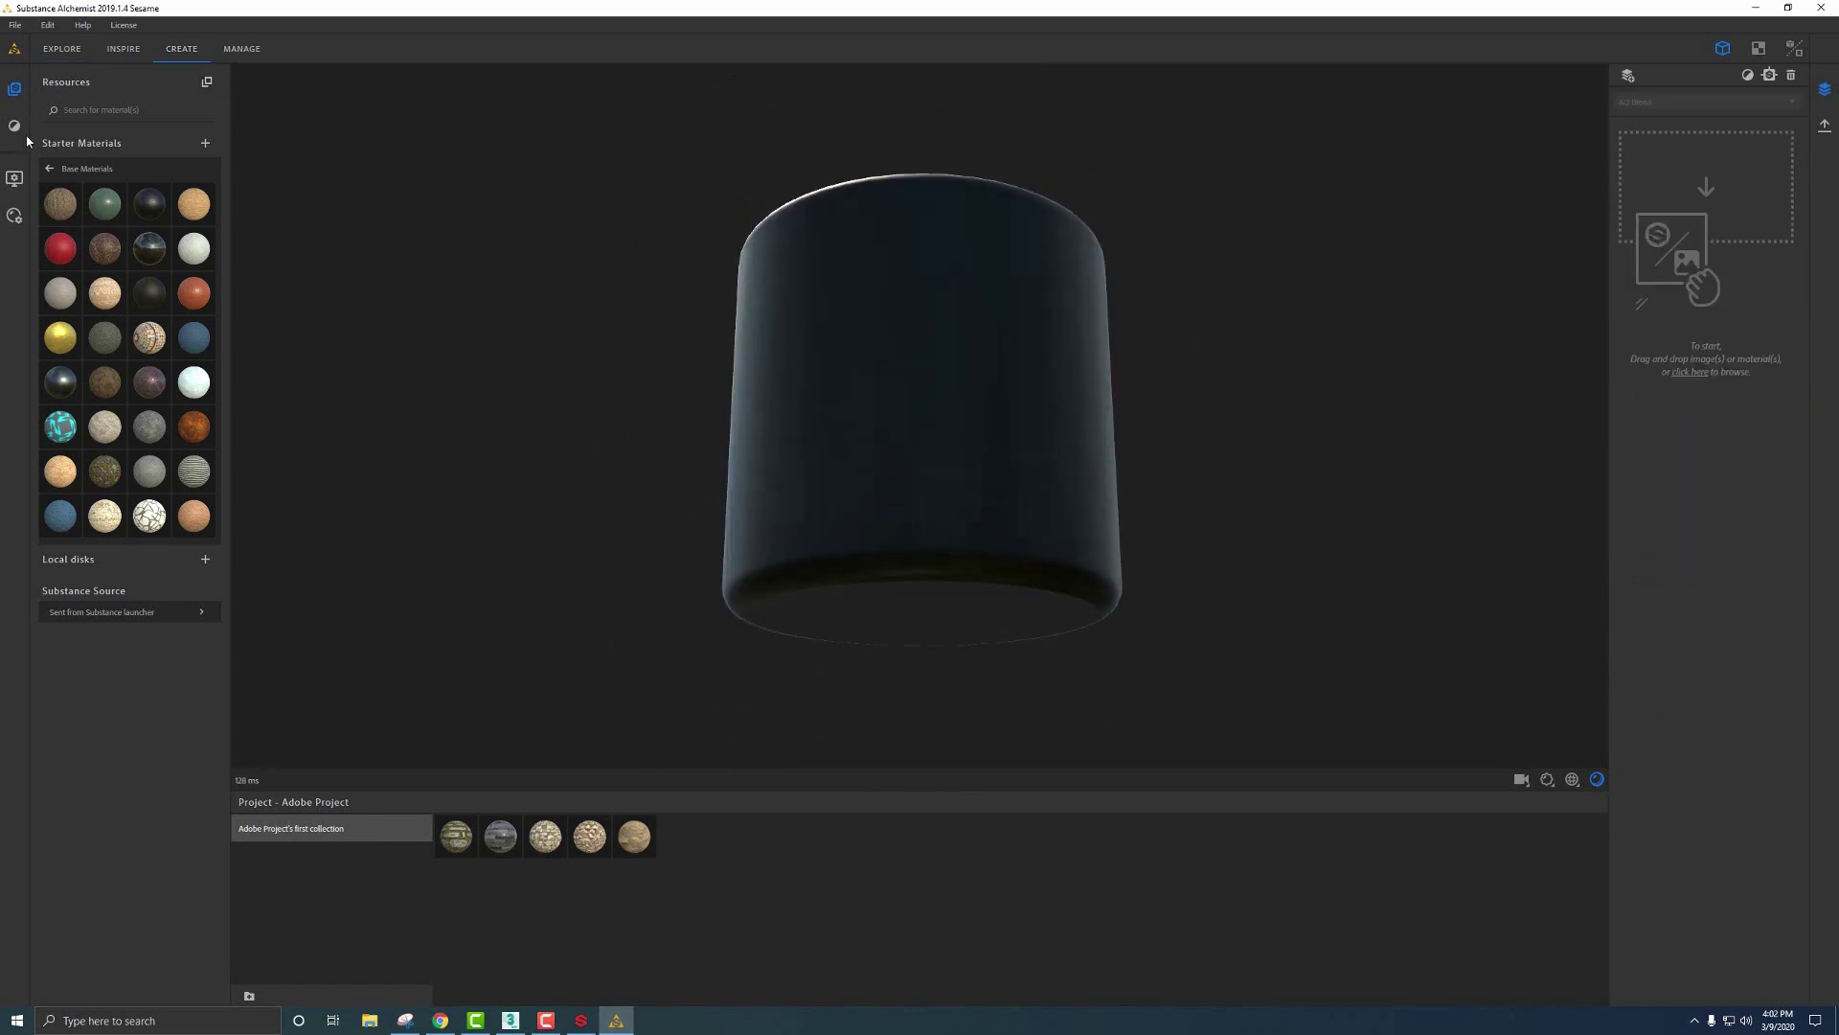
click(13, 180)
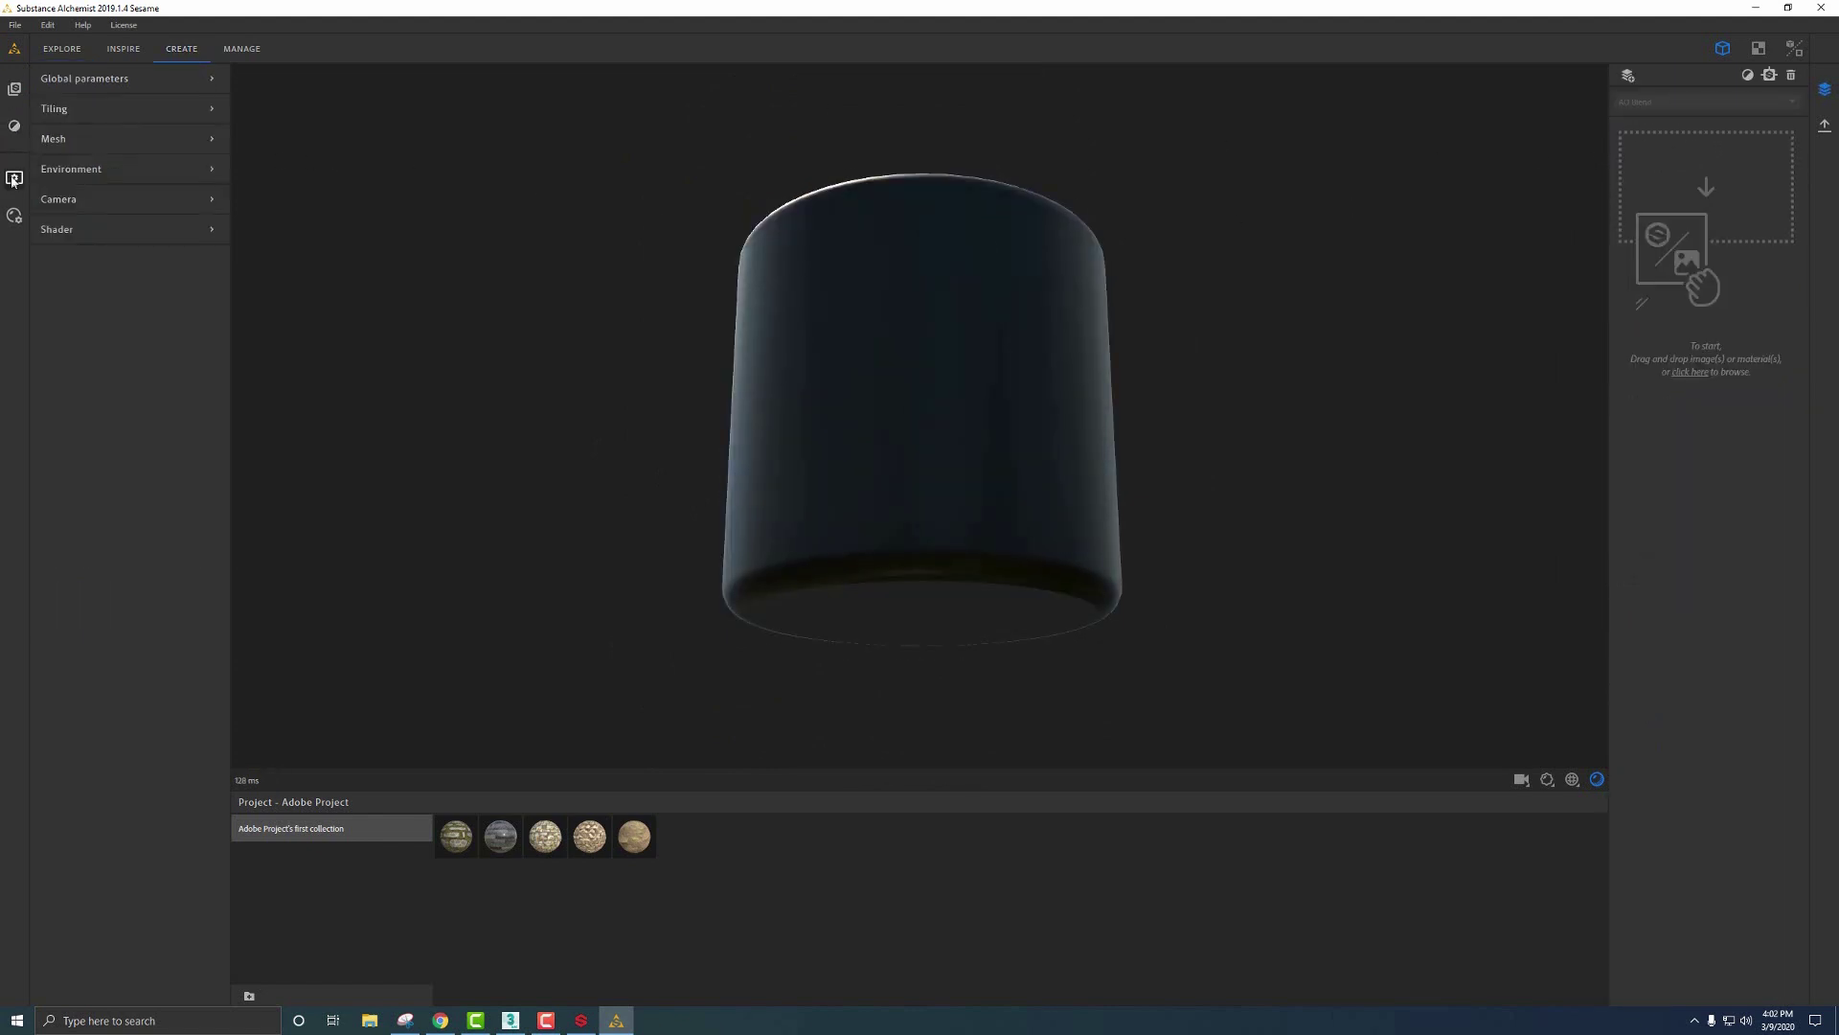
click(73, 191)
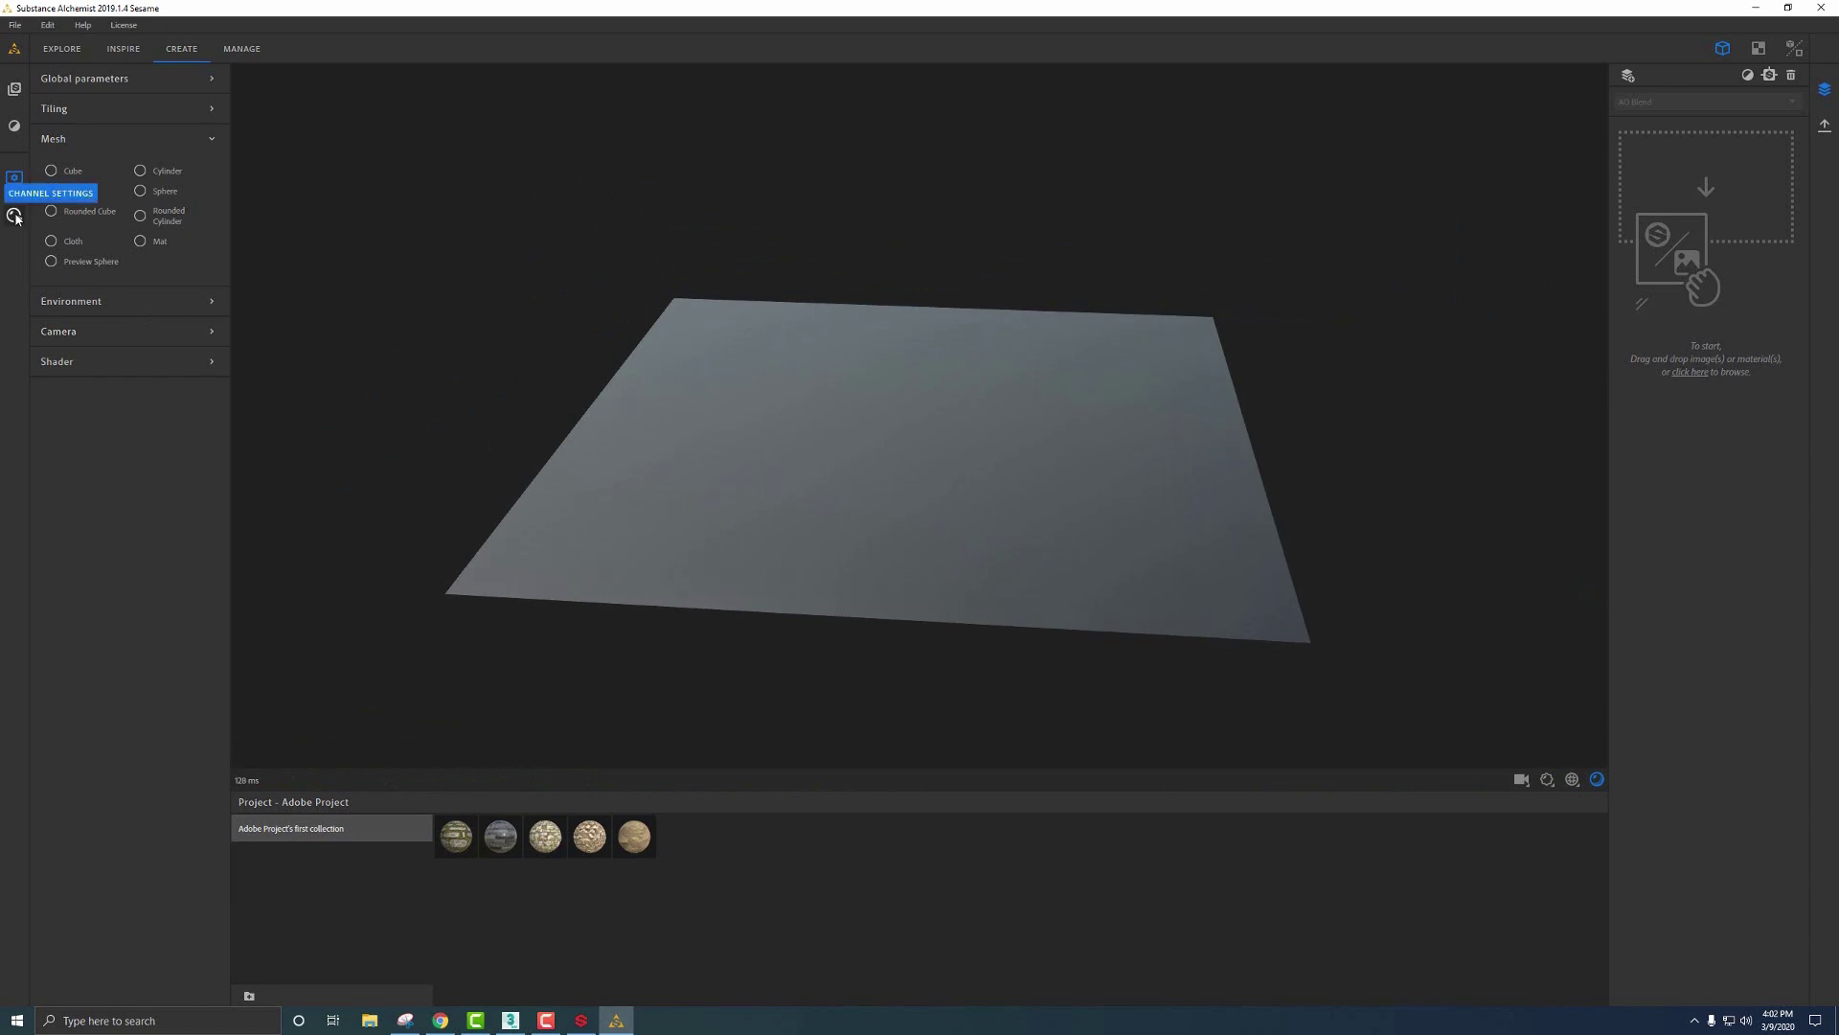
click(15, 90)
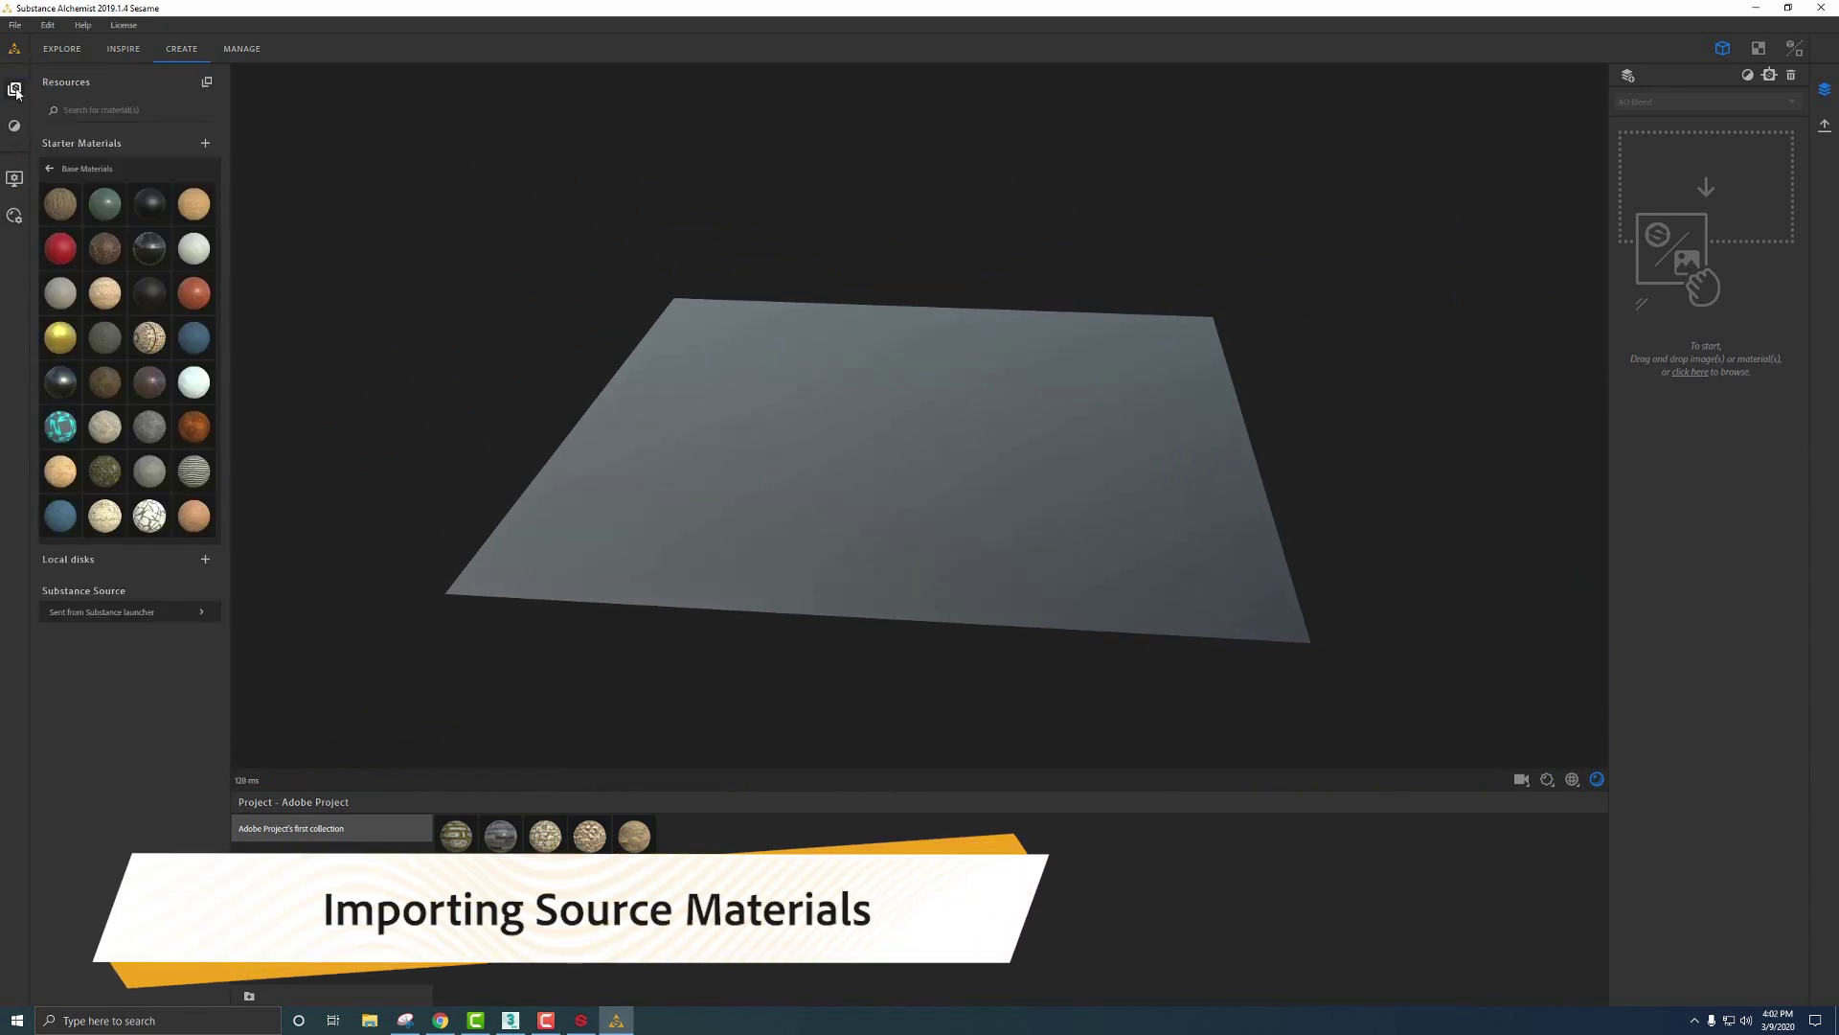
Step: Show the 'Sent from Substance launcher' materials and bring up the Substance launcher window
click(144, 611)
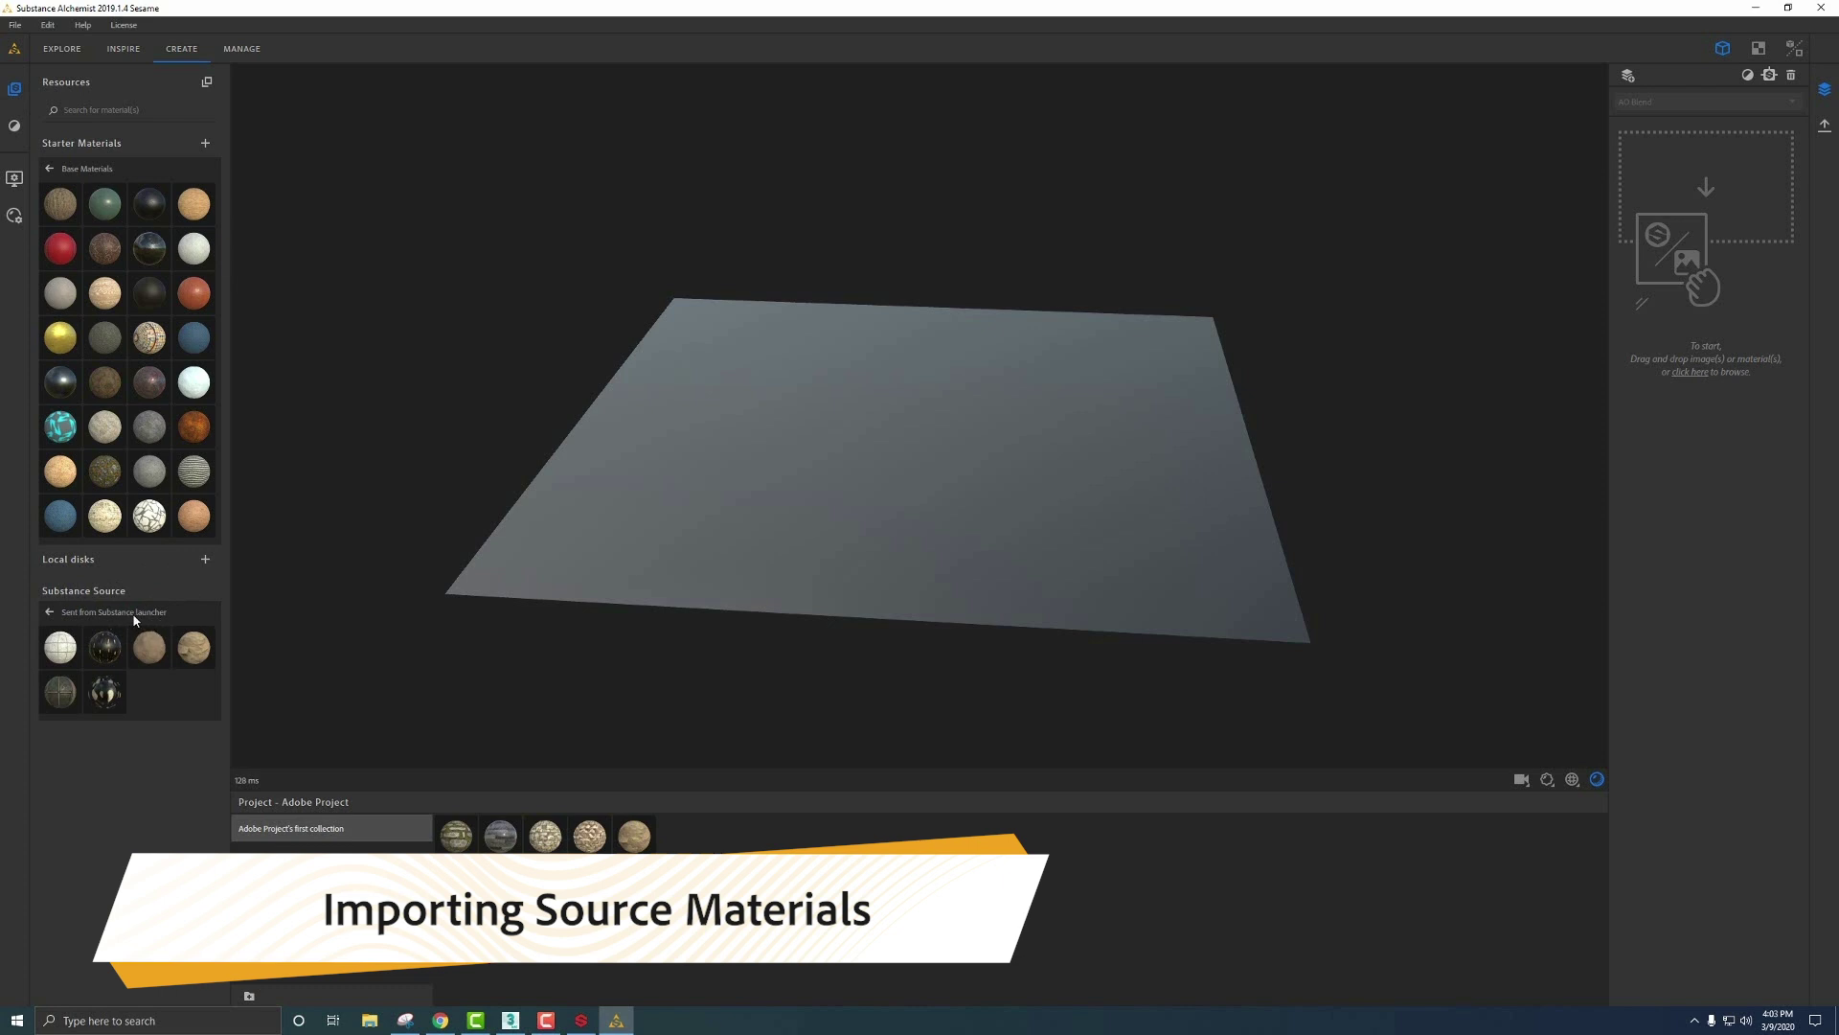
click(581, 1020)
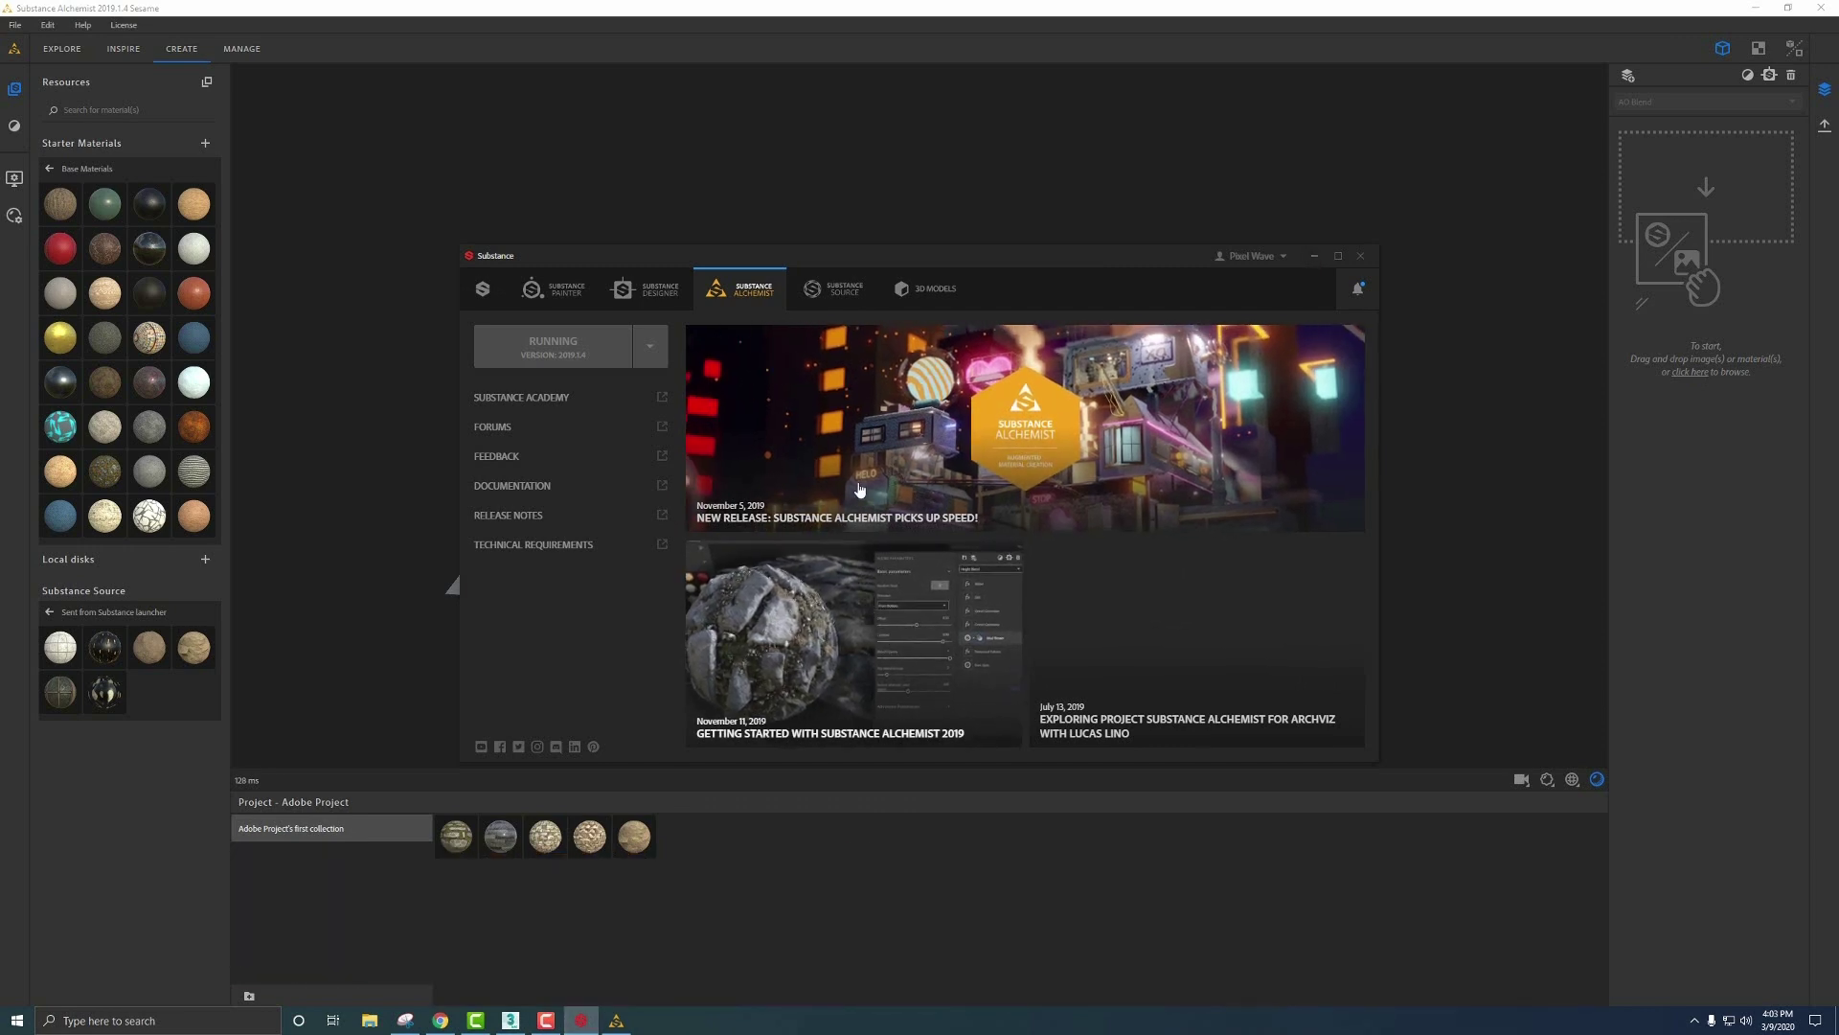
Step: Find Disturbed Soil in the Substance Source library and send it to Substance Alchemist
click(848, 297)
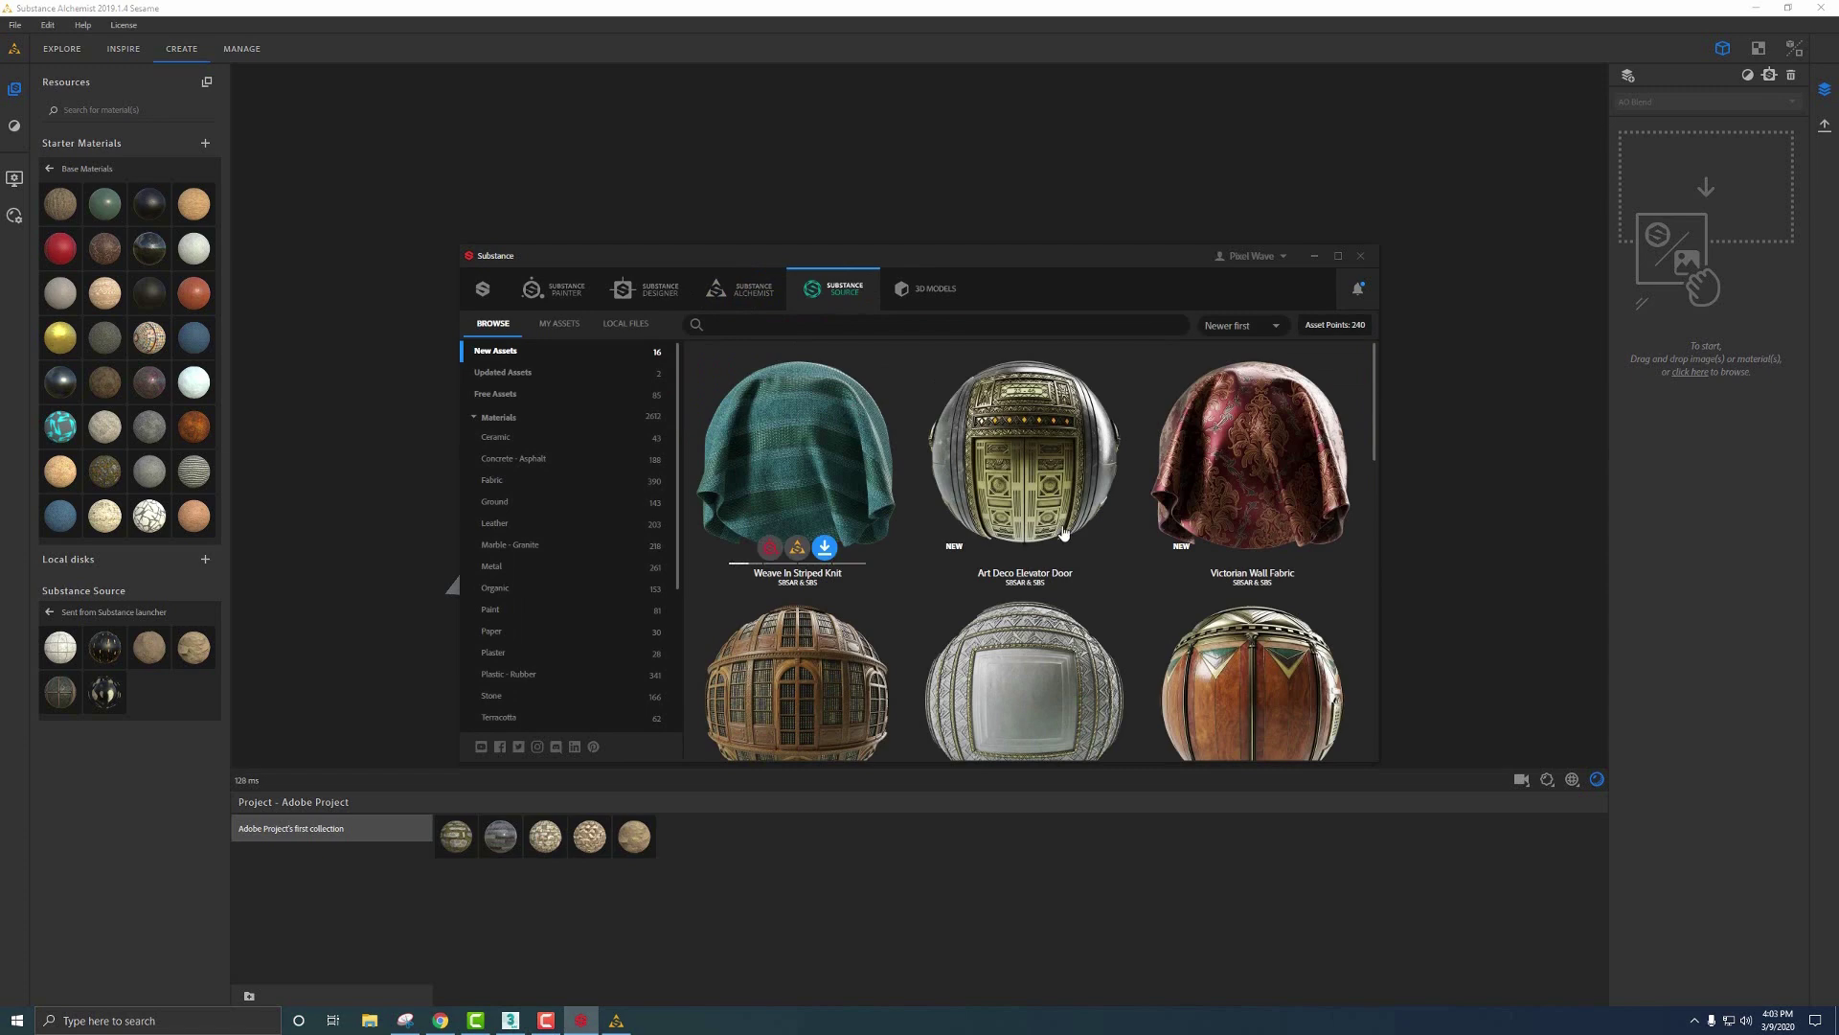
scroll(836, 460, down, 3)
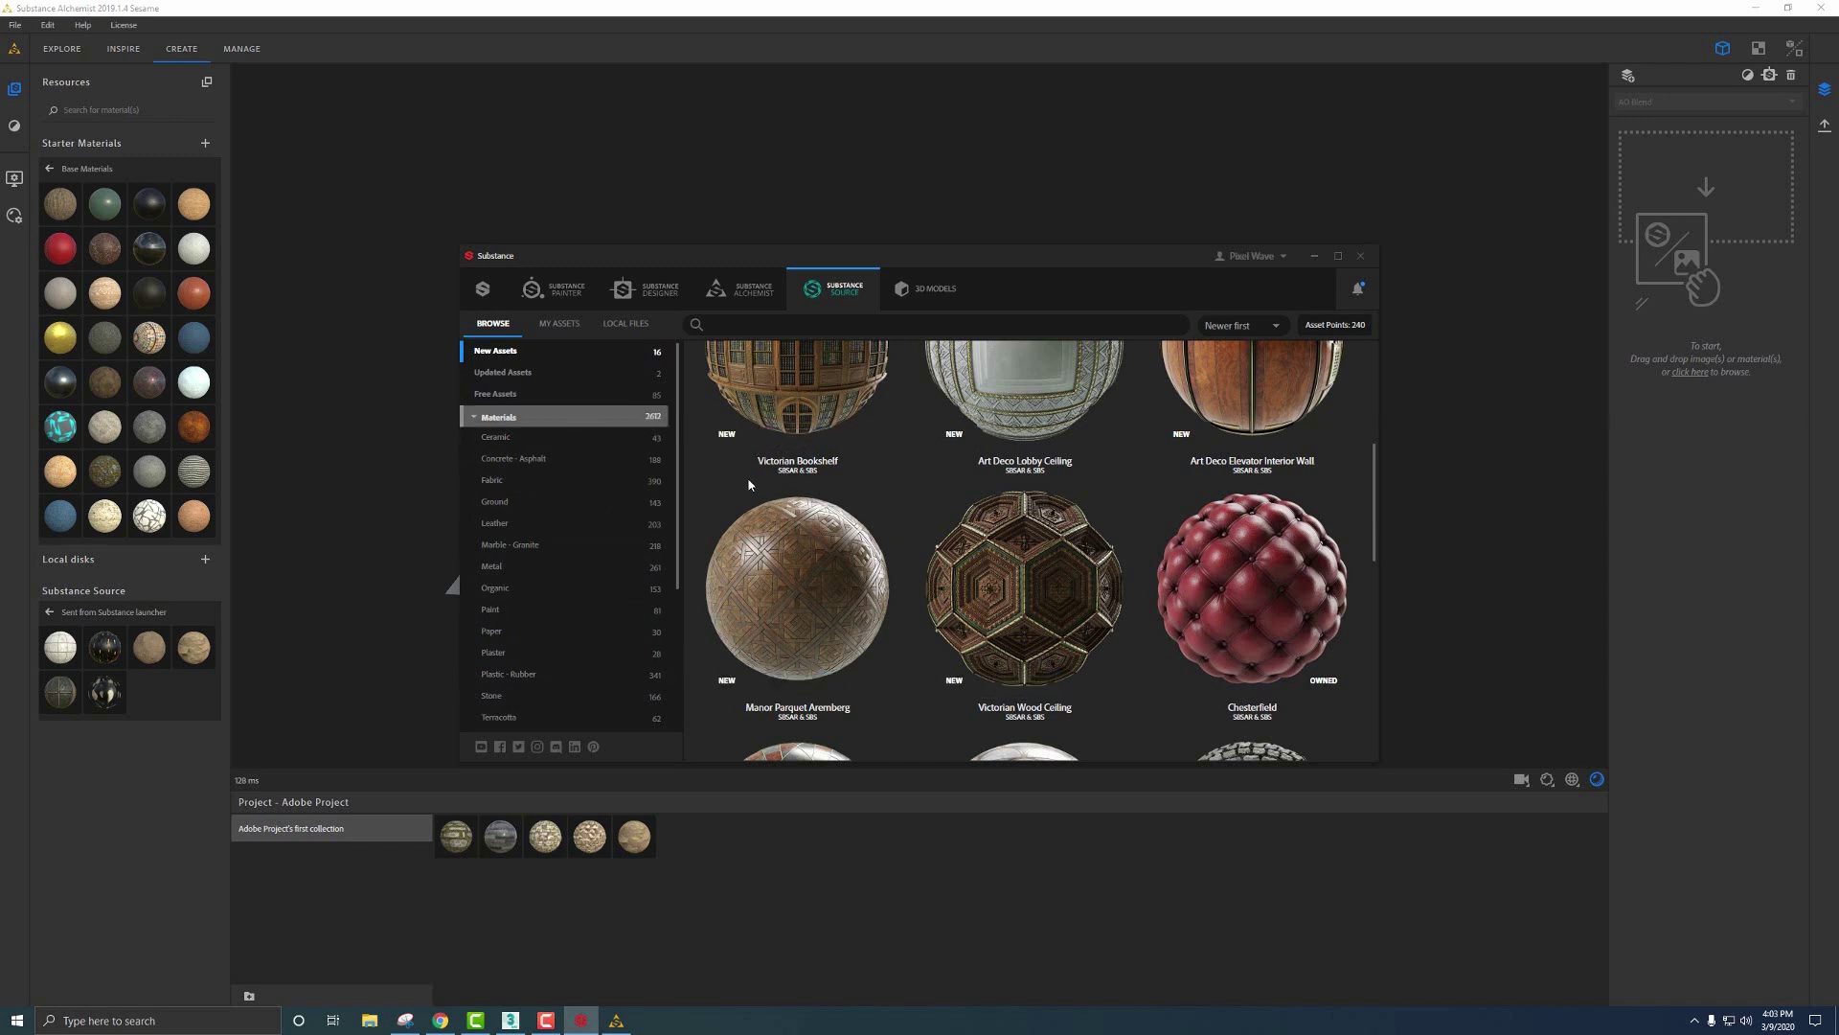
scroll(857, 524, down, 1)
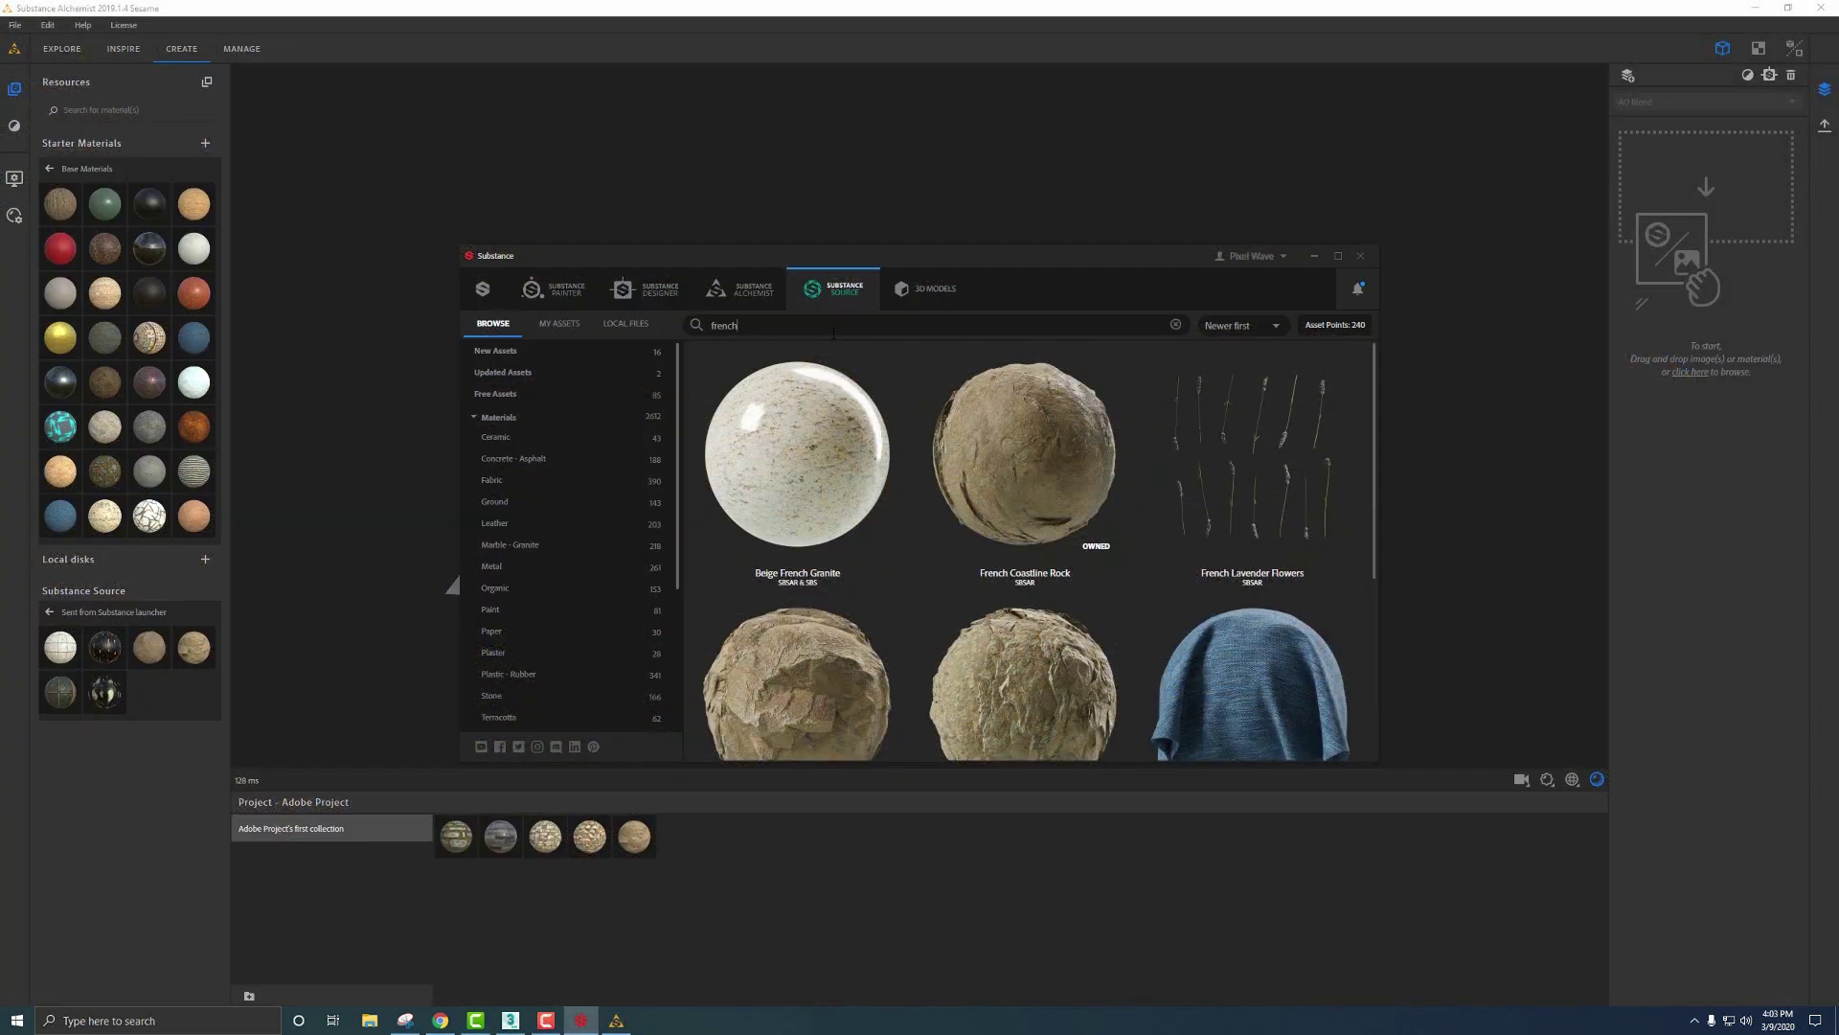
mouse_move(1040, 502)
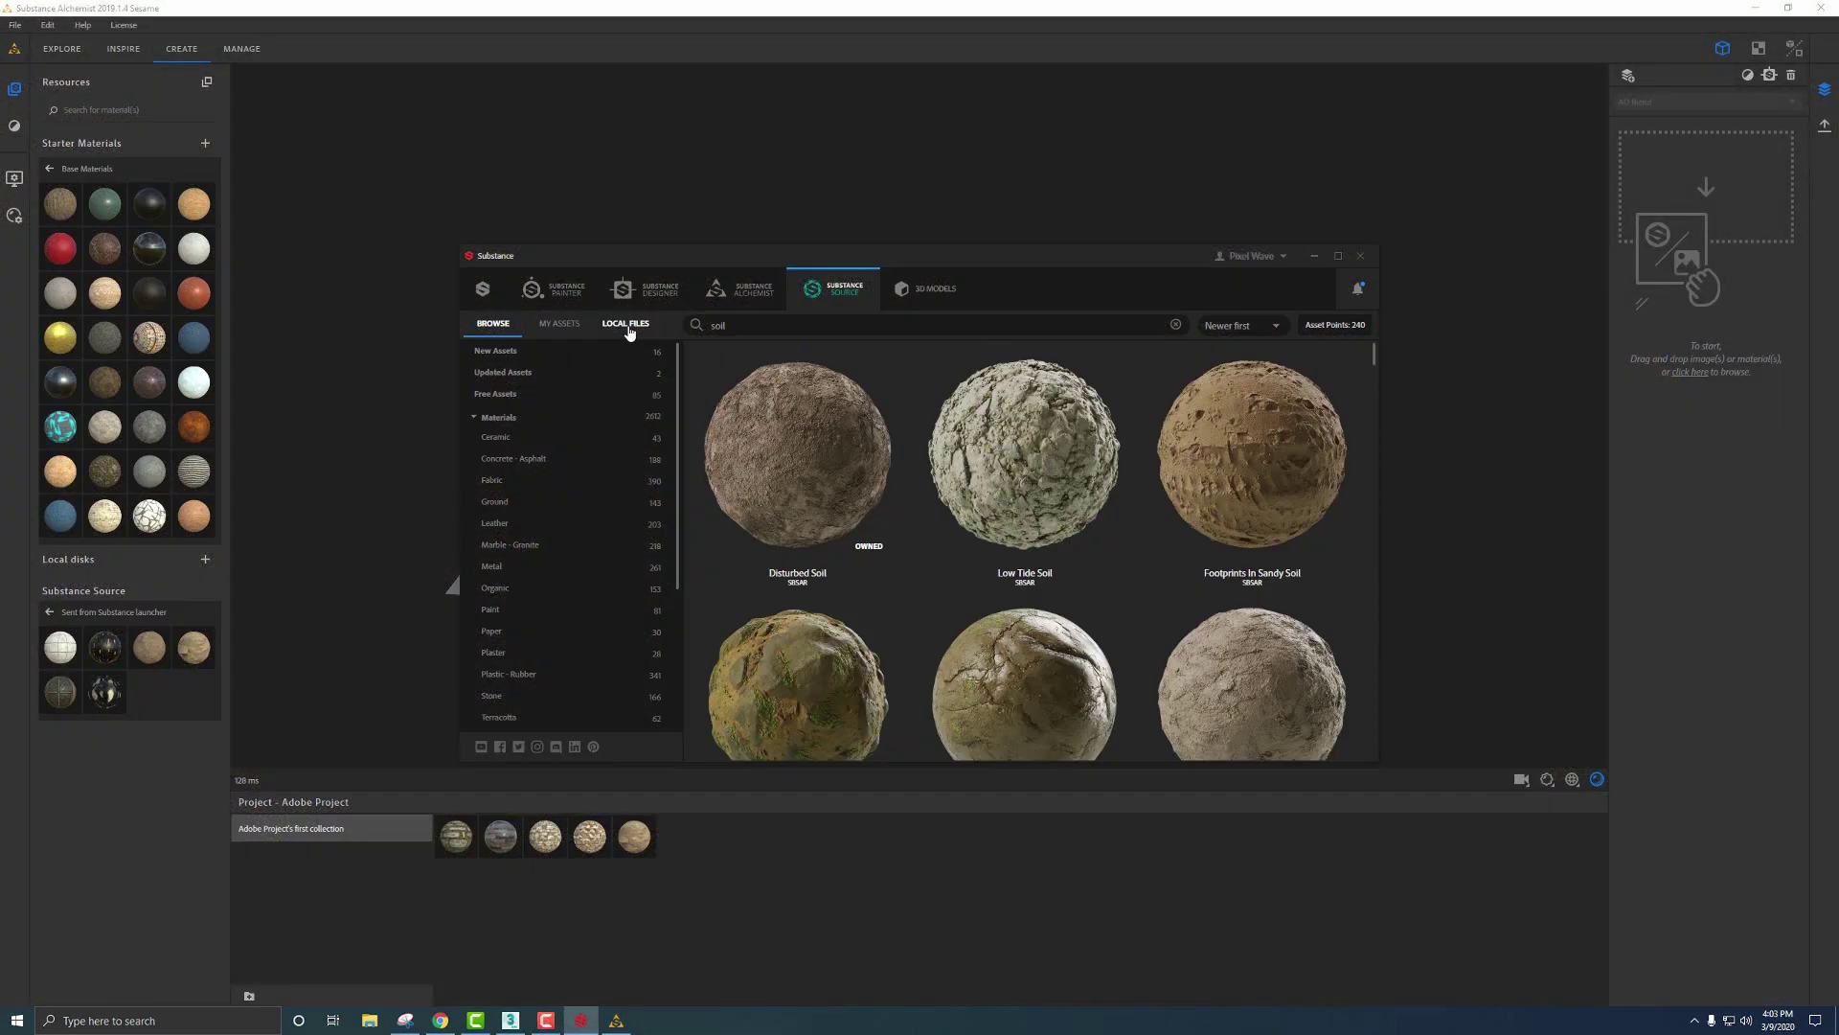
mouse_move(843, 435)
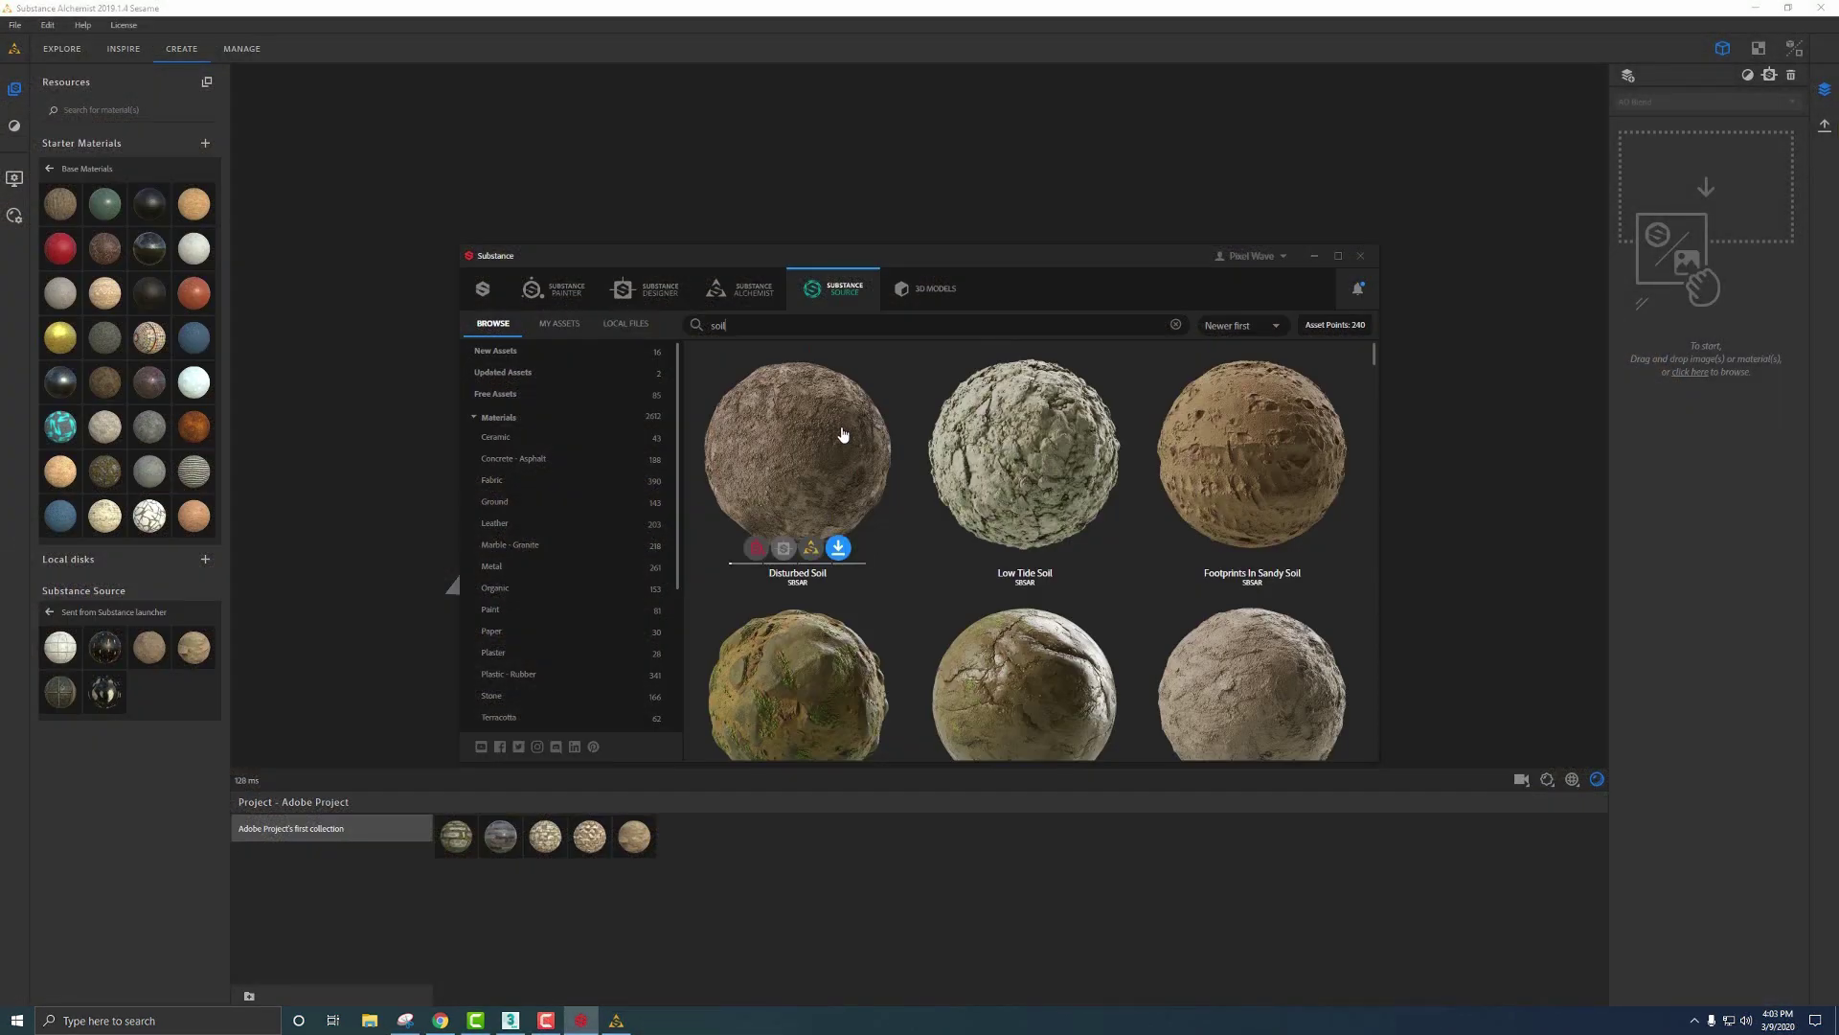
click(813, 554)
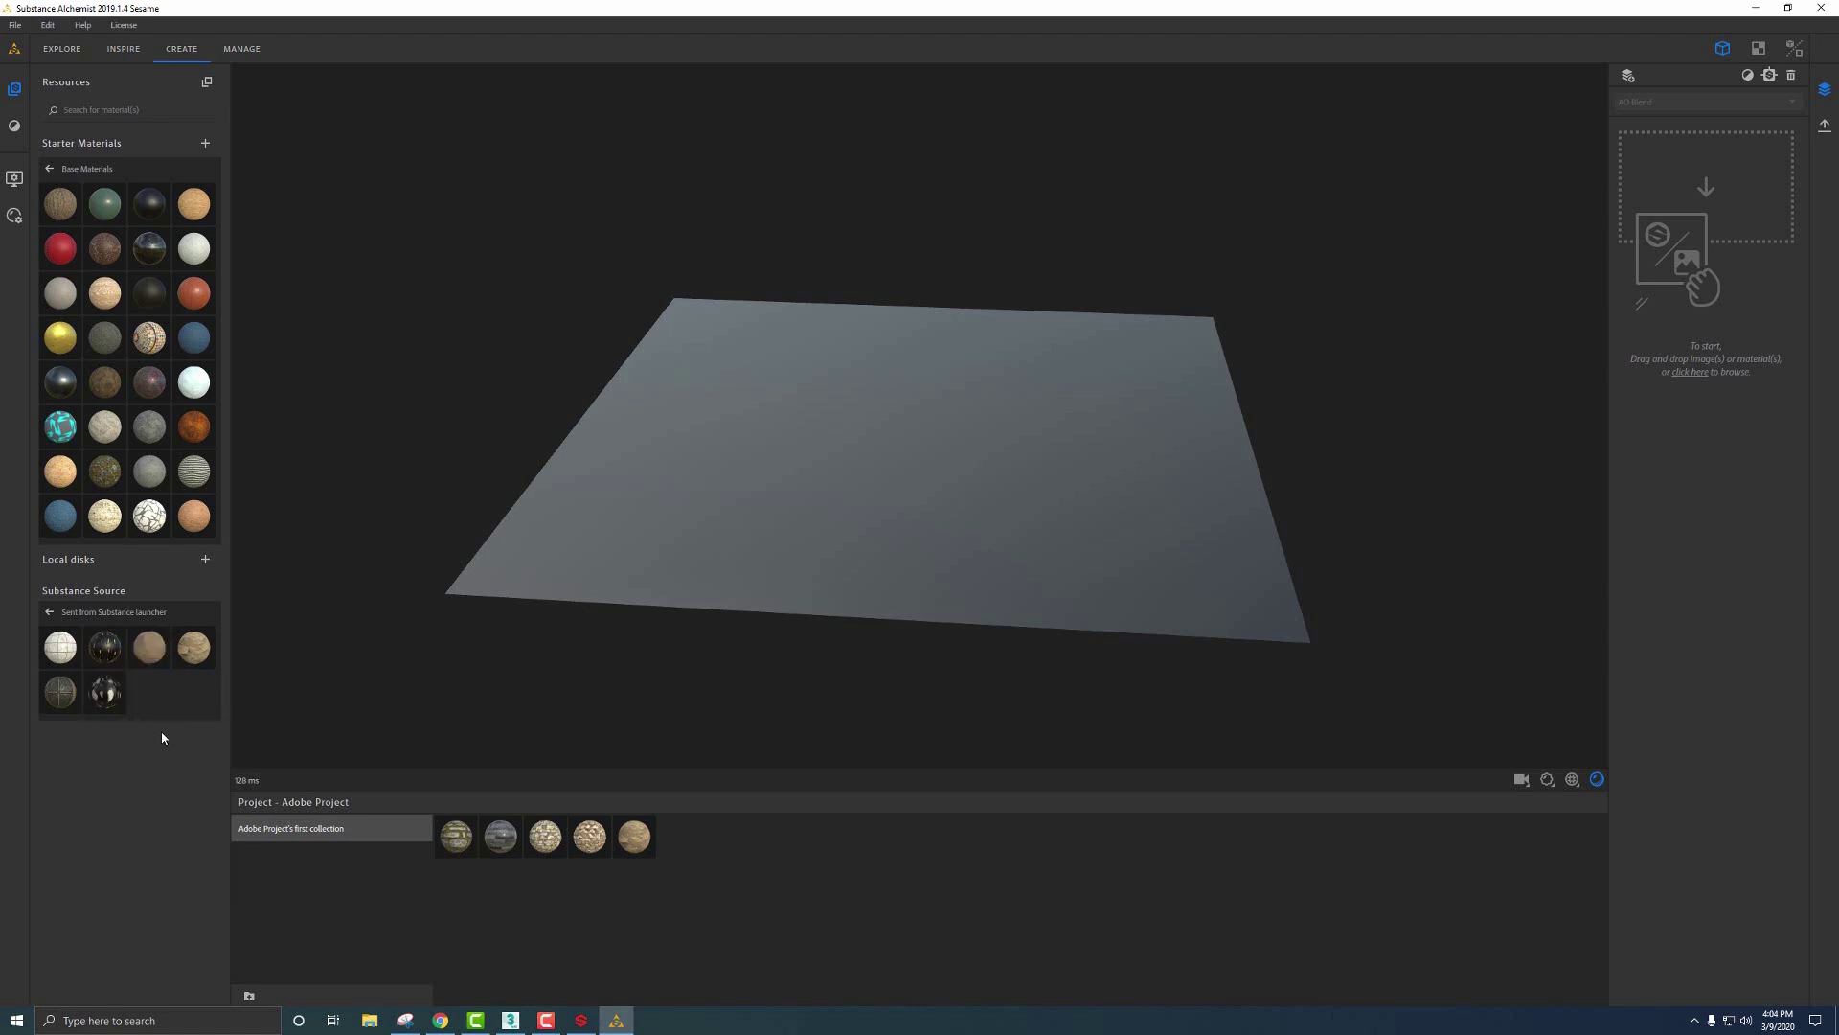
Step: Add French Coastline Rock Block as the base layer and height-blend Disturbed Soil over it
mouse_move(196, 648)
mouse_down()
mouse_move(849, 436)
mouse_move(168, 652)
mouse_up()
drag(1707, 265, 1705, 270)
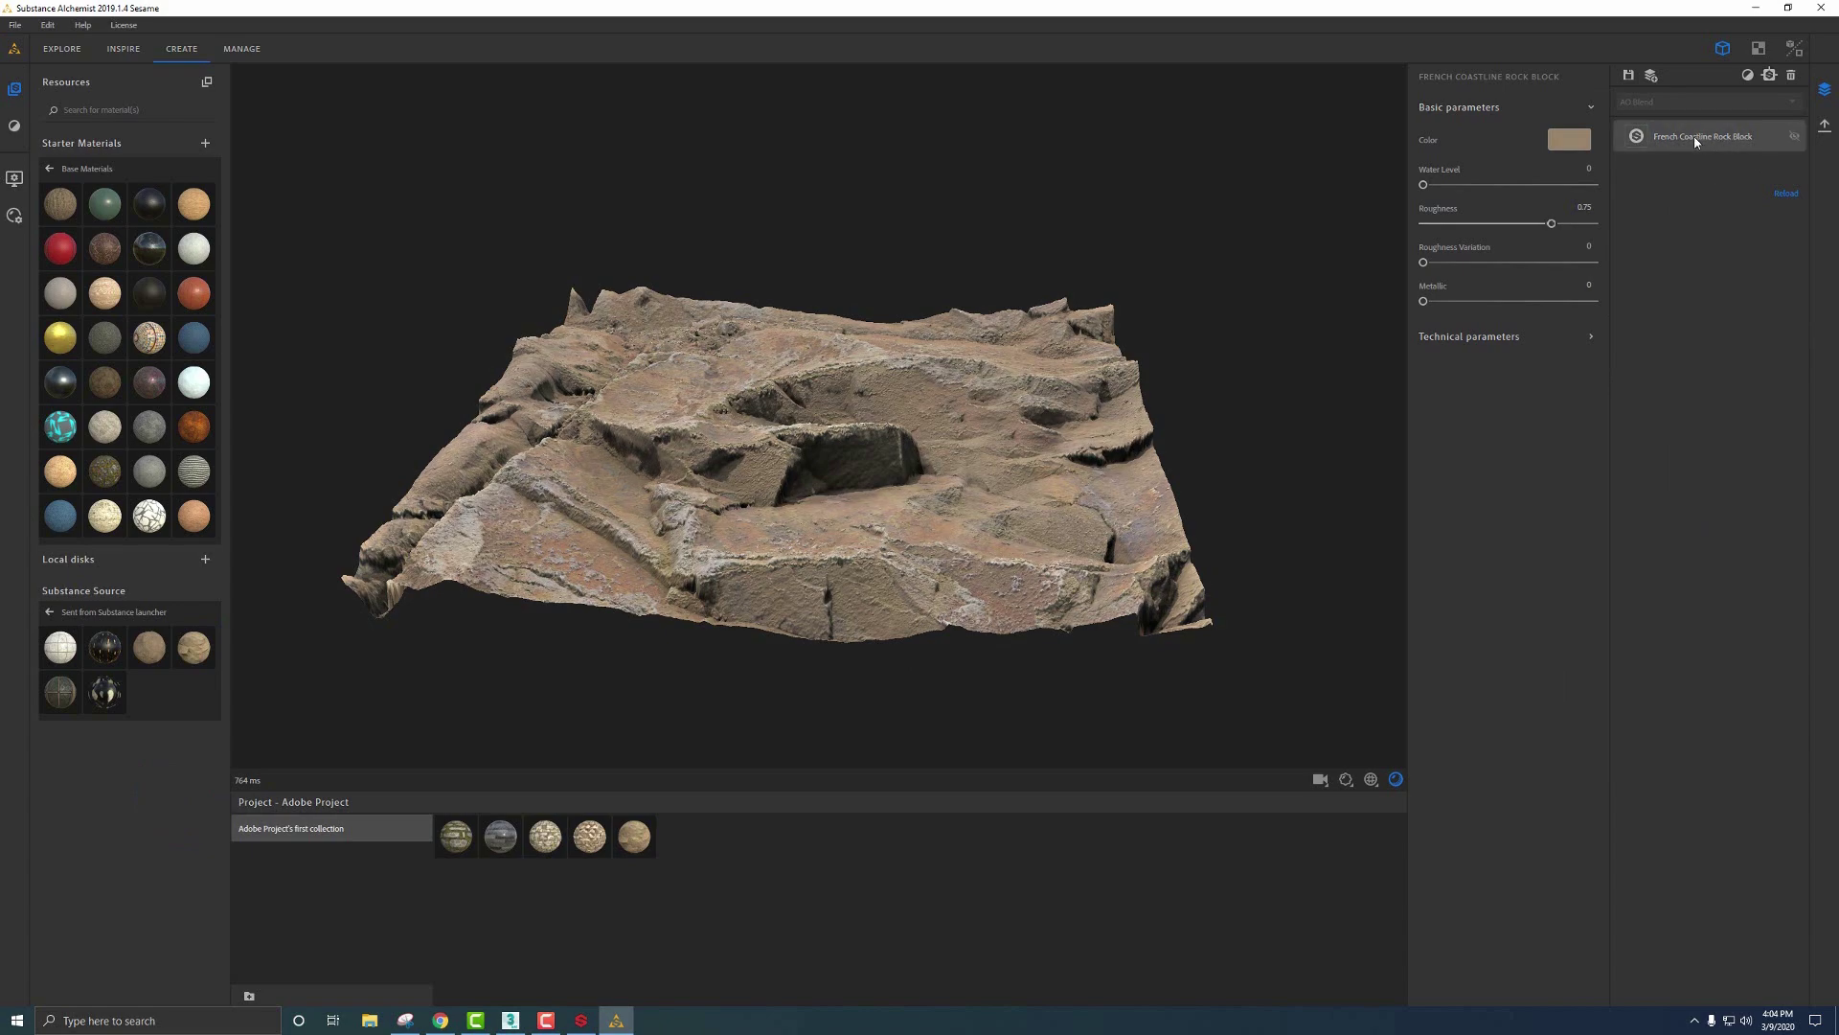
mouse_move(767, 483)
mouse_down()
mouse_move(780, 553)
mouse_move(776, 476)
mouse_up()
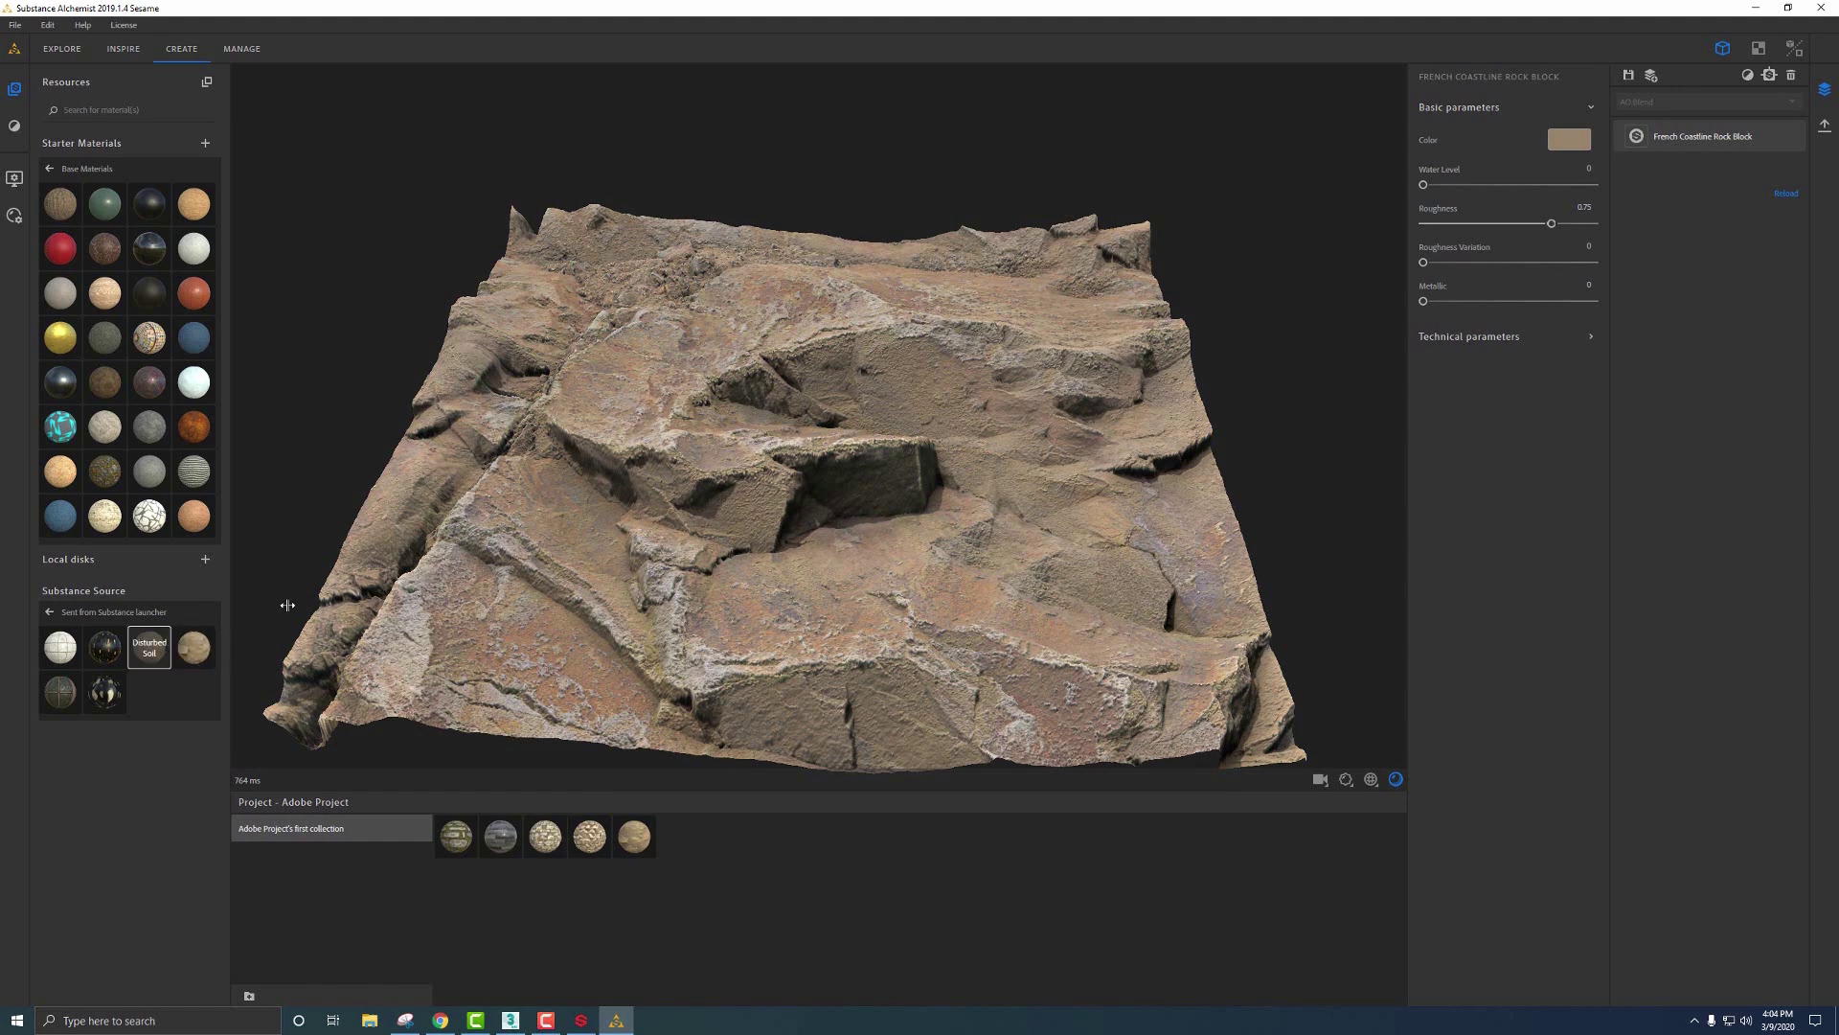
drag(836, 543, 821, 481)
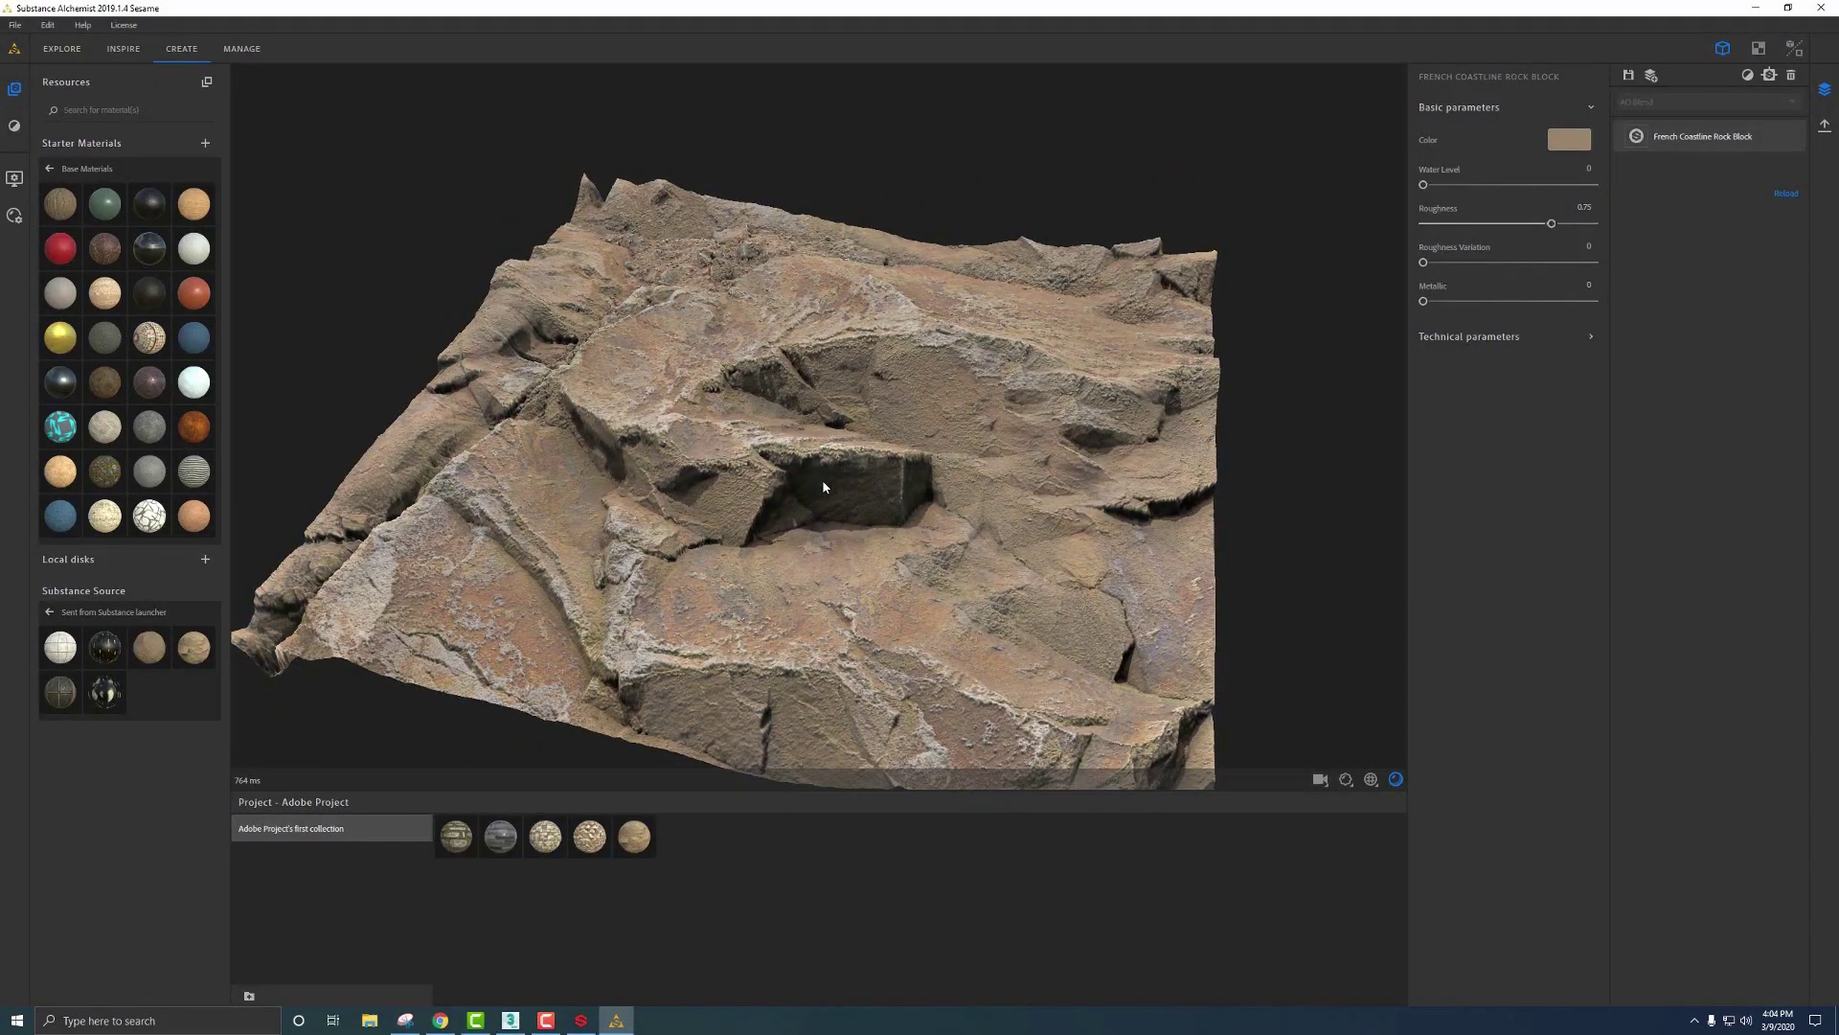
drag(149, 647, 776, 528)
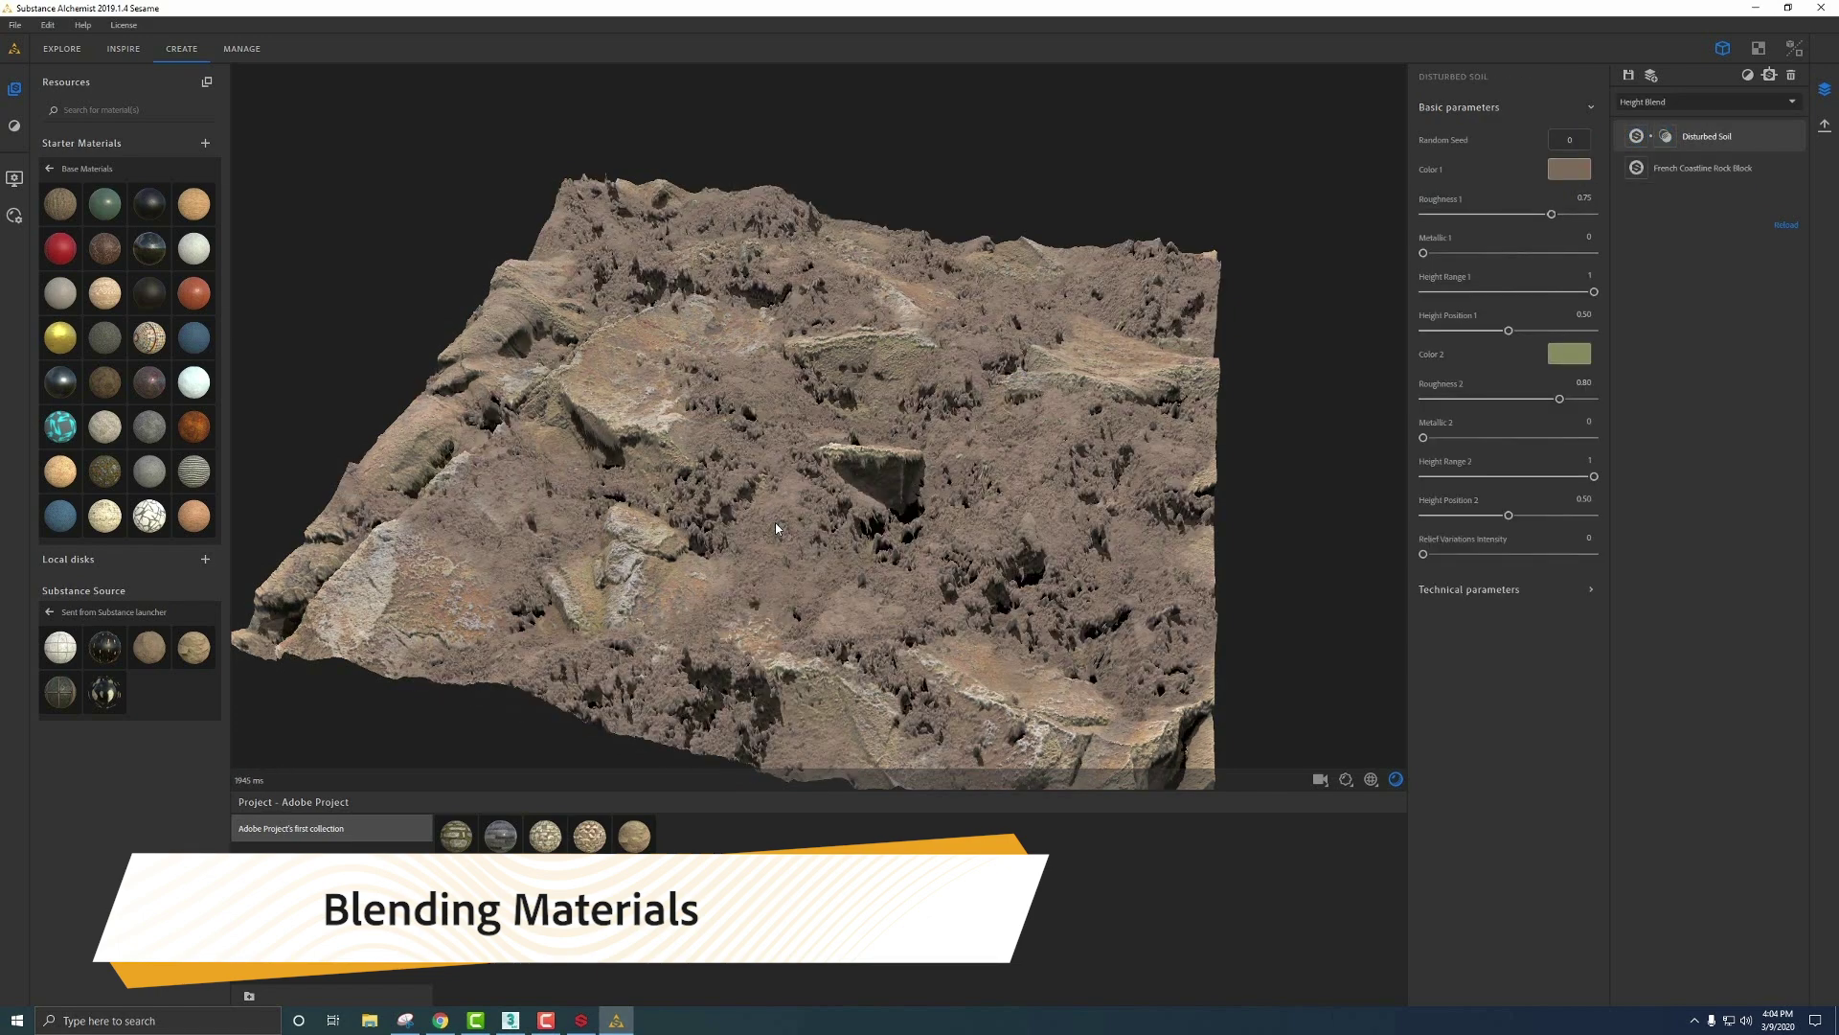
Step: Lower Disturbed Soil's Height Range 1 and Height Position 1
drag(881, 449, 920, 400)
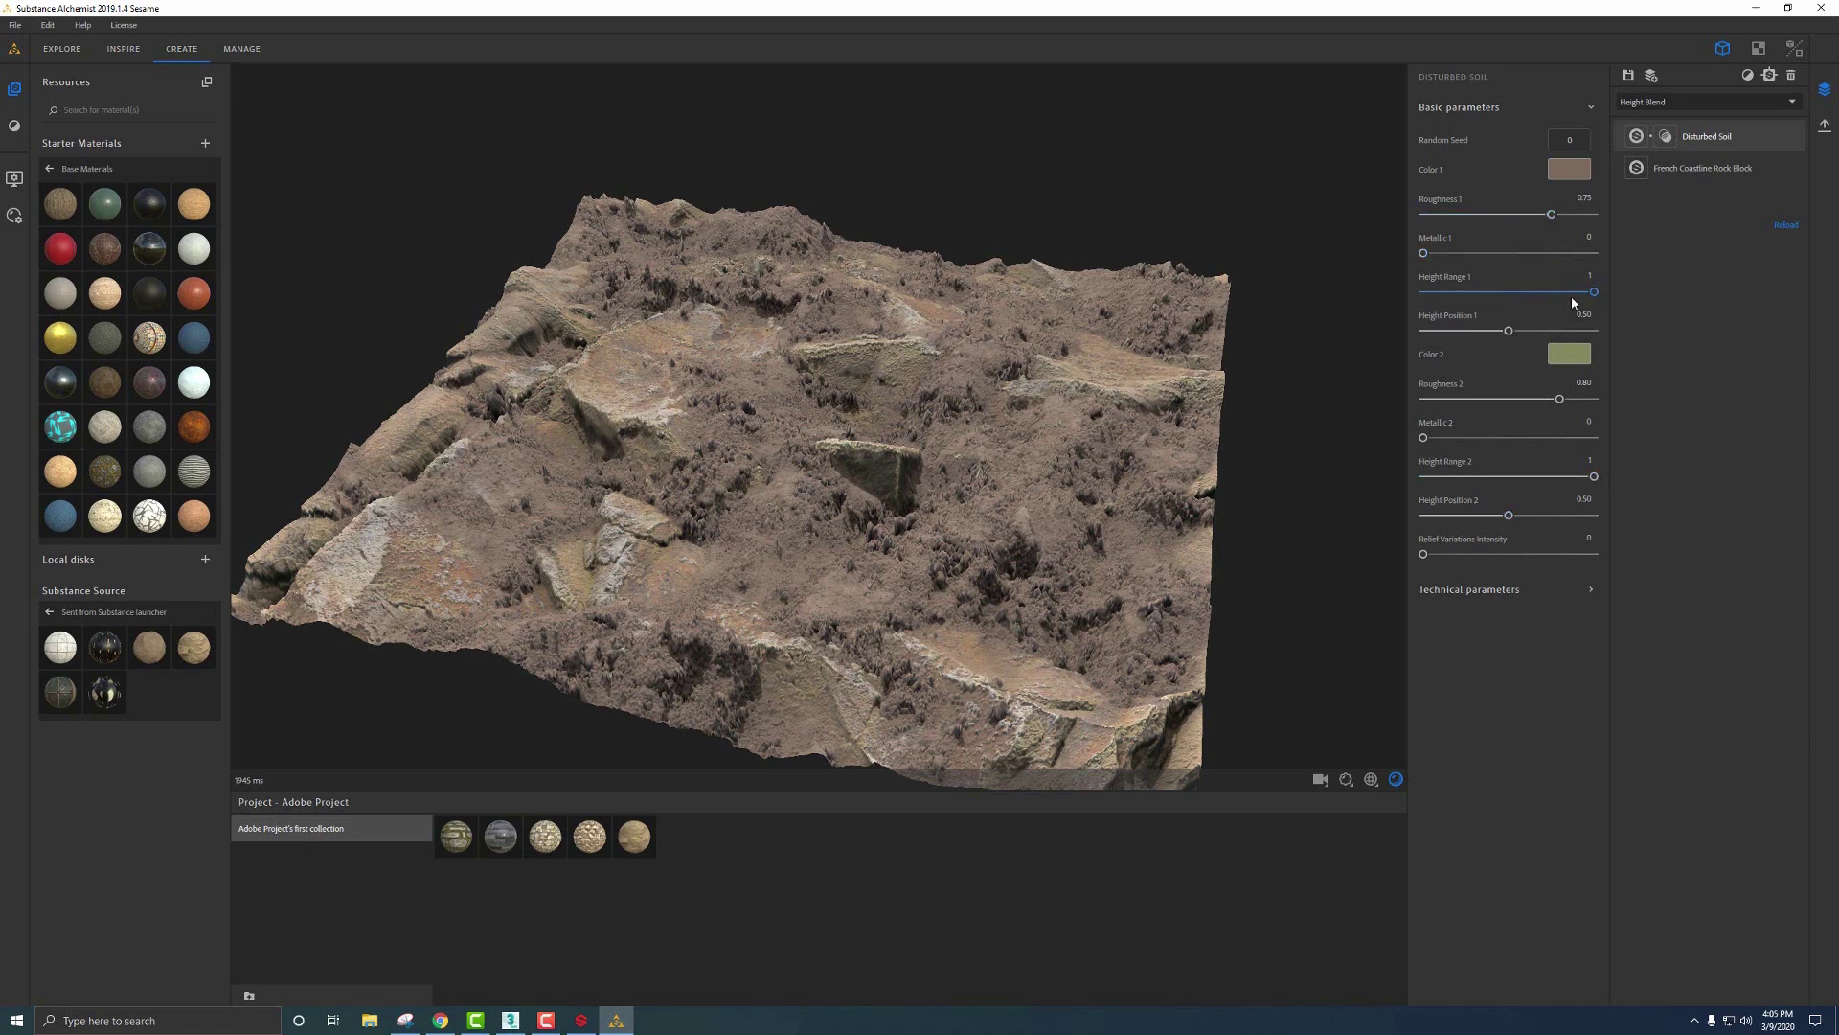
drag(1592, 292, 1534, 295)
scroll(980, 444, up, 5)
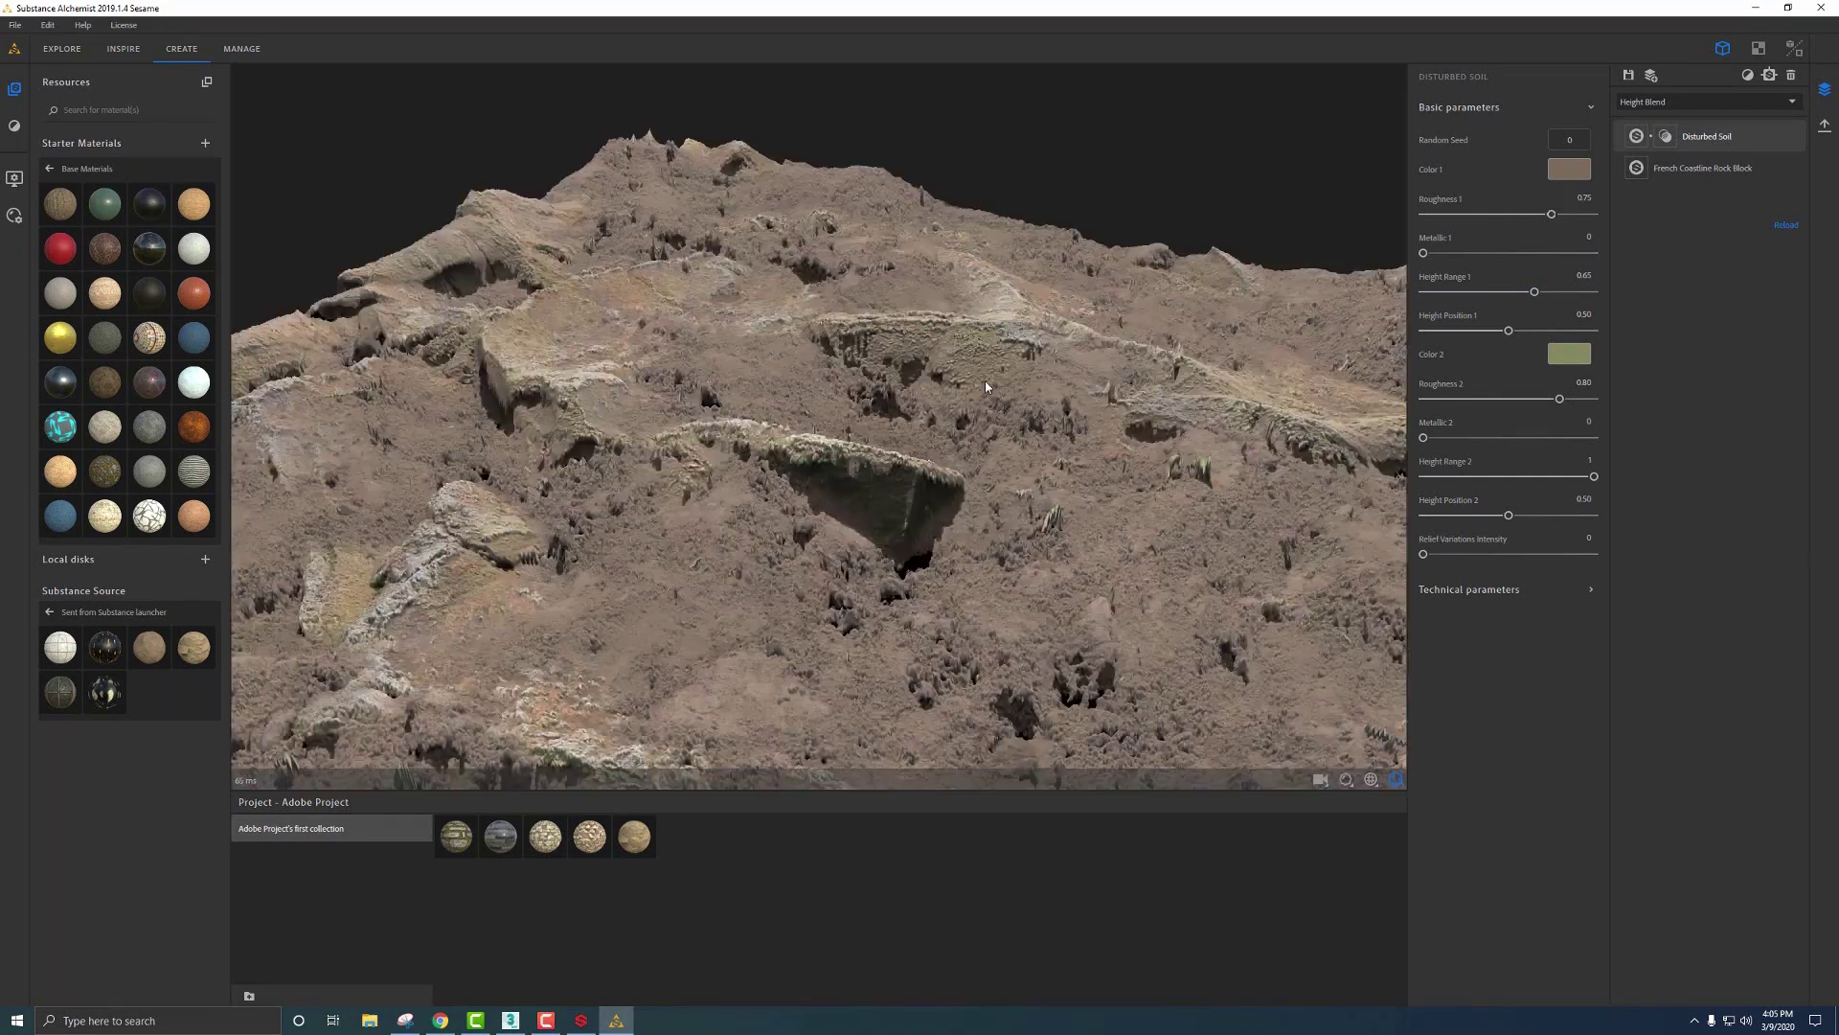
drag(985, 386, 941, 391)
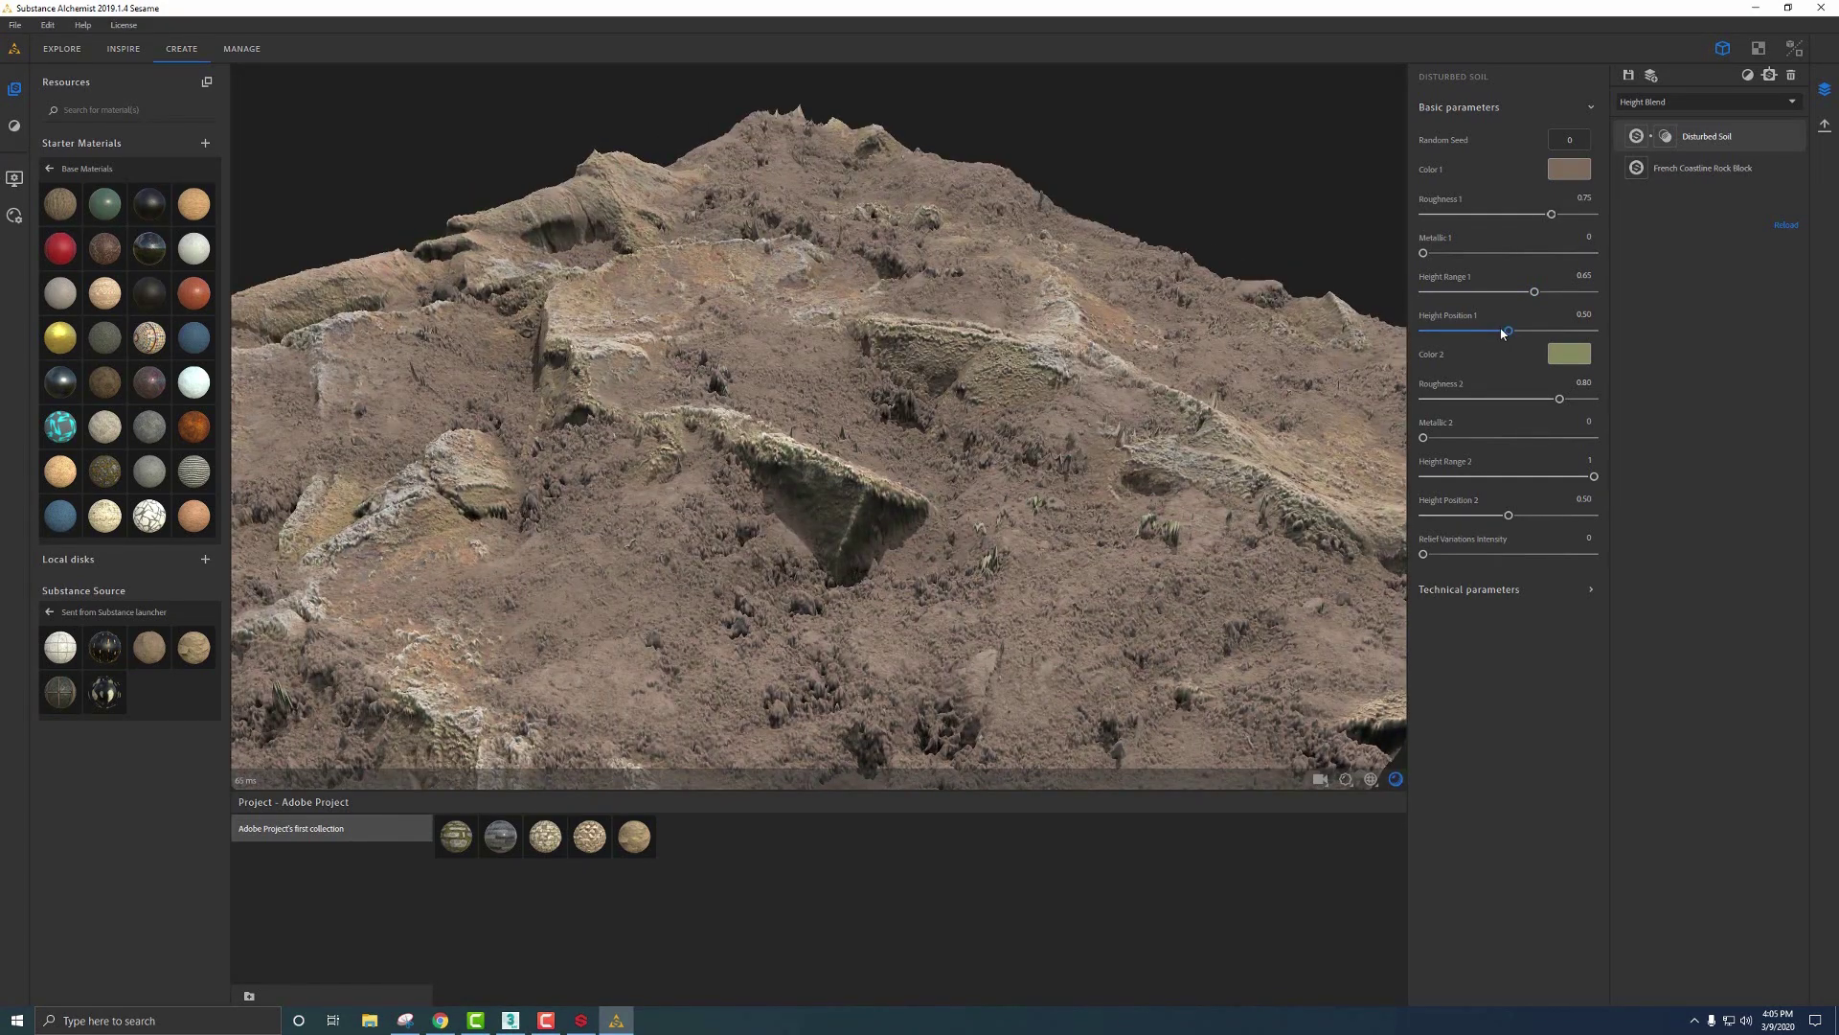
drag(1502, 332, 1508, 331)
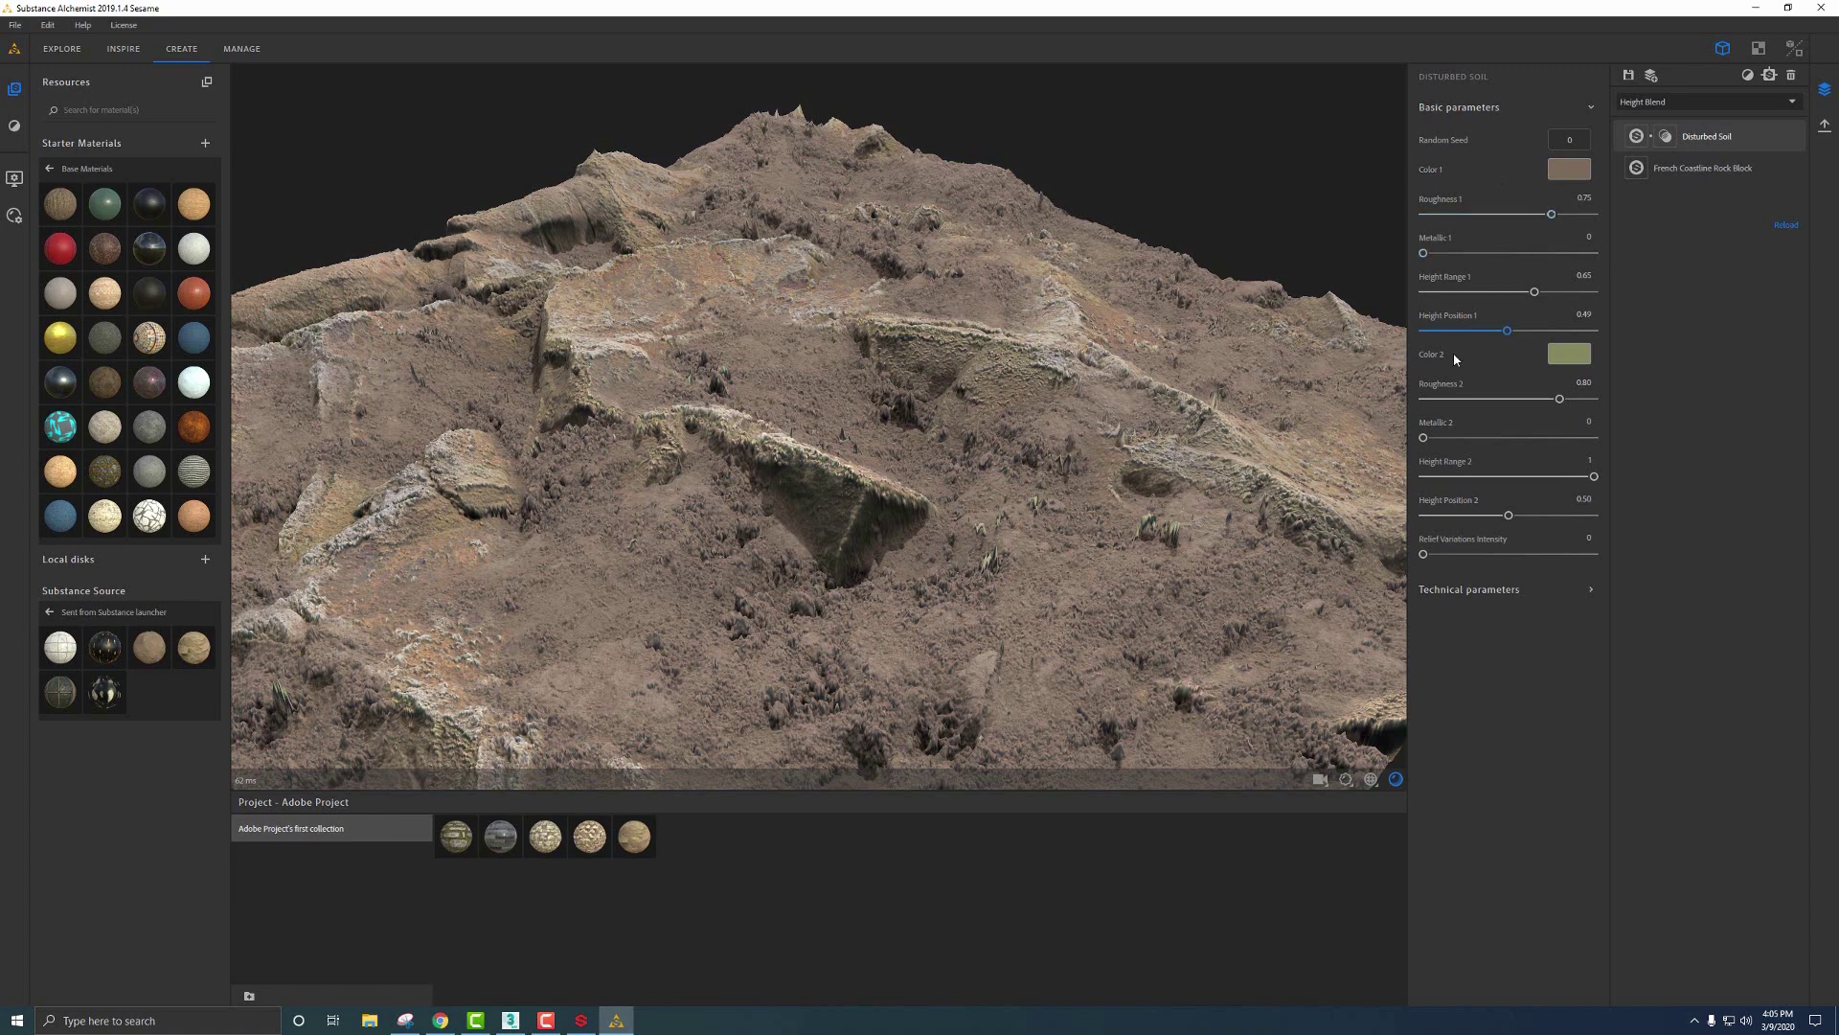
Step: Reduce preview displacement amplitude to 0.29 and lower Height Range 2 to 0.53
drag(1079, 542, 1295, 796)
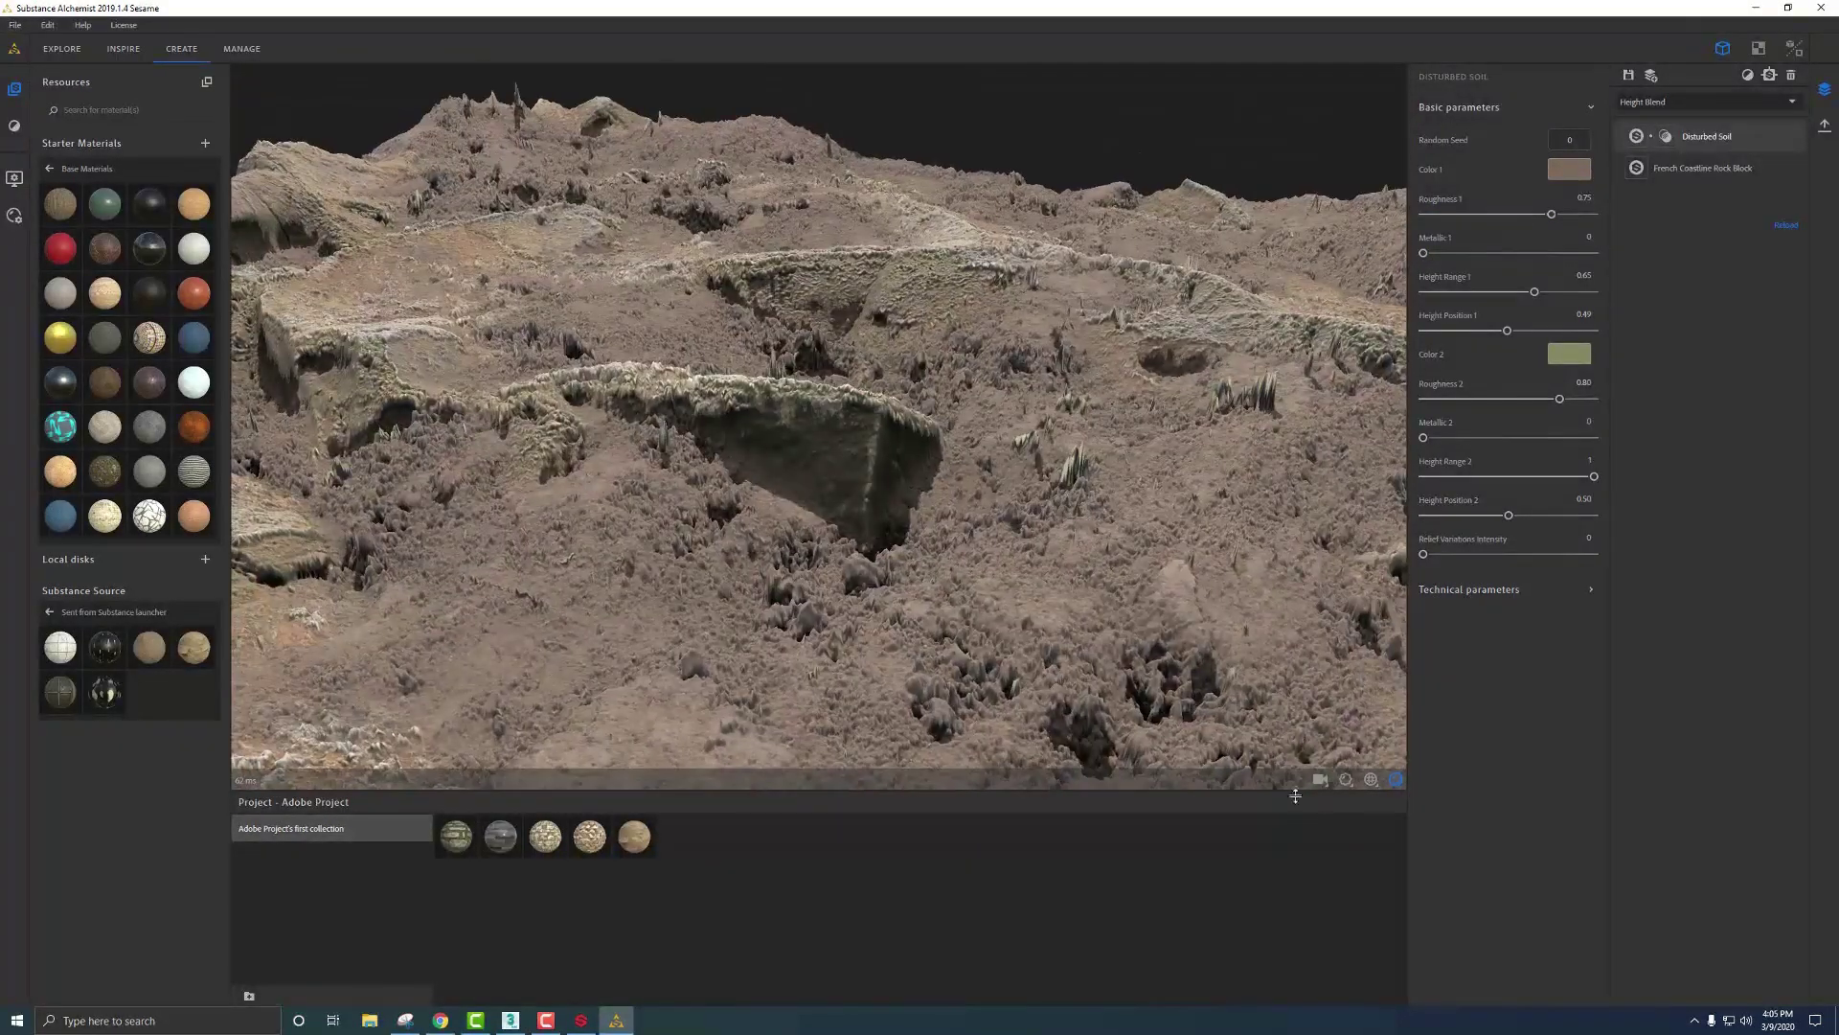
click(1346, 781)
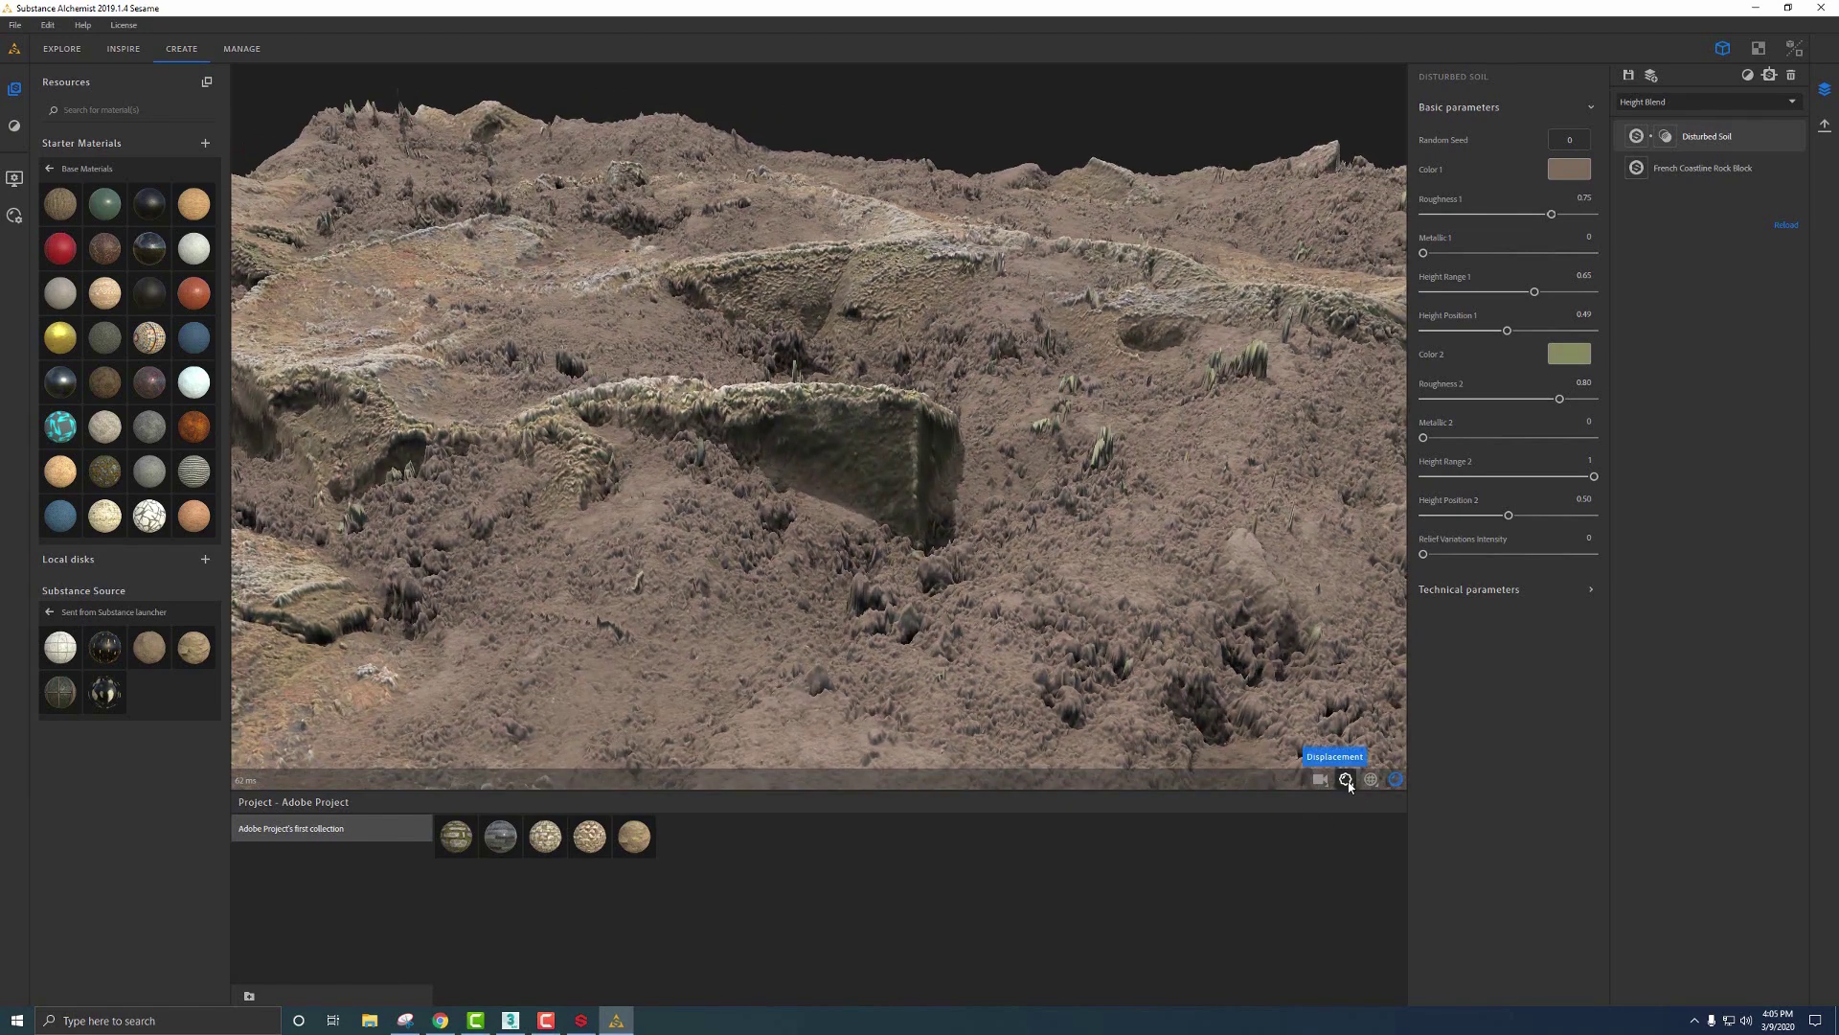
drag(920, 403, 1175, 714)
click(1345, 780)
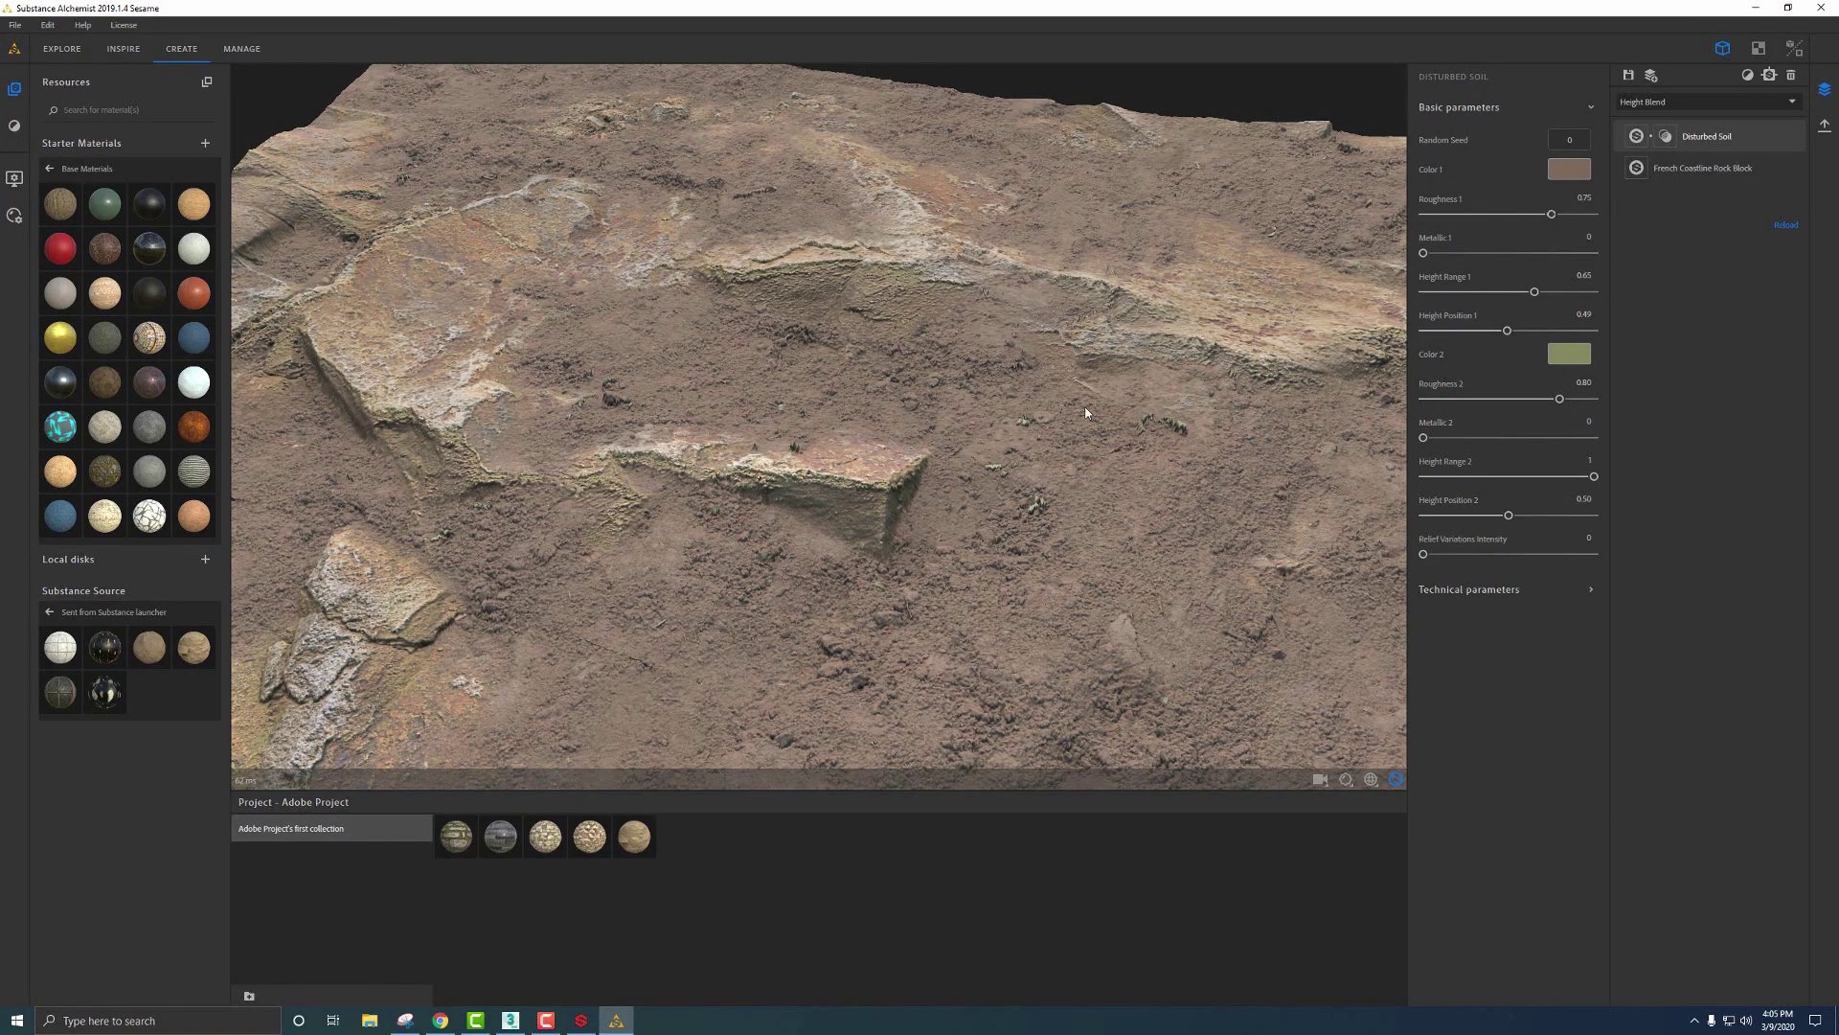
scroll(1079, 342, down, 5)
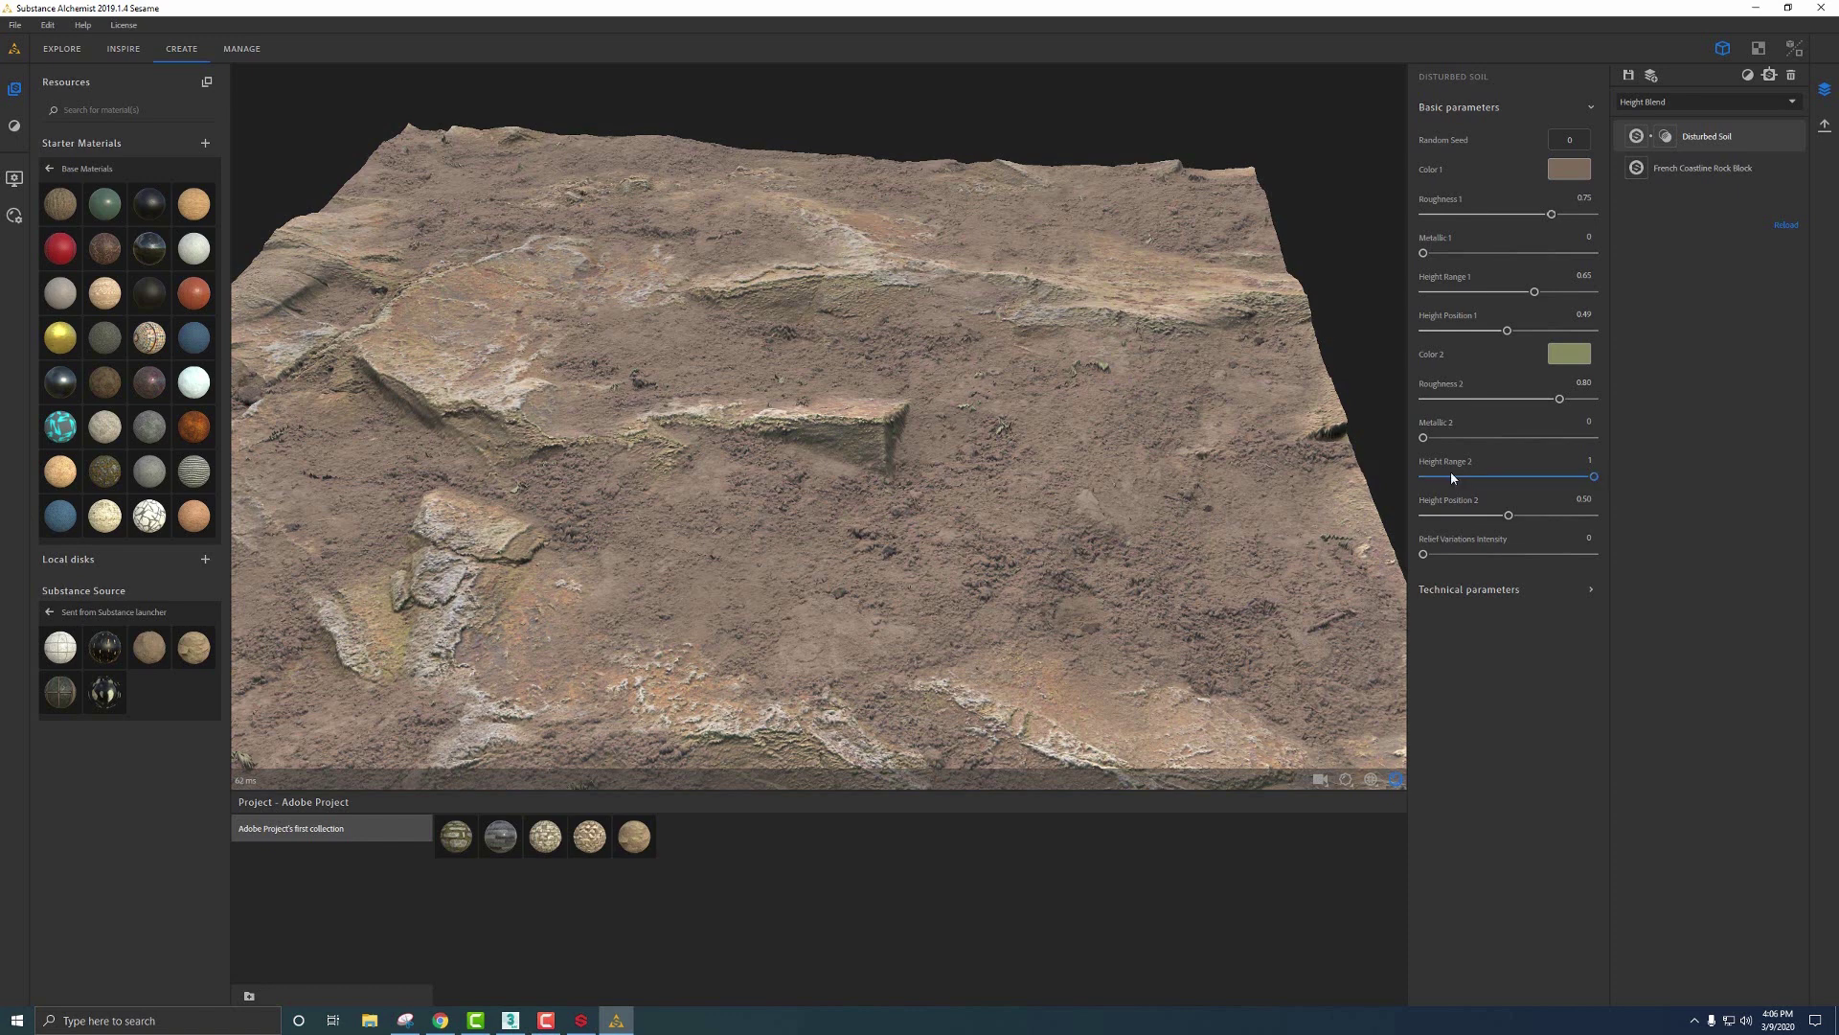
drag(1468, 490, 1503, 516)
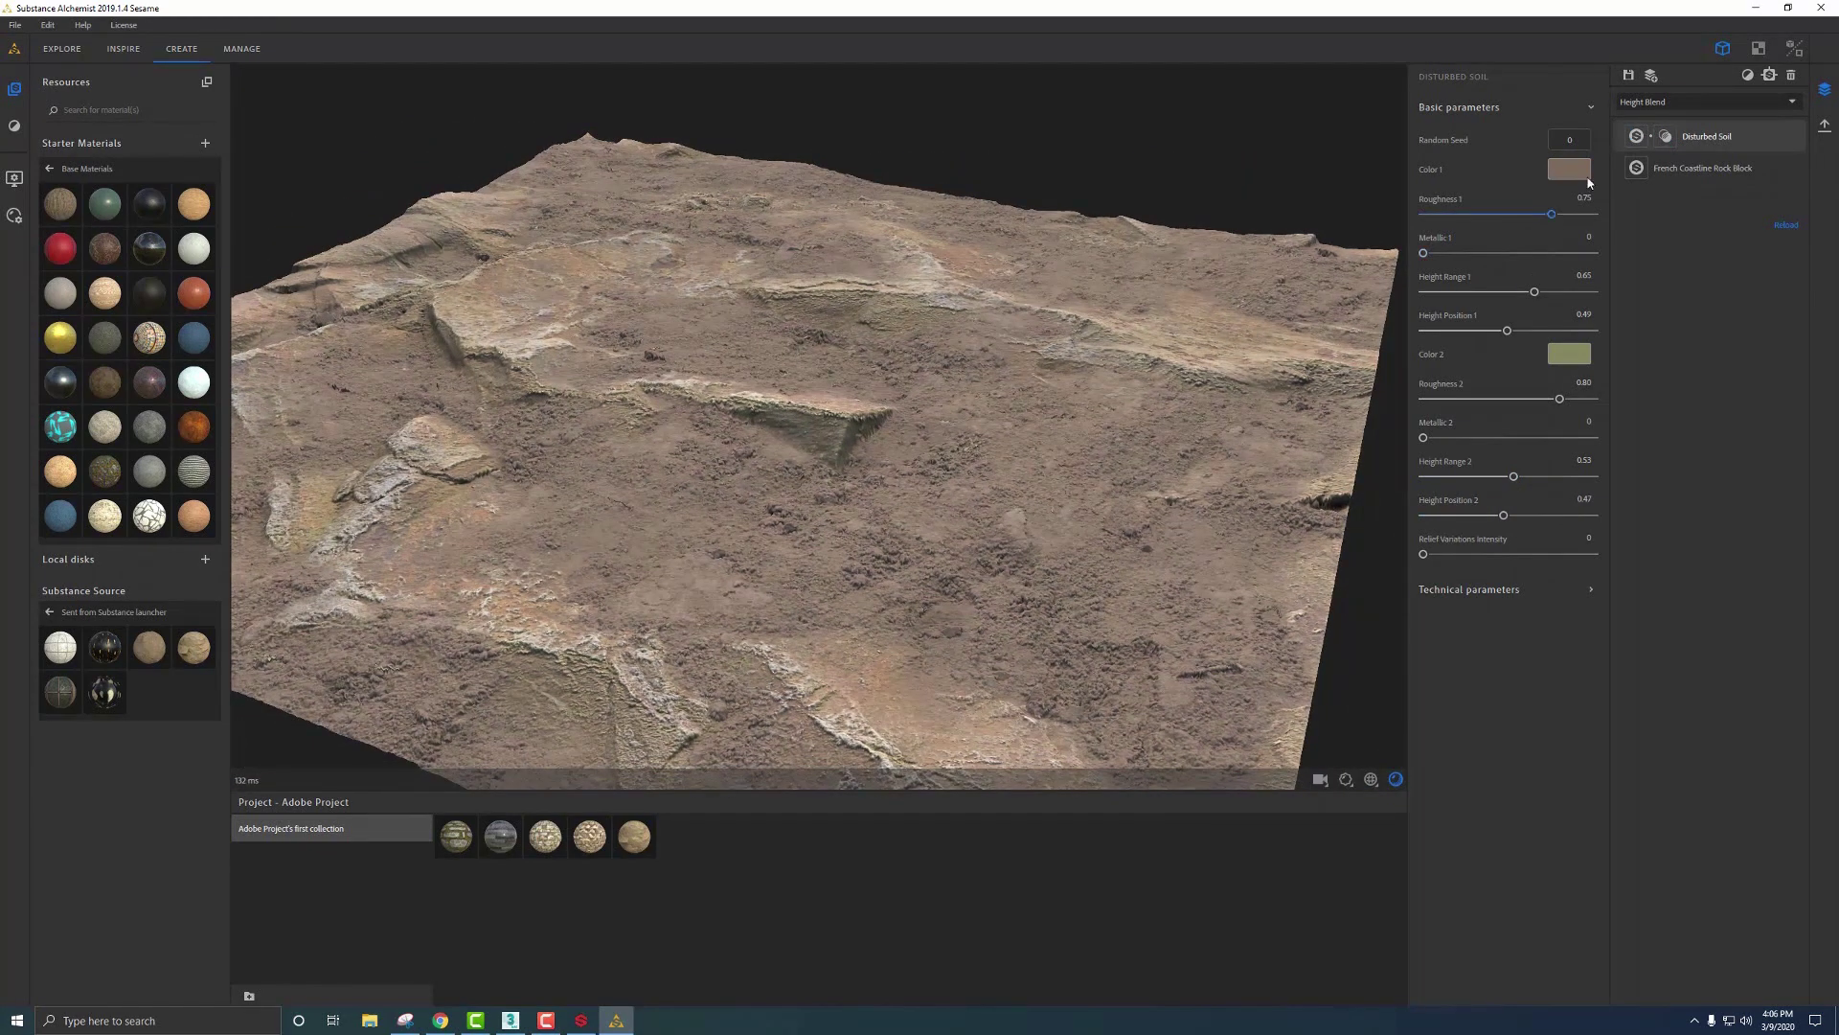
Step: Lower the height blend's Offset and Contrast
click(1667, 136)
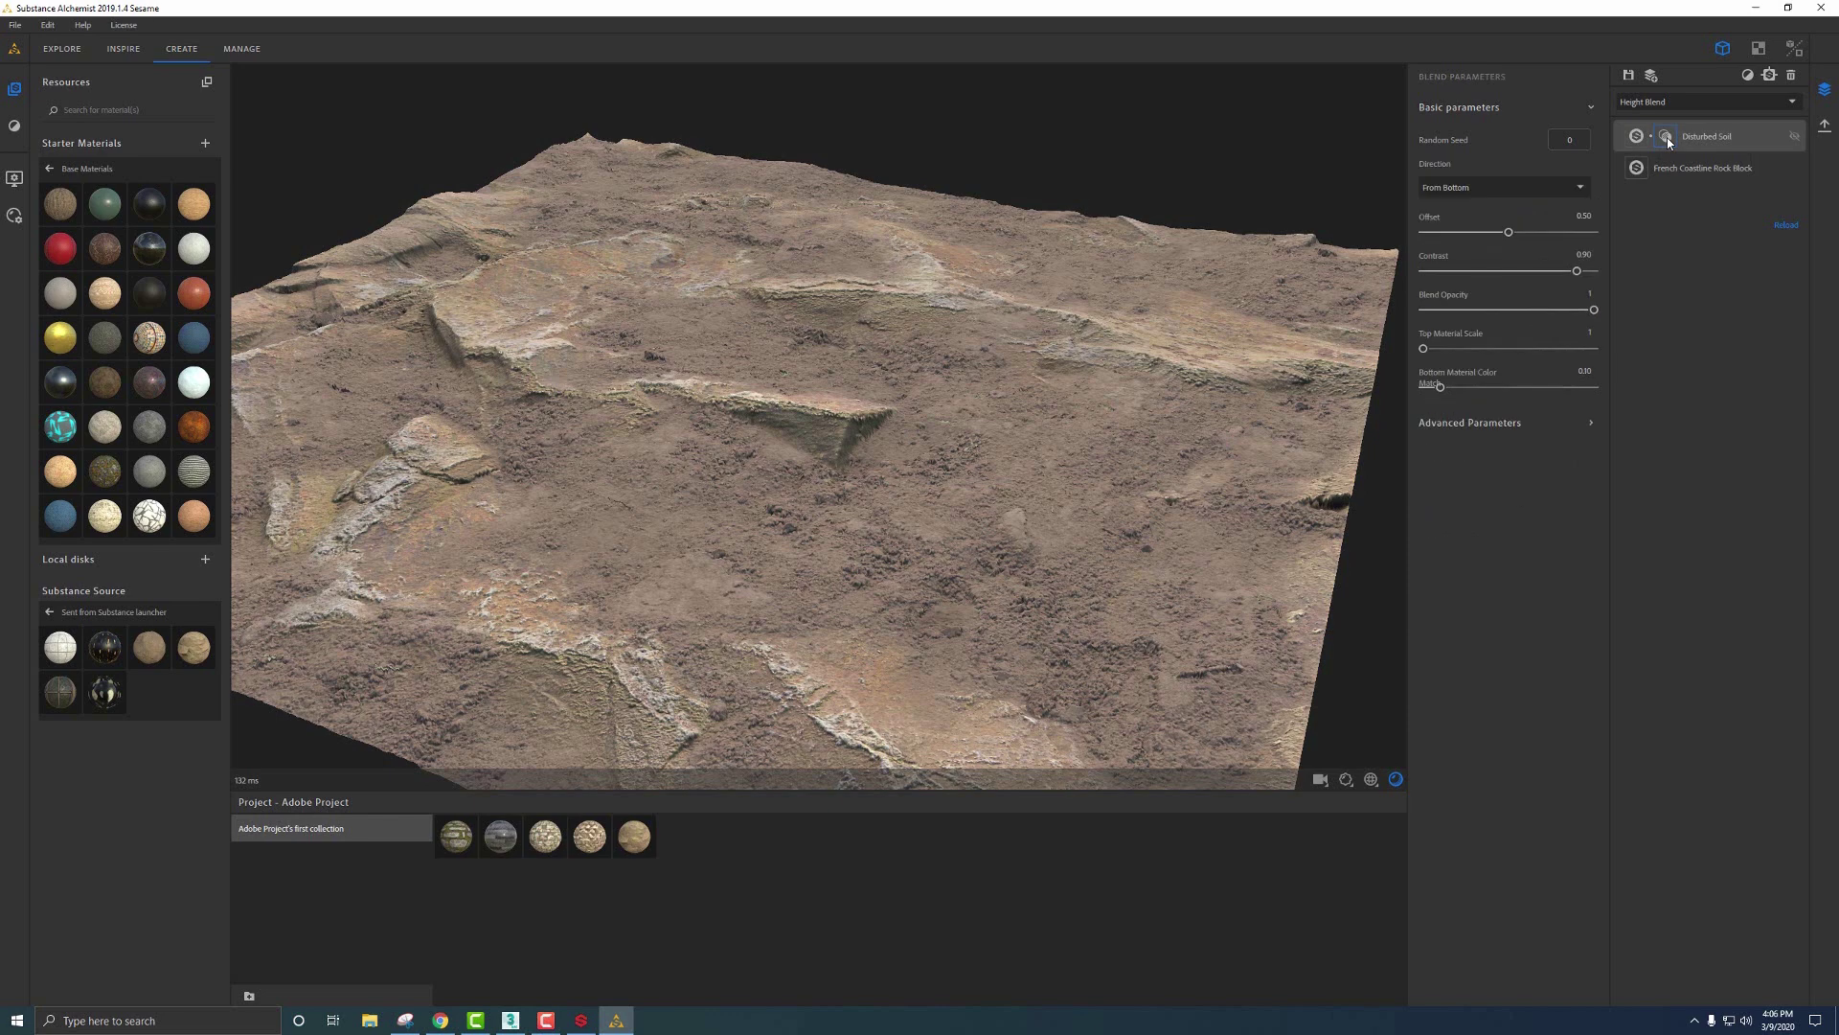
click(1498, 235)
drag(1475, 237, 1603, 277)
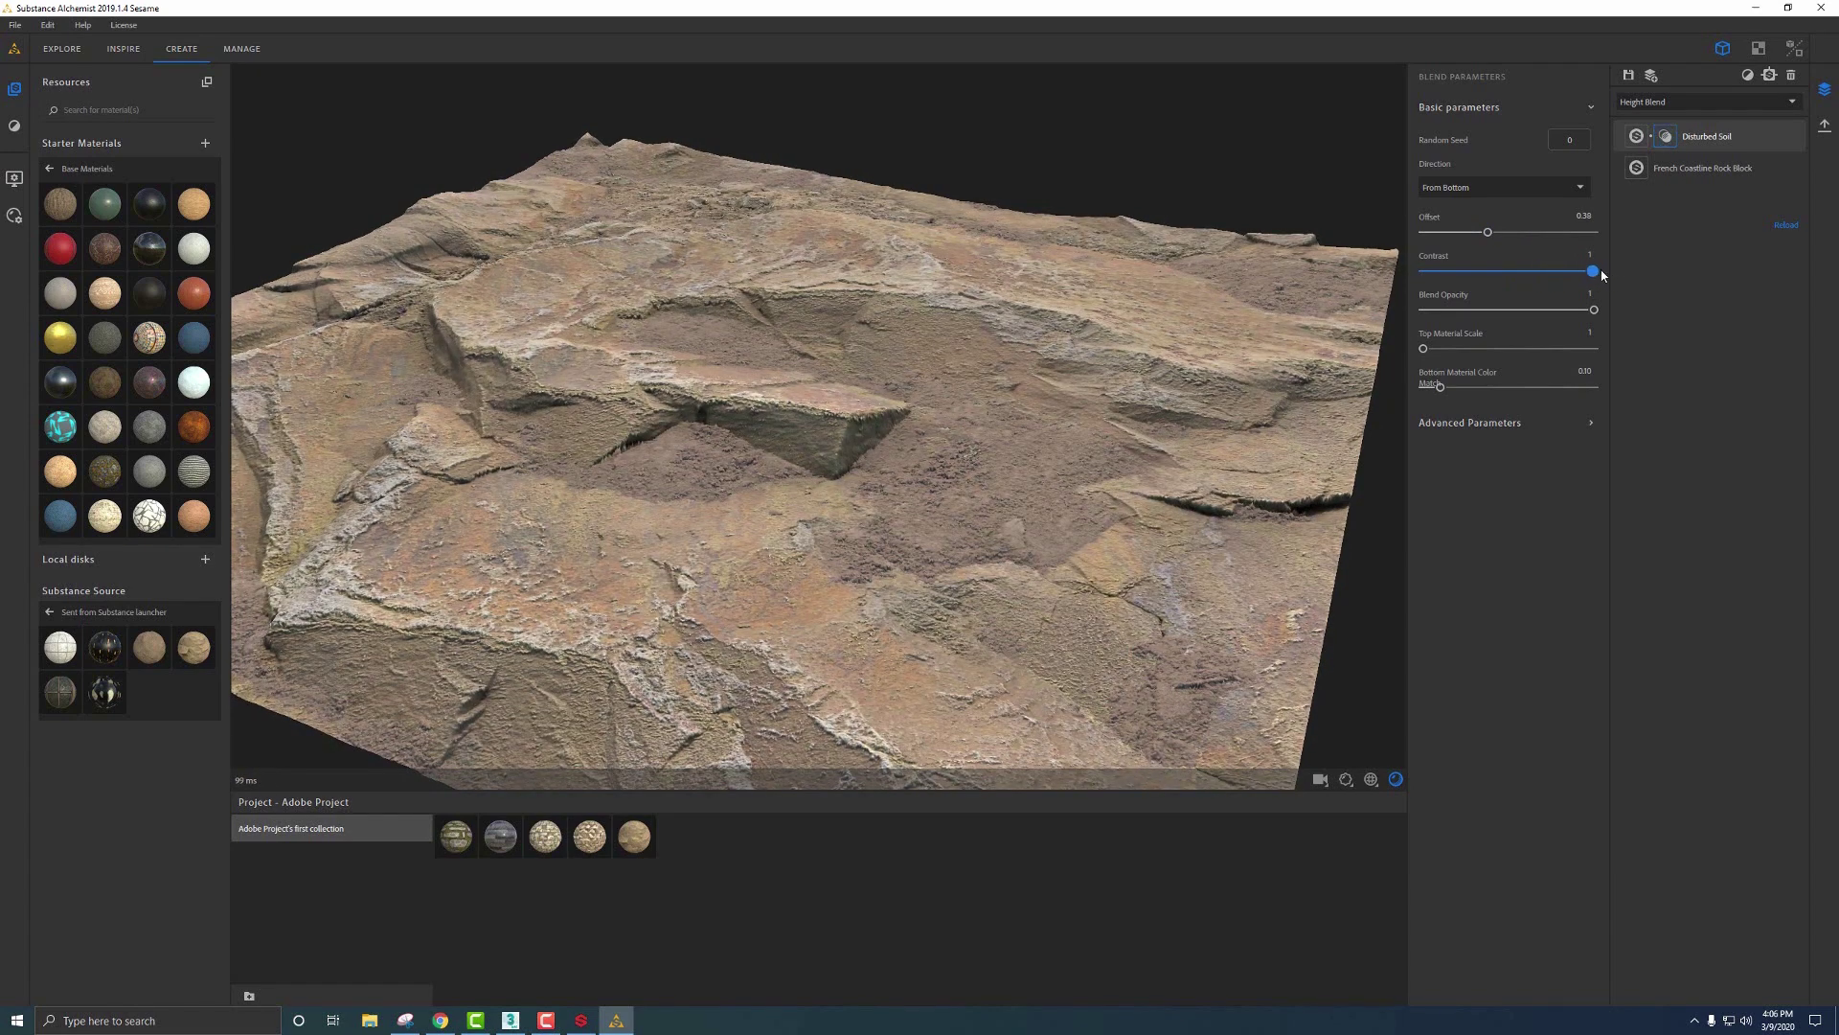
drag(1590, 273, 1614, 312)
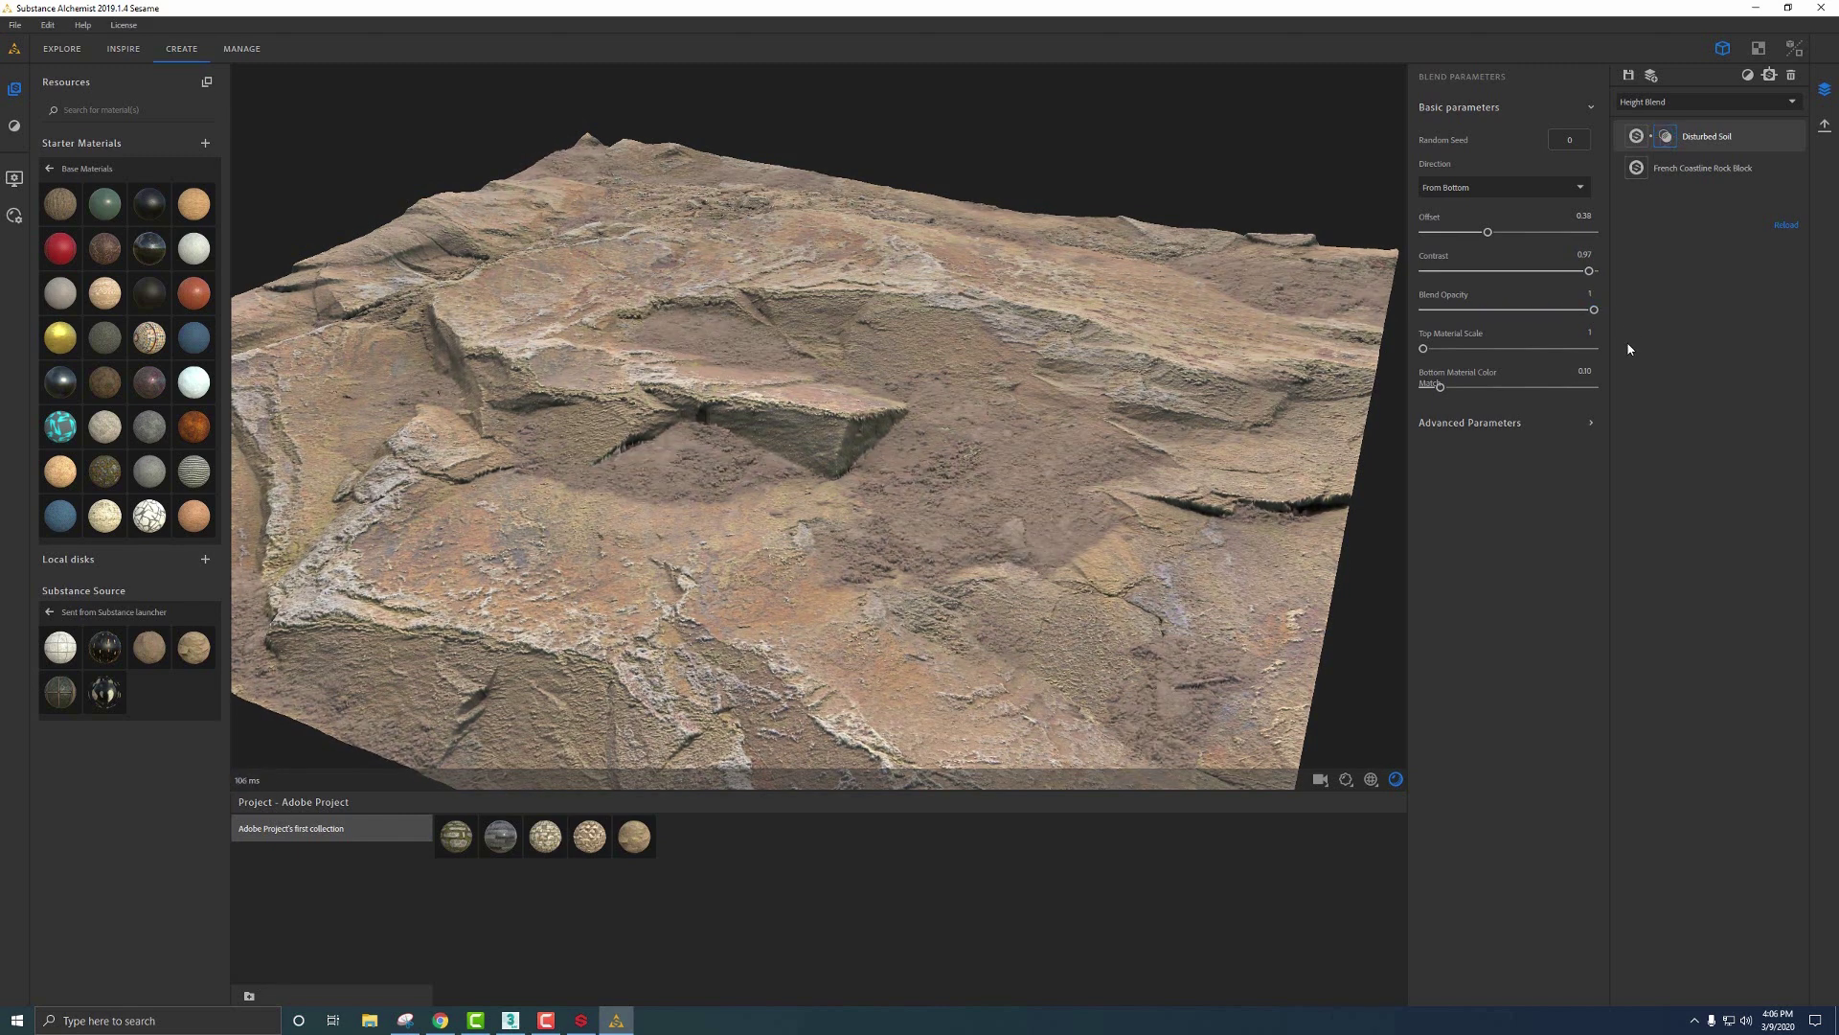
Step: Reframe the terrain preview and raise displacement amplitude to 0.42
click(1320, 778)
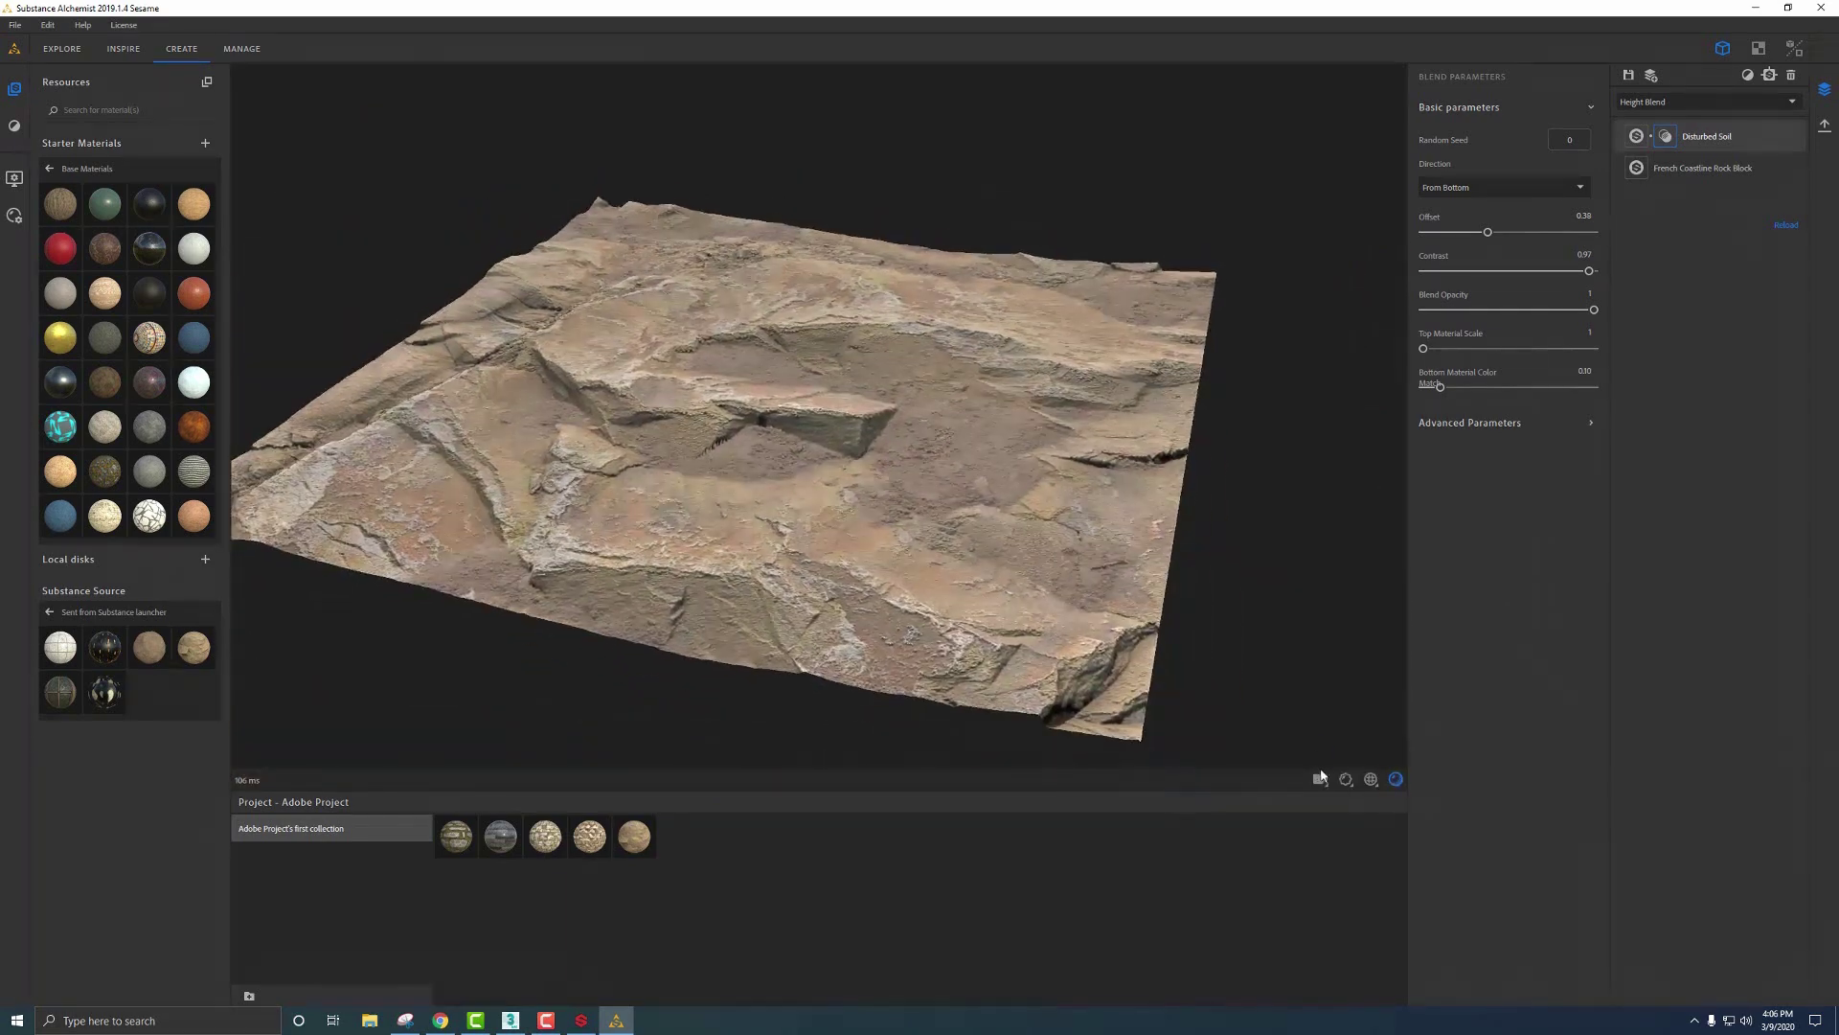
click(1346, 778)
drag(1181, 716, 1231, 717)
scroll(960, 510, up, 10)
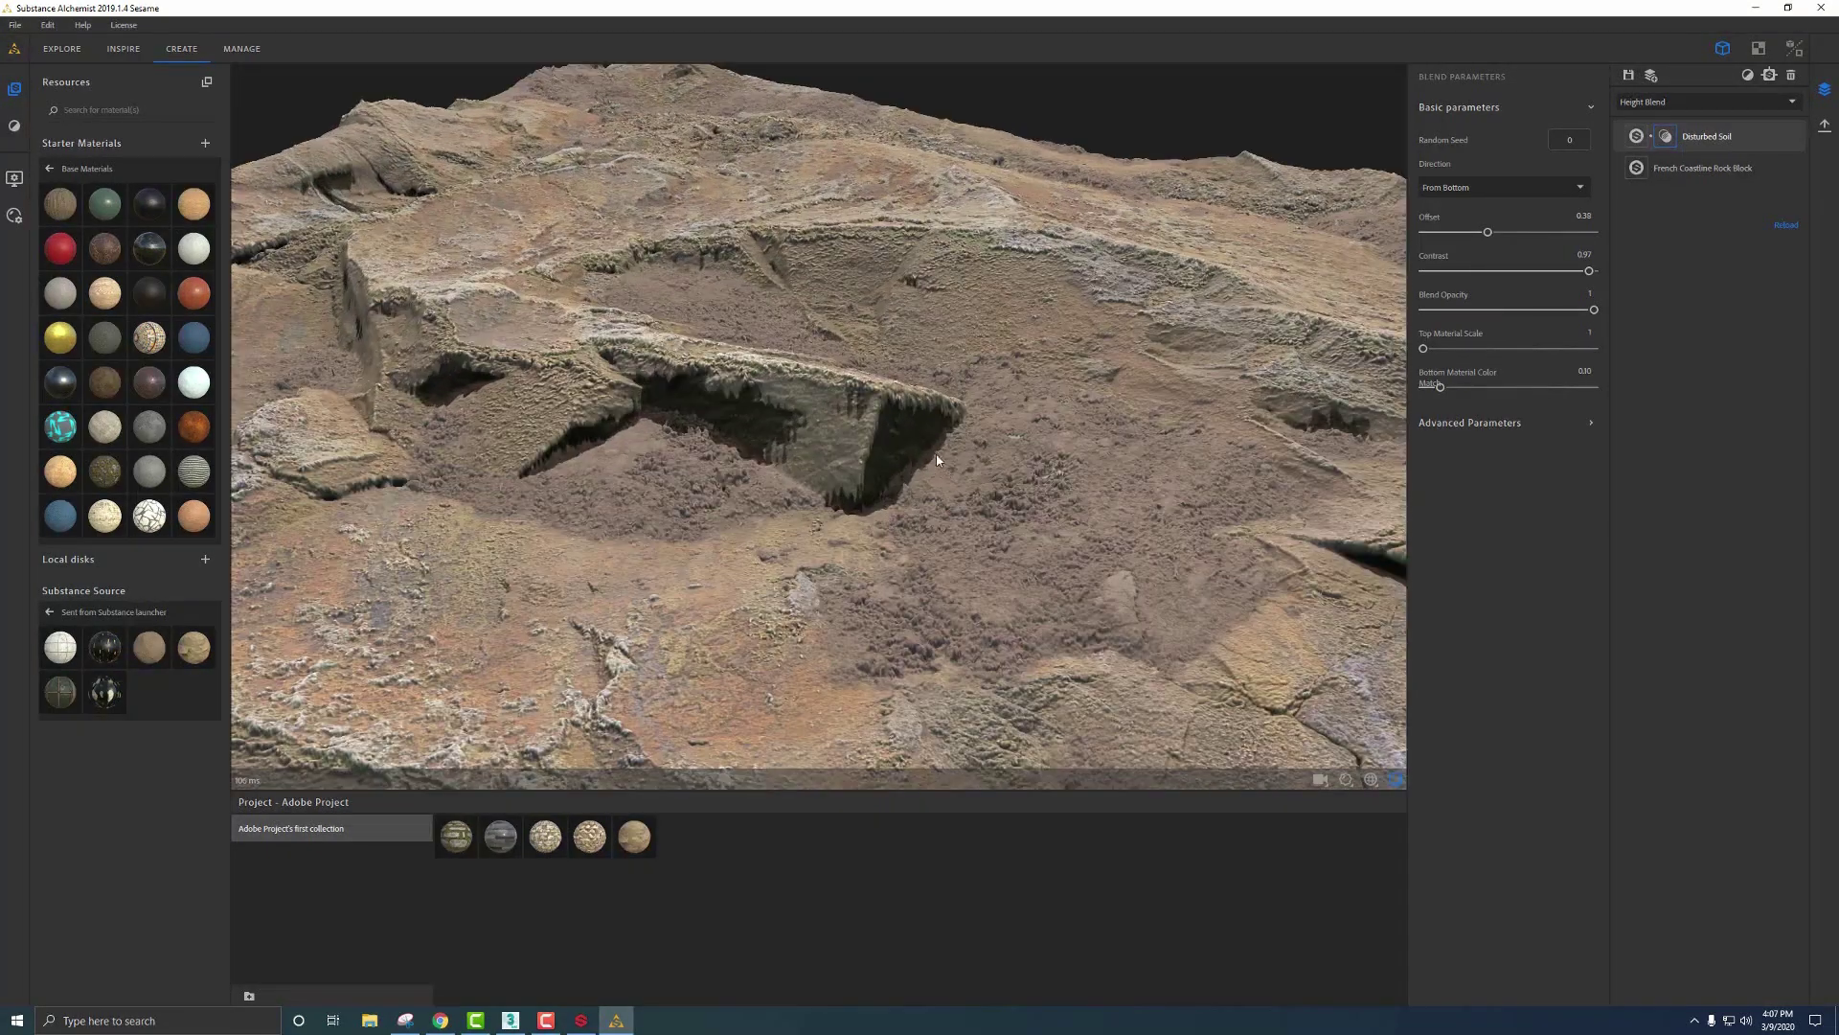
drag(937, 460, 1195, 345)
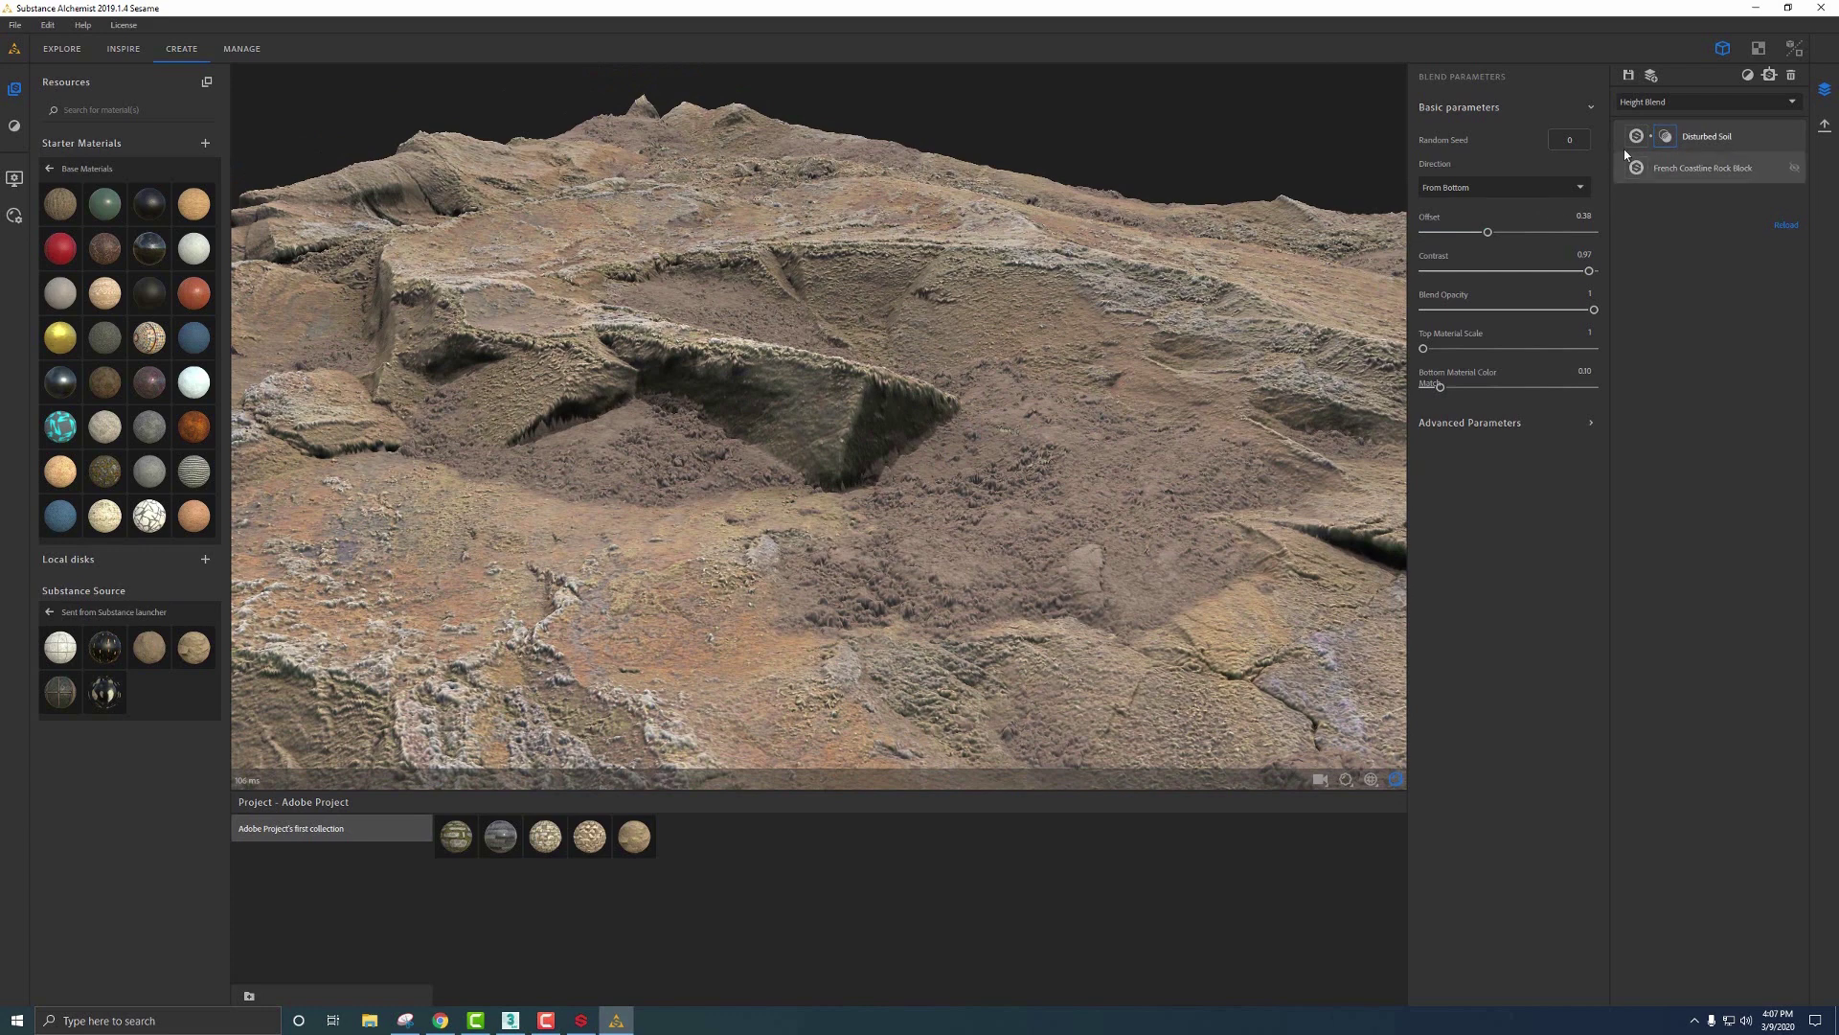
click(1700, 137)
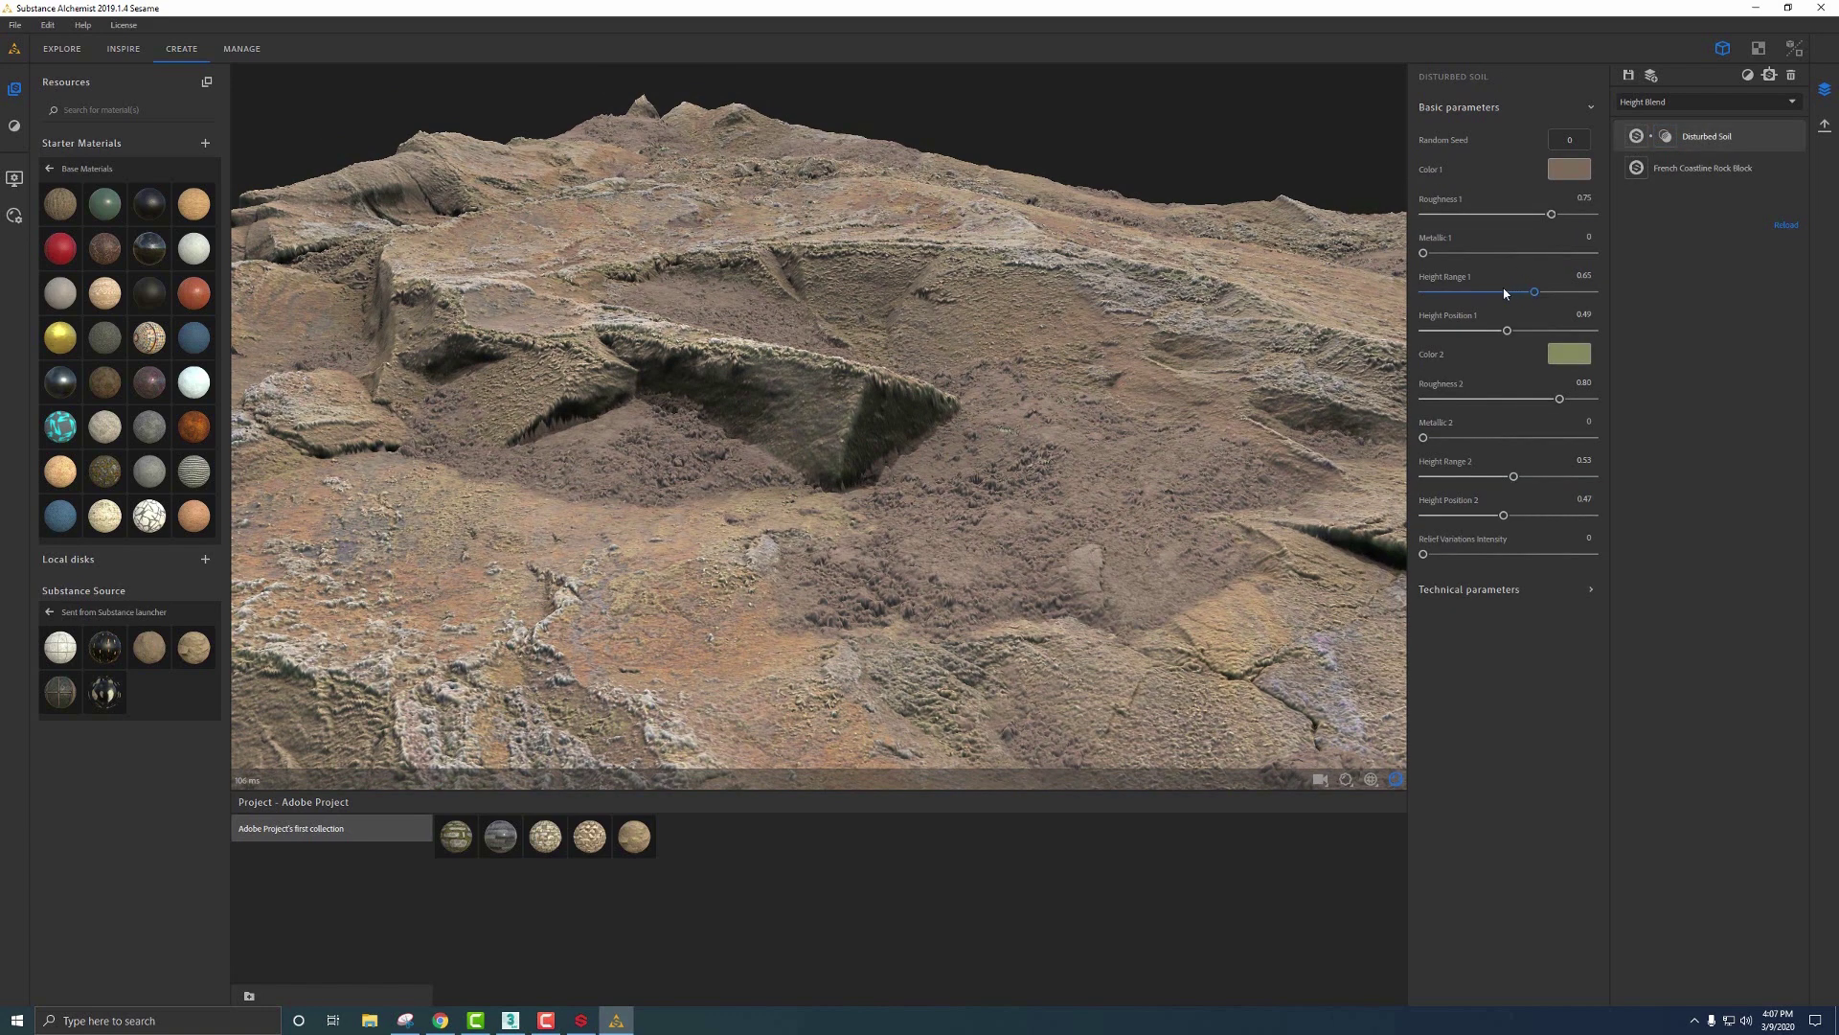
Step: Raise Disturbed Soil's Height Range 1 to 0.80 and set Bottom Material Color Match to 0.43
drag(1536, 291, 1559, 292)
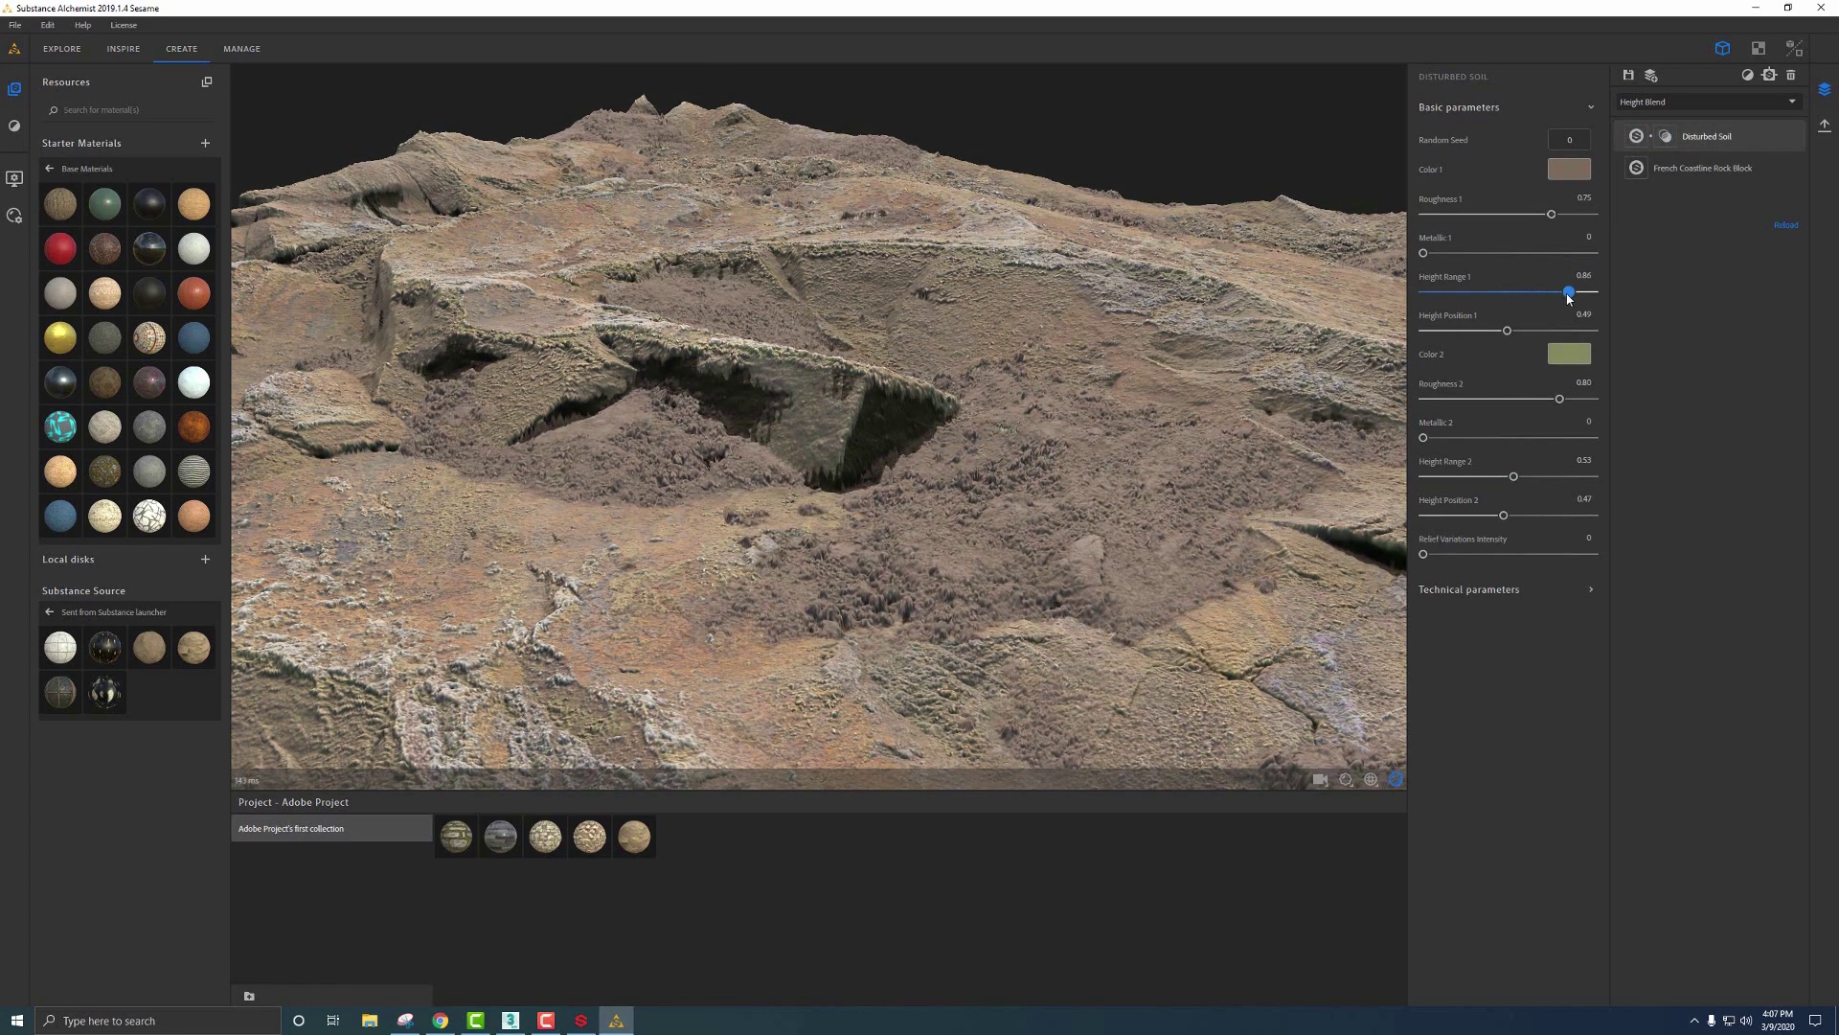
drag(925, 342, 1006, 421)
click(1666, 139)
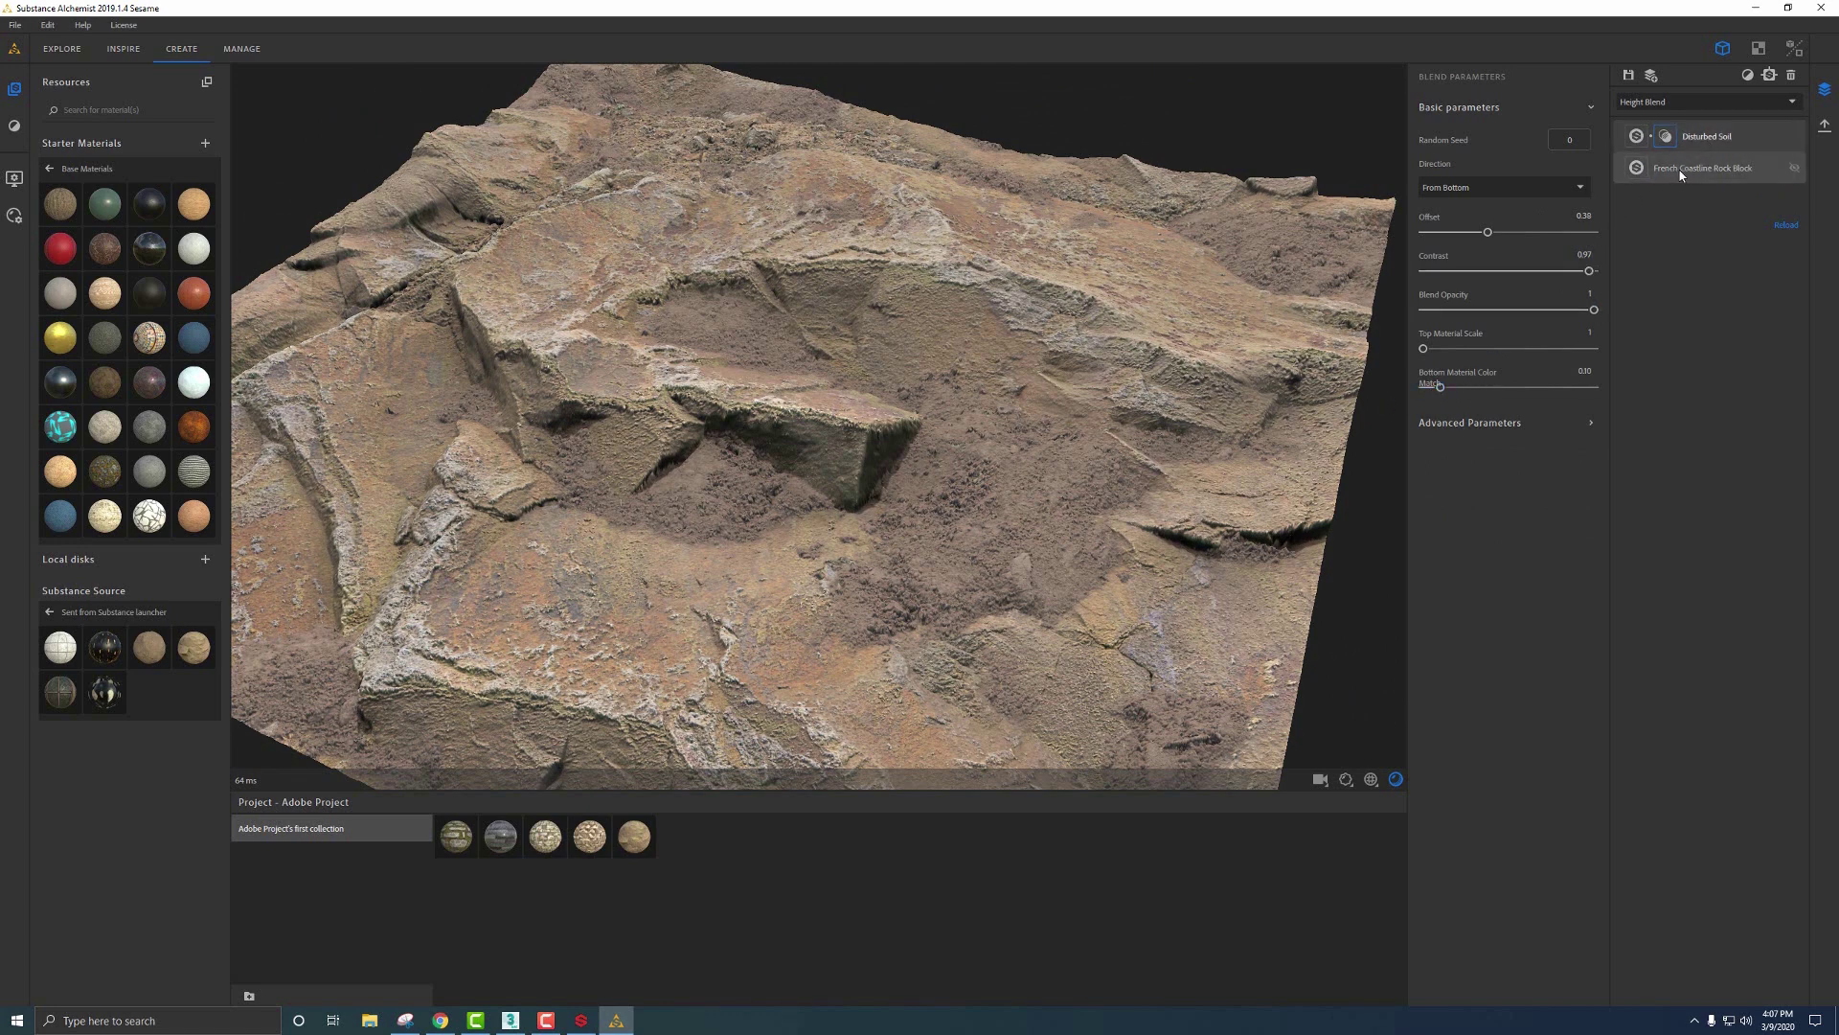
drag(1444, 390, 1499, 396)
scroll(1027, 451, down, 5)
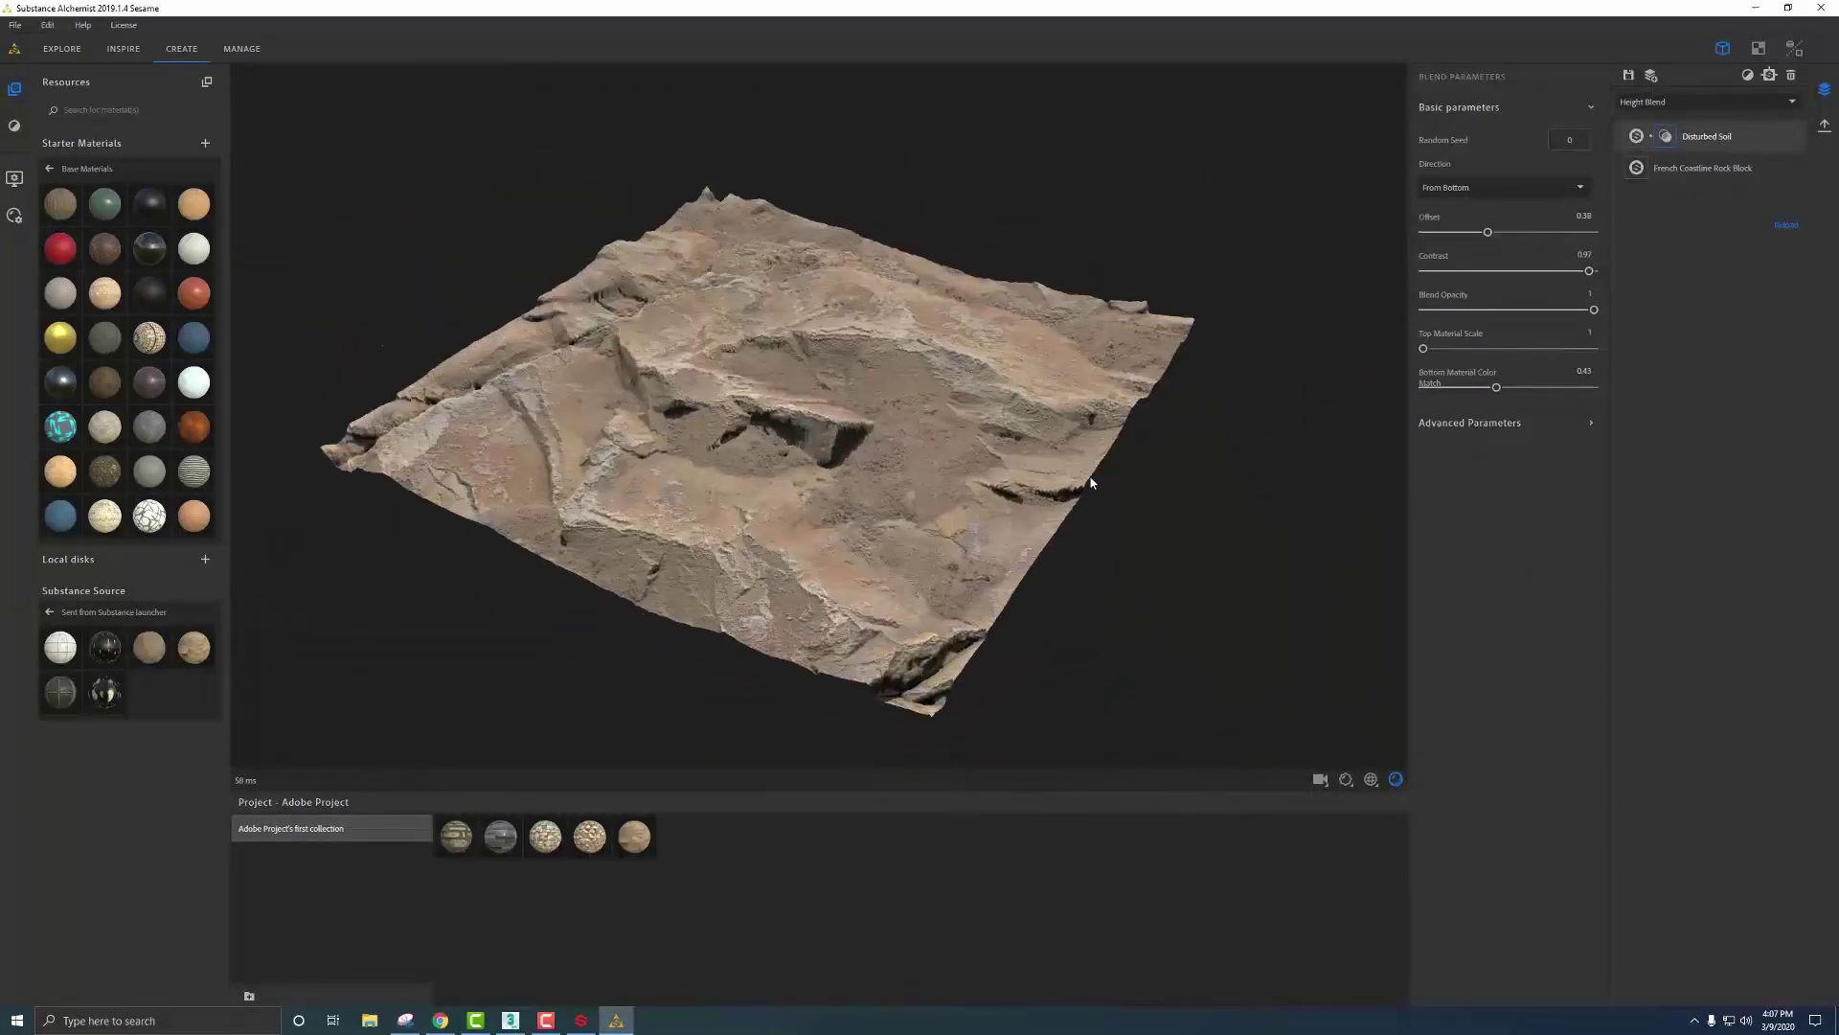
scroll(993, 457, up, 5)
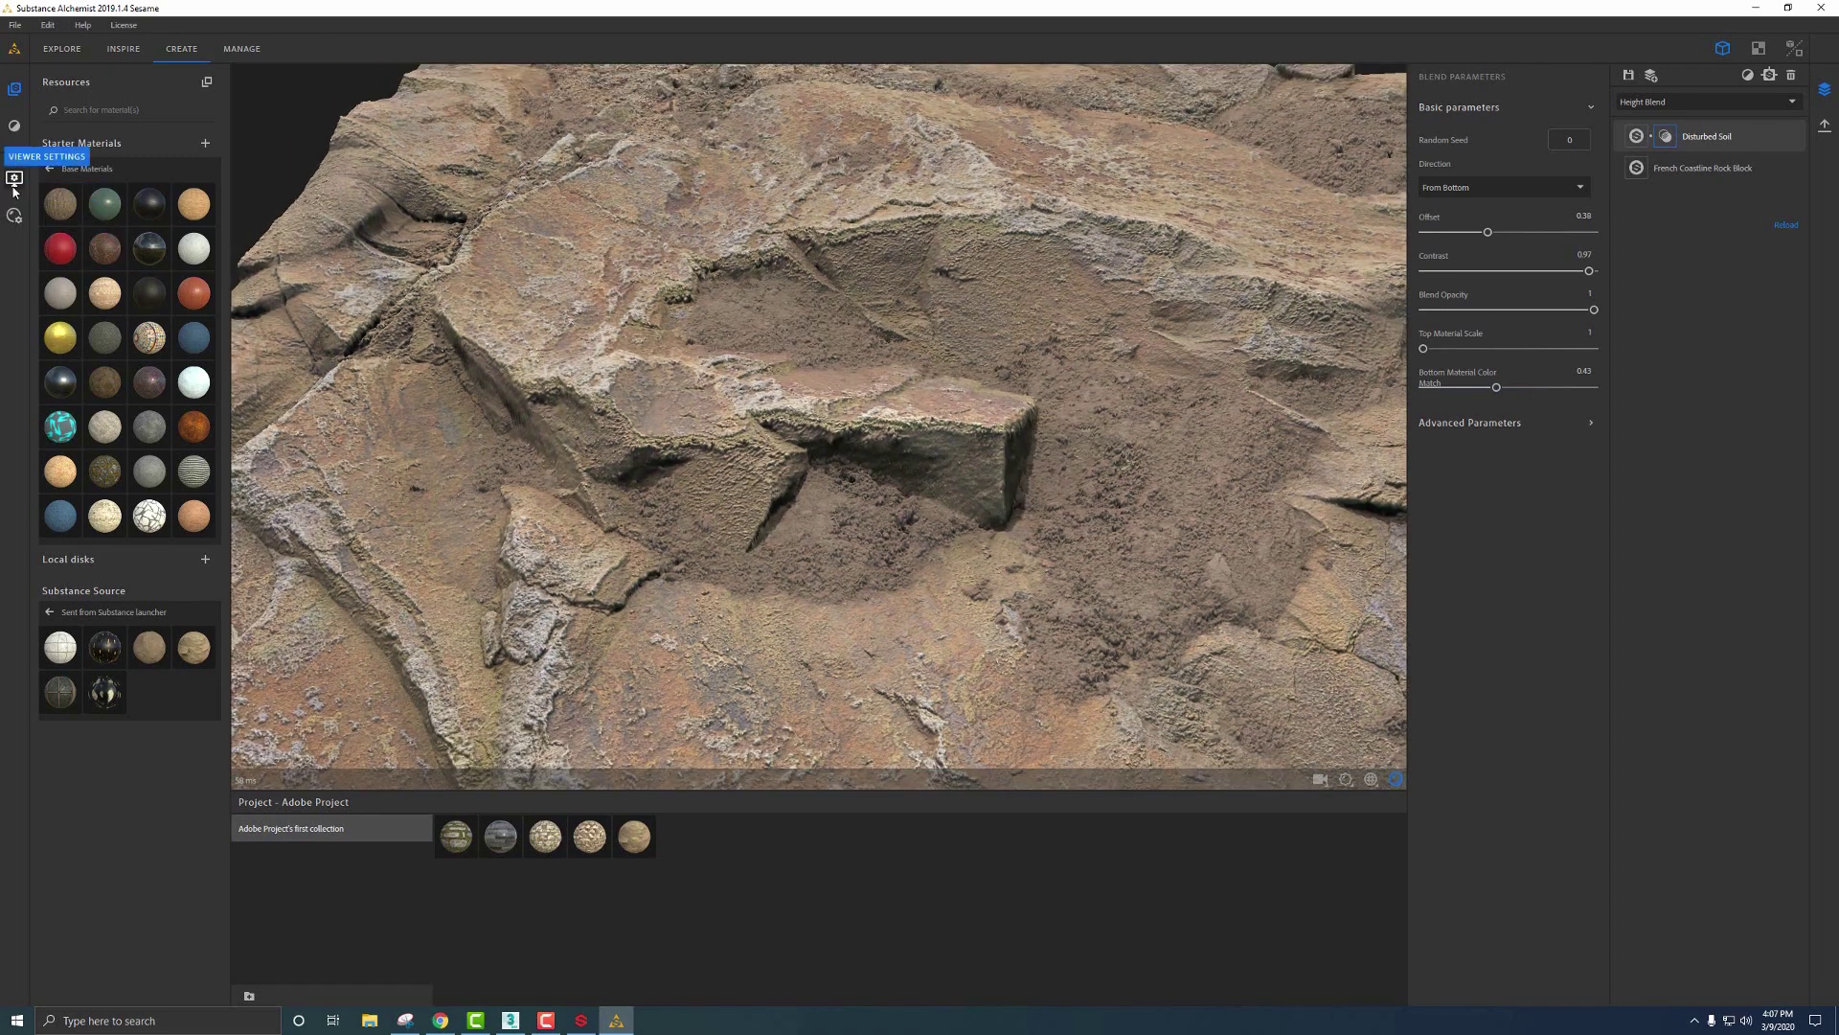
Step: Add a Gravel Generator from the Generator filters to the material
click(14, 132)
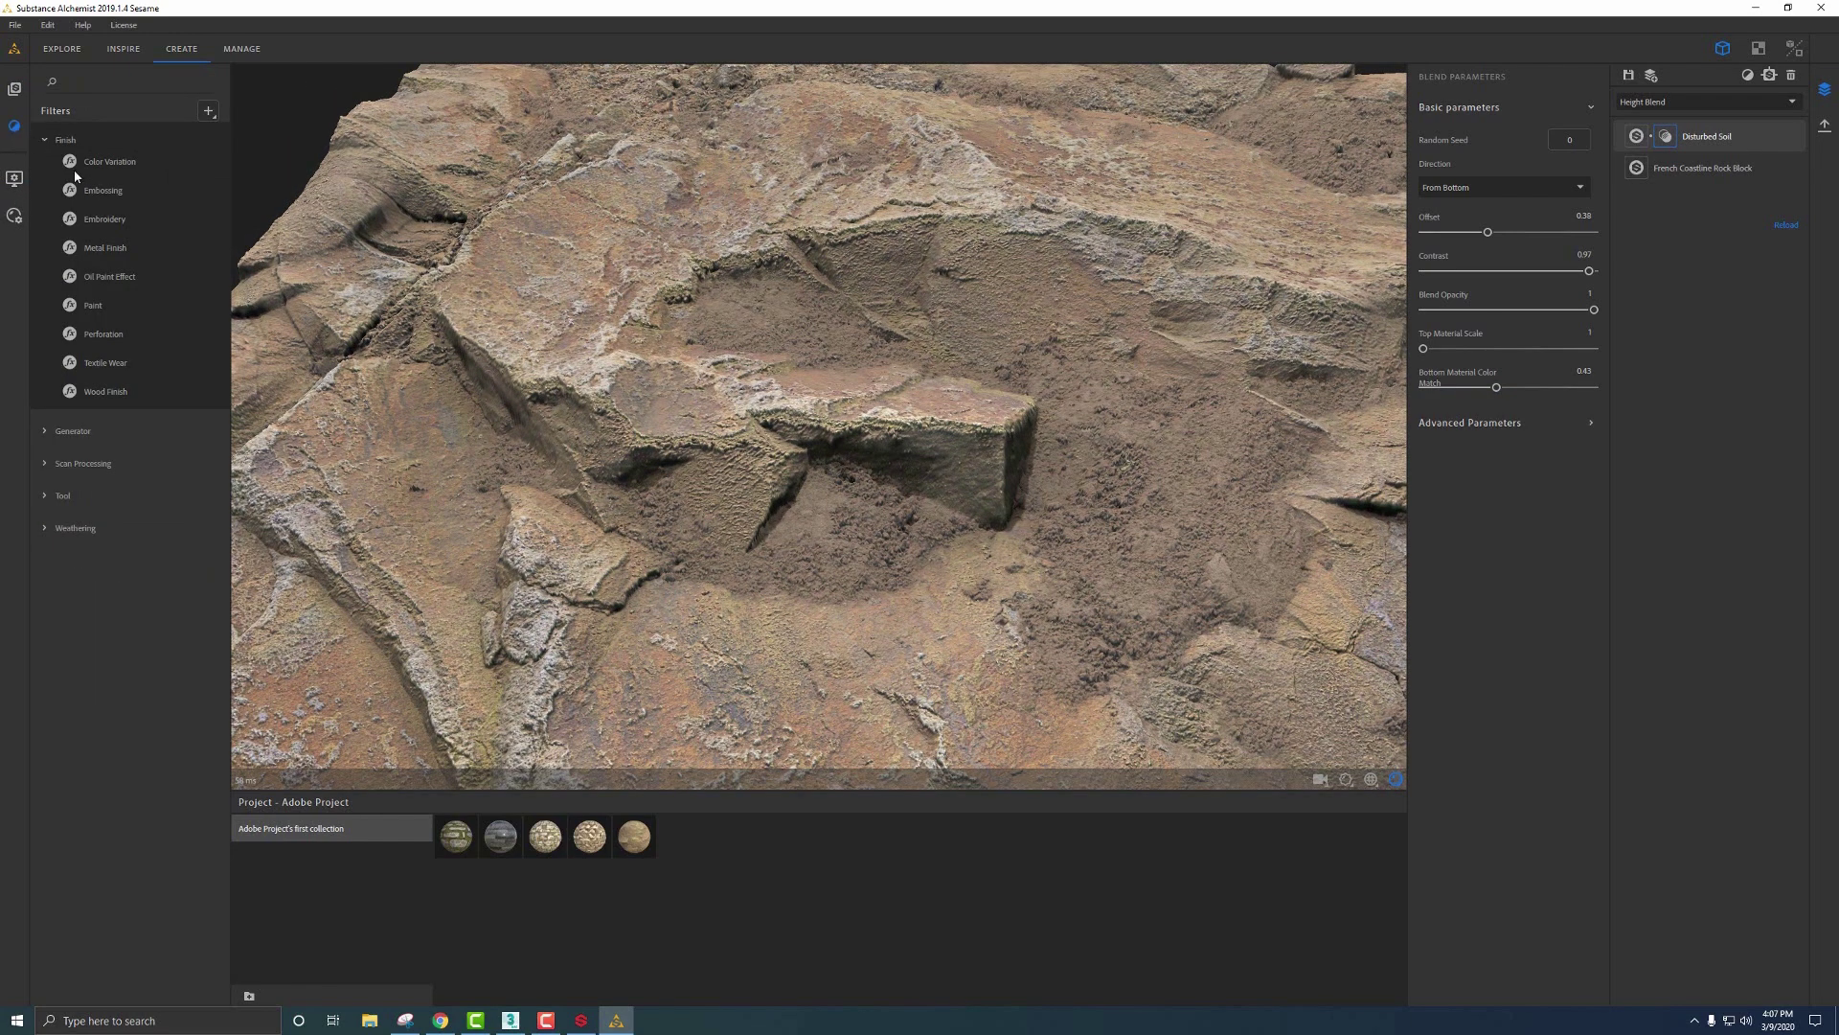
click(43, 432)
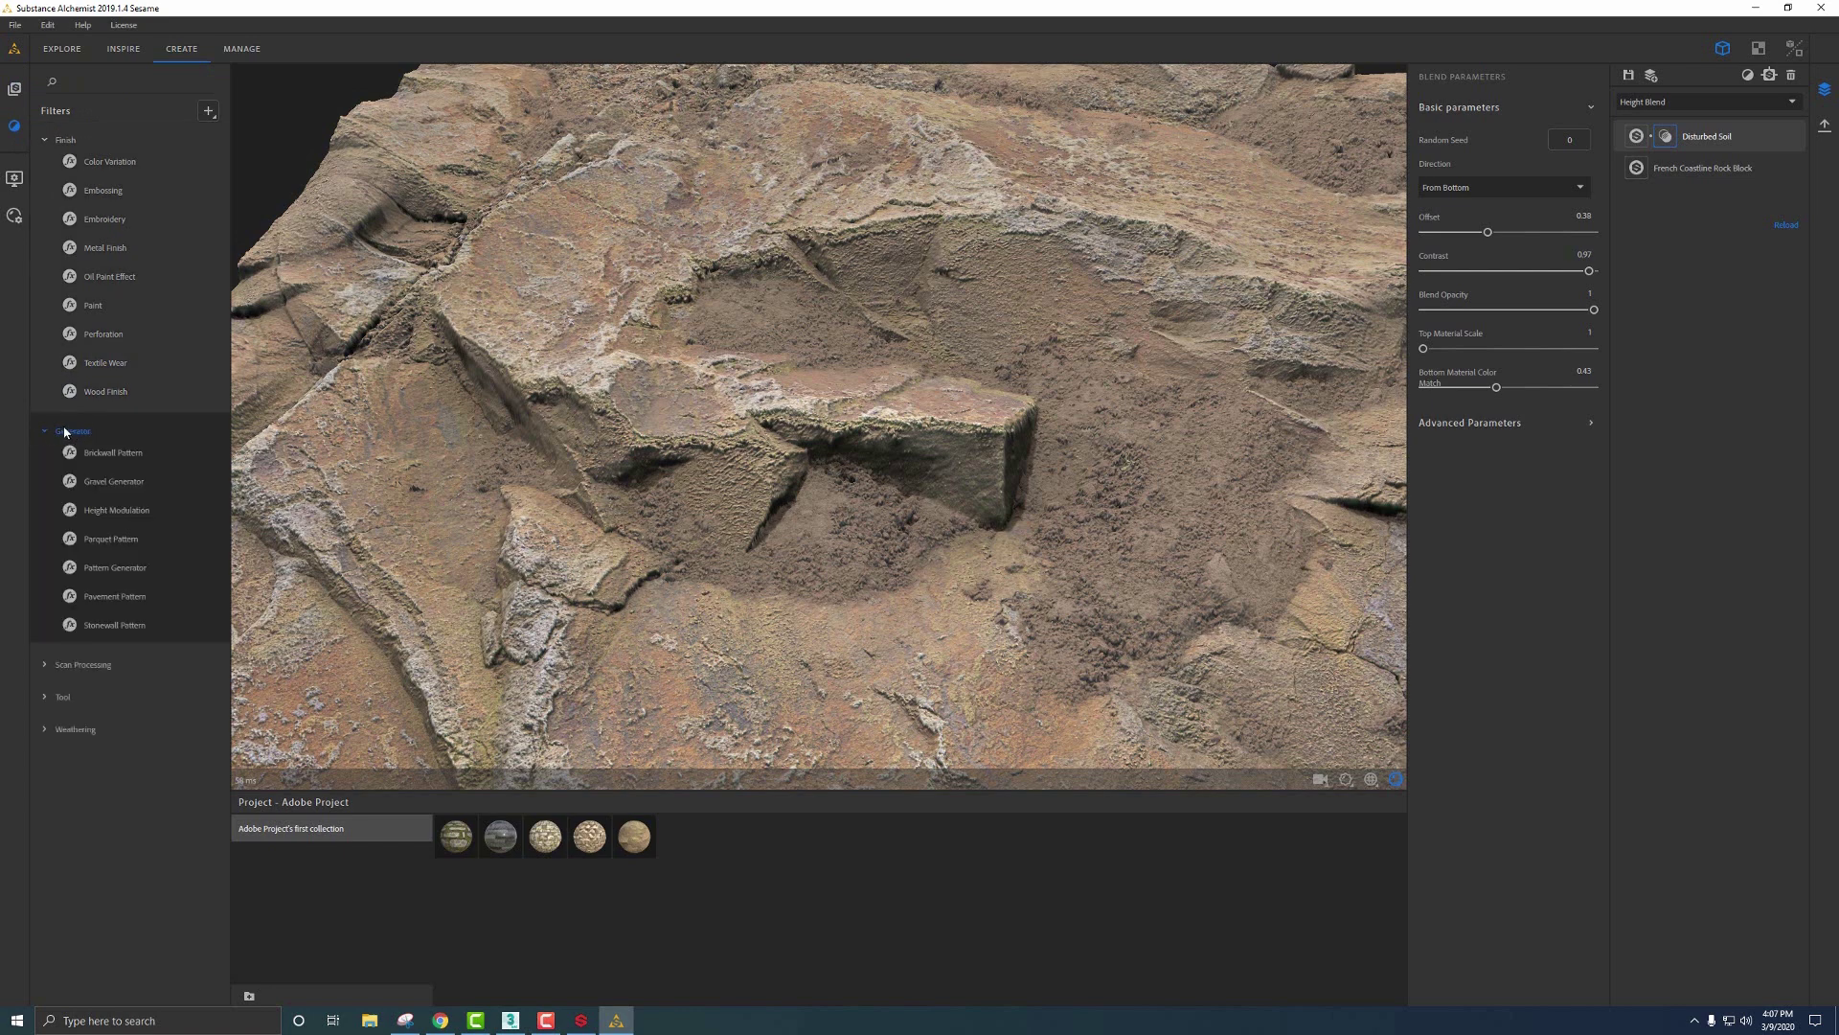
drag(114, 484, 887, 460)
Step: Lower the gravel Quantity and set Stone Size to 6.42
scroll(923, 450, down, 2)
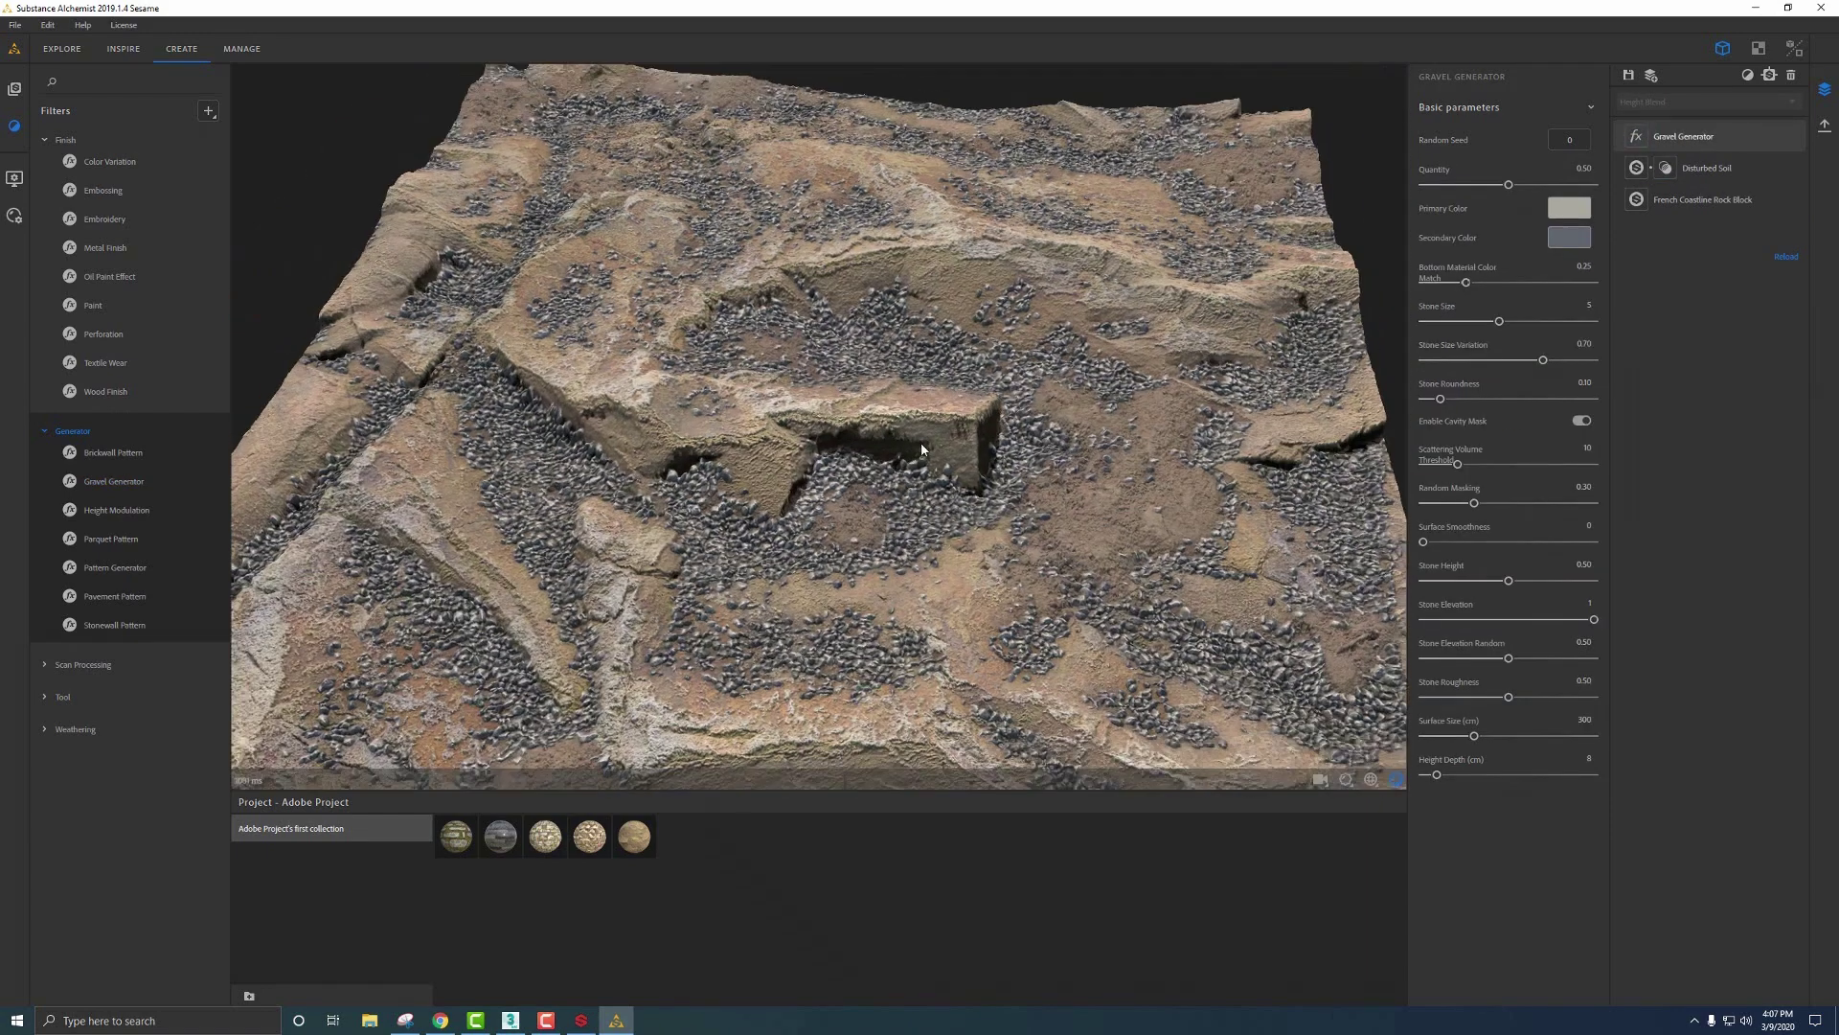
drag(921, 449, 964, 317)
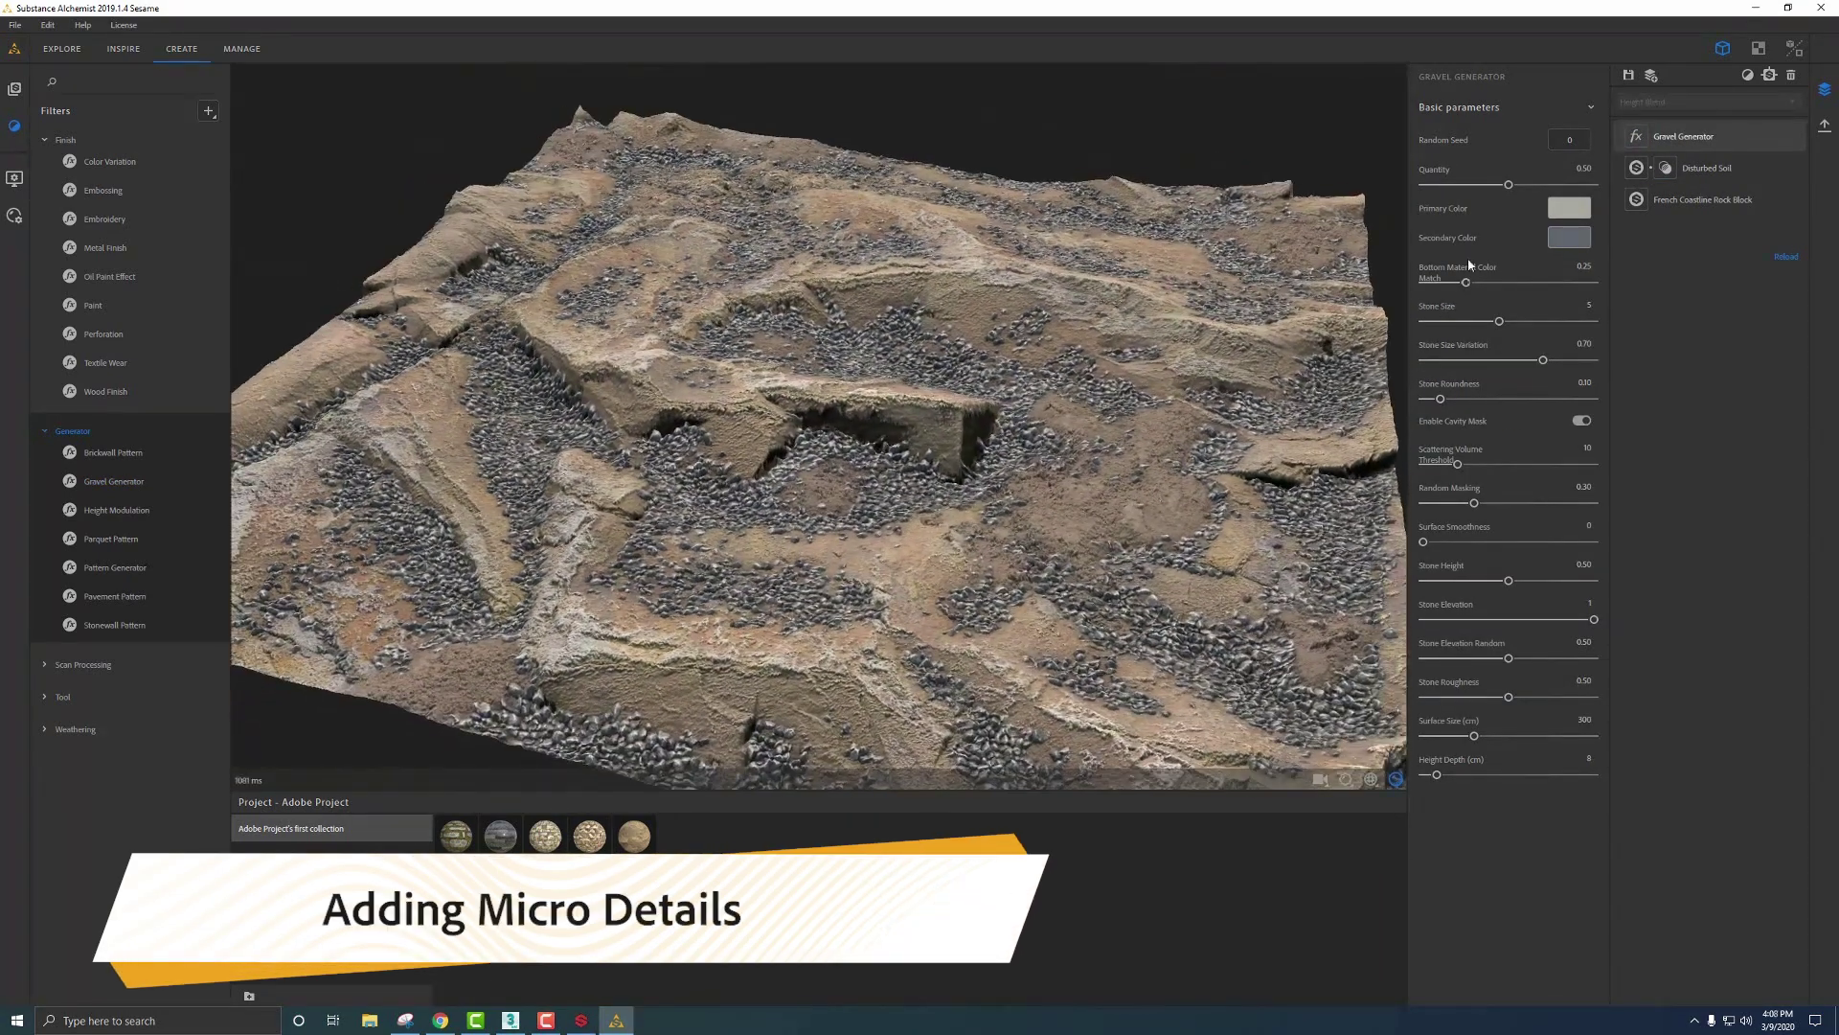
mouse_move(1476, 184)
mouse_down()
mouse_move(1446, 185)
mouse_move(1476, 194)
mouse_up()
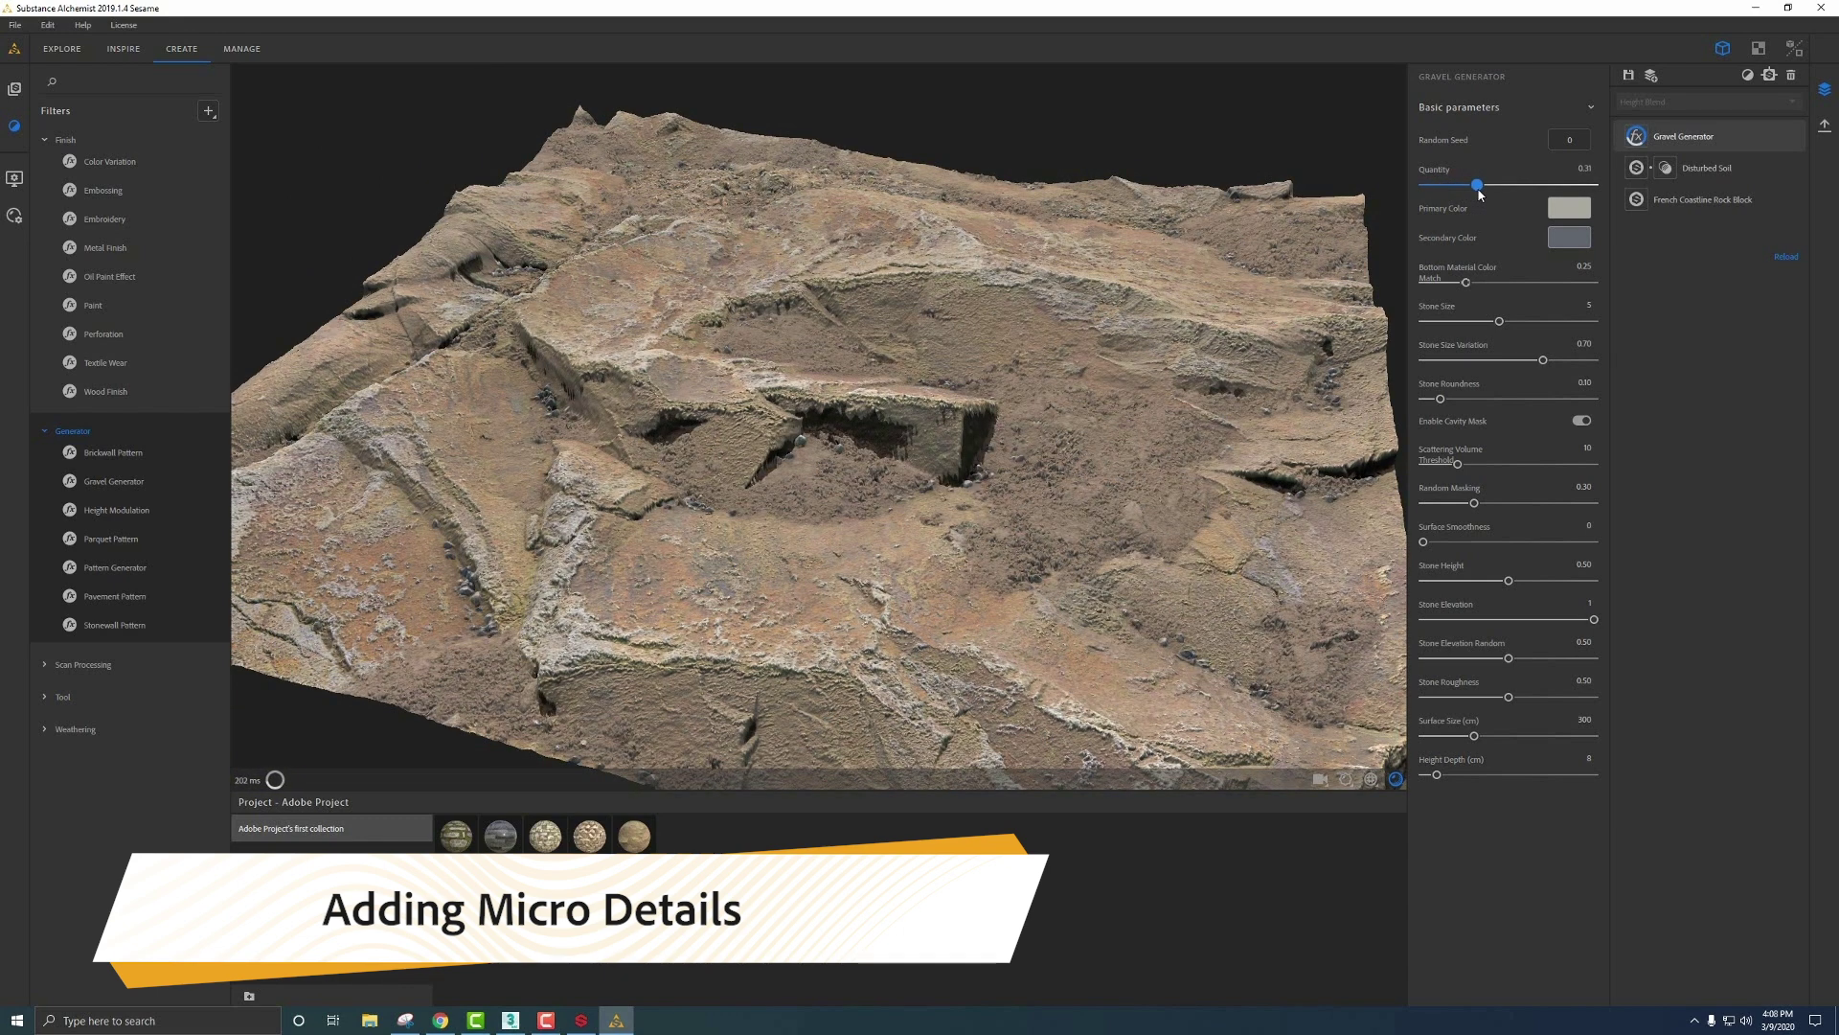
drag(1499, 321, 1534, 328)
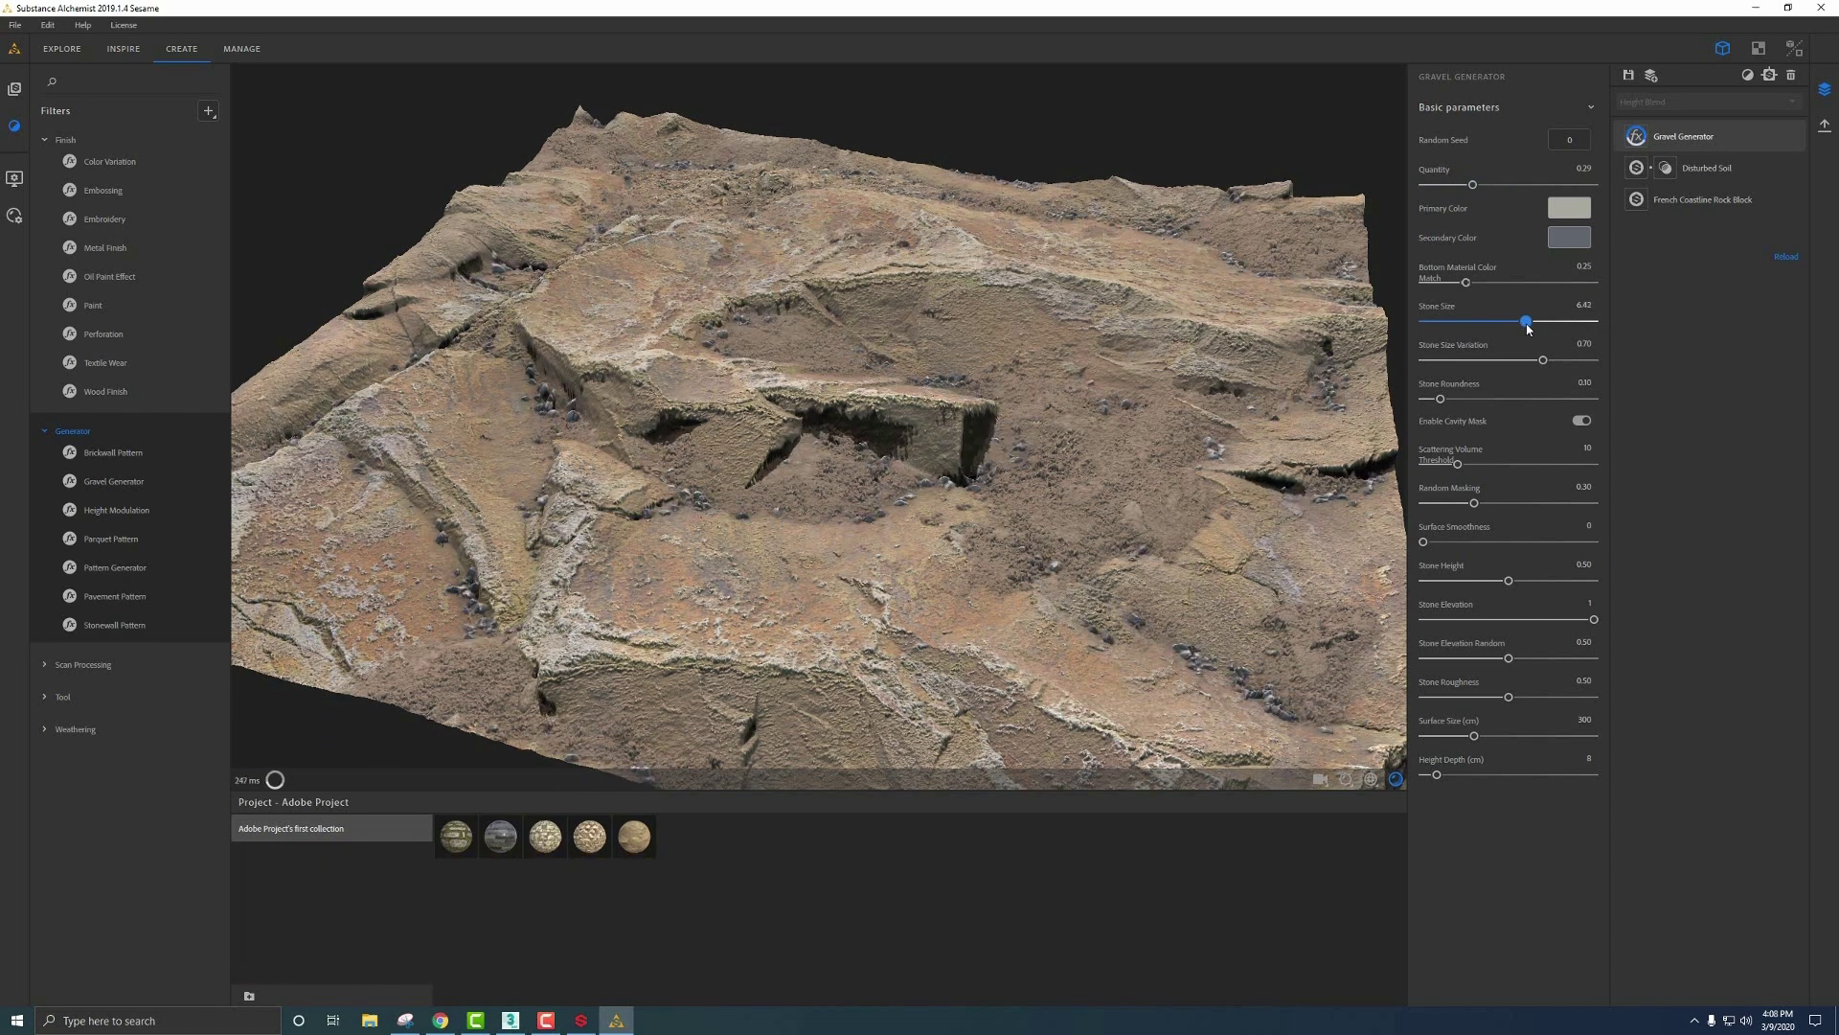
mouse_move(1533, 327)
mouse_down()
mouse_move(1529, 287)
mouse_move(1546, 295)
mouse_up()
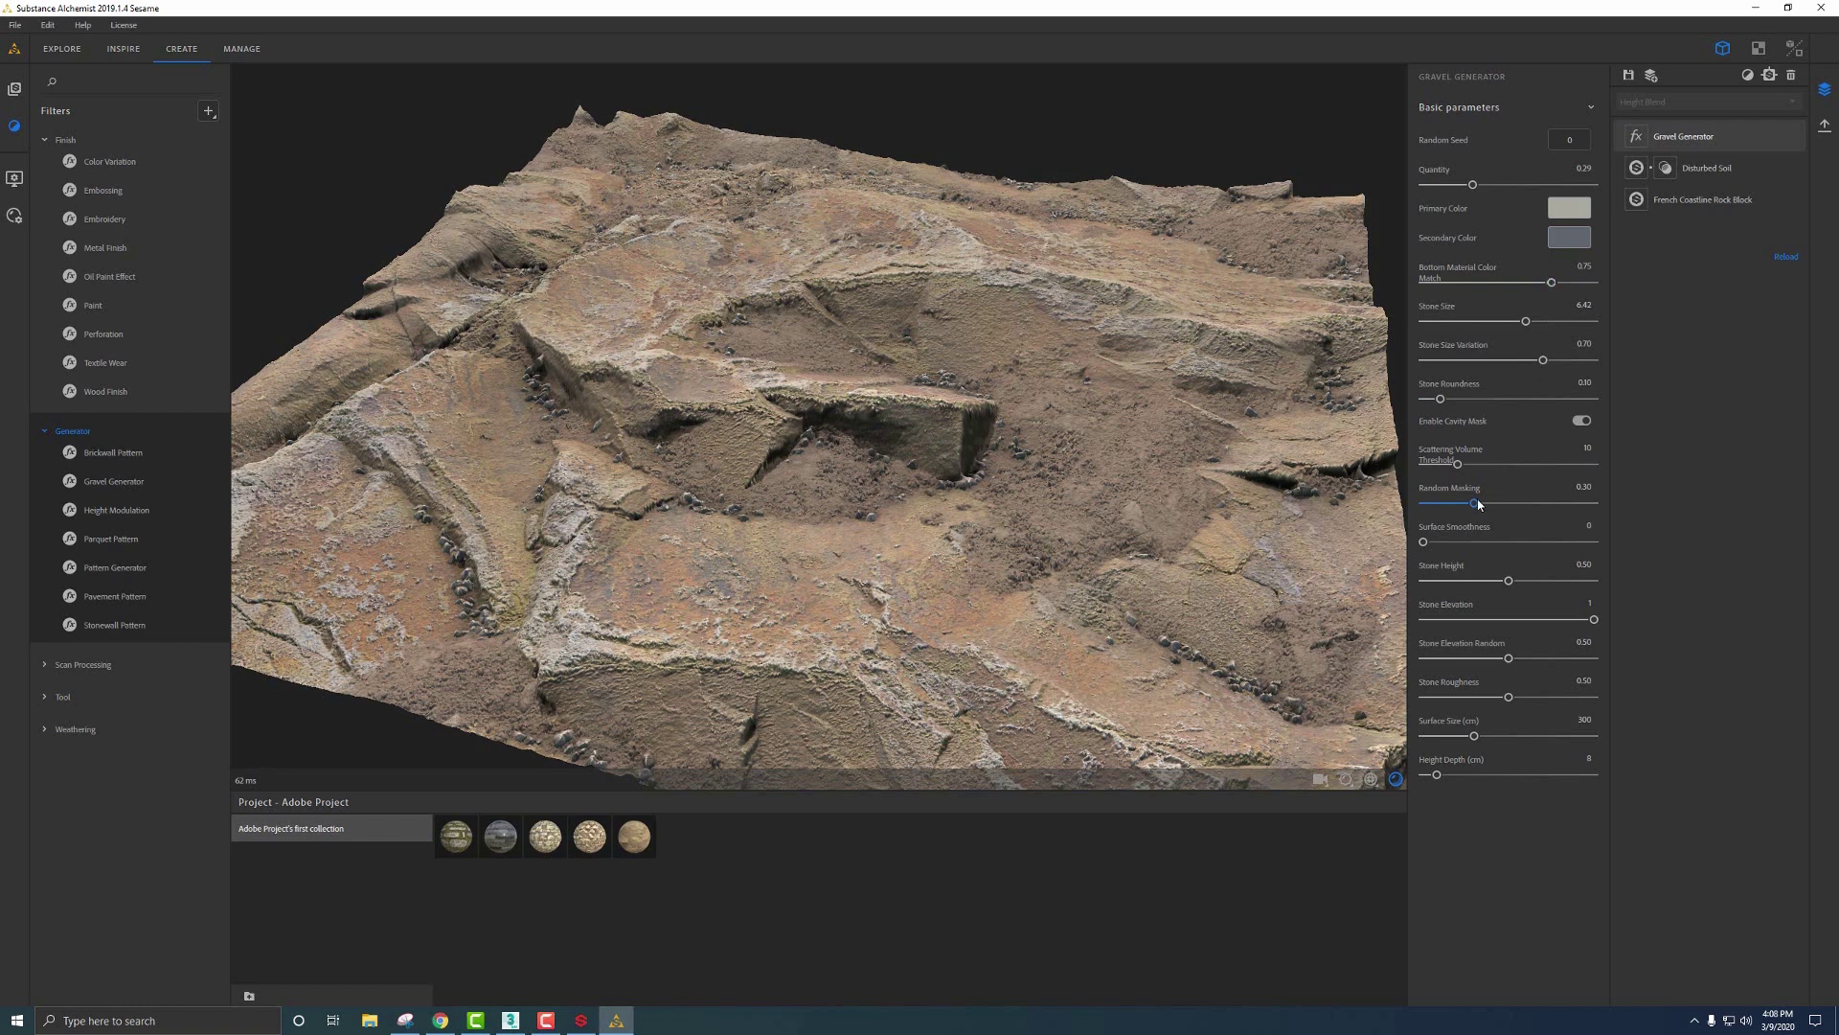
Step: Raise Random Masking, Stone Height and Elevation Random, and change Surface Size to 186 cm
drag(1476, 508, 1539, 513)
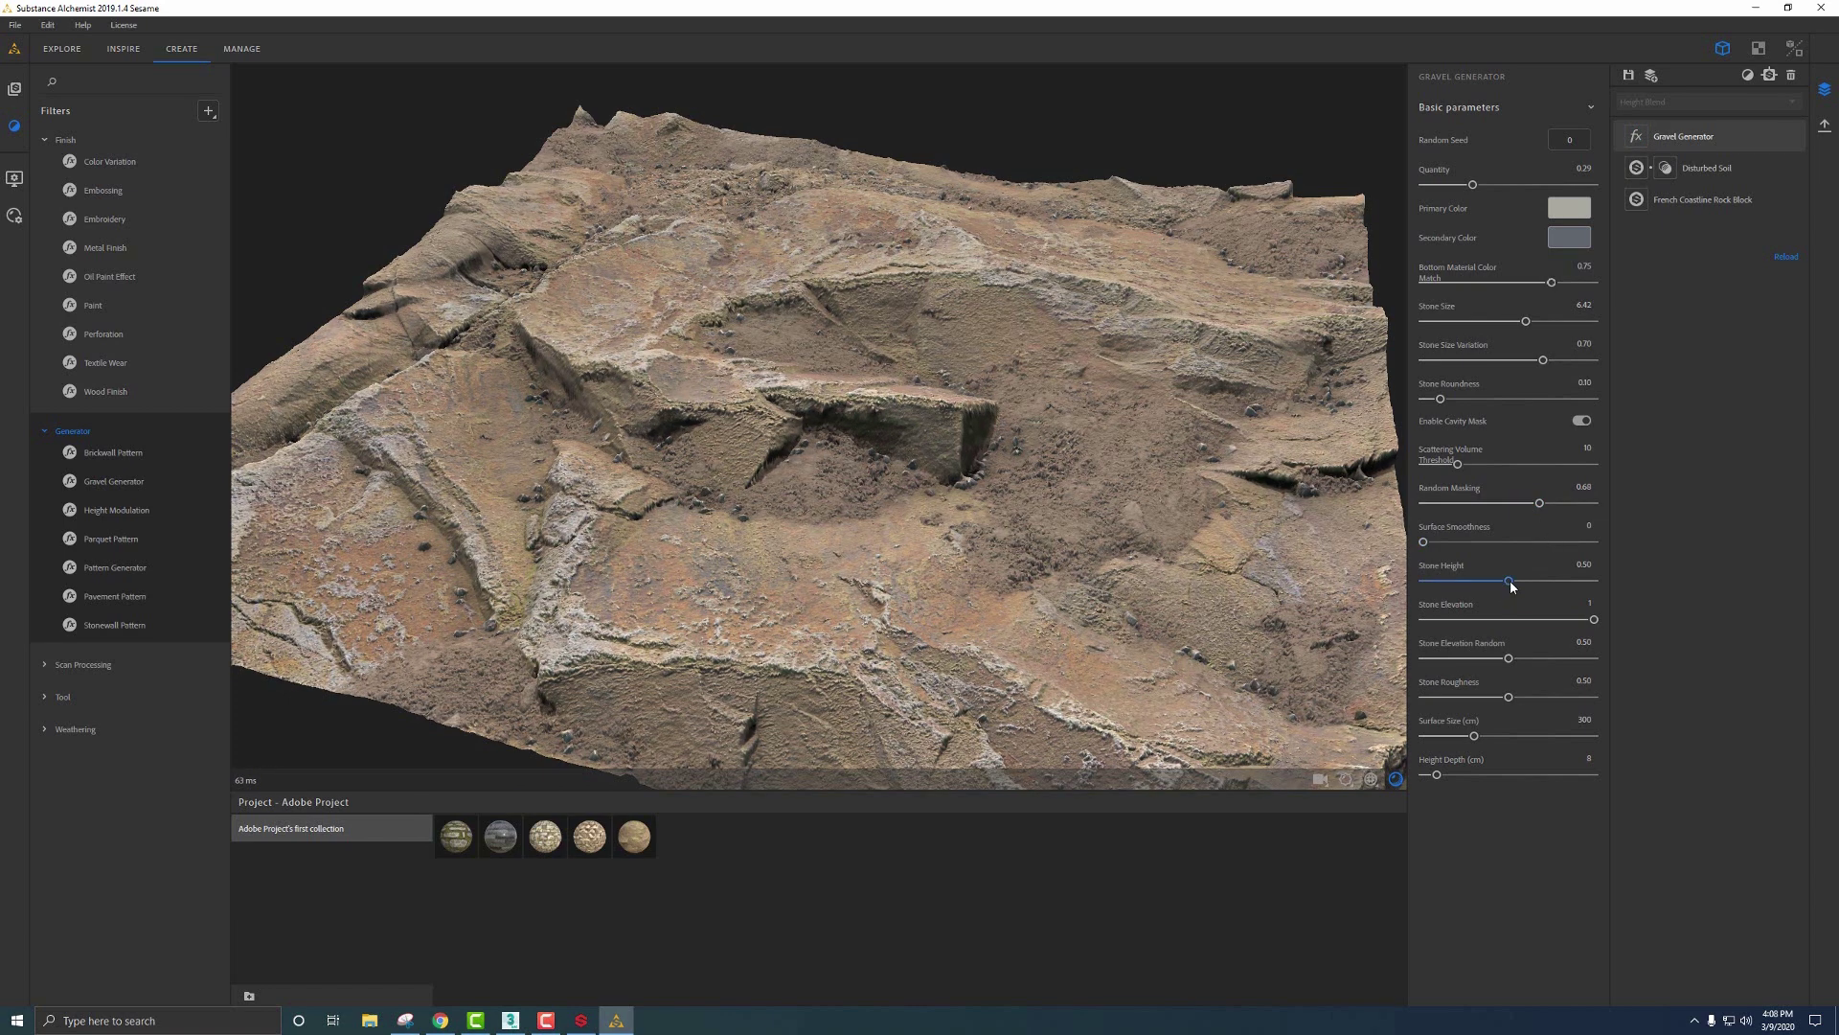
mouse_move(1511, 586)
mouse_down()
mouse_move(1557, 585)
mouse_move(1446, 583)
mouse_move(1539, 586)
mouse_move(1523, 584)
mouse_up()
drag(1510, 659, 1579, 658)
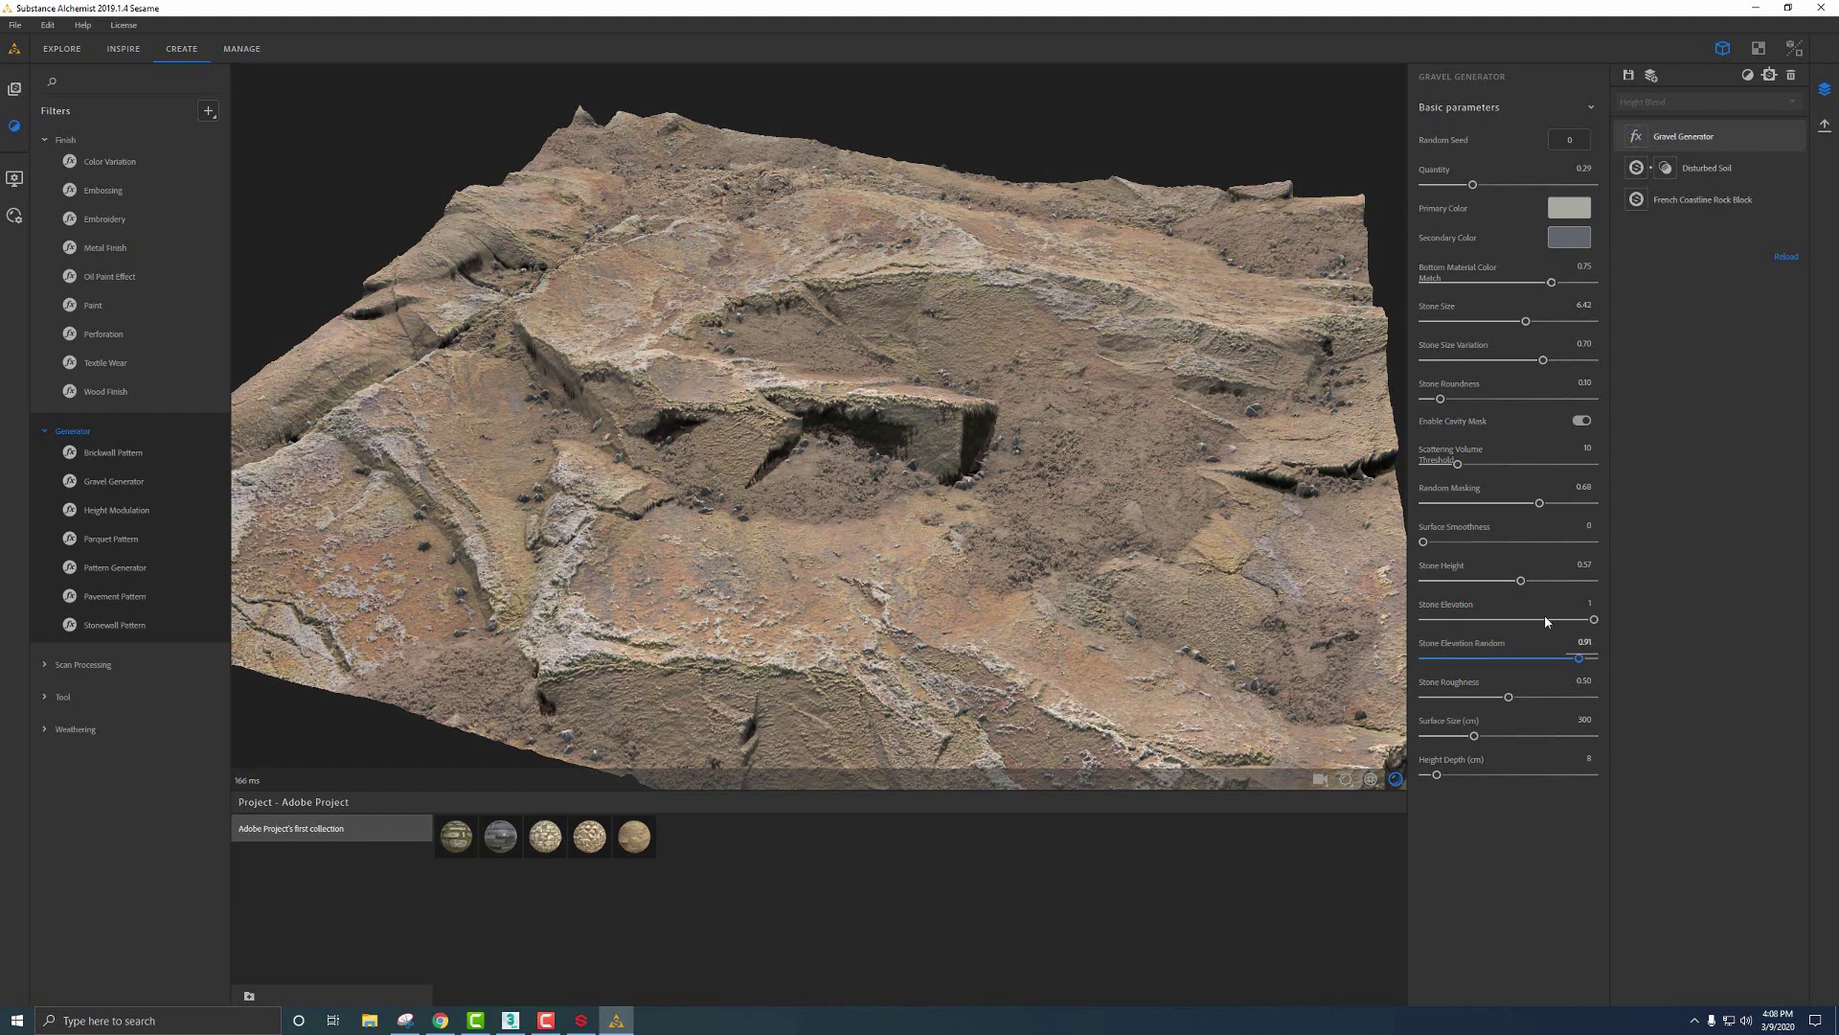
click(1533, 582)
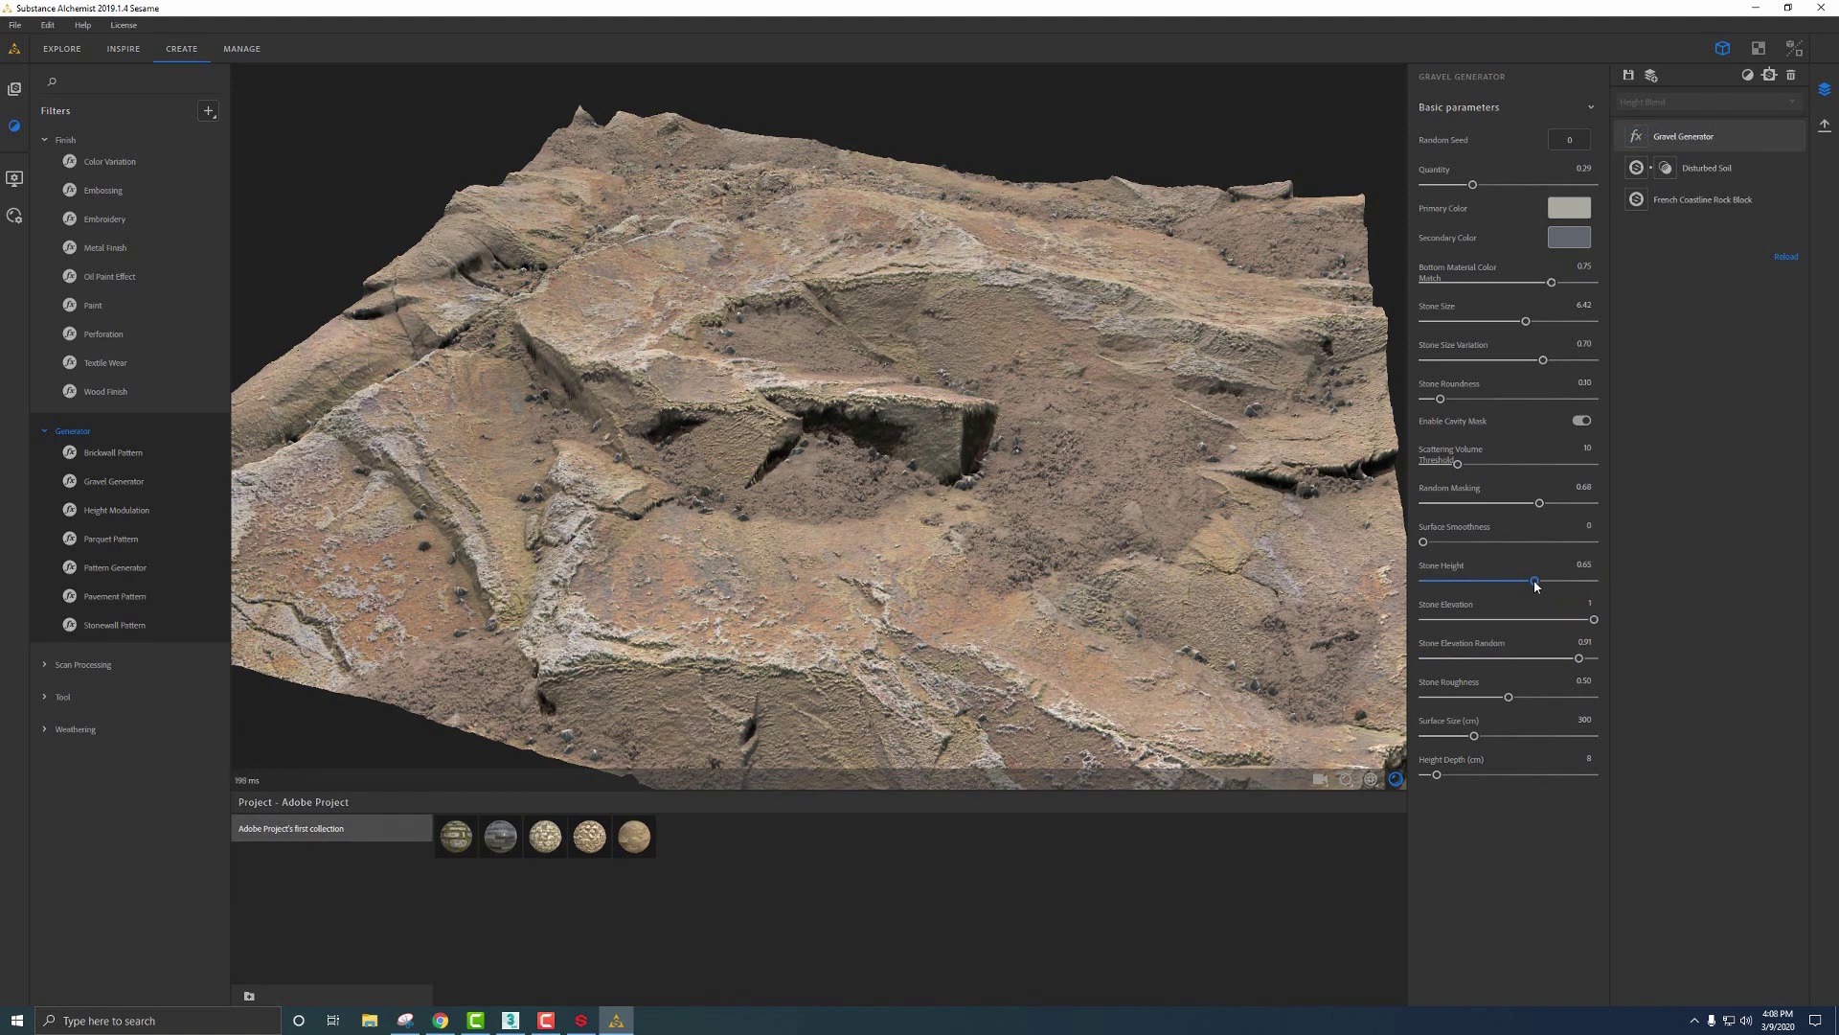
drag(1297, 531, 1058, 450)
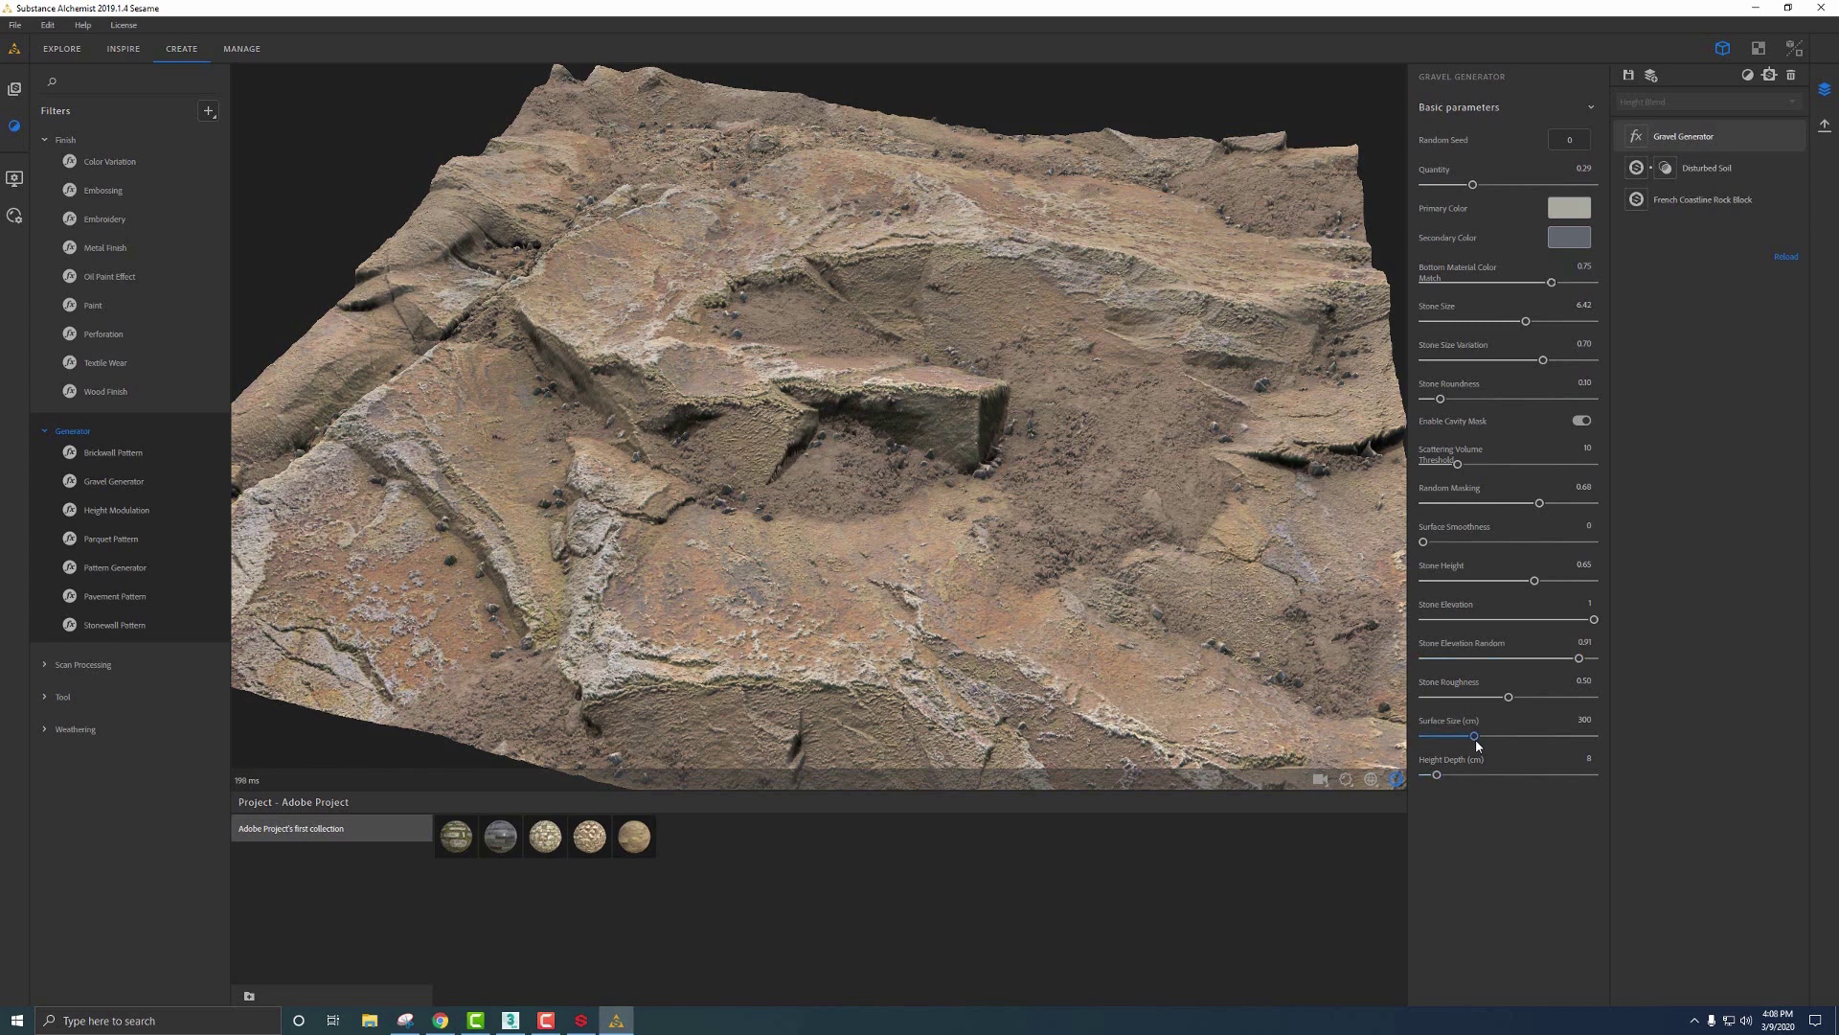
mouse_move(1475, 736)
mouse_down()
mouse_move(1506, 737)
mouse_move(1456, 745)
mouse_up()
click(43, 729)
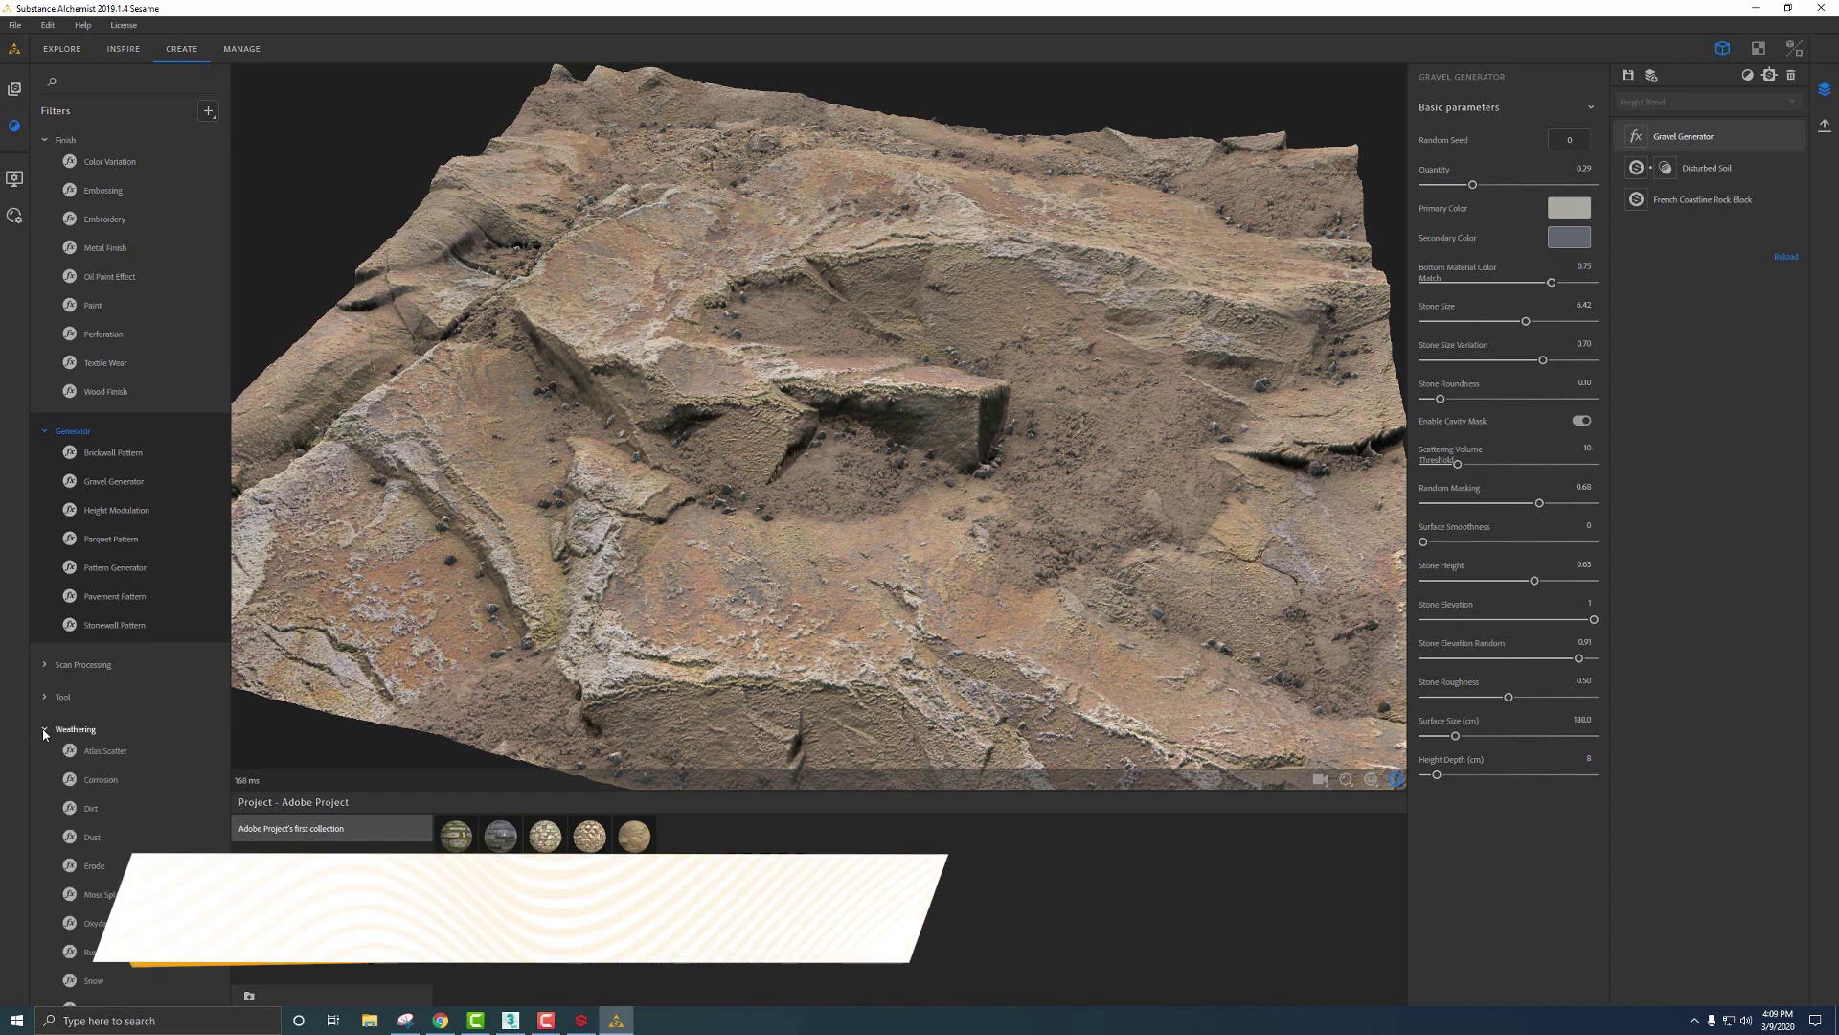
Step: Add a Moss Splatter filter and inspect the moss patches from above and obliquely
scroll(145, 834, down, 1)
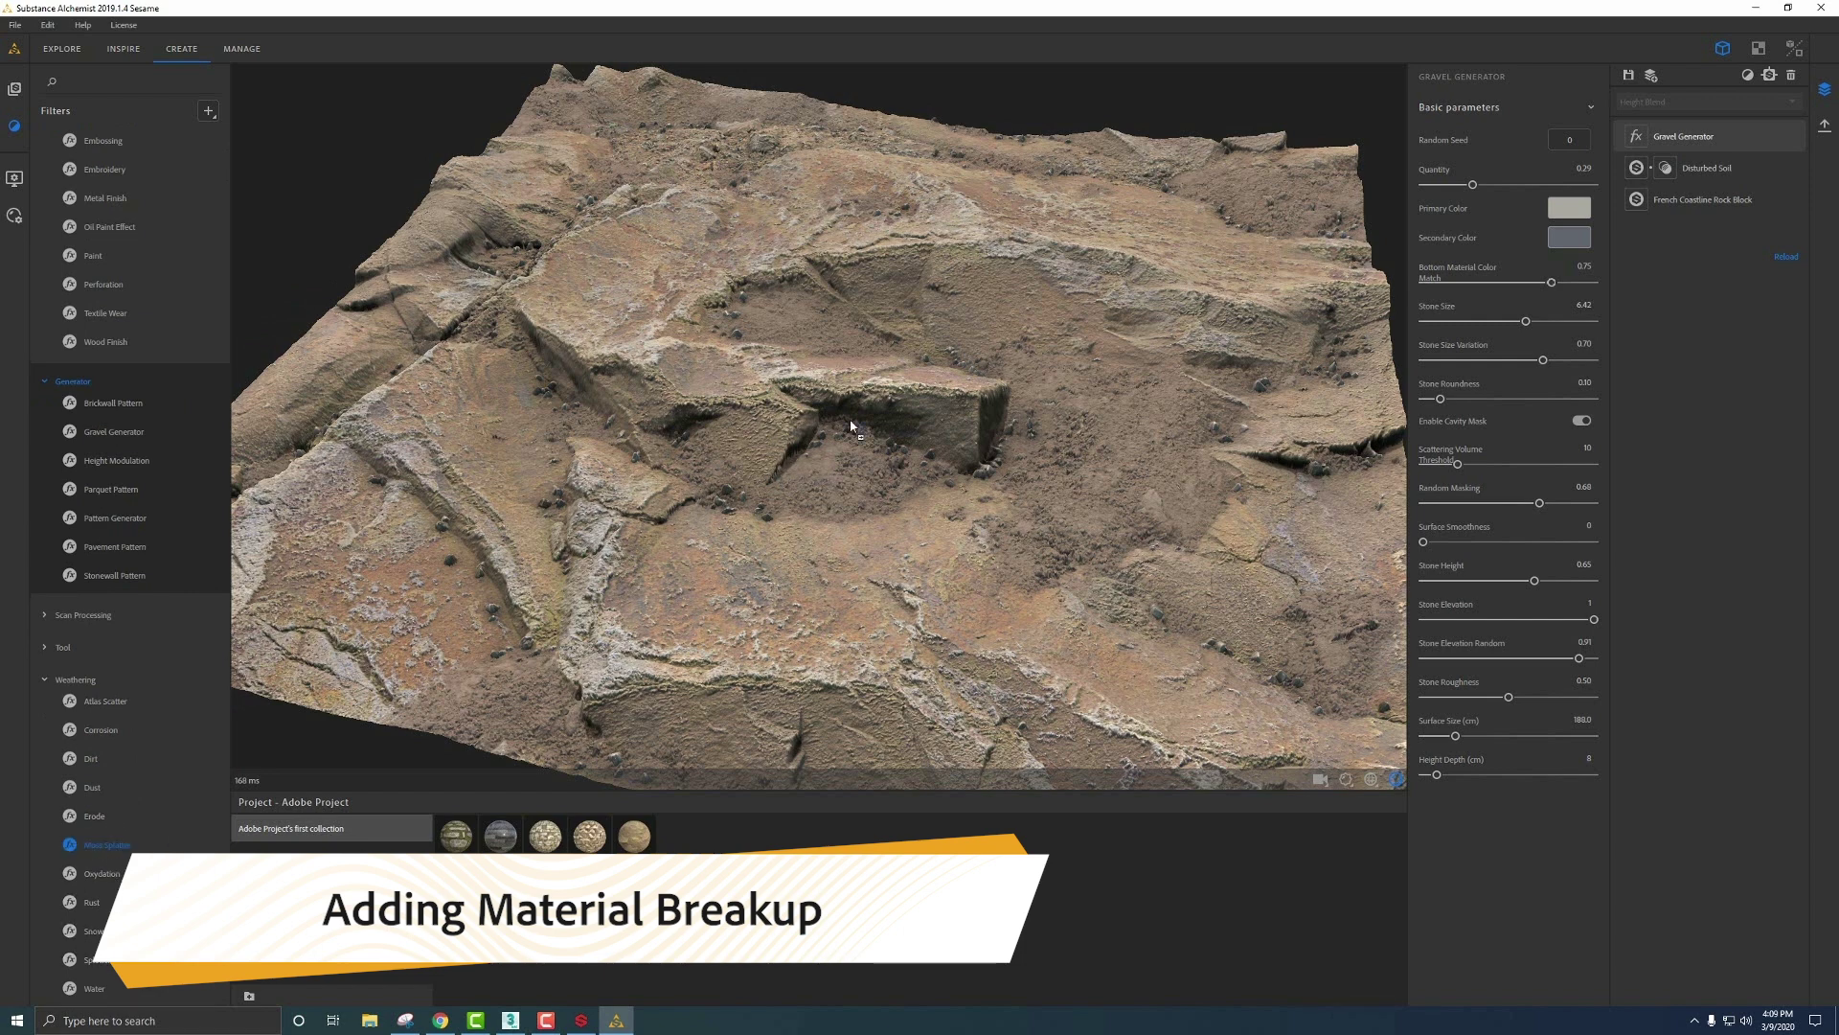
drag(850, 425, 849, 425)
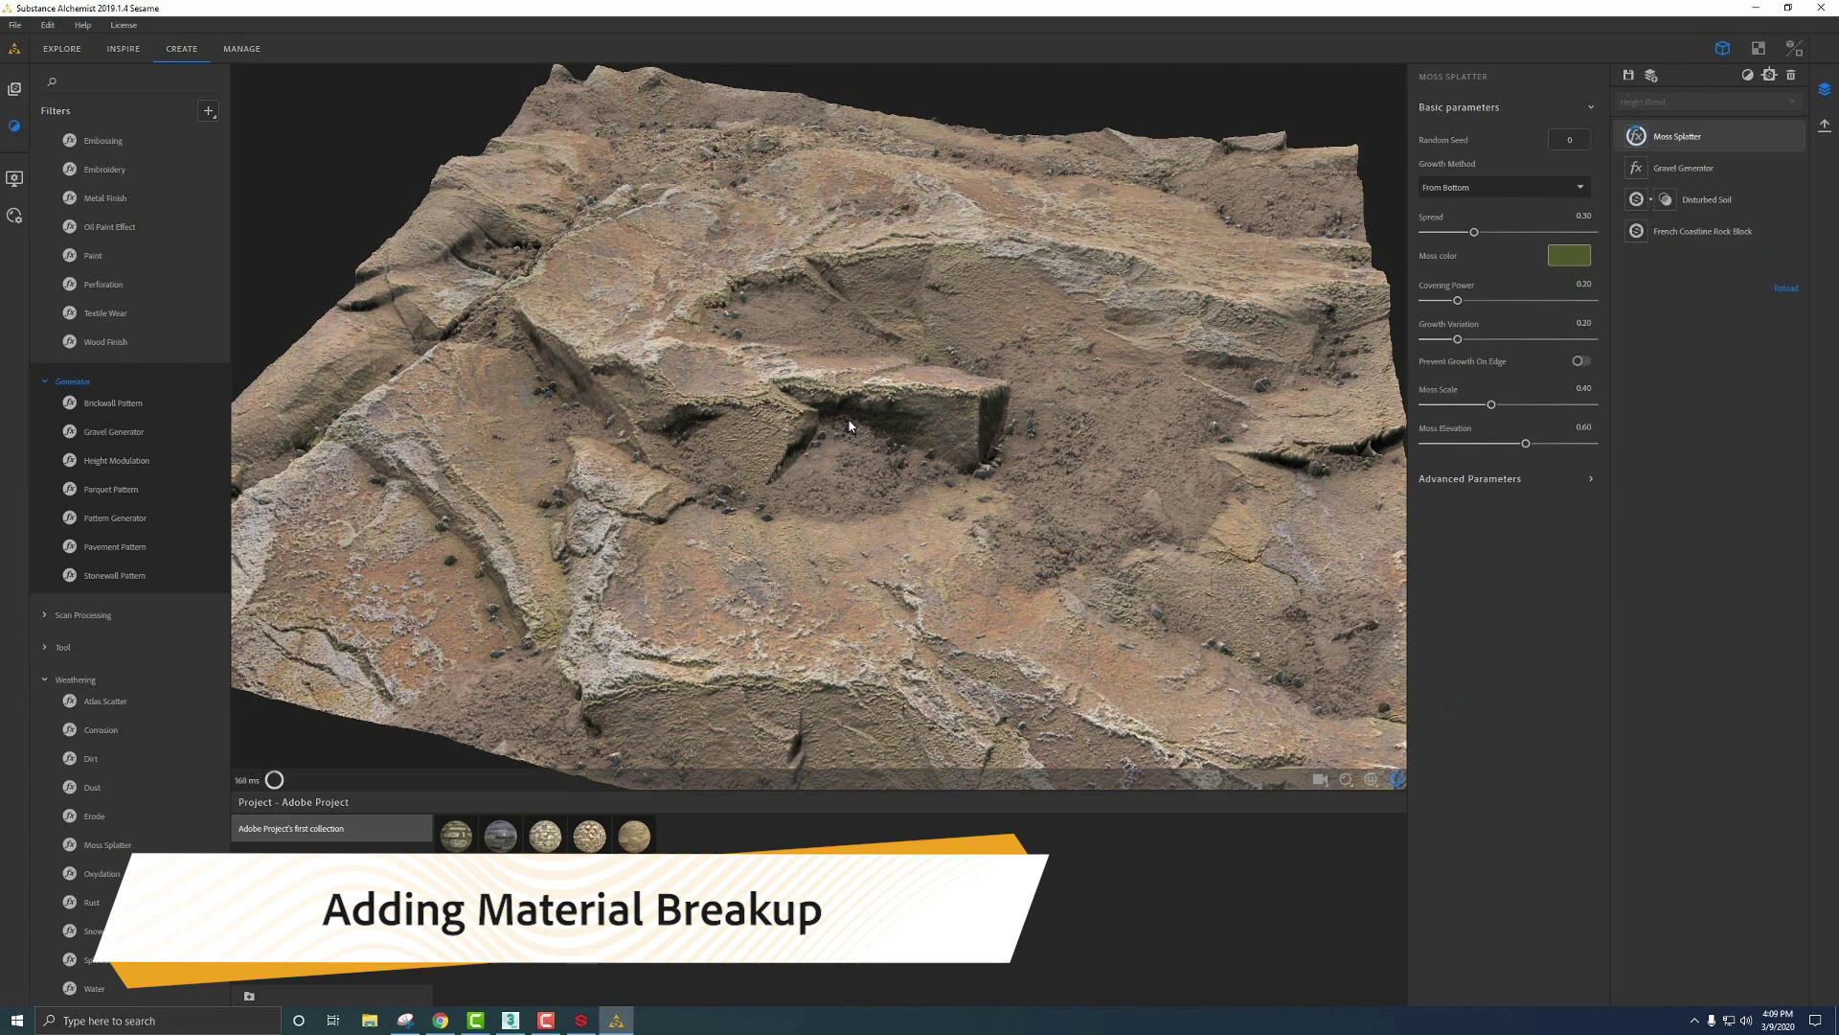
mouse_move(767, 395)
mouse_down()
mouse_move(772, 443)
mouse_move(789, 395)
mouse_up()
scroll(773, 443, down, 5)
scroll(809, 434, up, 8)
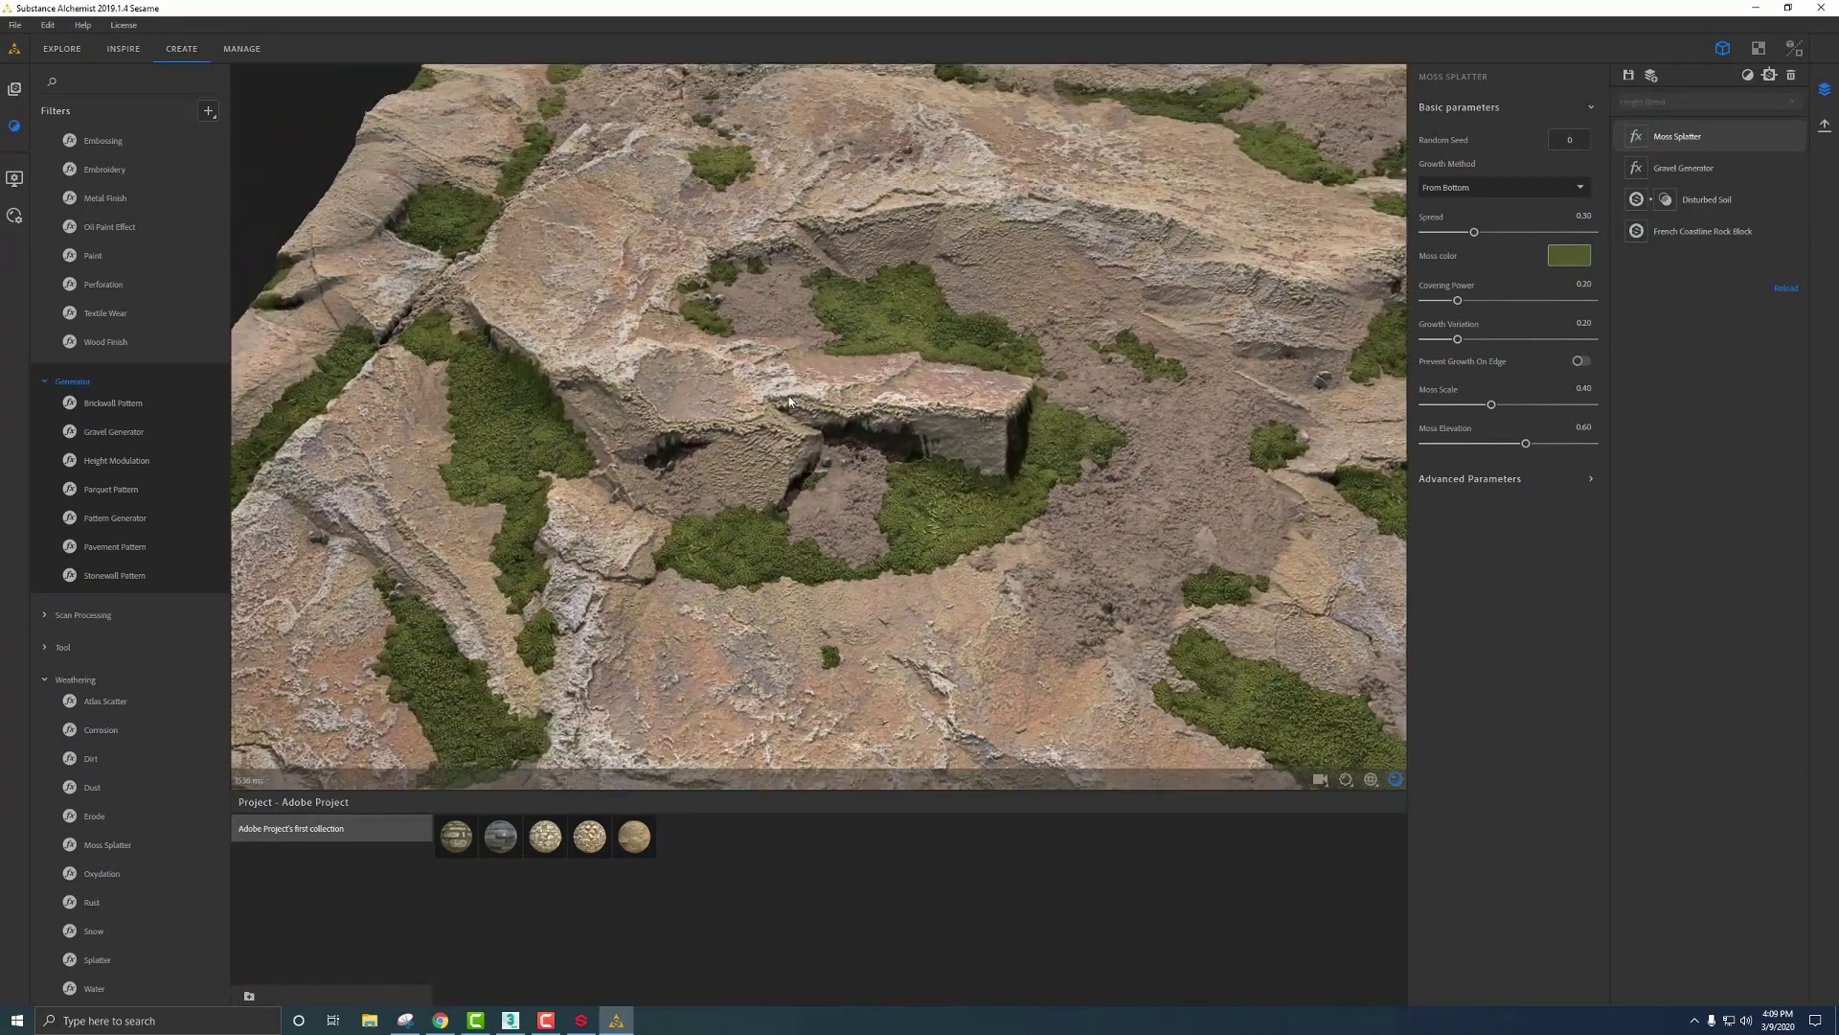
drag(917, 399, 989, 254)
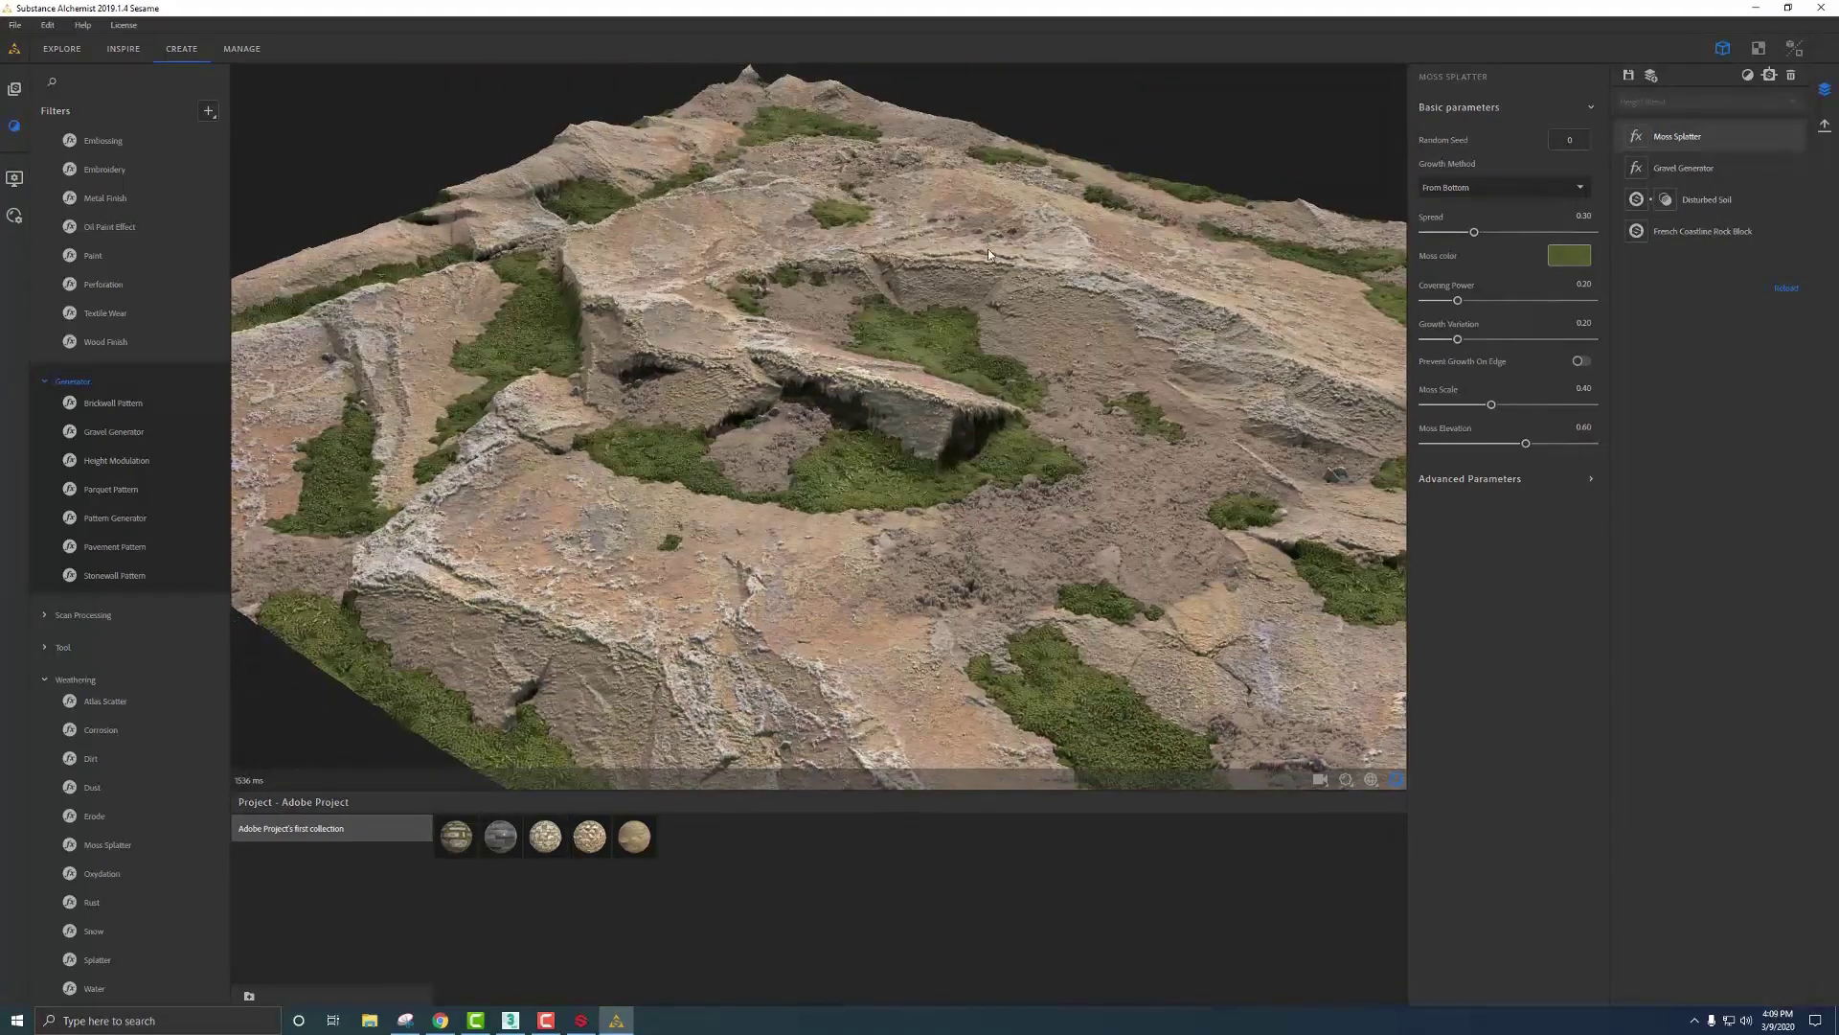
click(1445, 188)
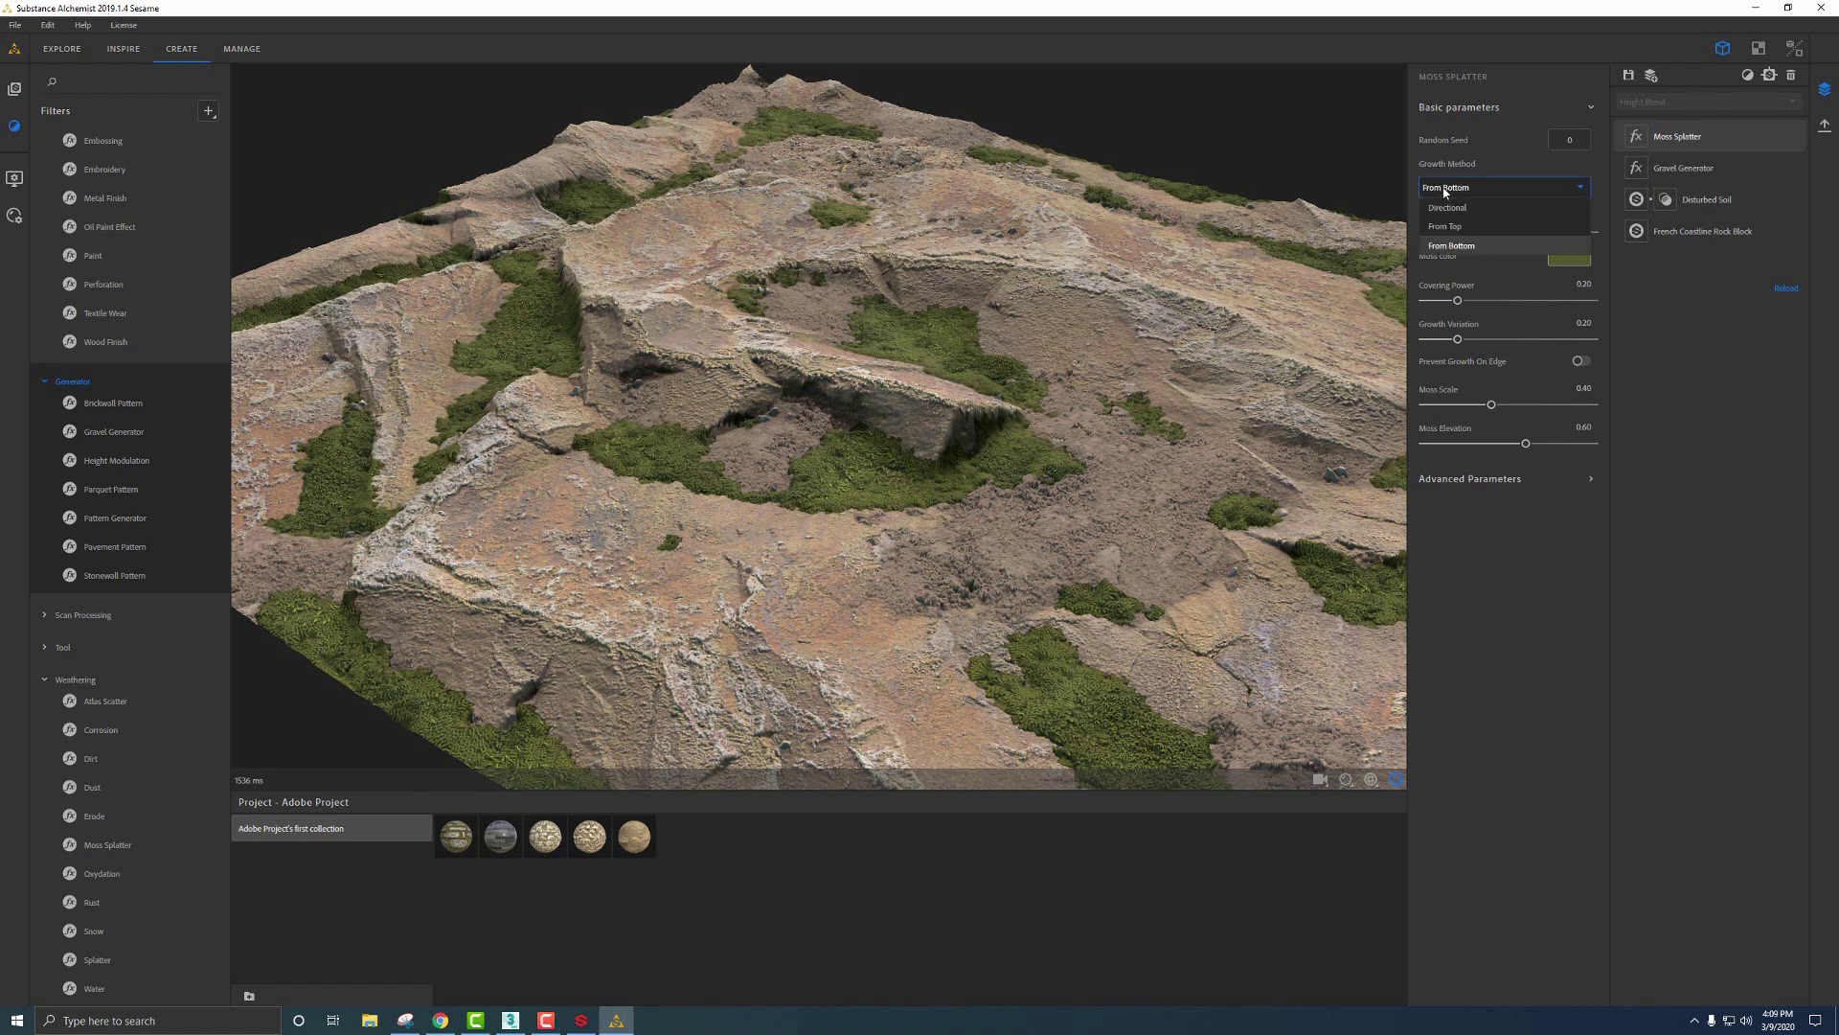
Step: Try From Top growth, revert to From Bottom, and settle moss Spread at 0.33
click(1448, 227)
mouse_move(1475, 231)
mouse_down()
mouse_move(1548, 231)
mouse_move(1480, 233)
mouse_up()
click(1466, 187)
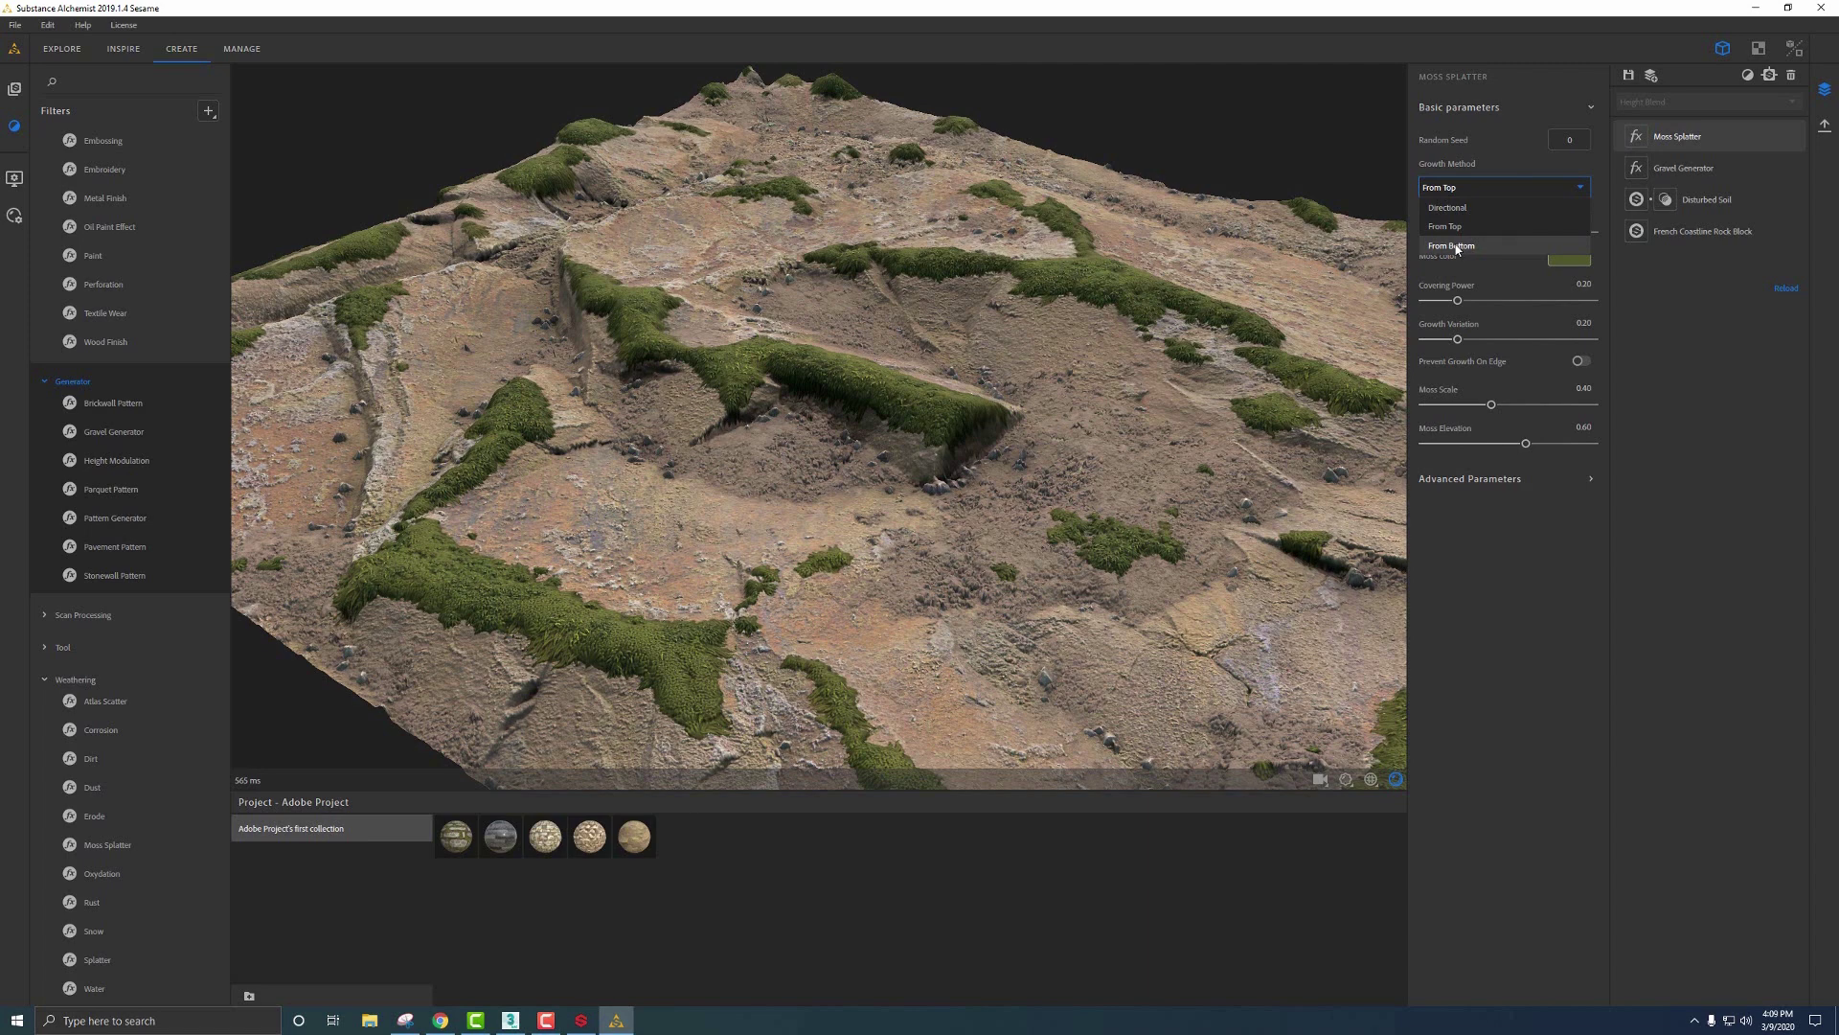
click(1457, 247)
drag(1483, 235, 1525, 238)
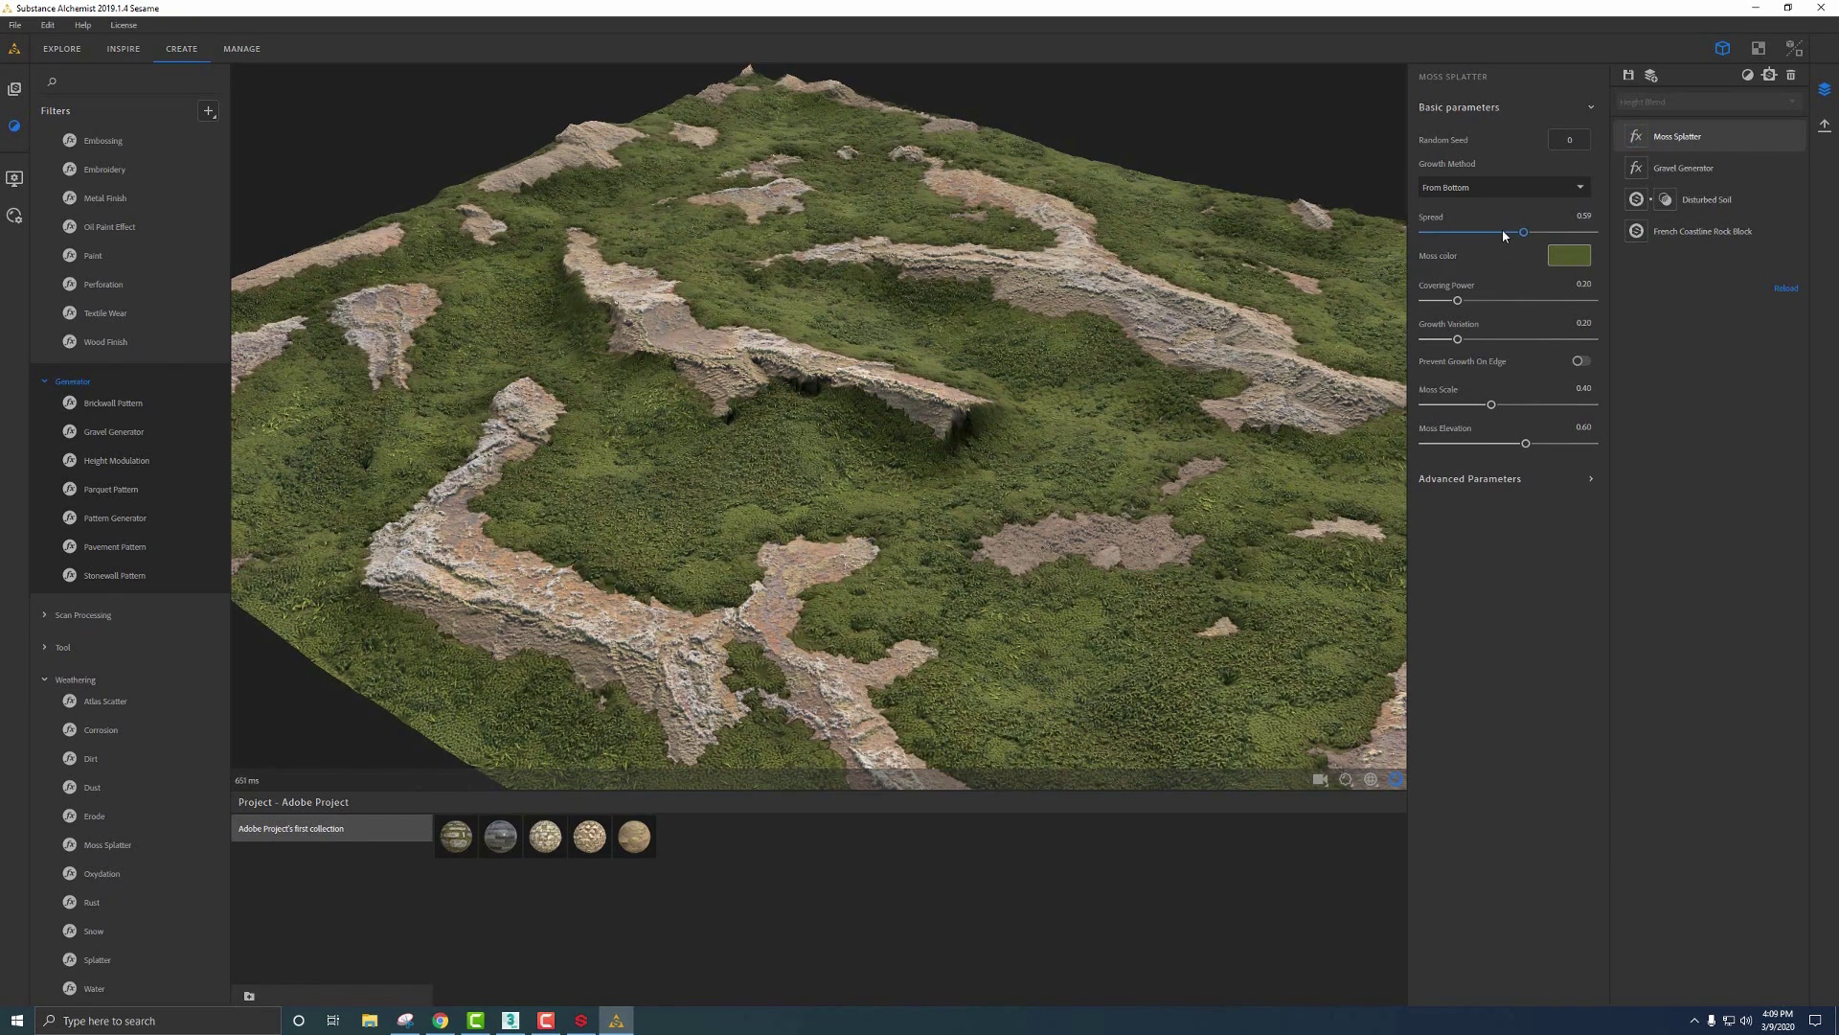
drag(1481, 235, 1479, 237)
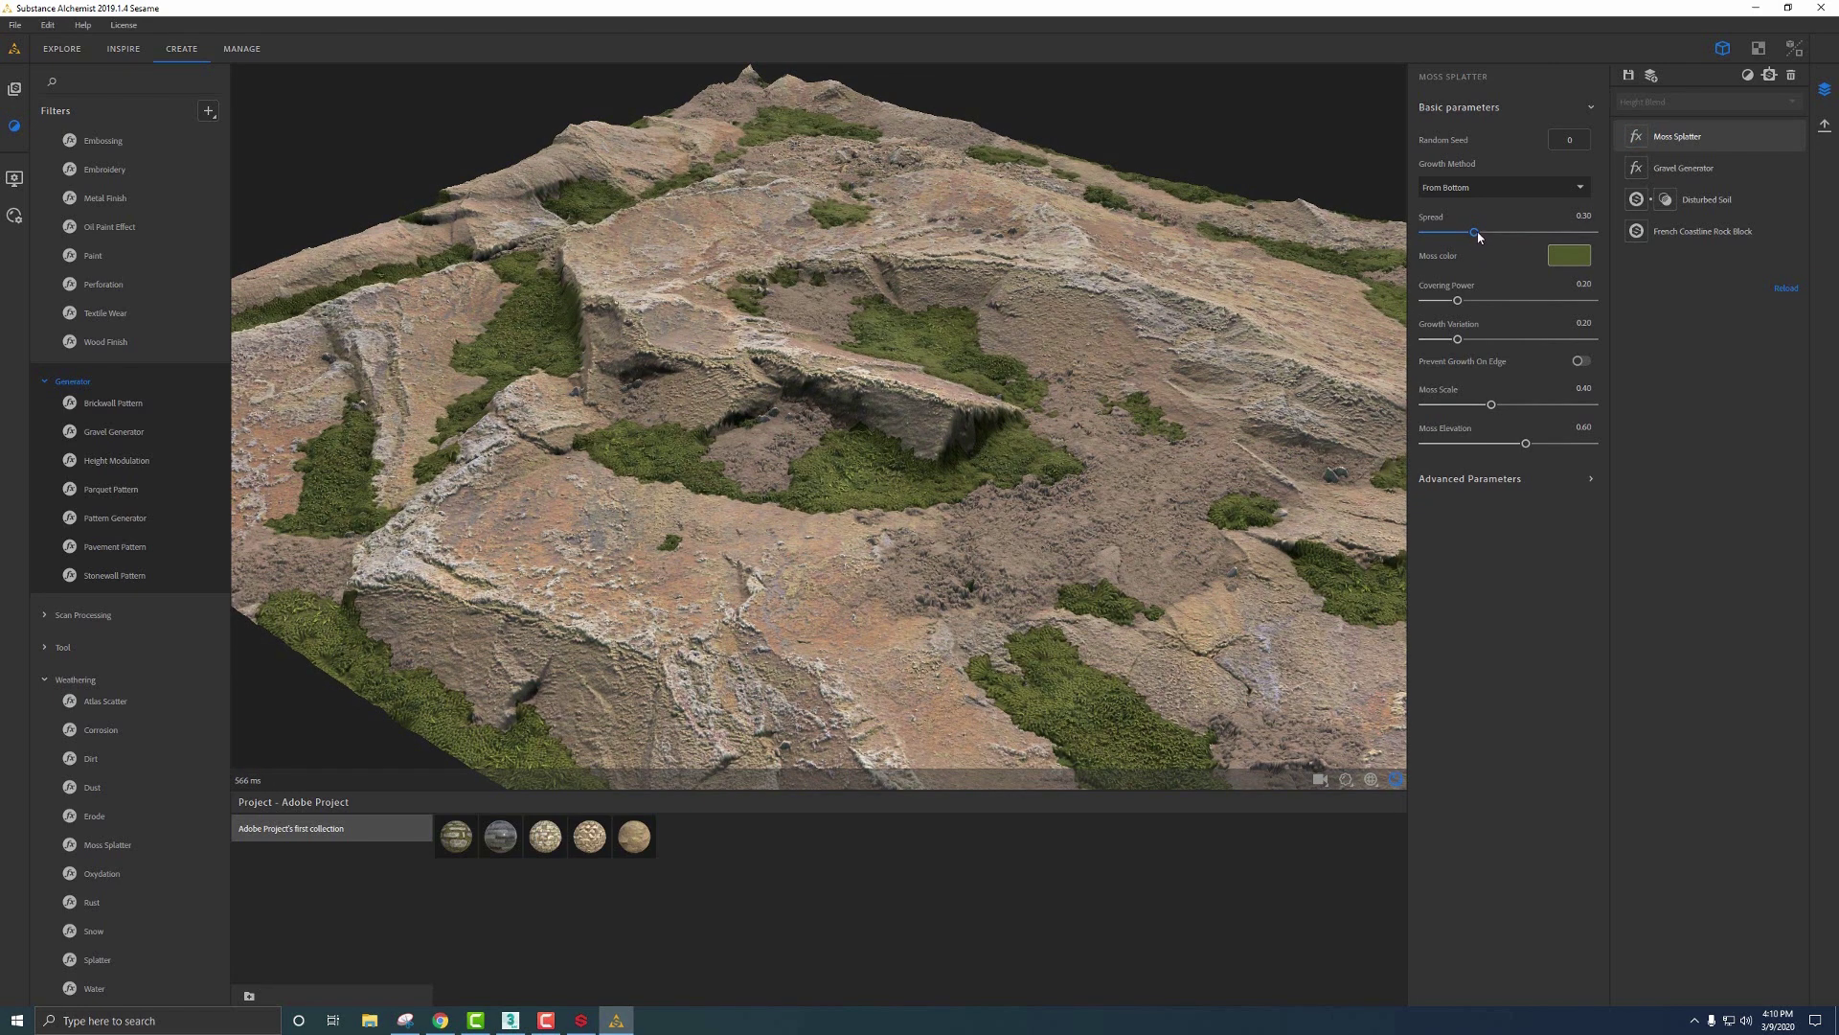
drag(1476, 234, 1483, 236)
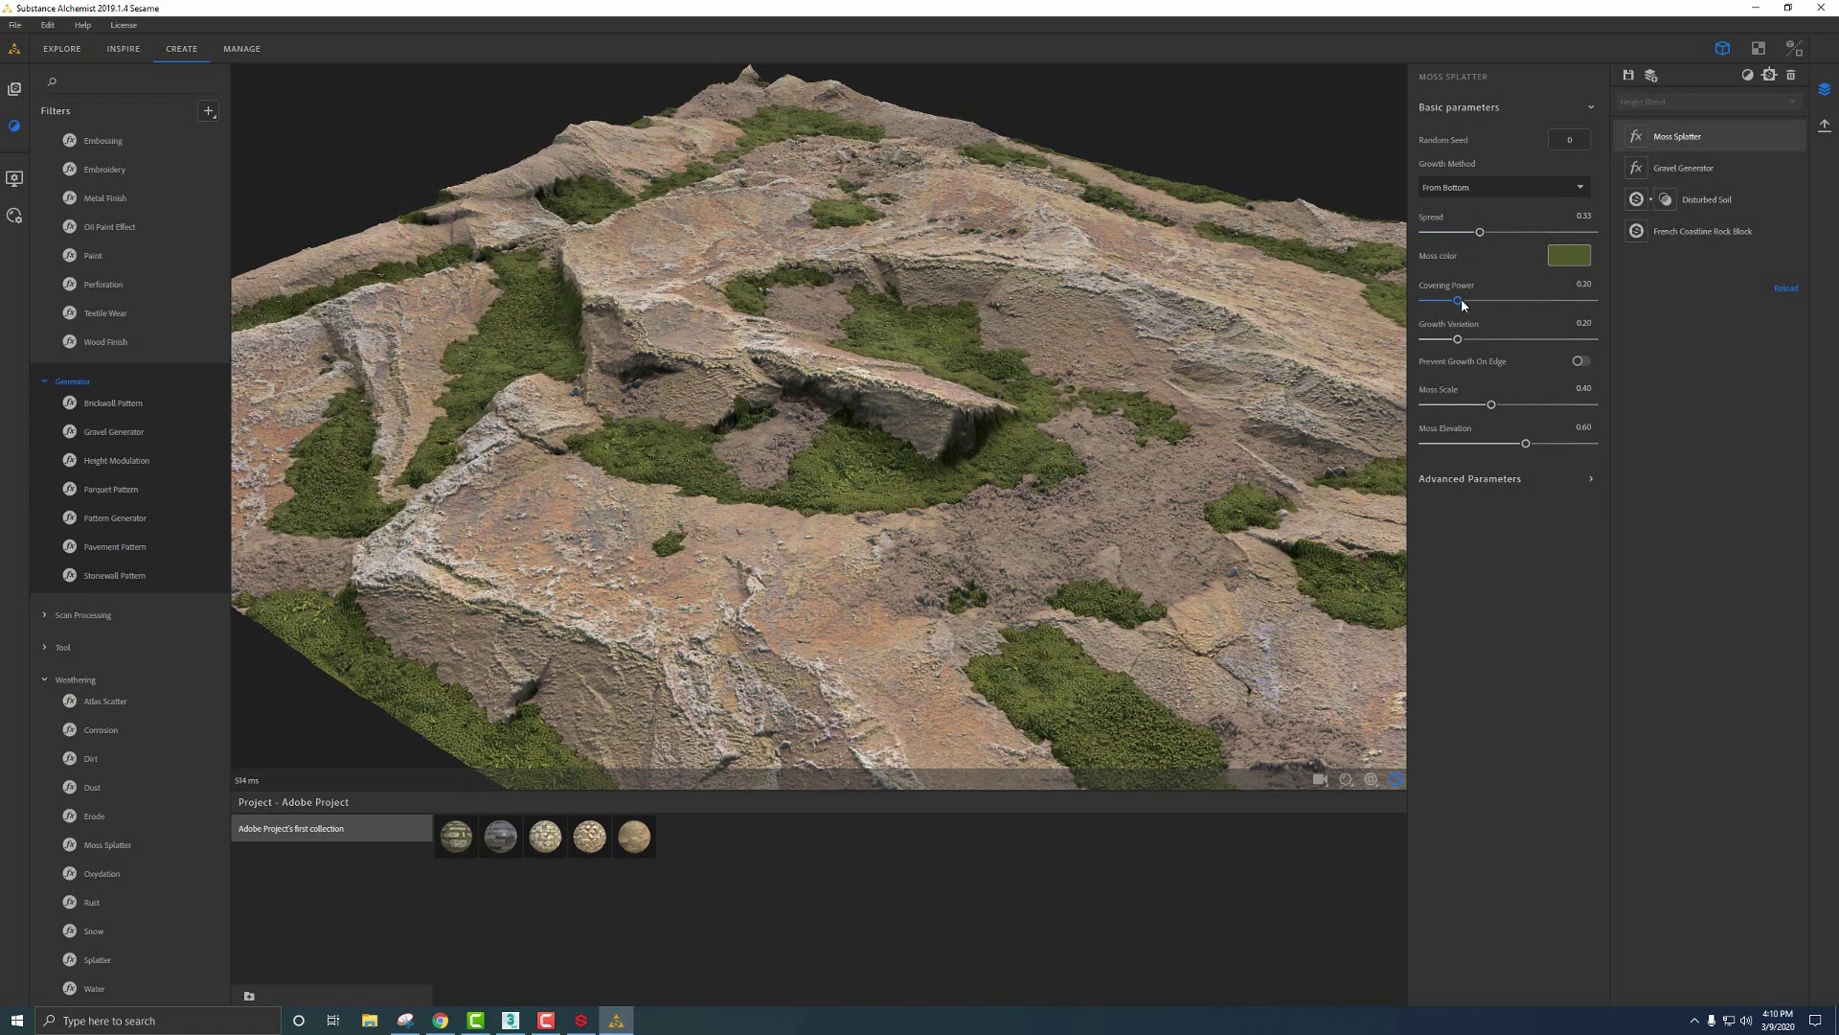
Step: Set moss Covering Power to 0.35 and Moss Scale to 0.33
drag(1462, 303, 1504, 343)
drag(1492, 407, 1446, 403)
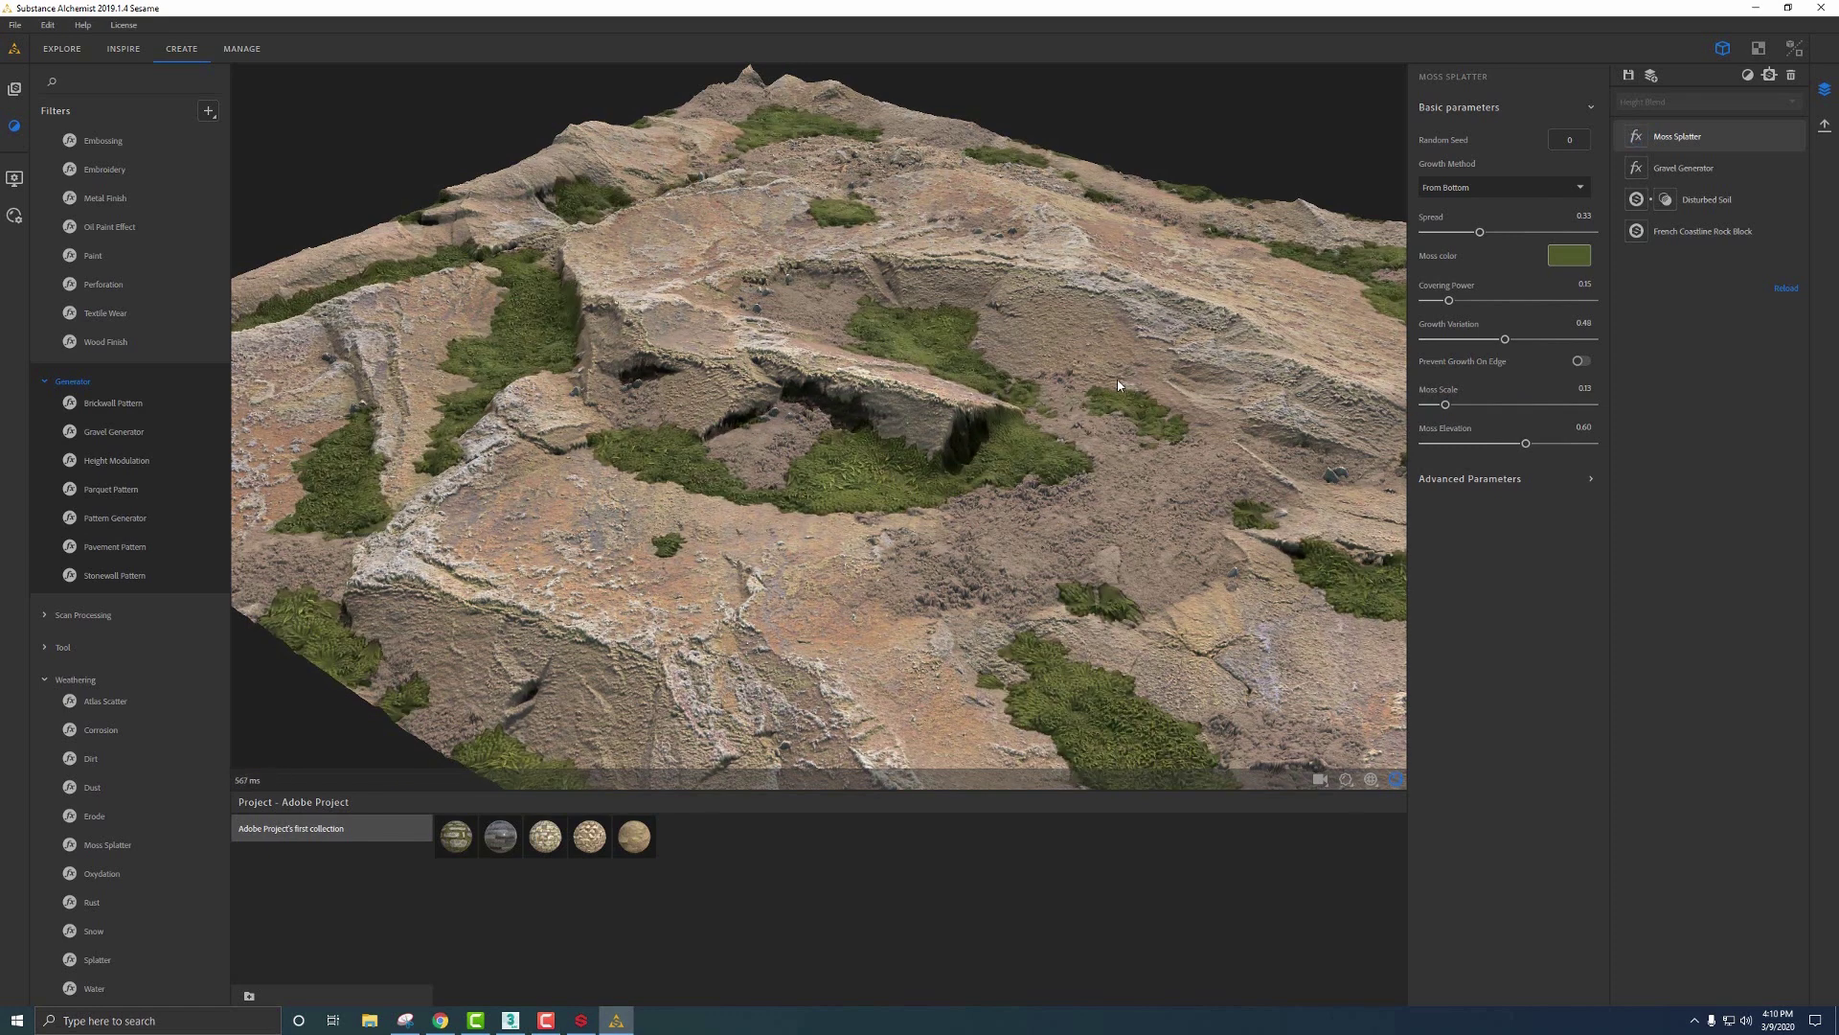
scroll(1021, 380, down, 4)
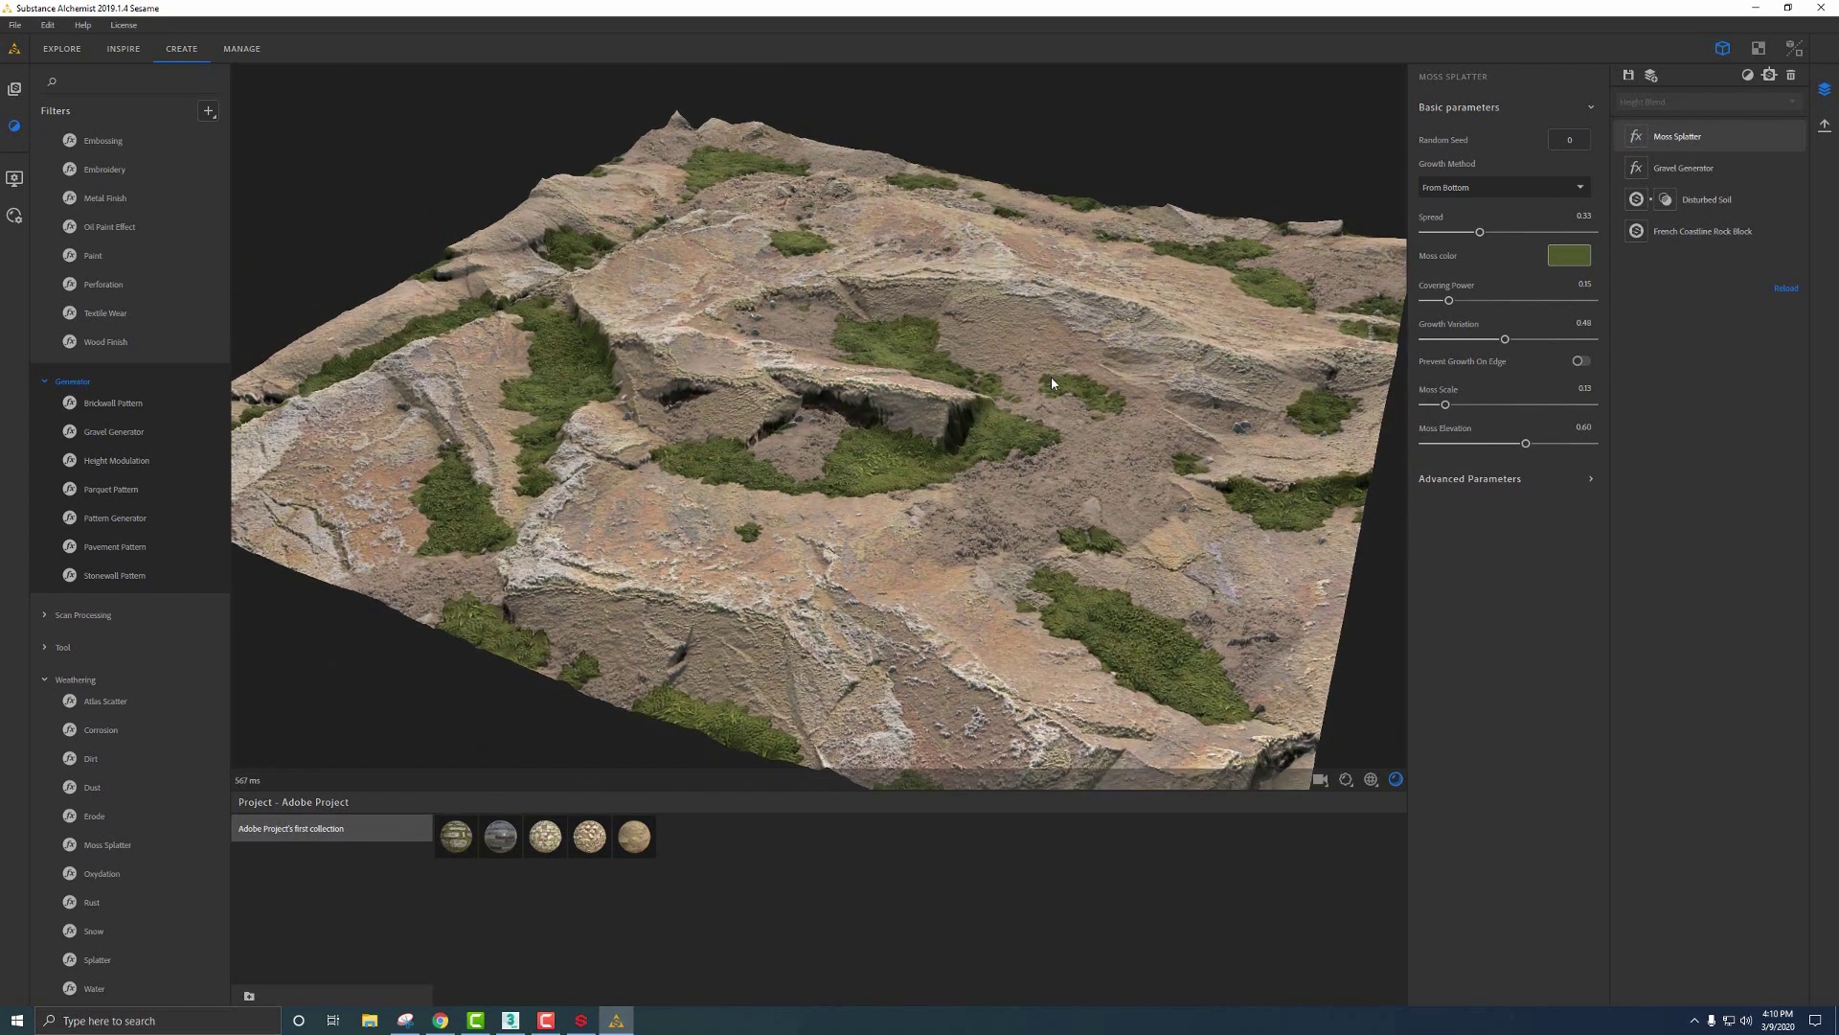
click(15, 178)
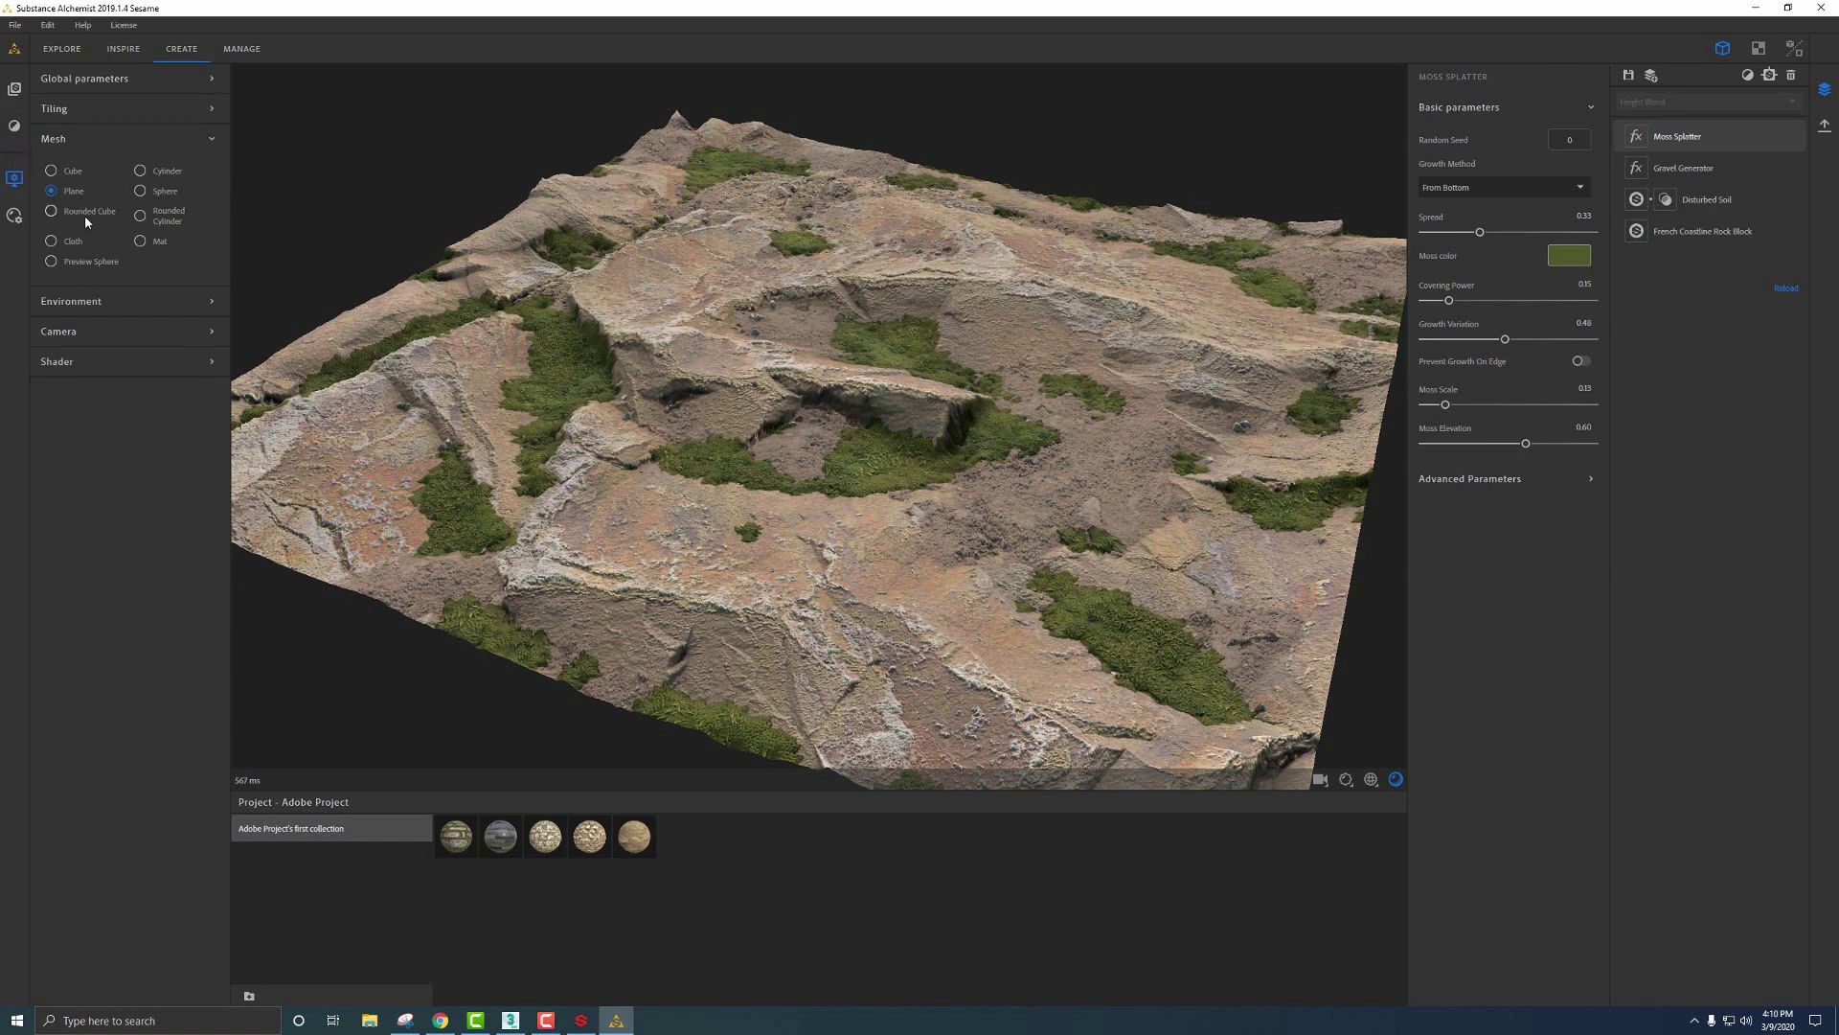
Step: Preview the mossy rock on a Rounded Cylinder with shadows off, the light rotated, and displacement amplitude 0.63
click(169, 216)
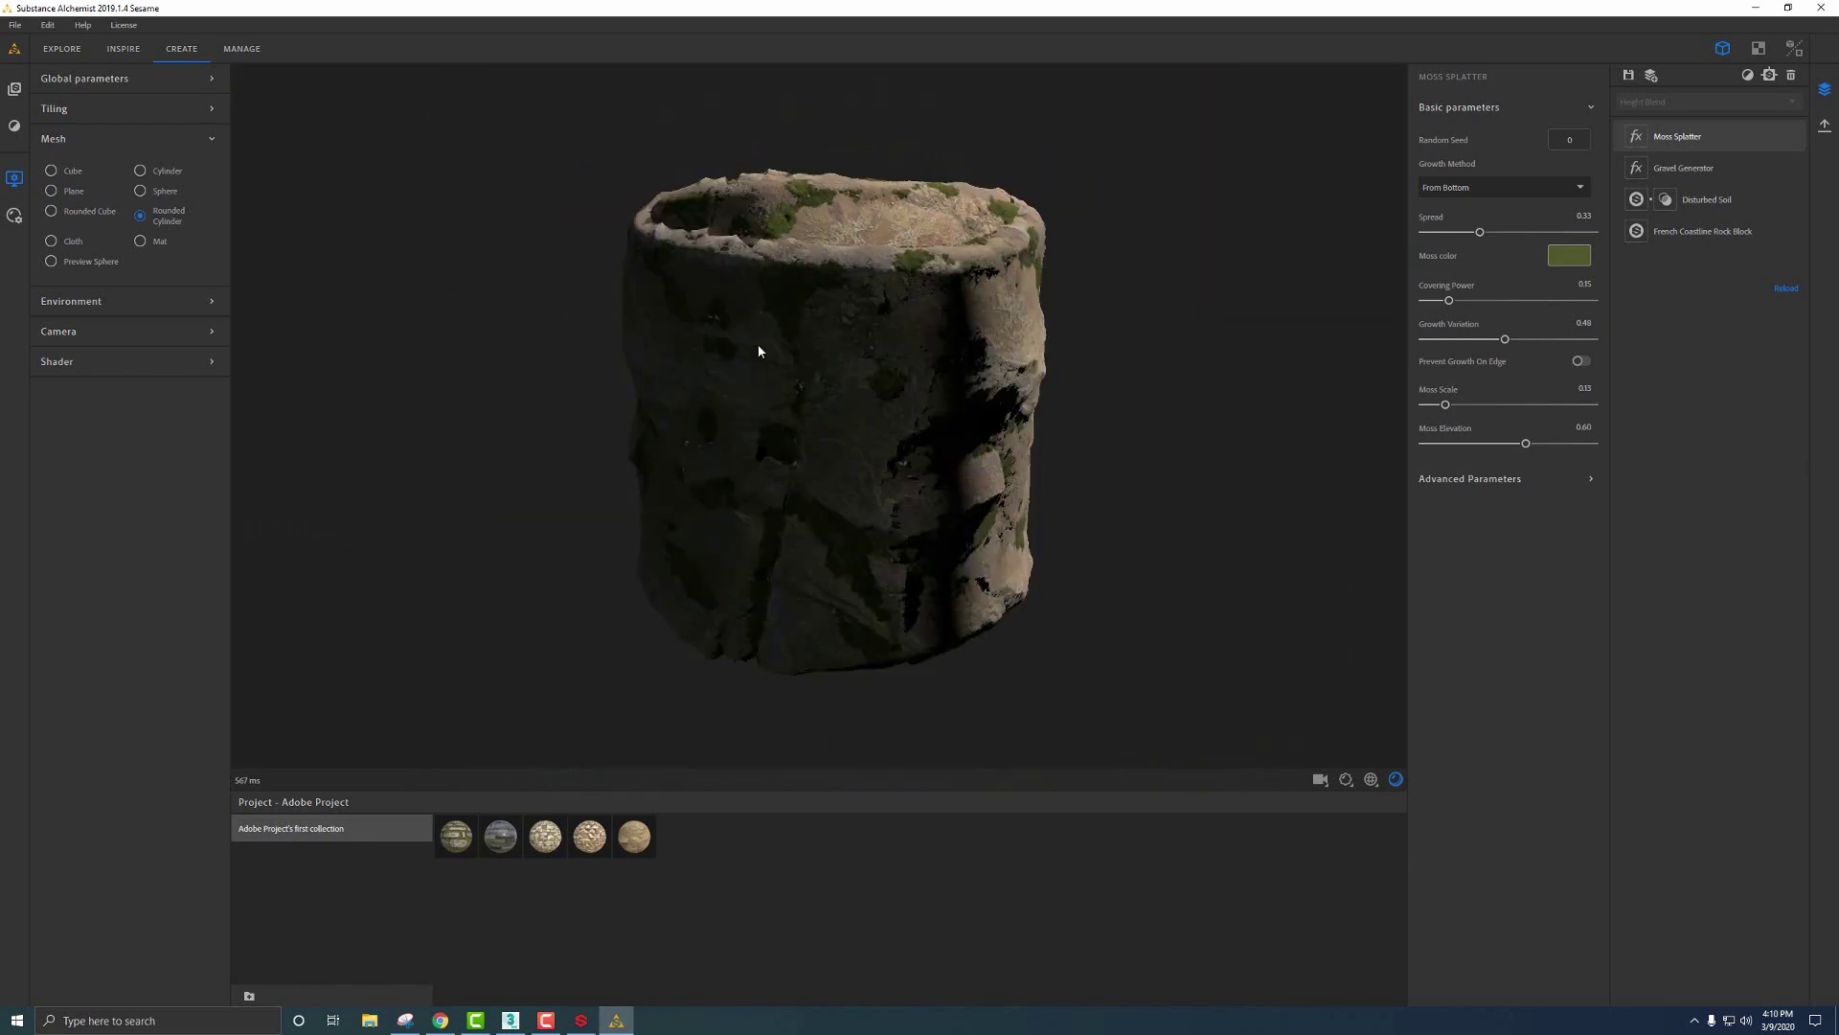
scroll(887, 409, up, 5)
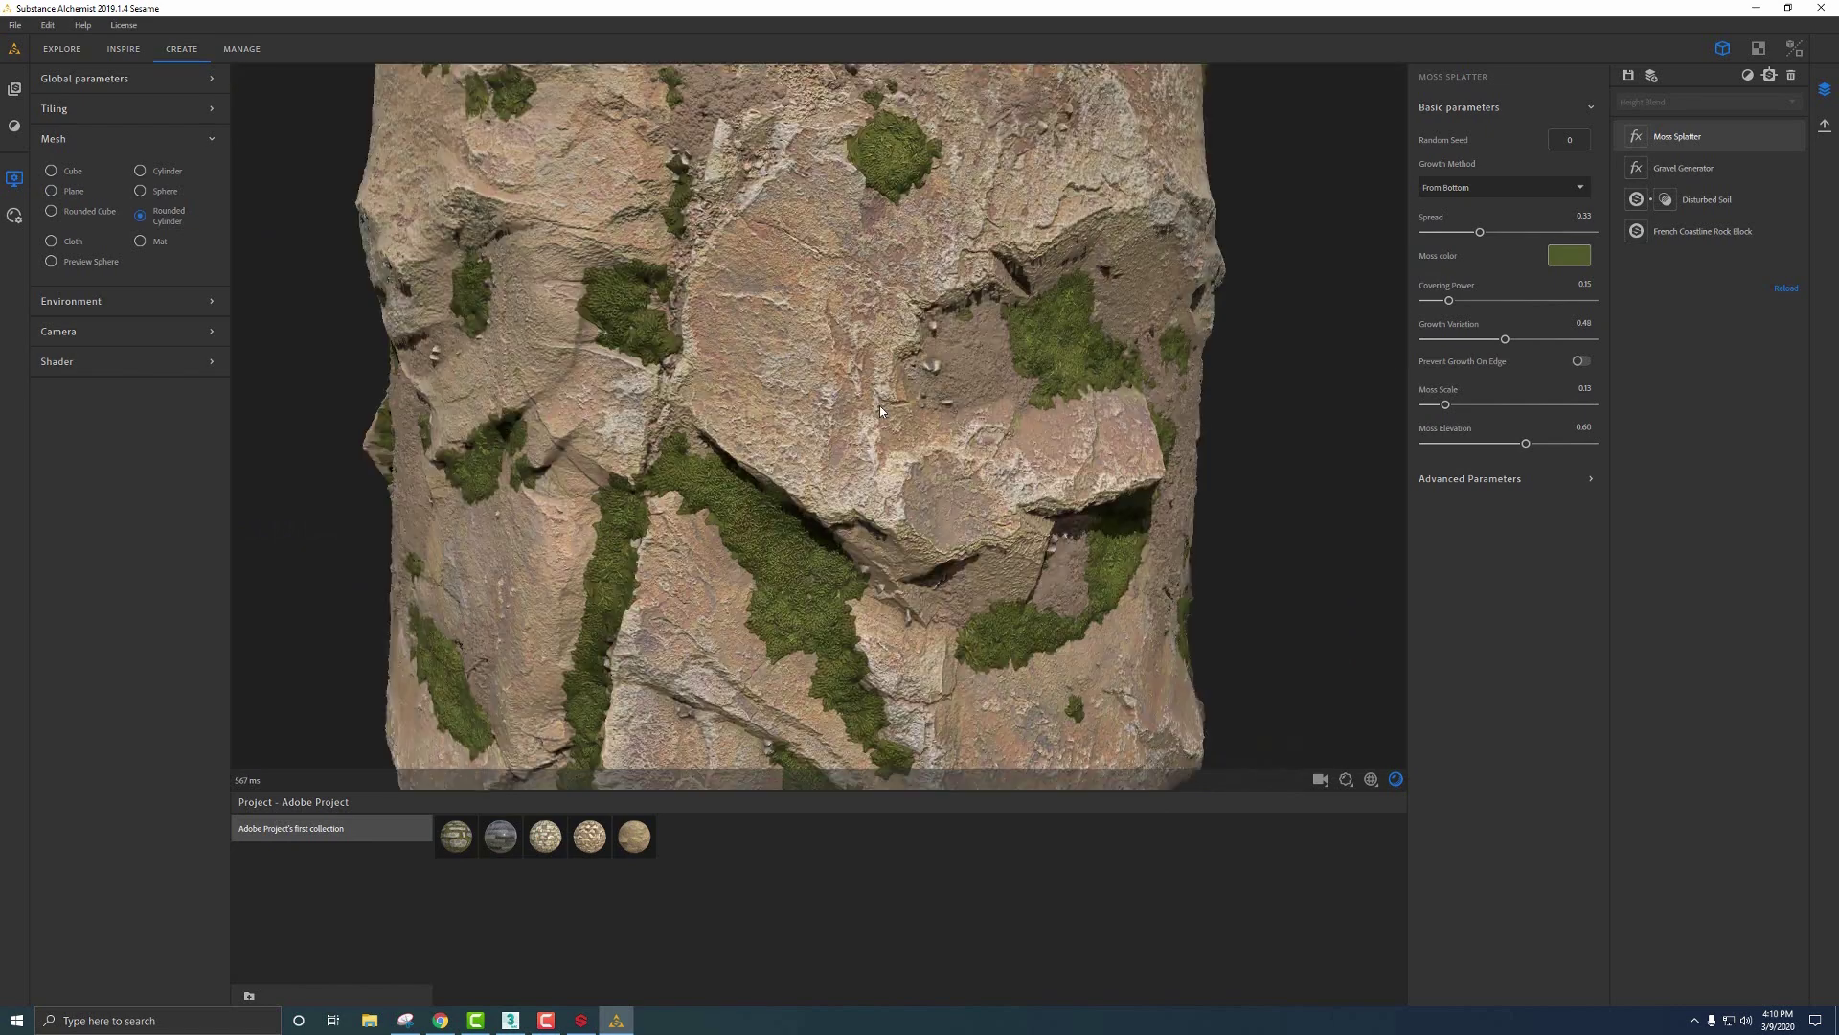
scroll(897, 383, down, 3)
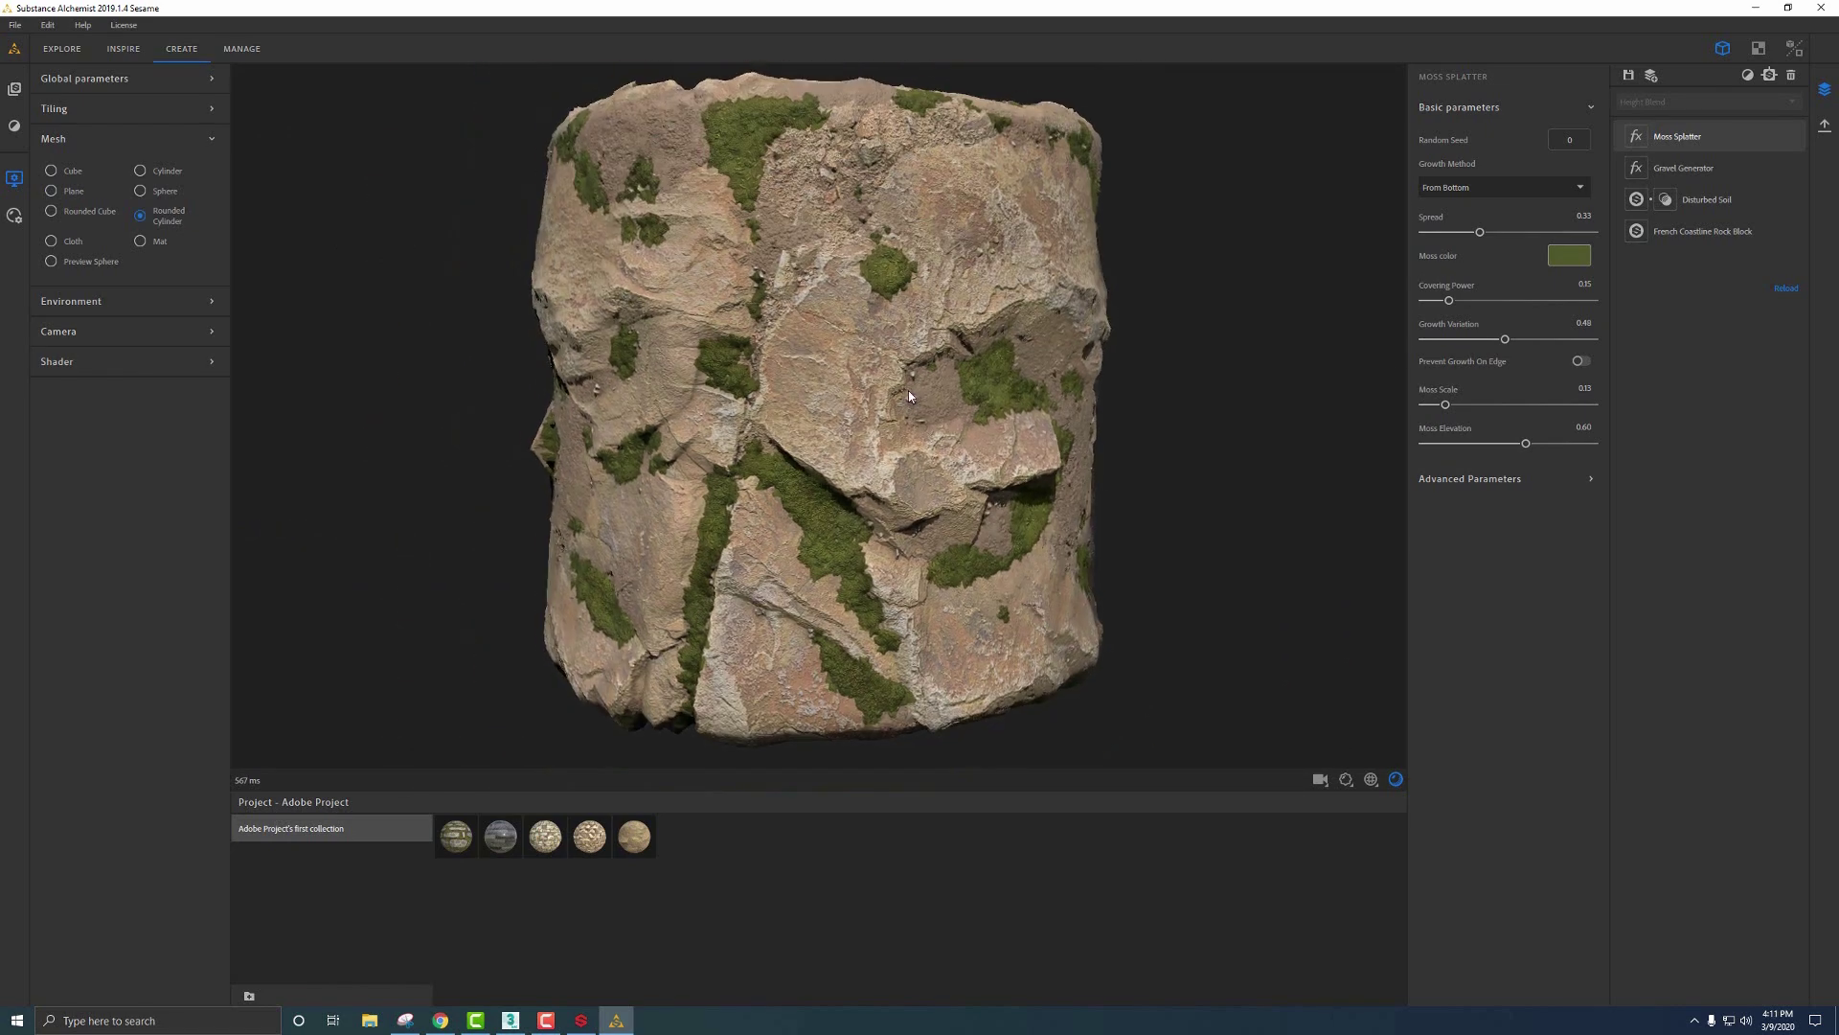
click(1396, 779)
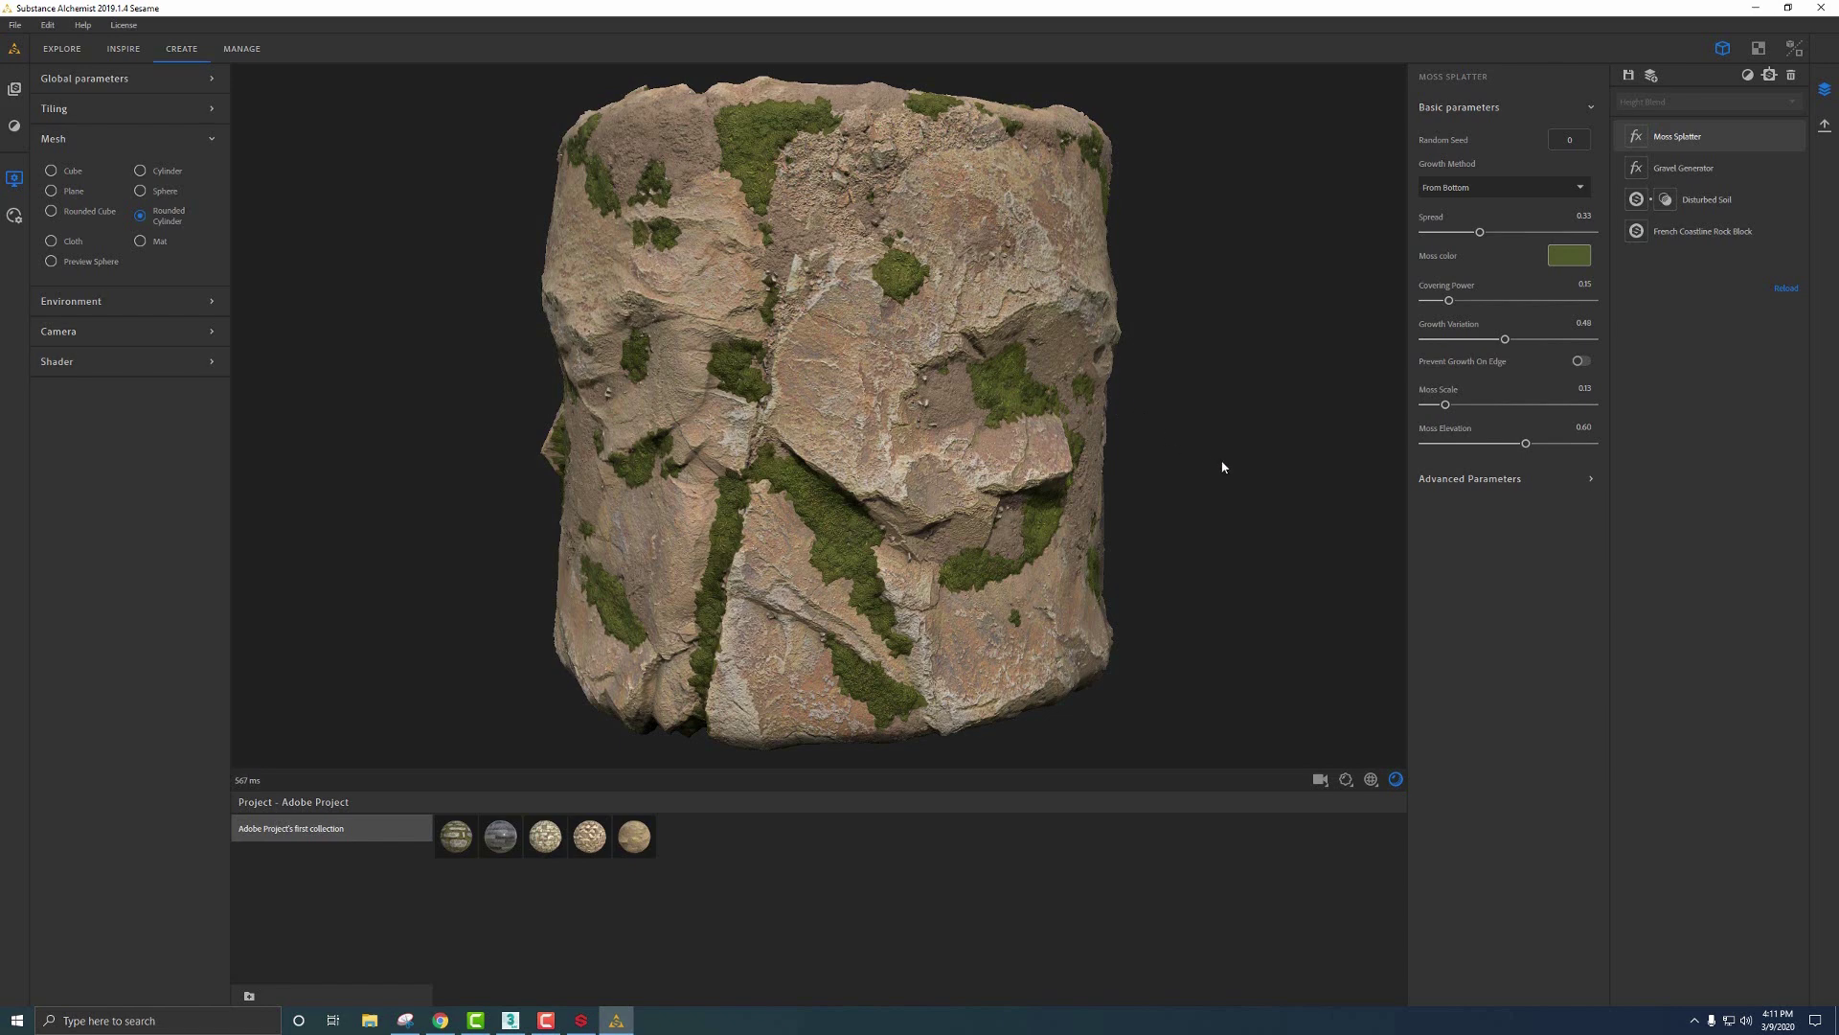
mouse_move(1252, 464)
shift+right_down()
mouse_move(1216, 464)
mouse_move(1314, 469)
mouse_move(1220, 464)
mouse_move(1270, 477)
shift+right_up()
click(1347, 780)
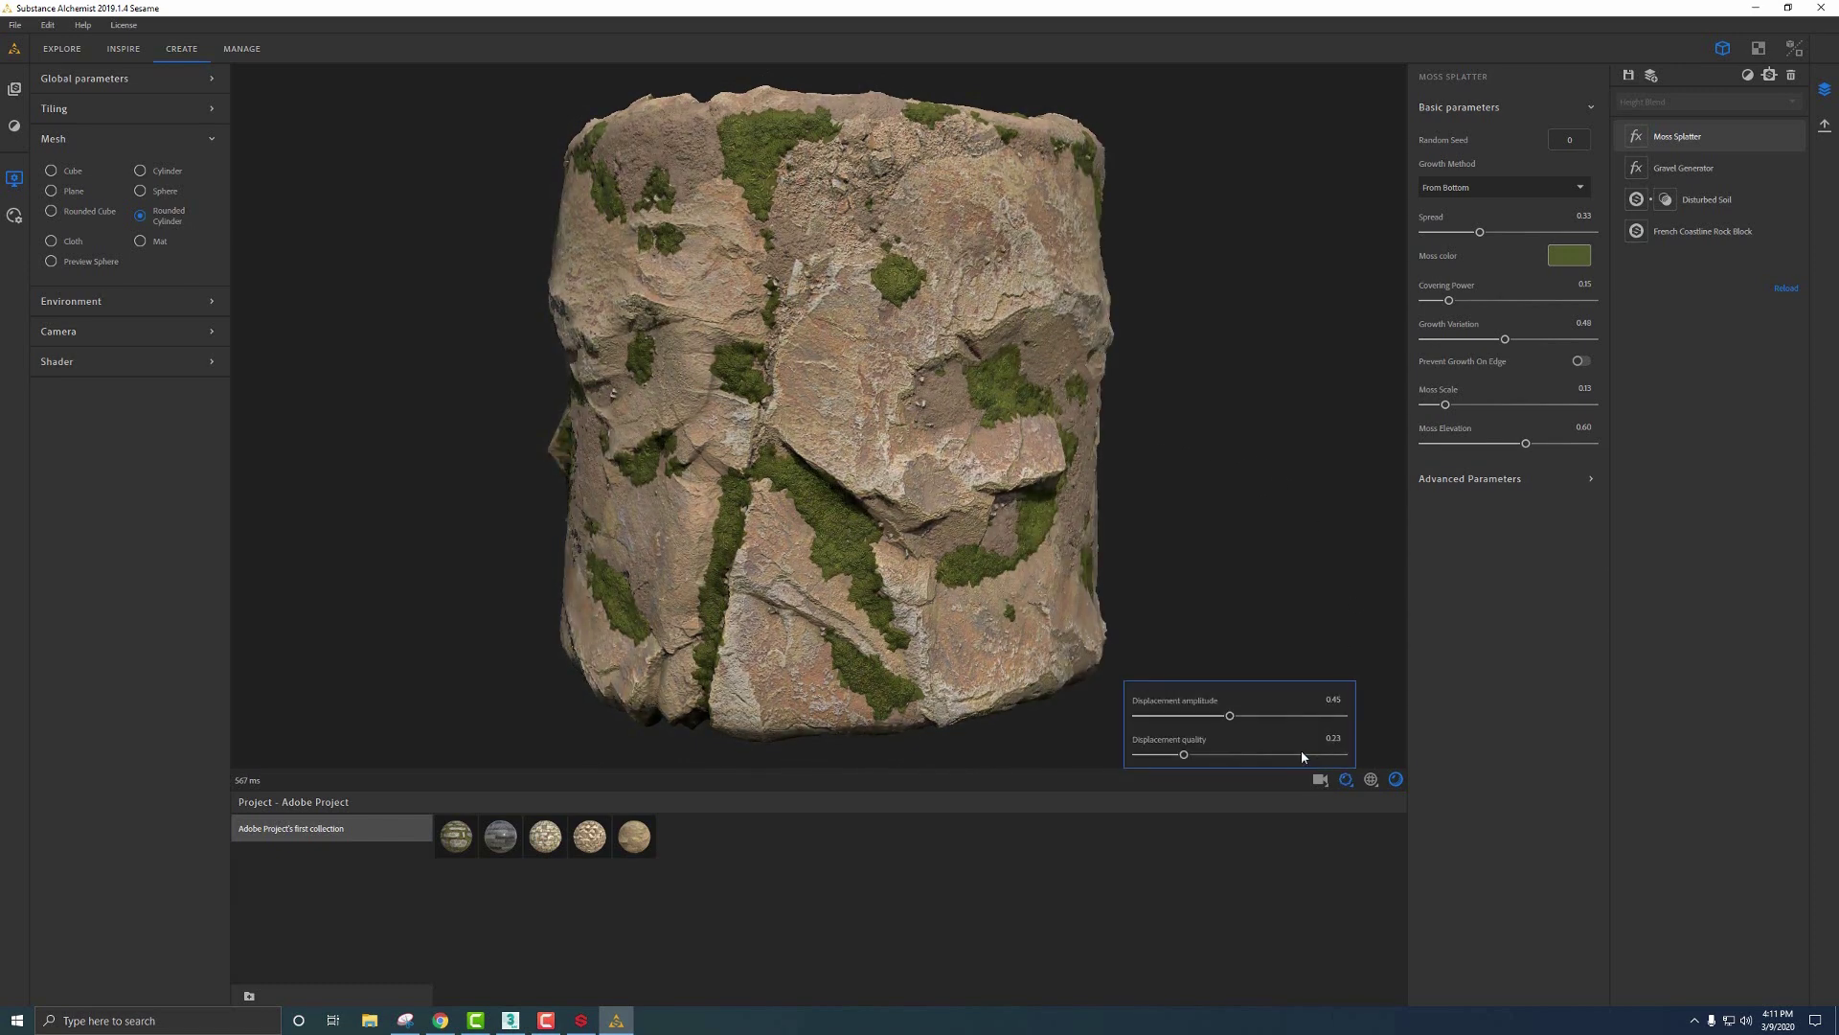
drag(1238, 714, 1266, 718)
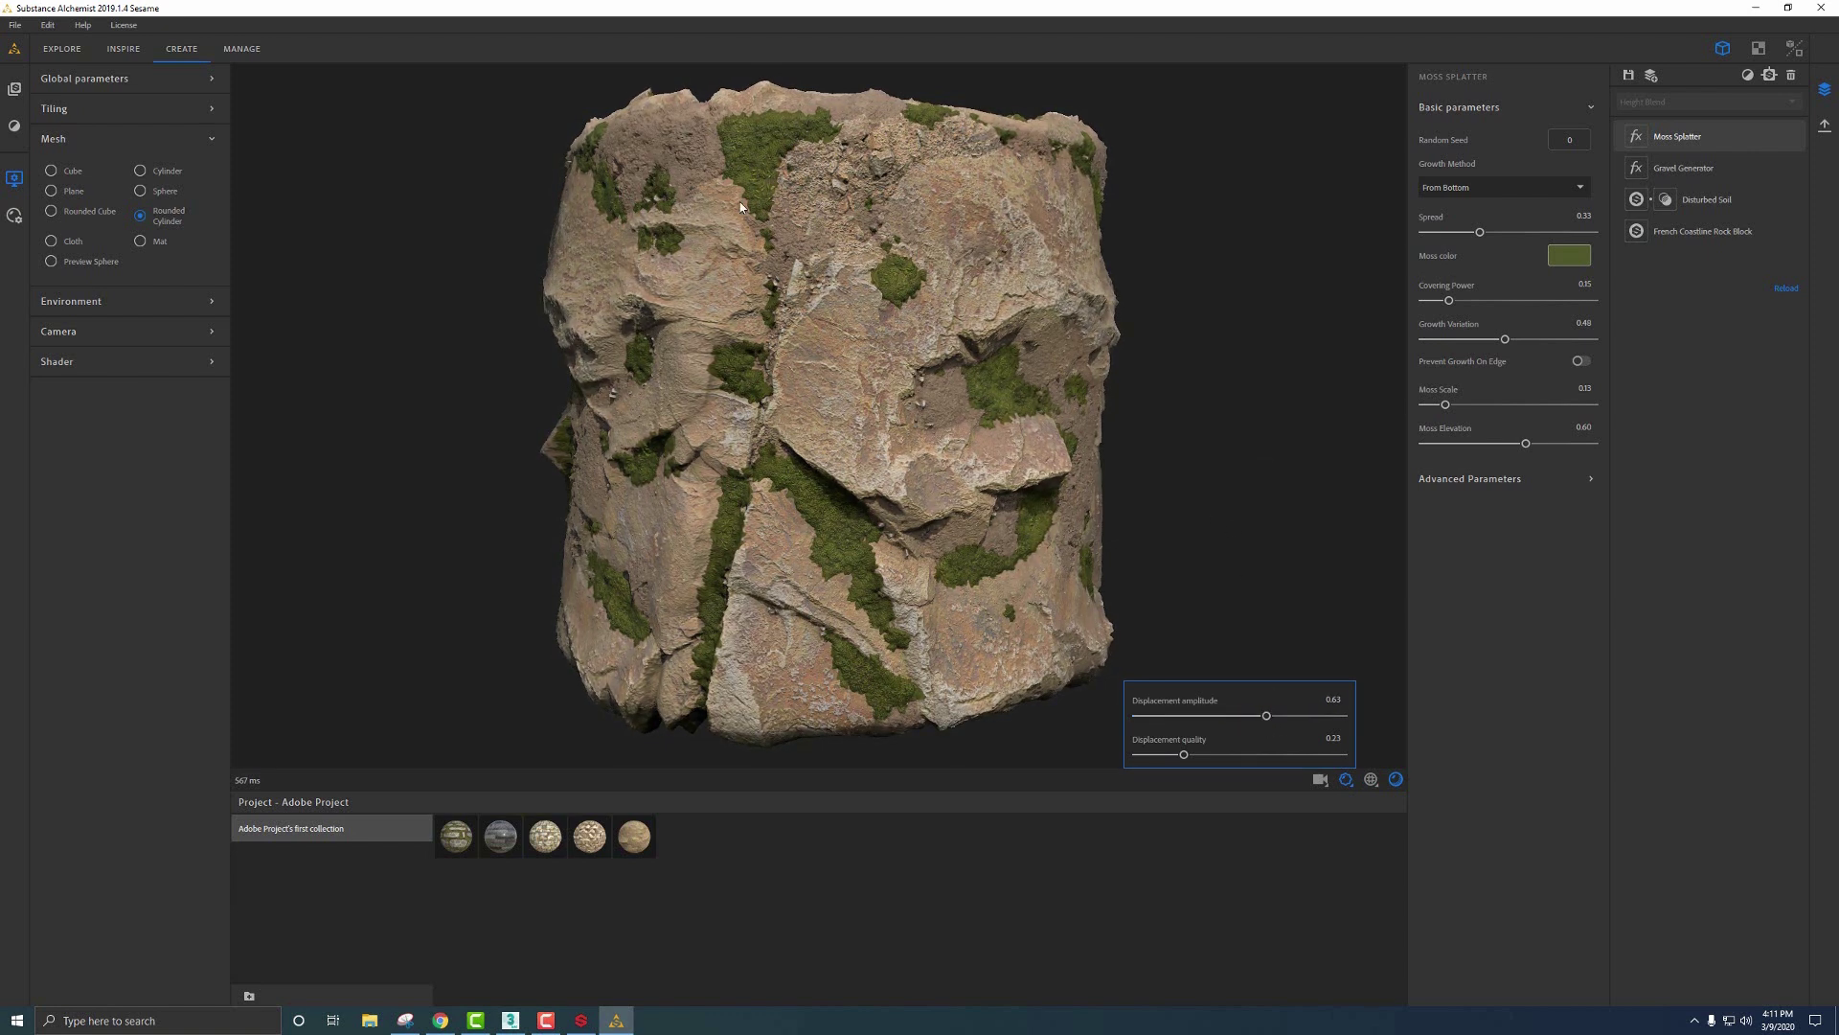
Step: Sample the rock's tan as the Moss colour, then lower its saturation to 20 (RGB 160, 156, 144)
click(1565, 257)
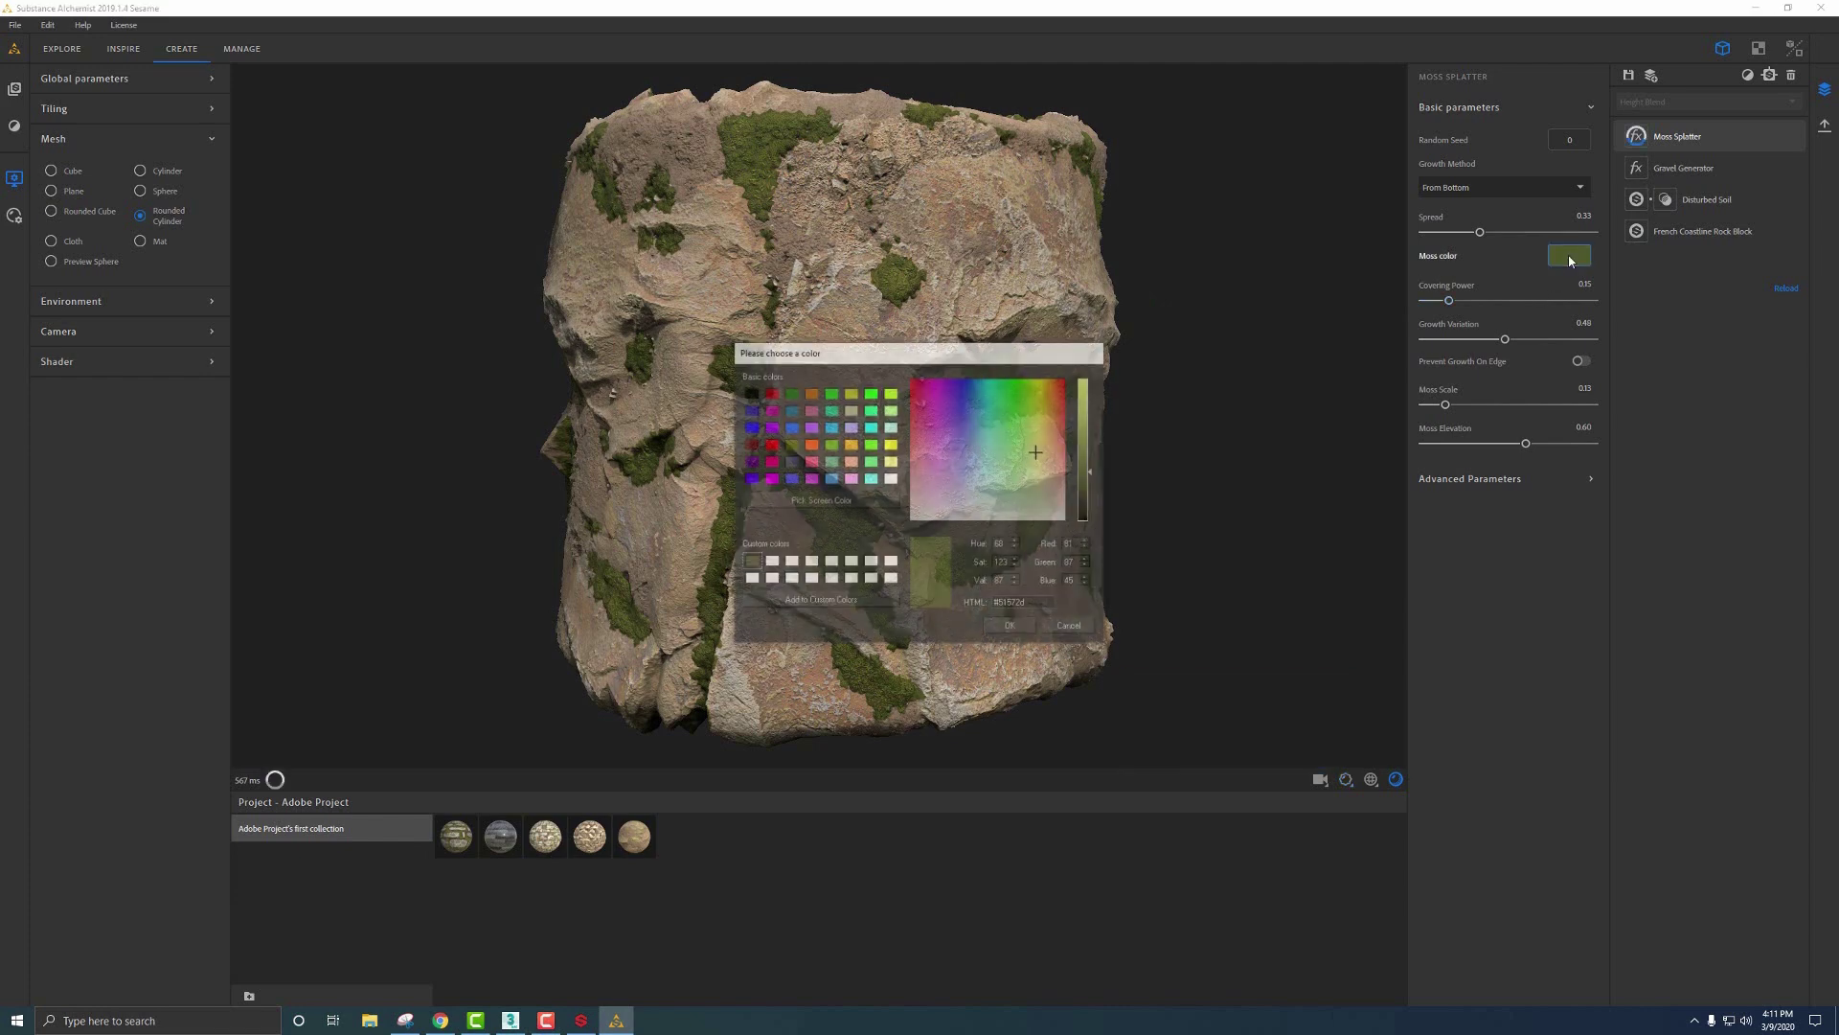
click(820, 500)
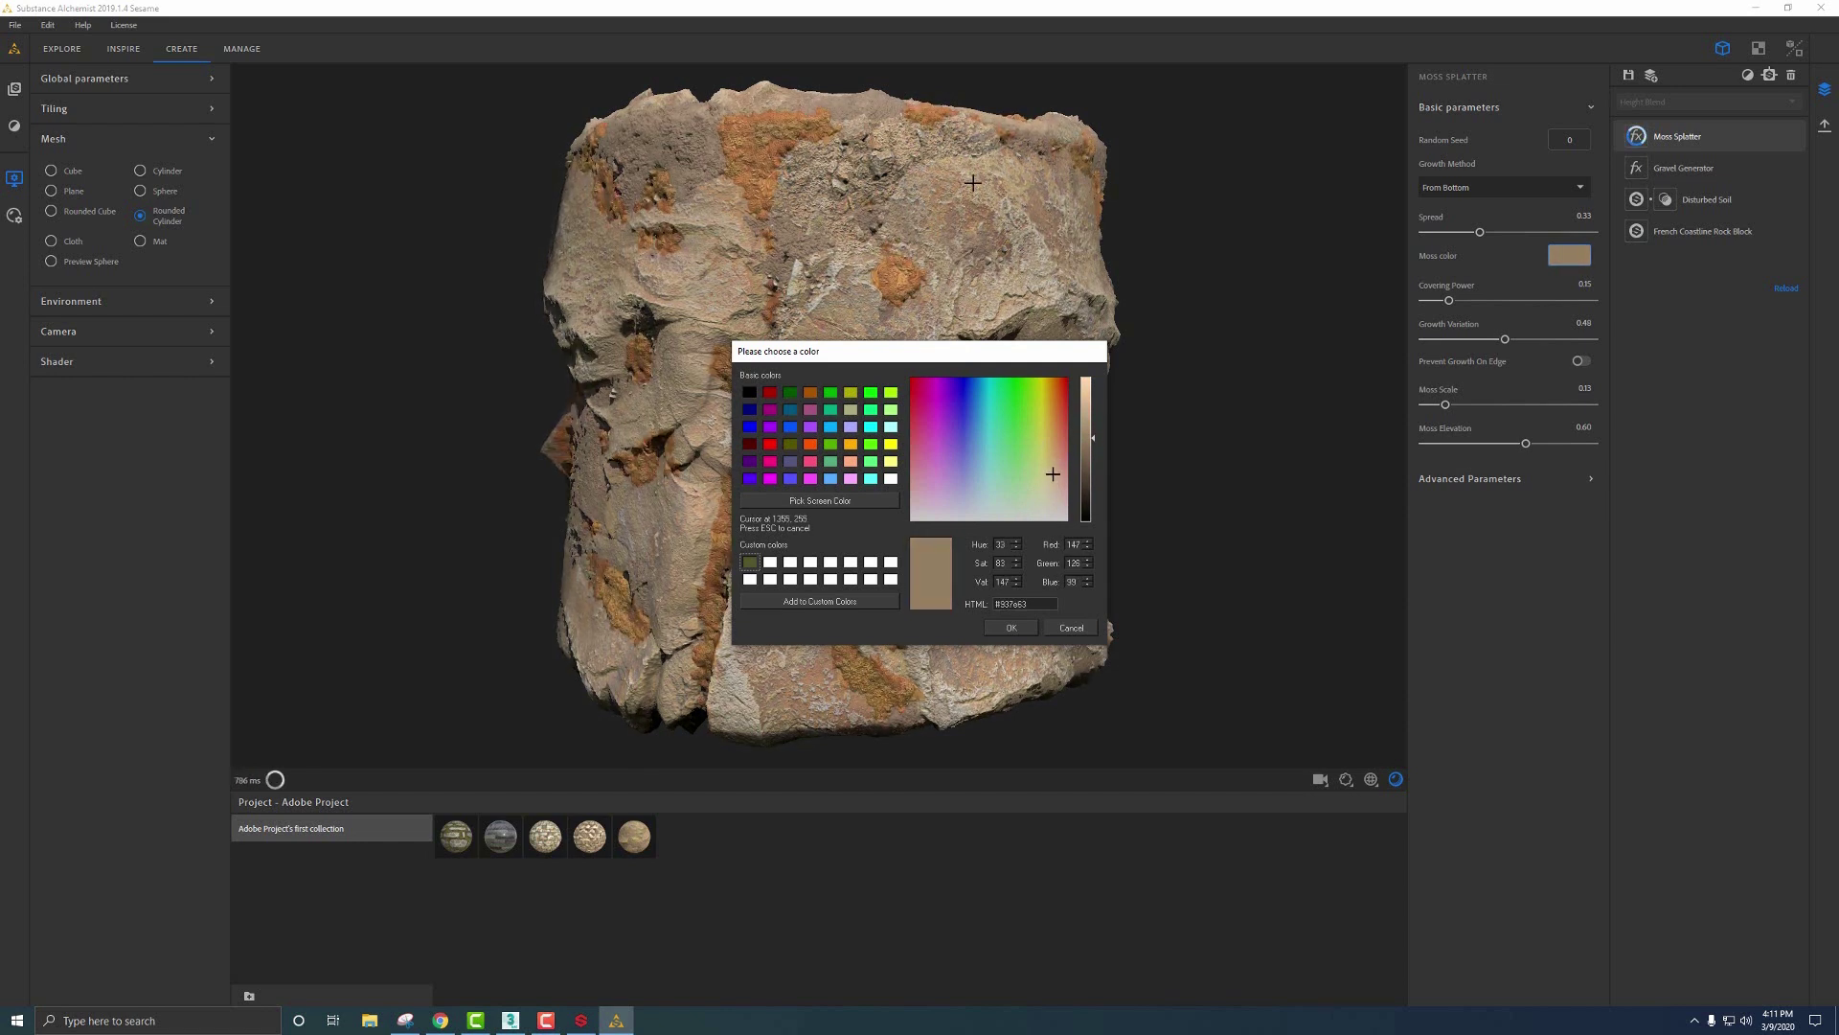
click(1011, 225)
key(Return)
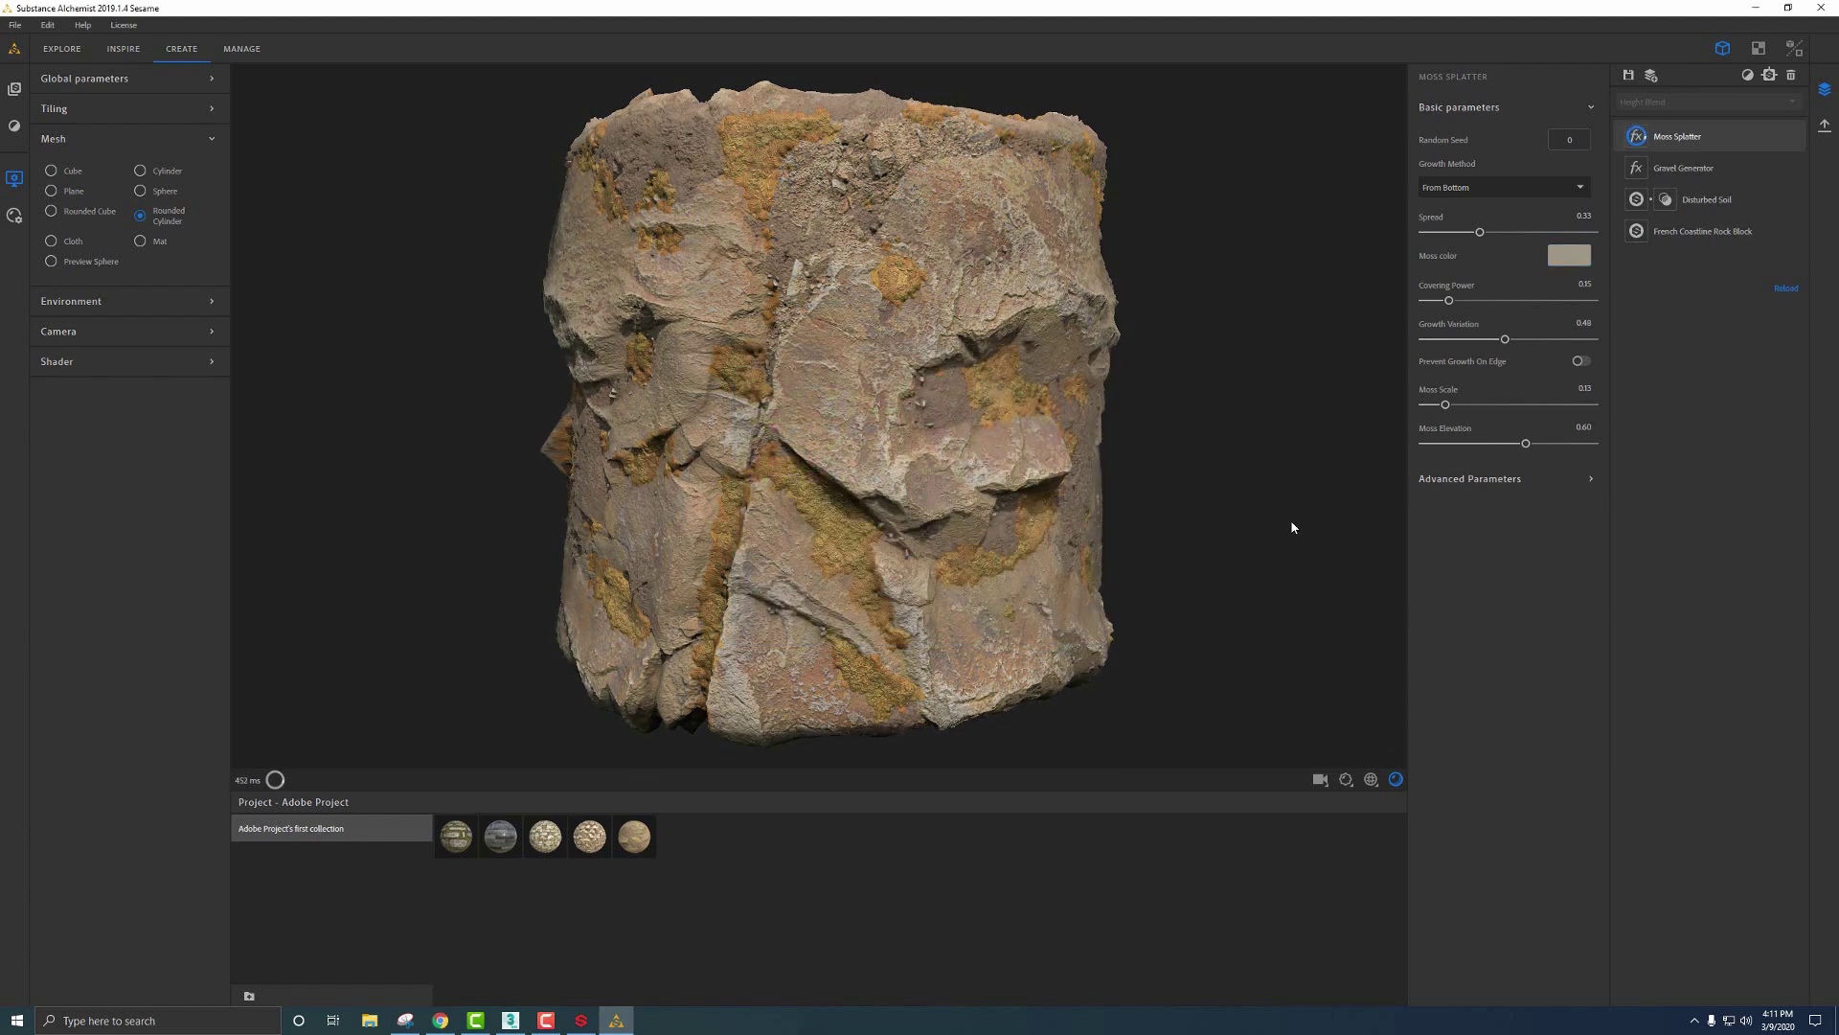
click(1569, 255)
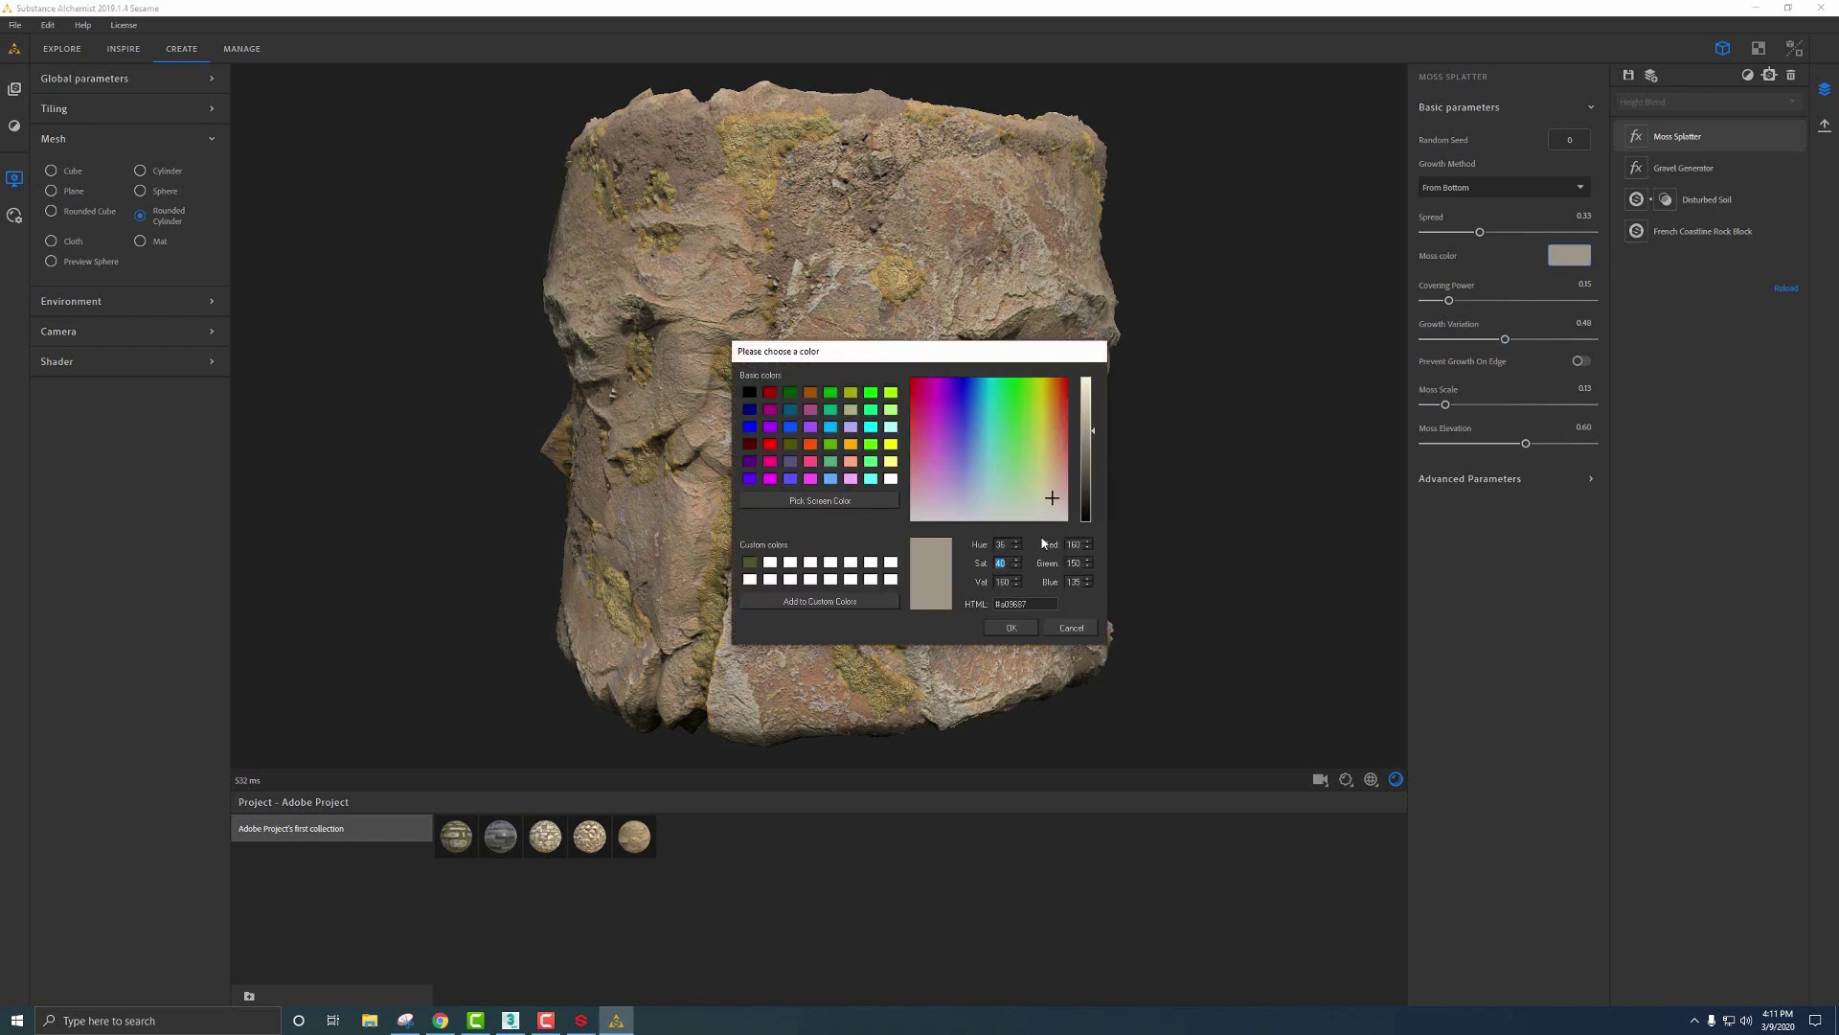
text(20)
key(Return)
shift+right_drag(1040, 376, 1284, 362)
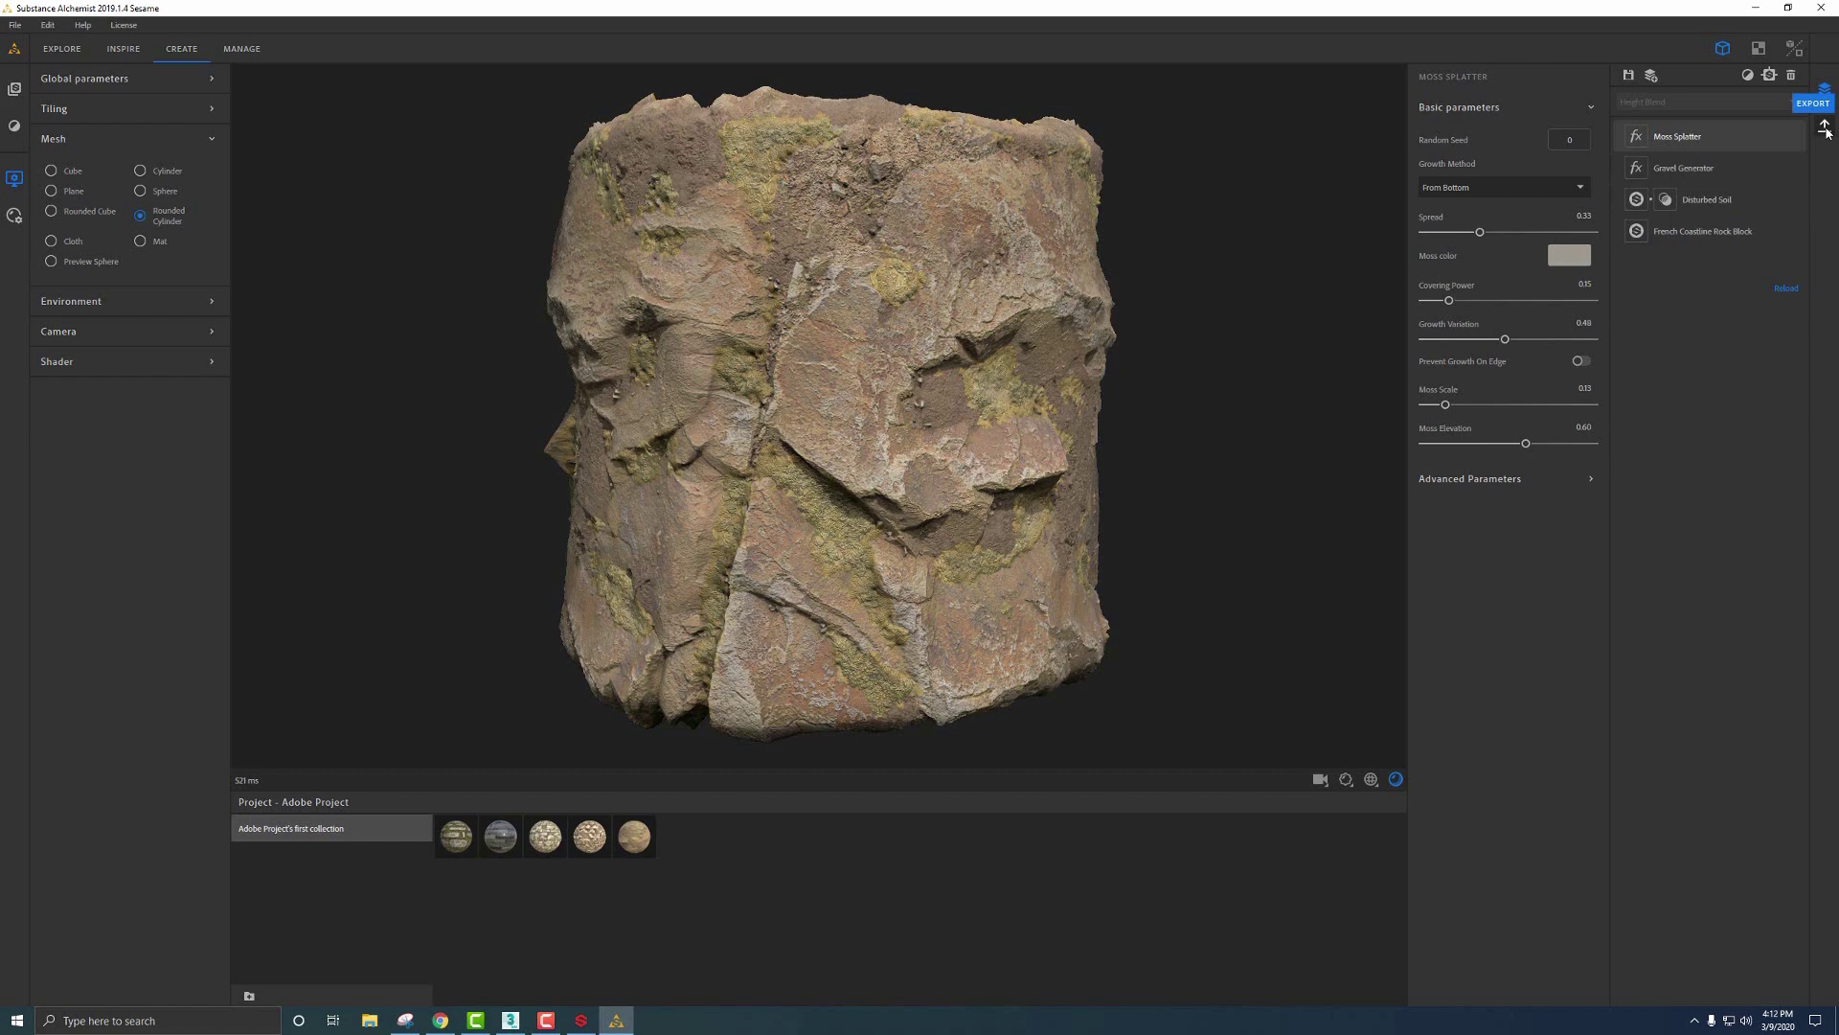
Step: Name the material 'Rockwall' and save it into the Adobe Project's first collection
click(1628, 76)
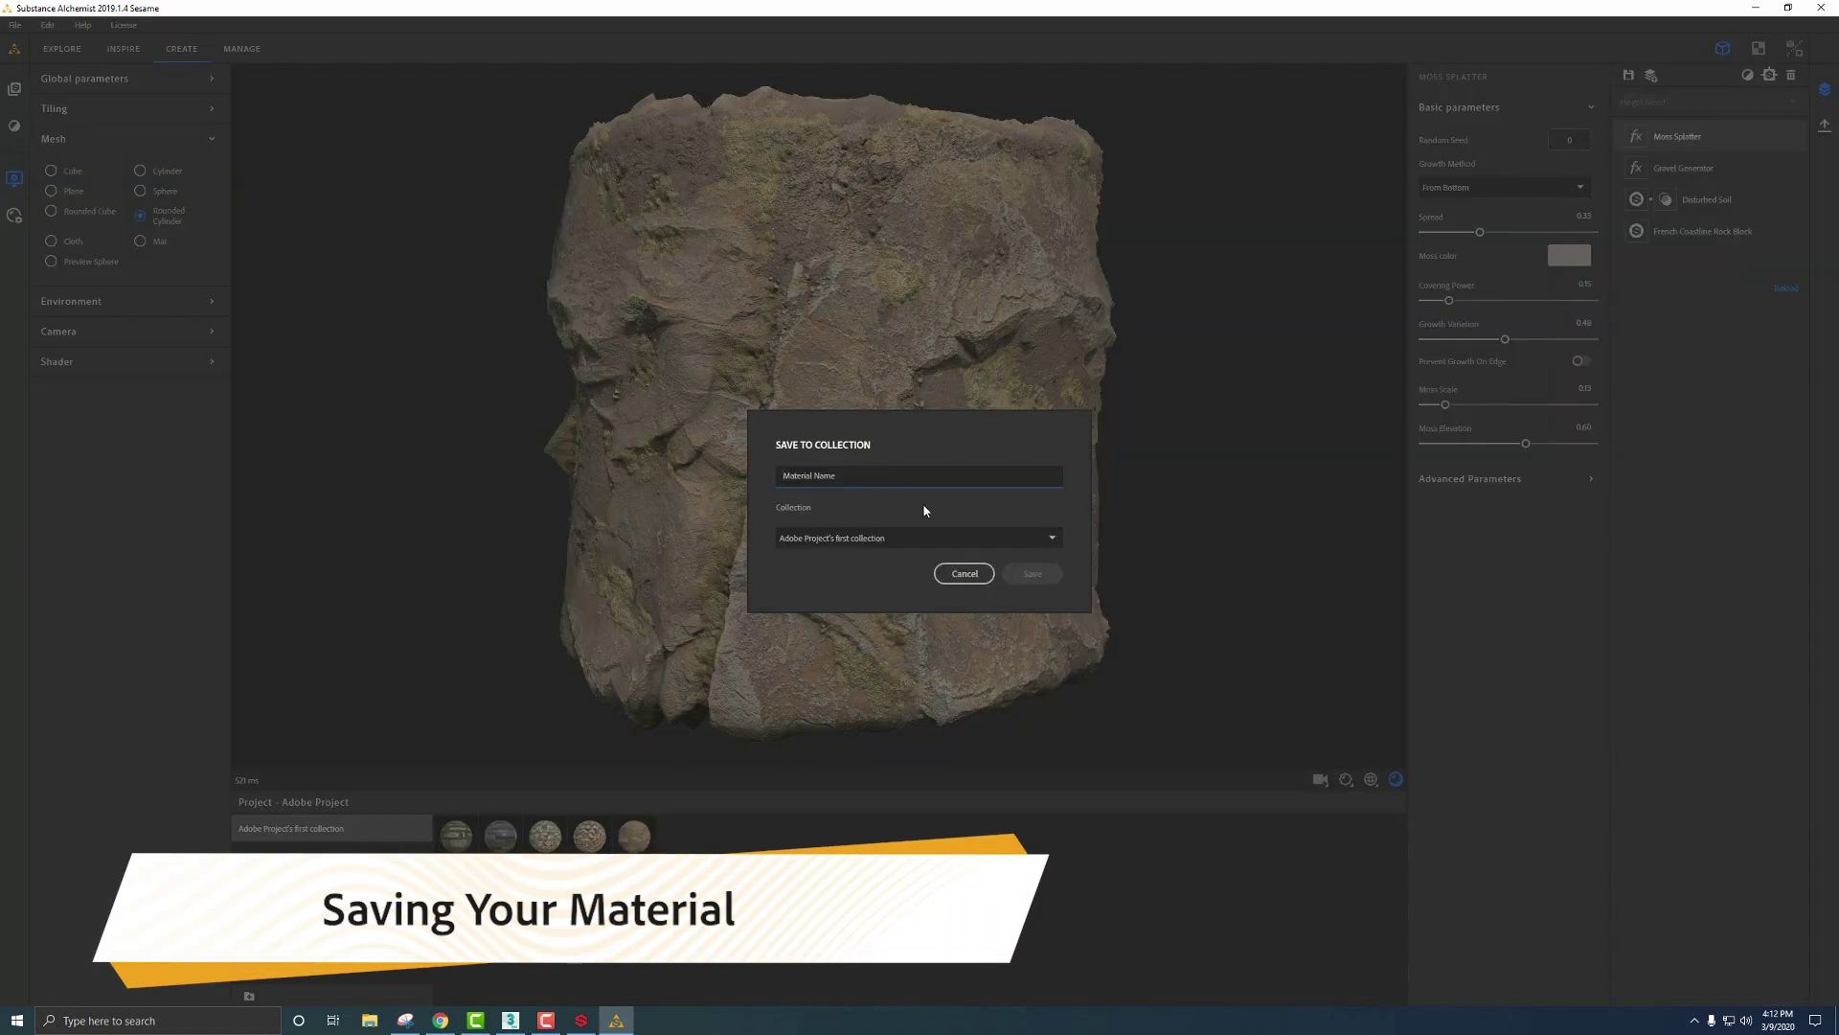
text(Rockwall)
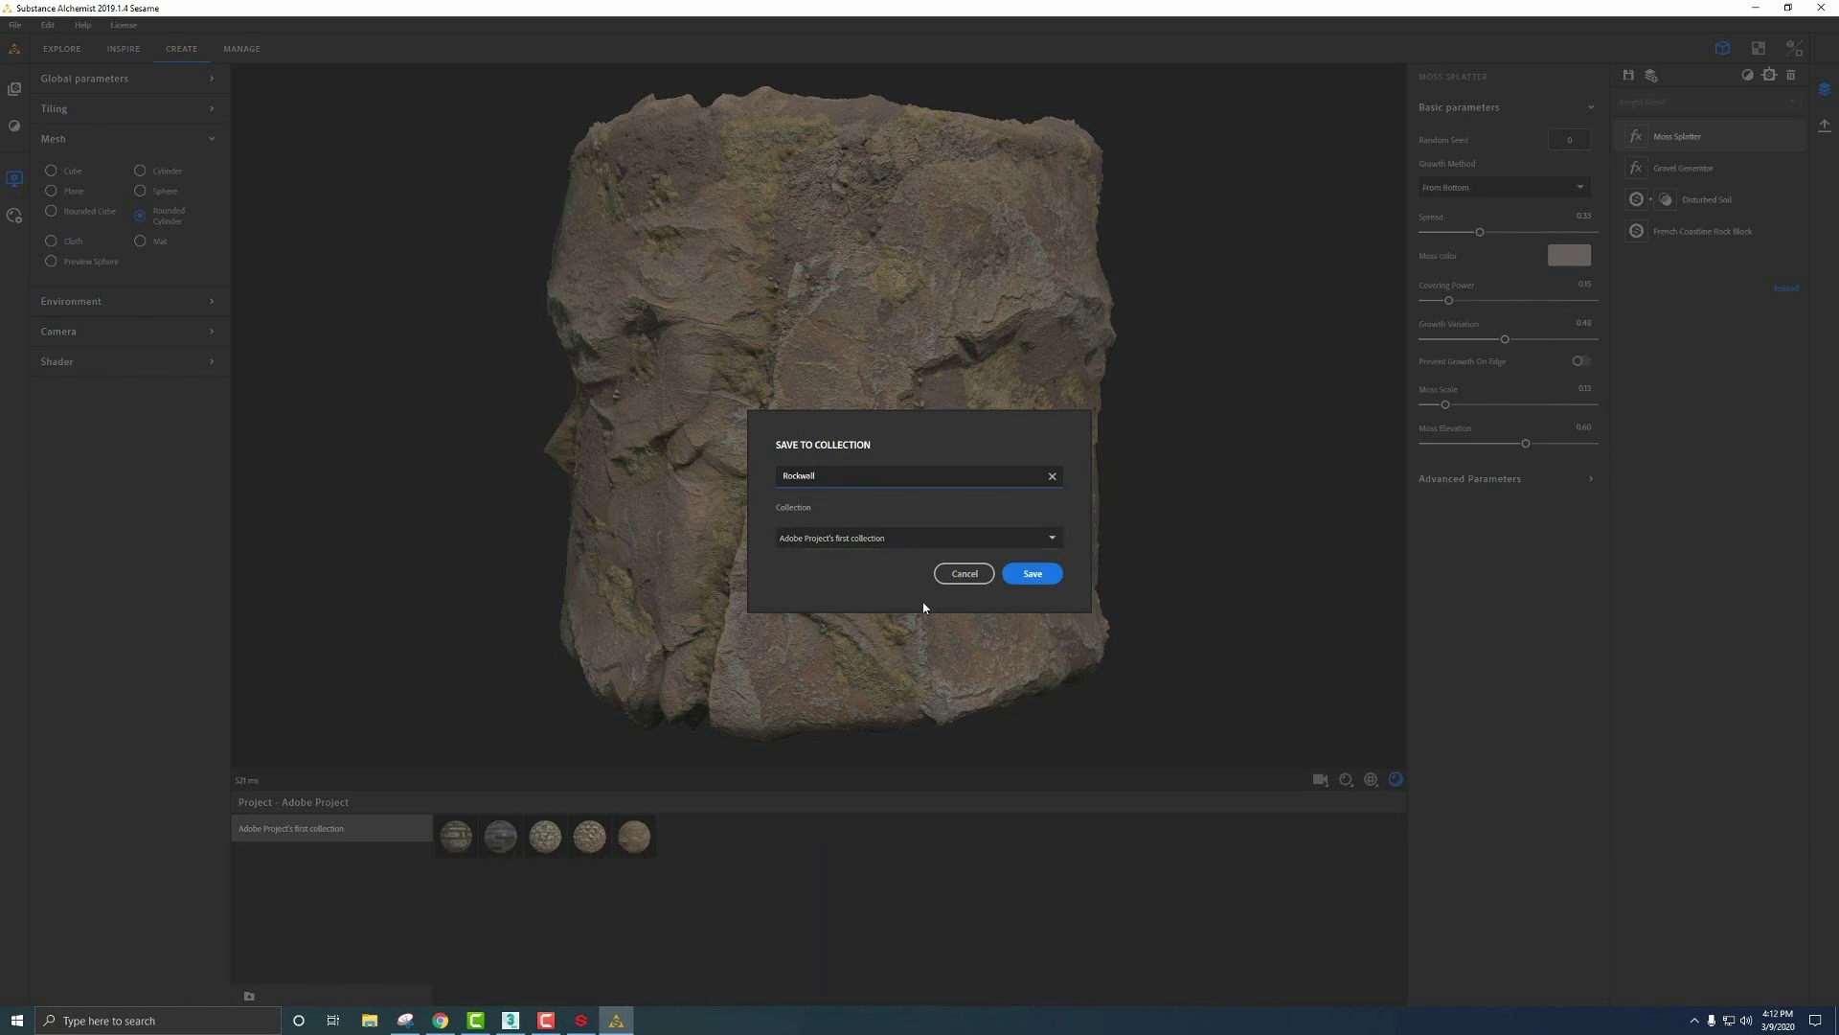
click(965, 574)
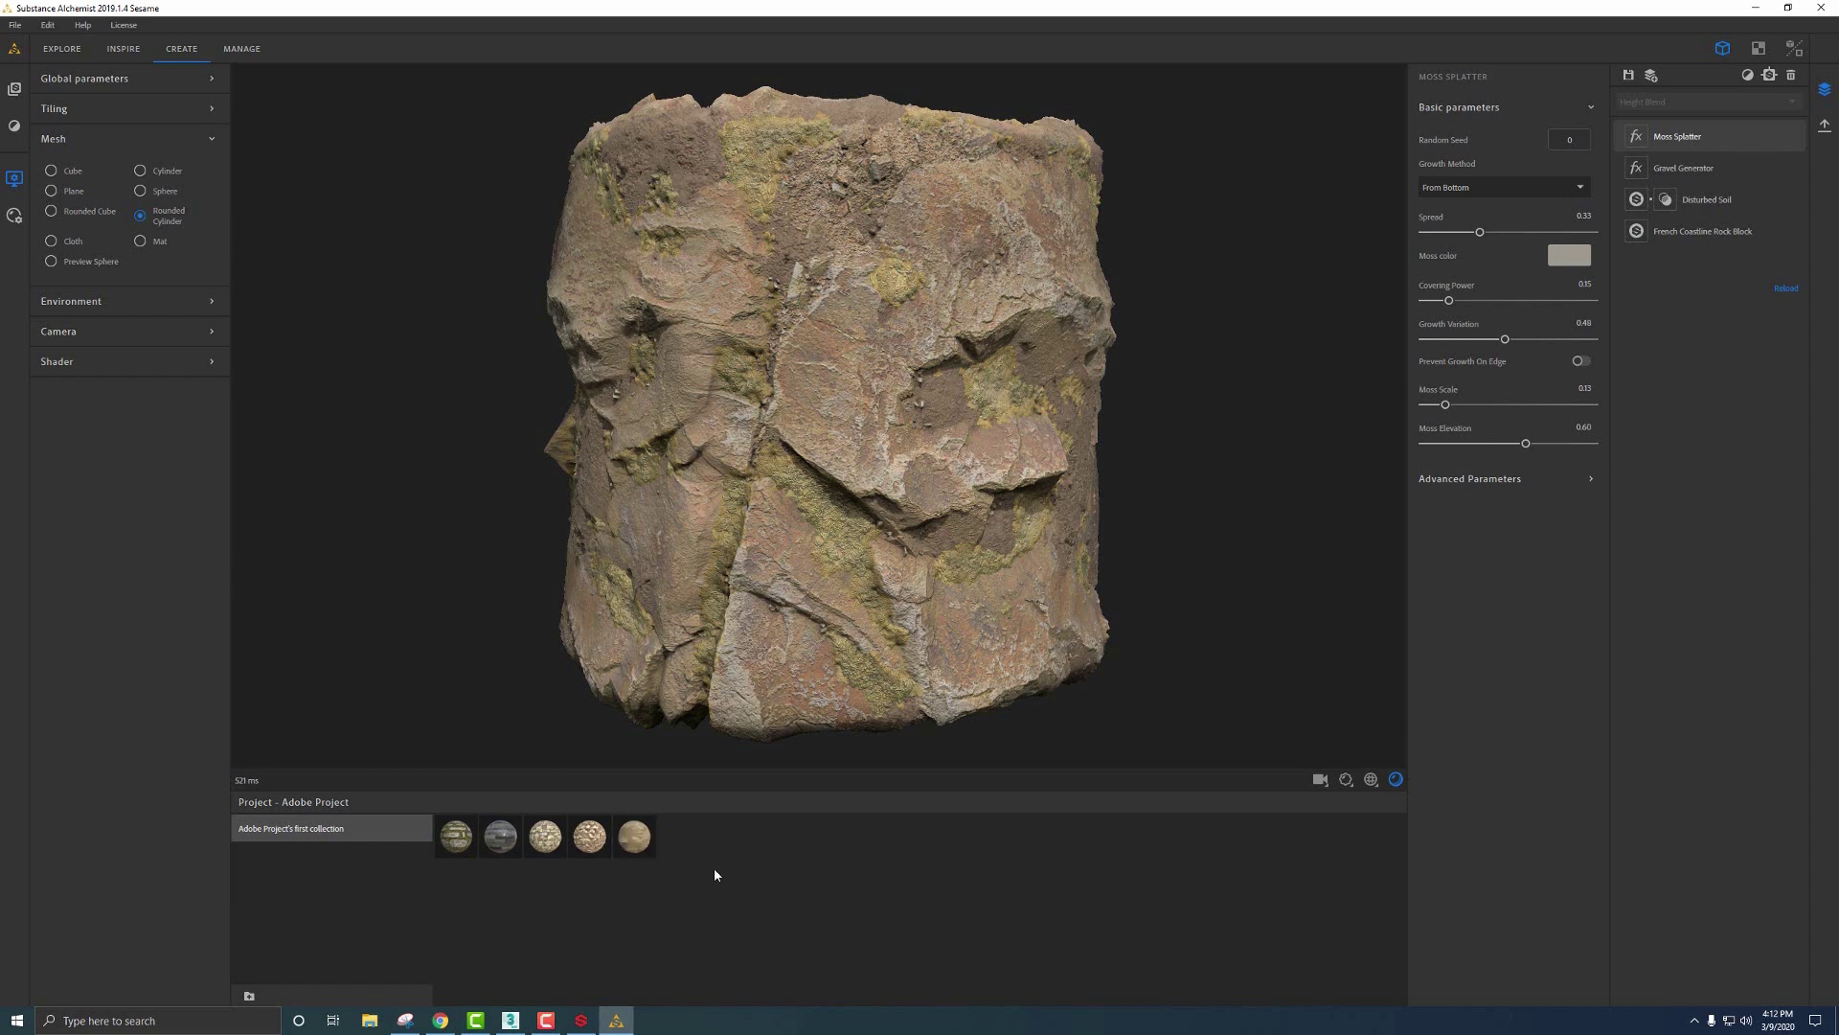
click(1824, 128)
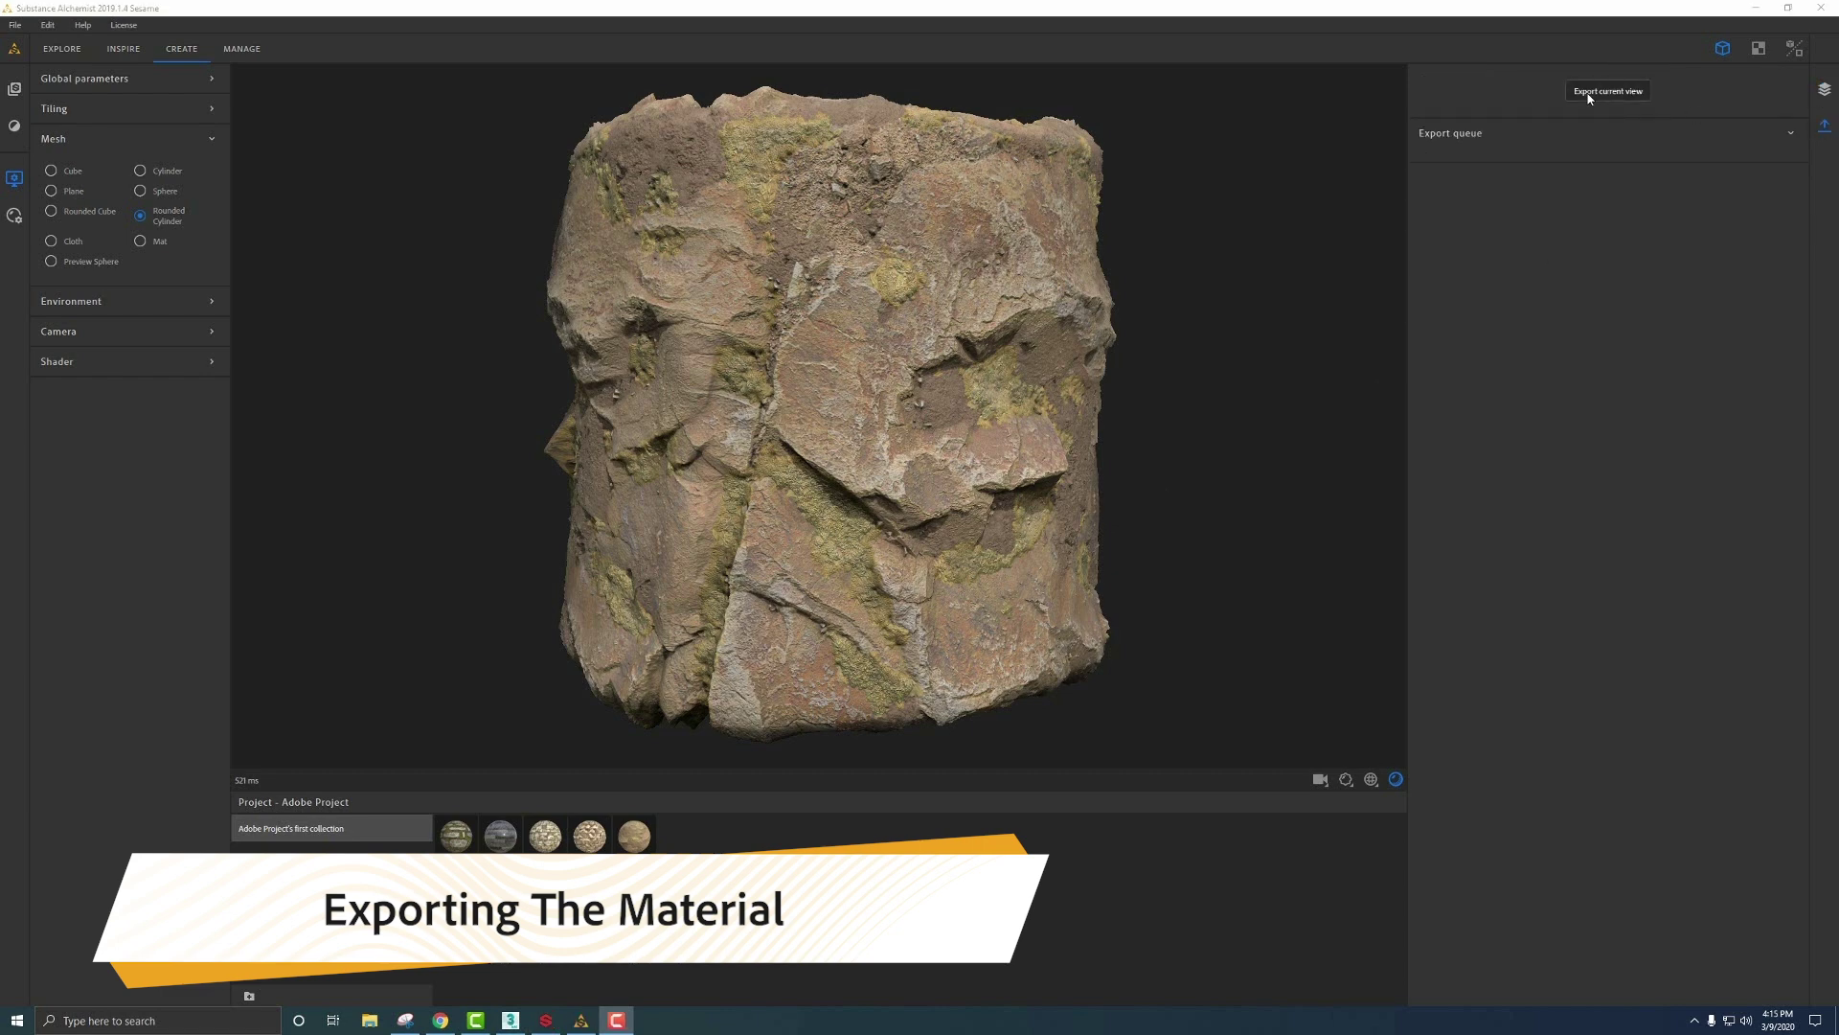
Step: Export the current view as 'Rockwall', a Substance archive (.sbsar) at 1024 x 1024
click(1587, 94)
click(1016, 394)
text(Rockwall)
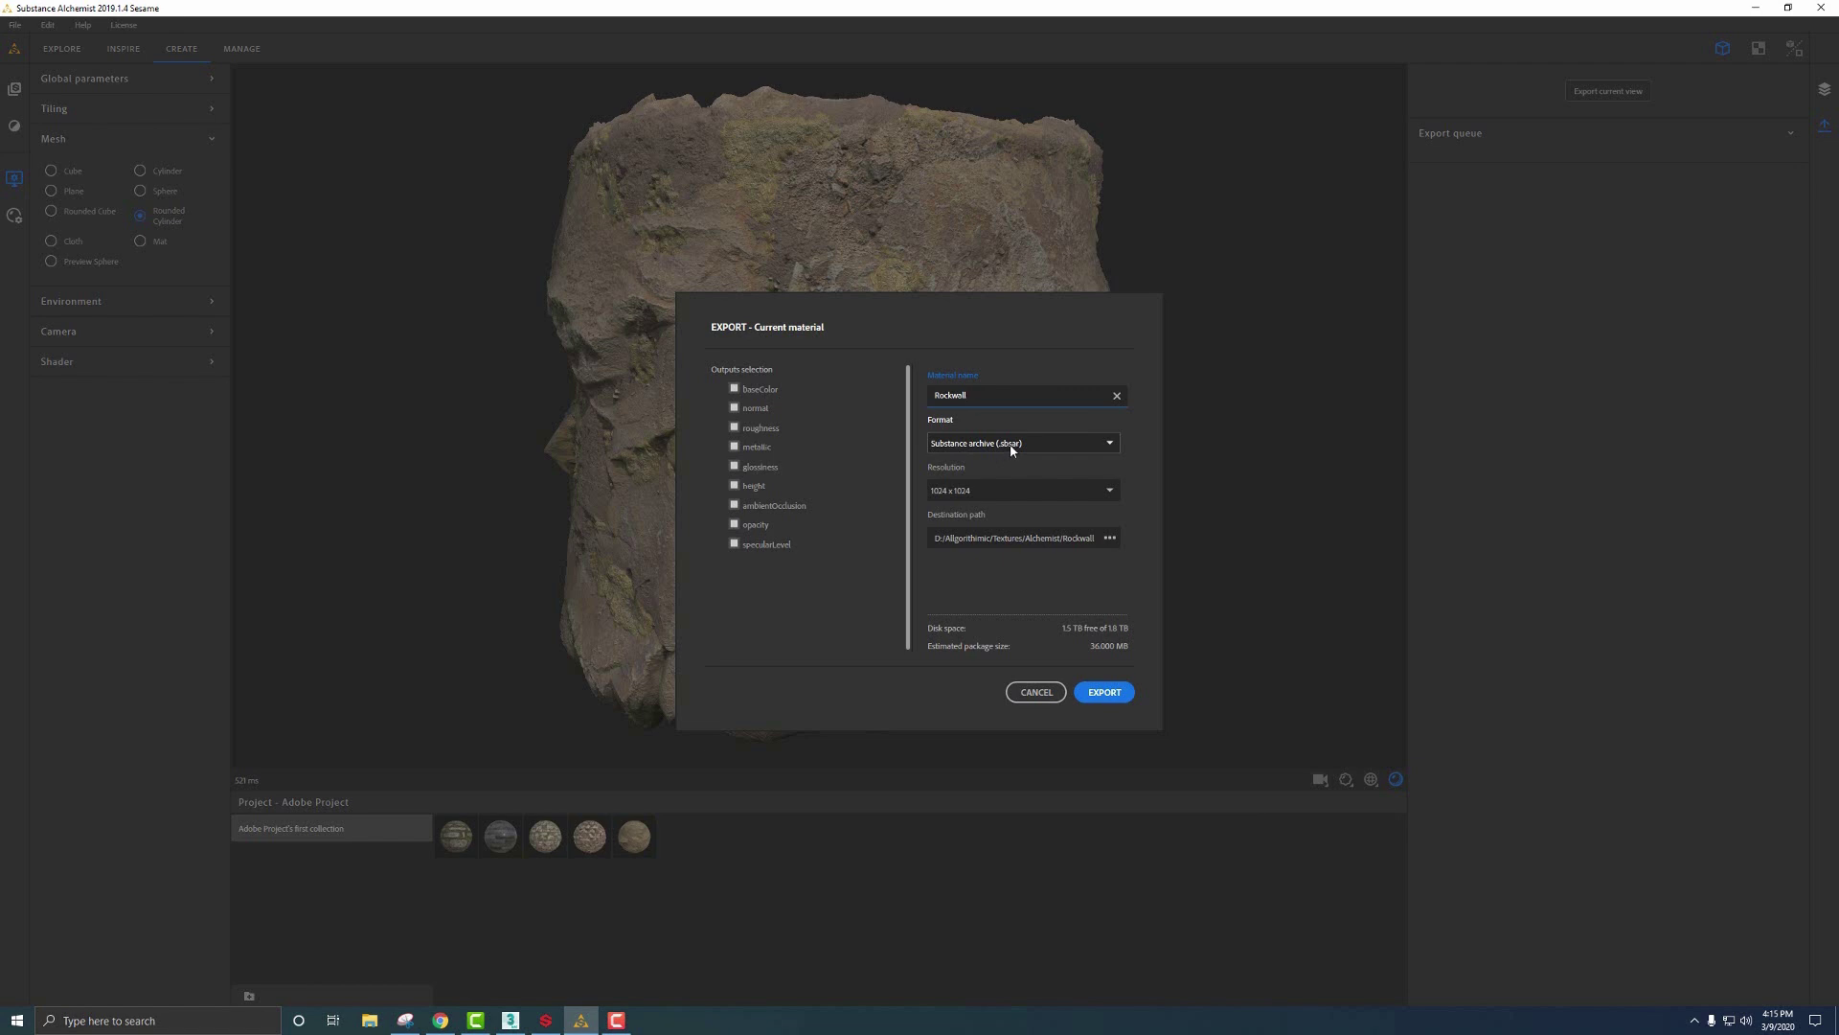
click(979, 493)
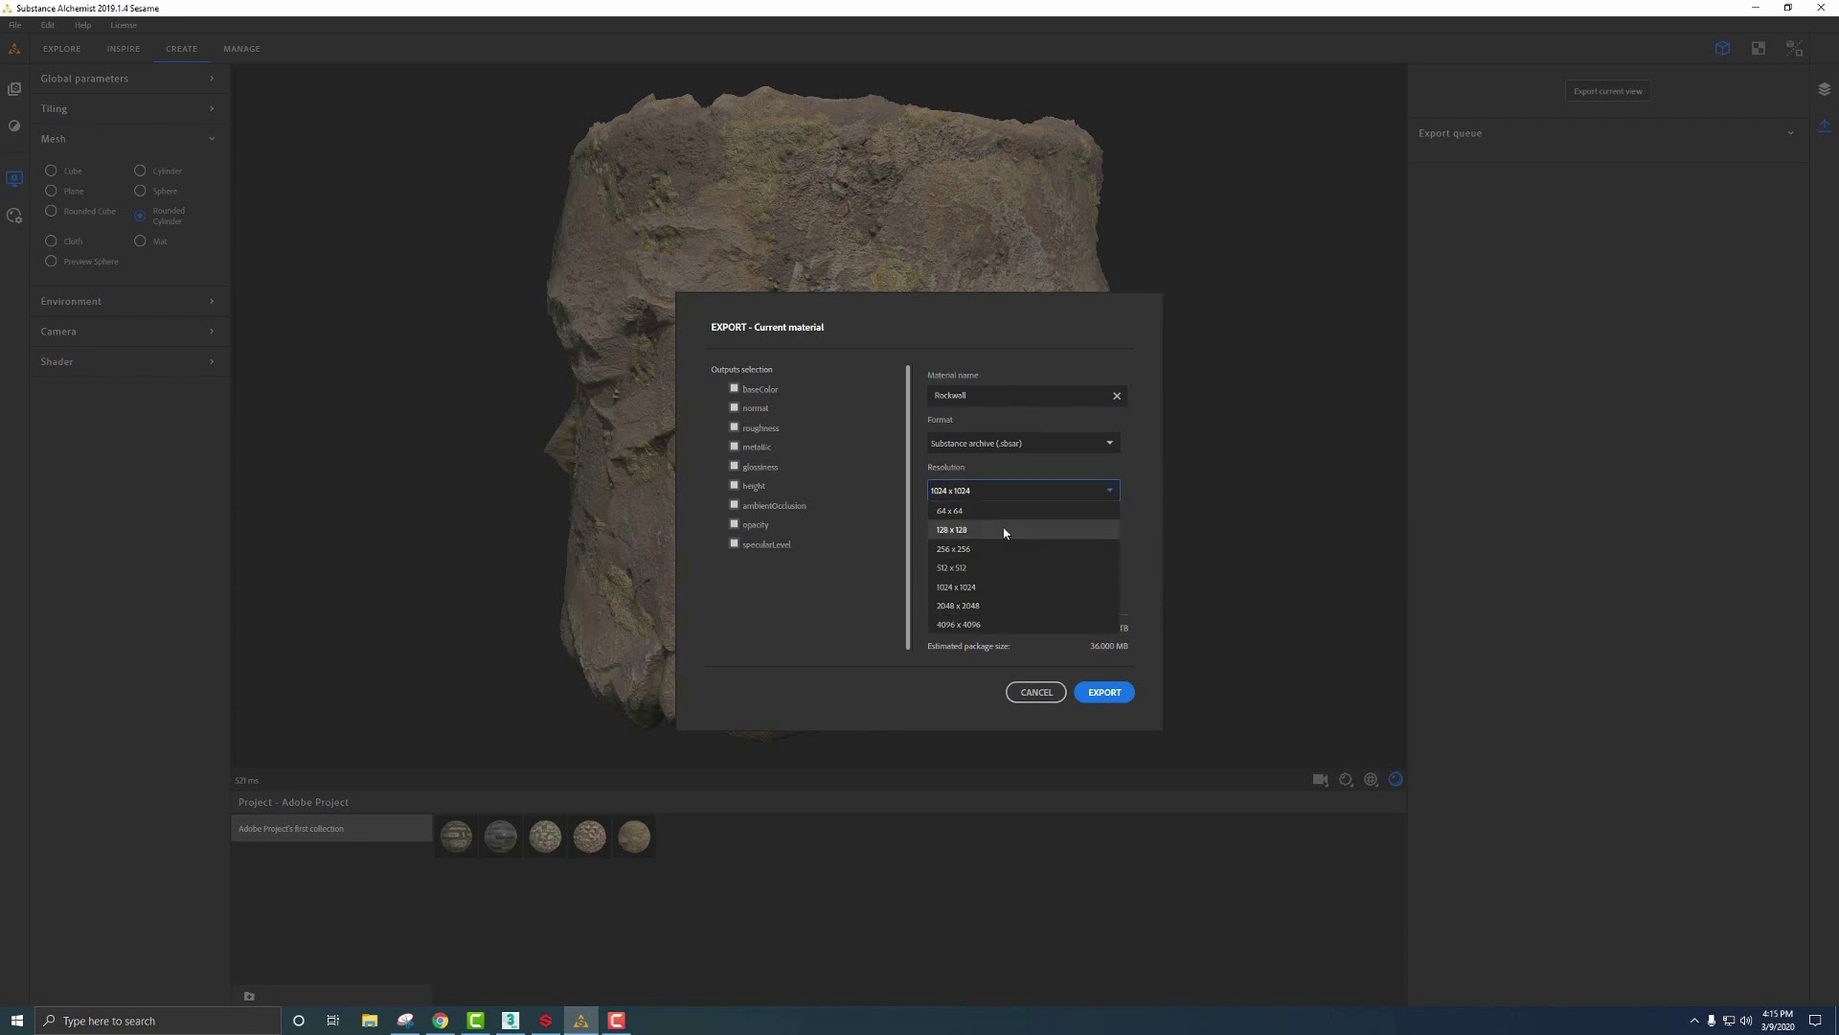
click(926, 586)
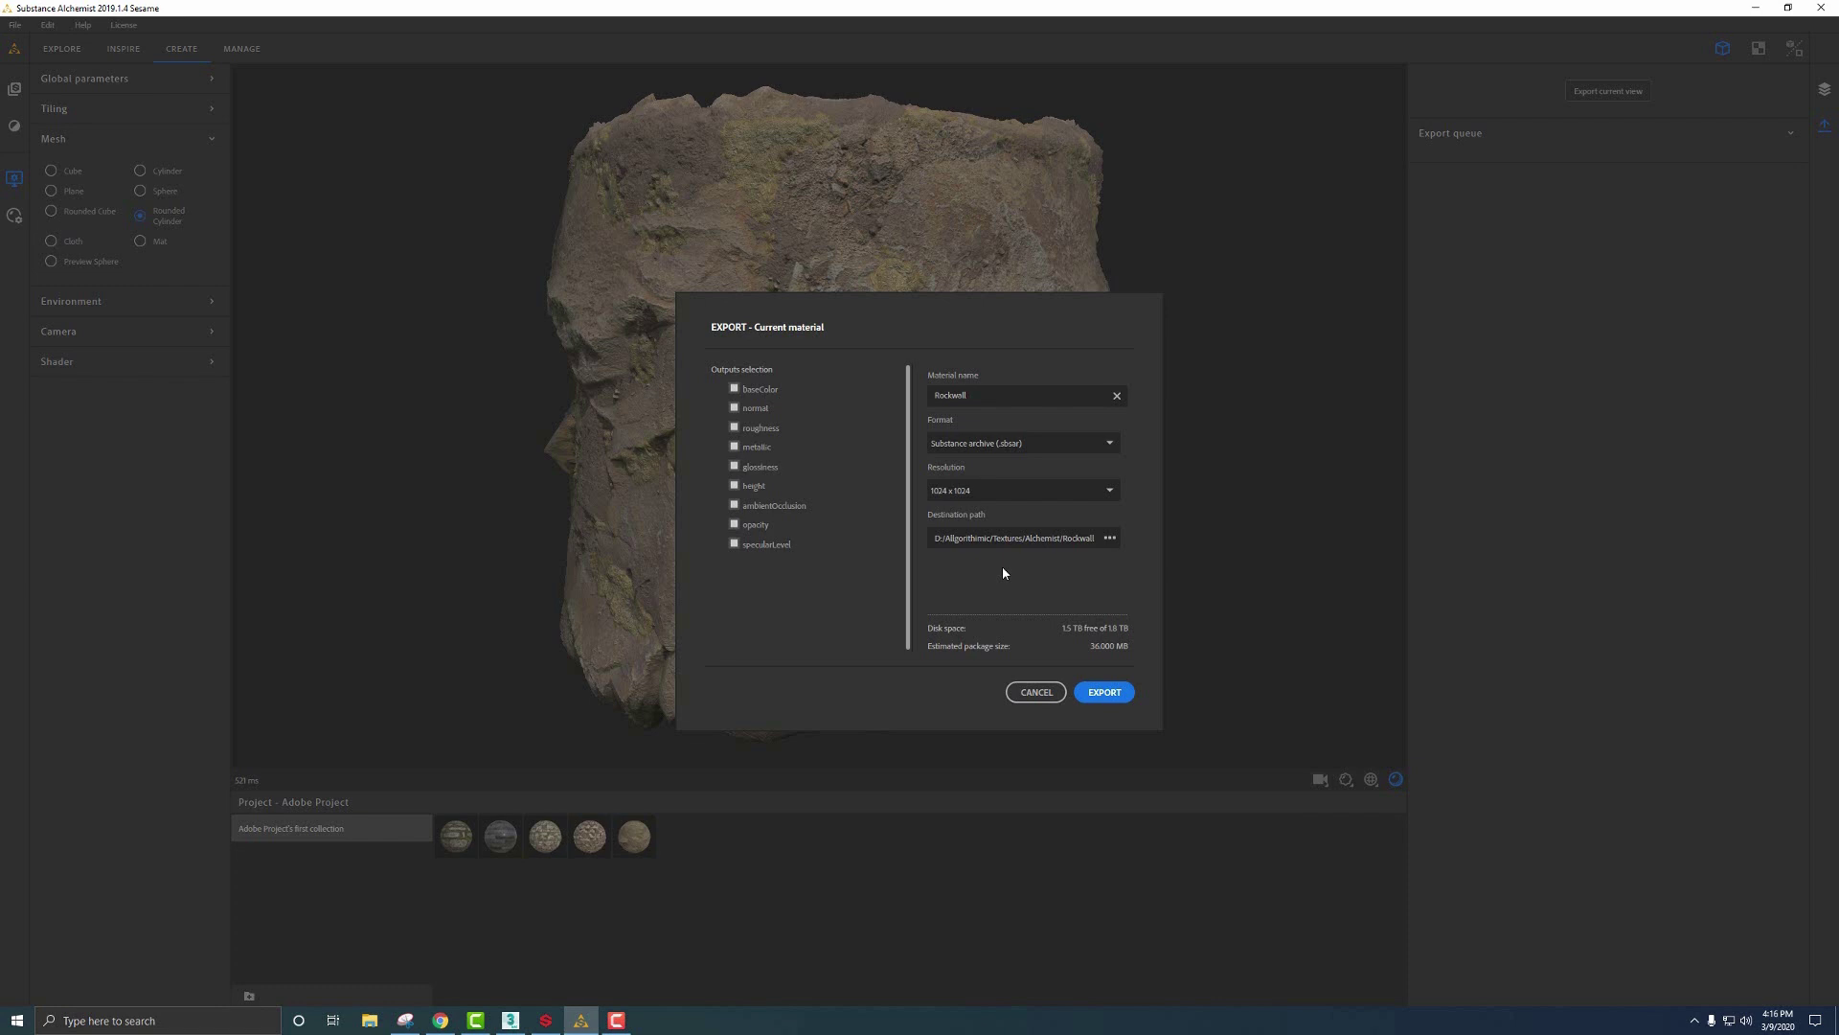
click(1105, 692)
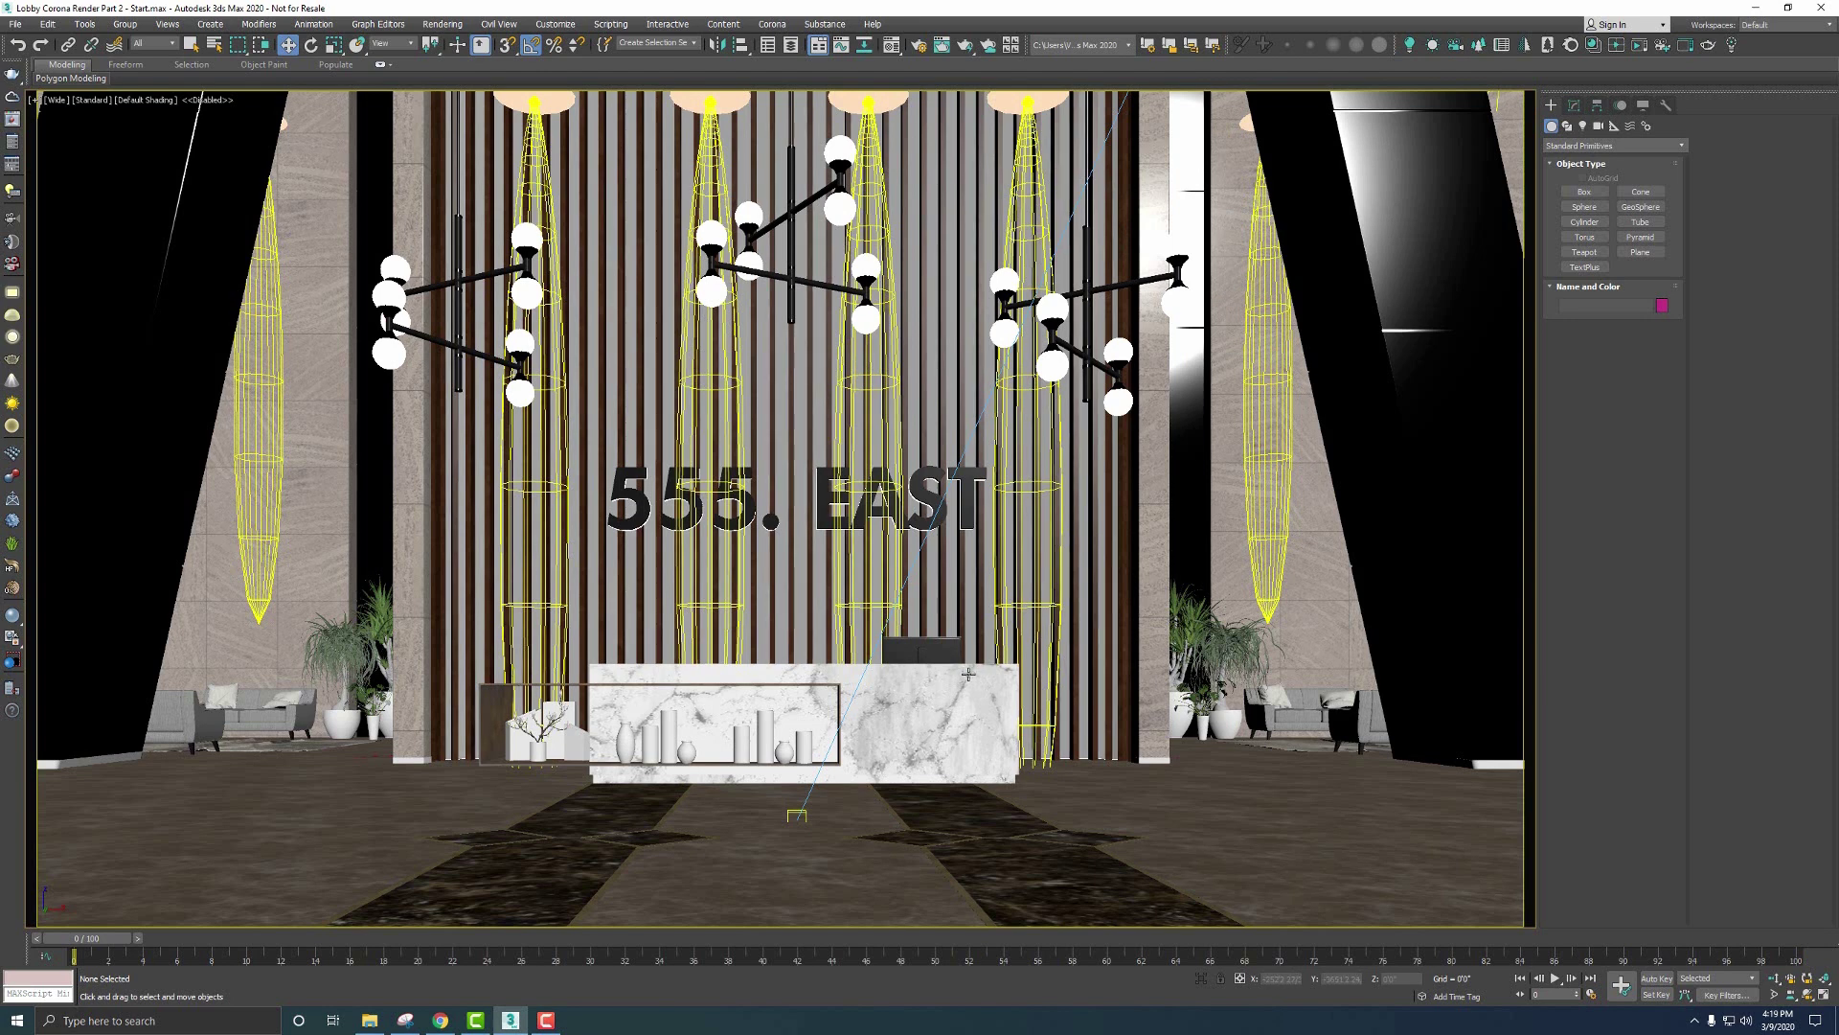
Step: In the lobby scene, choose the Plane tool from Standard Primitives
click(1640, 252)
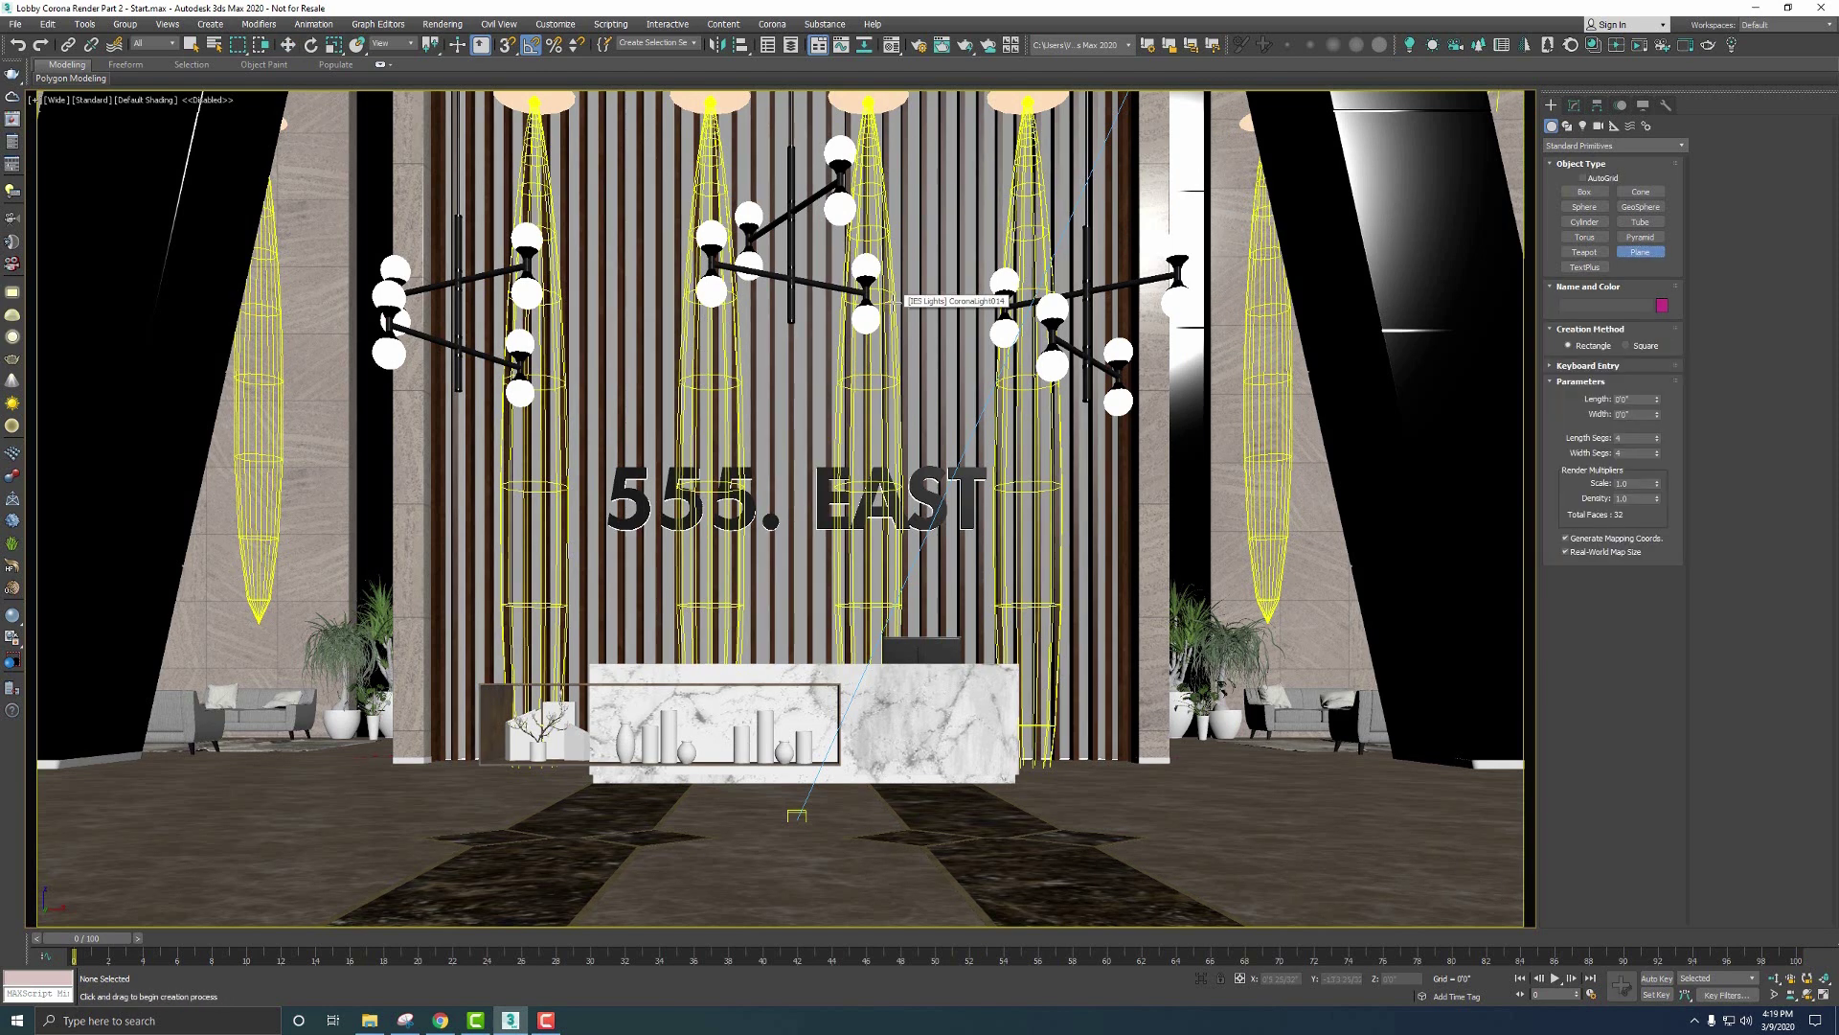
Step: In a wireframe Front view, draw a Plane across the lobby's back wall
key(w)
key(f)
key(F3)
scroll(948, 450, up, 5)
key(z)
click(1640, 252)
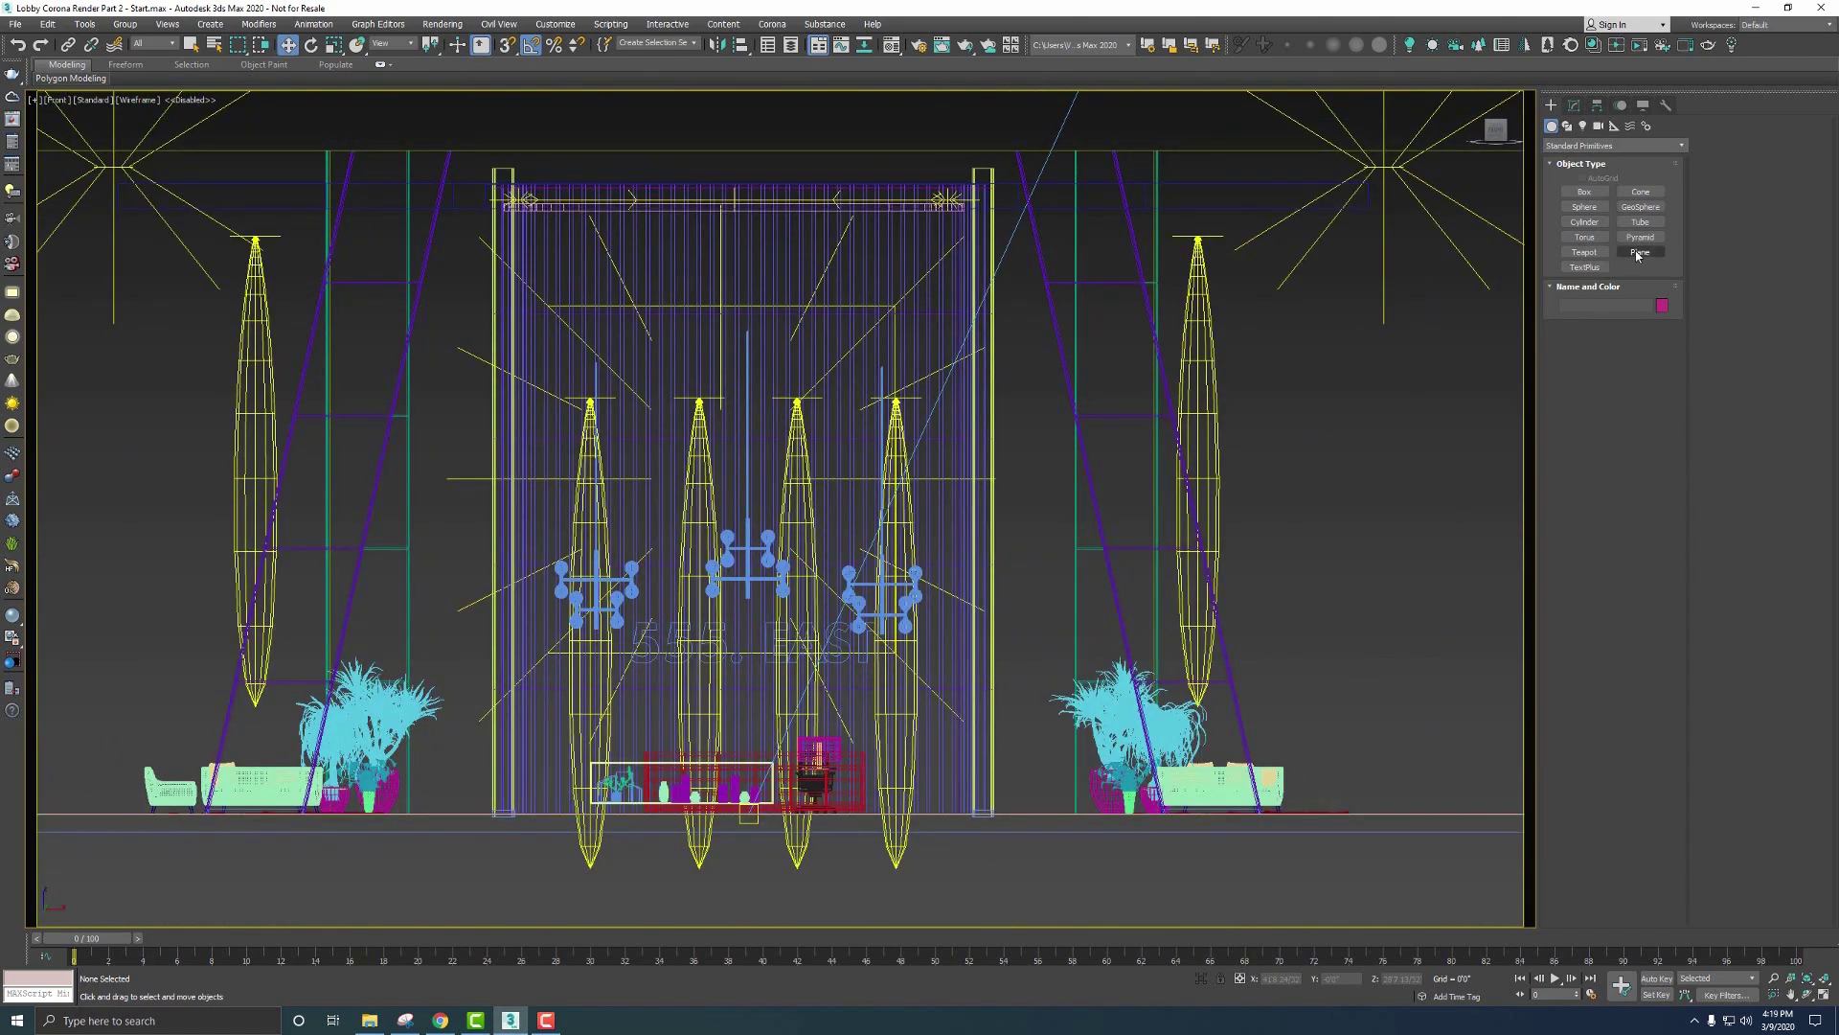
drag(503, 176, 988, 824)
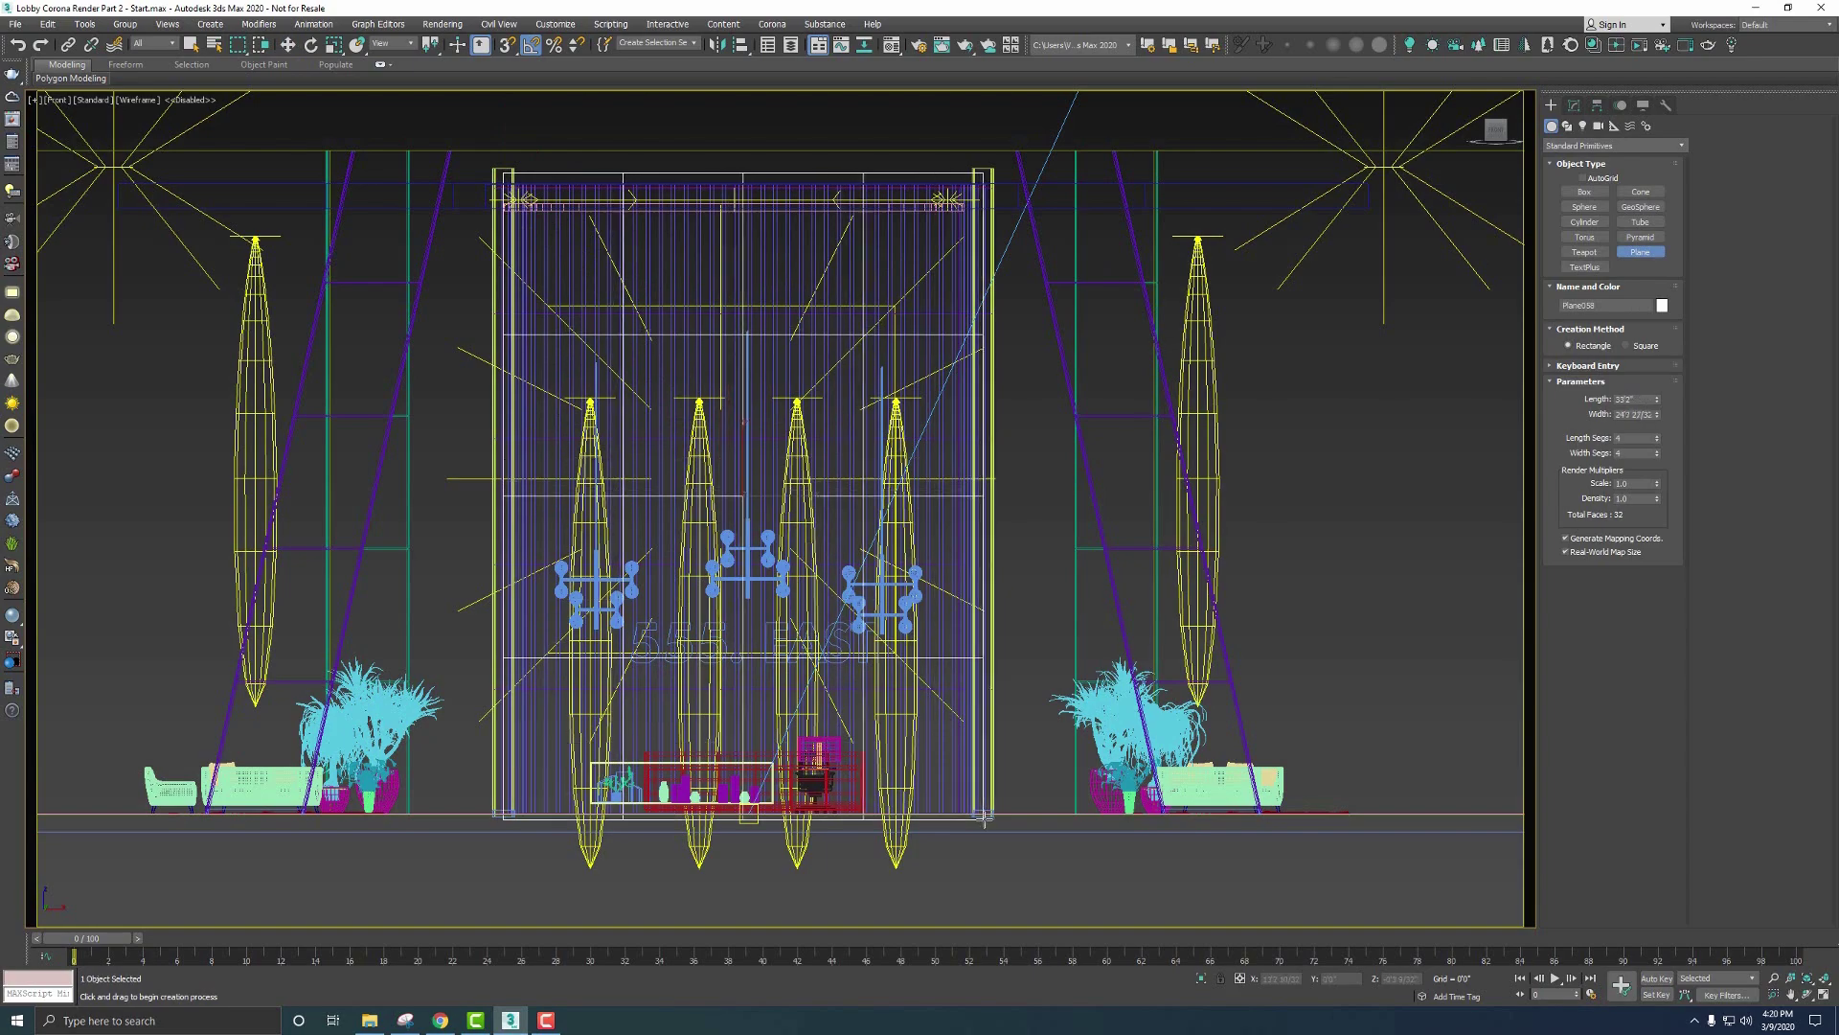
Step: Move the new plane into place against the back wall, checking it in a shaded perspective view
key(w)
mouse_move(747, 536)
alt+middle_down()
mouse_move(824, 550)
mouse_move(752, 513)
alt+middle_up()
drag(752, 512, 428, 248)
key(p)
mouse_move(428, 248)
alt+middle_down()
mouse_move(689, 460)
mouse_move(804, 508)
alt+middle_up()
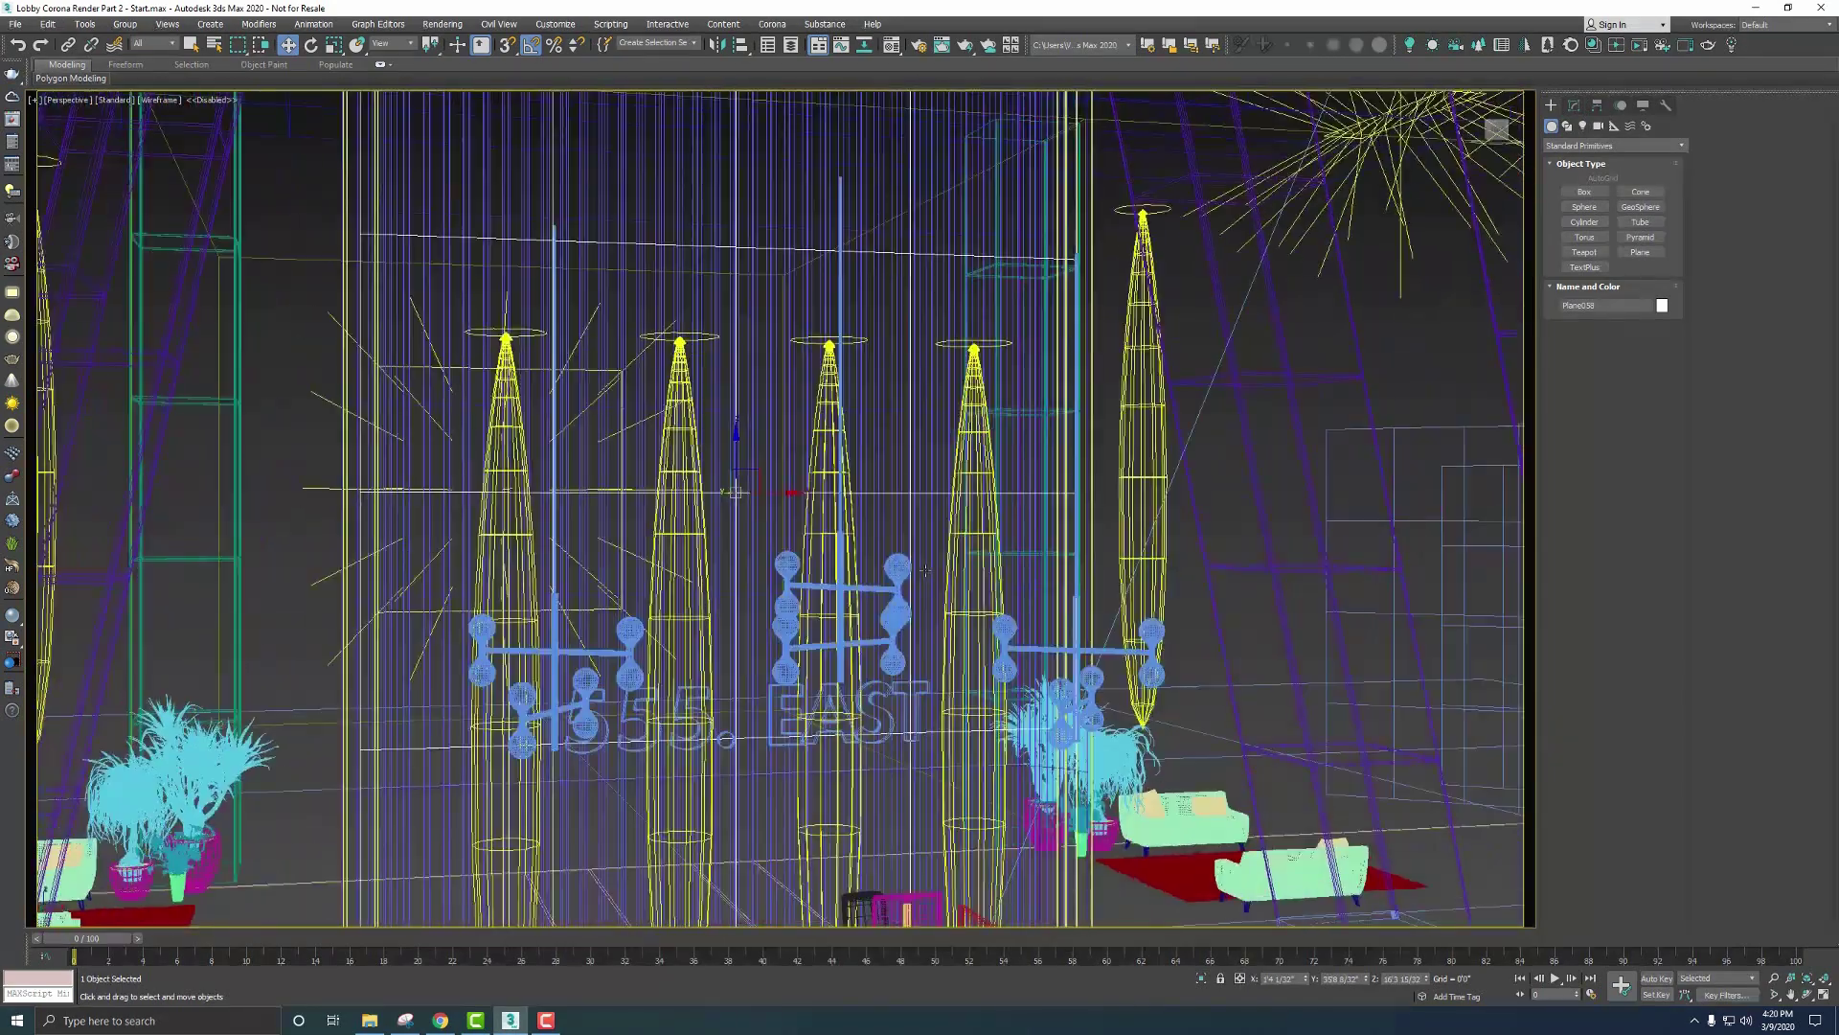
key(F3)
scroll(923, 518, up, 3)
alt+middle_drag(923, 518, 860, 530)
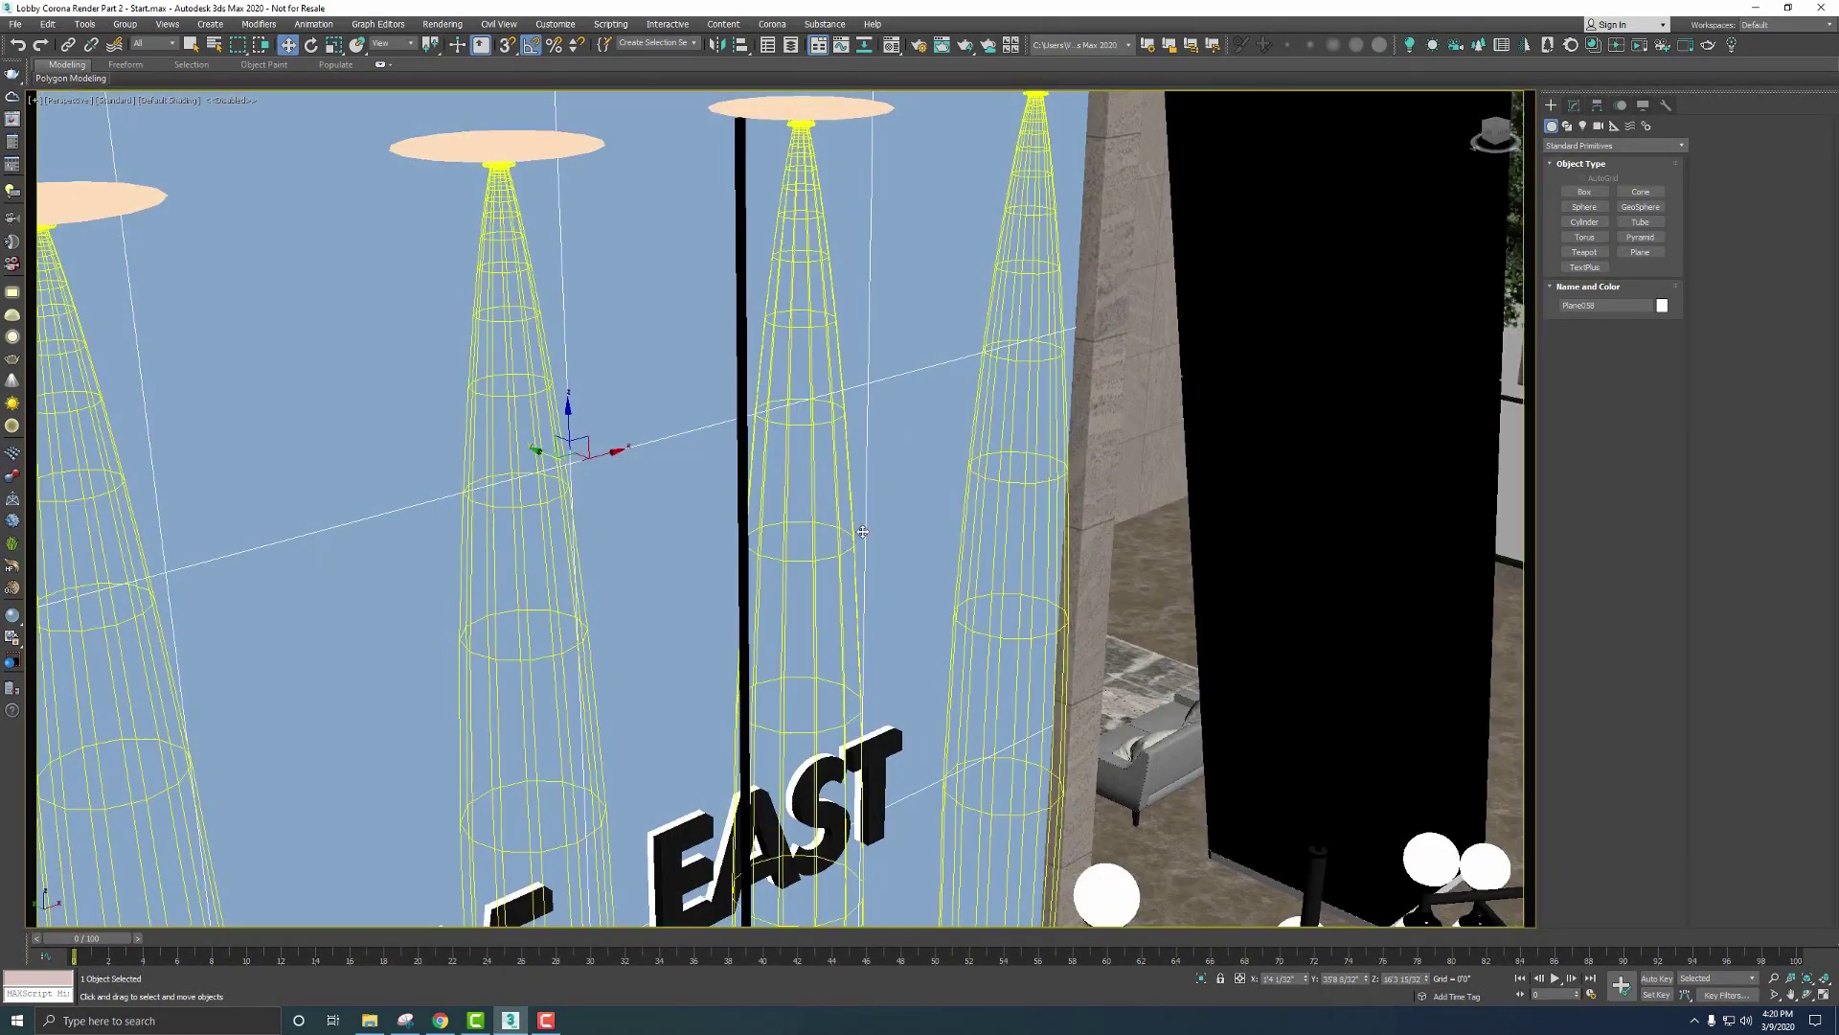
mouse_move(544, 454)
mouse_down()
mouse_move(585, 482)
mouse_move(515, 440)
mouse_up()
alt+middle_drag(515, 440, 716, 709)
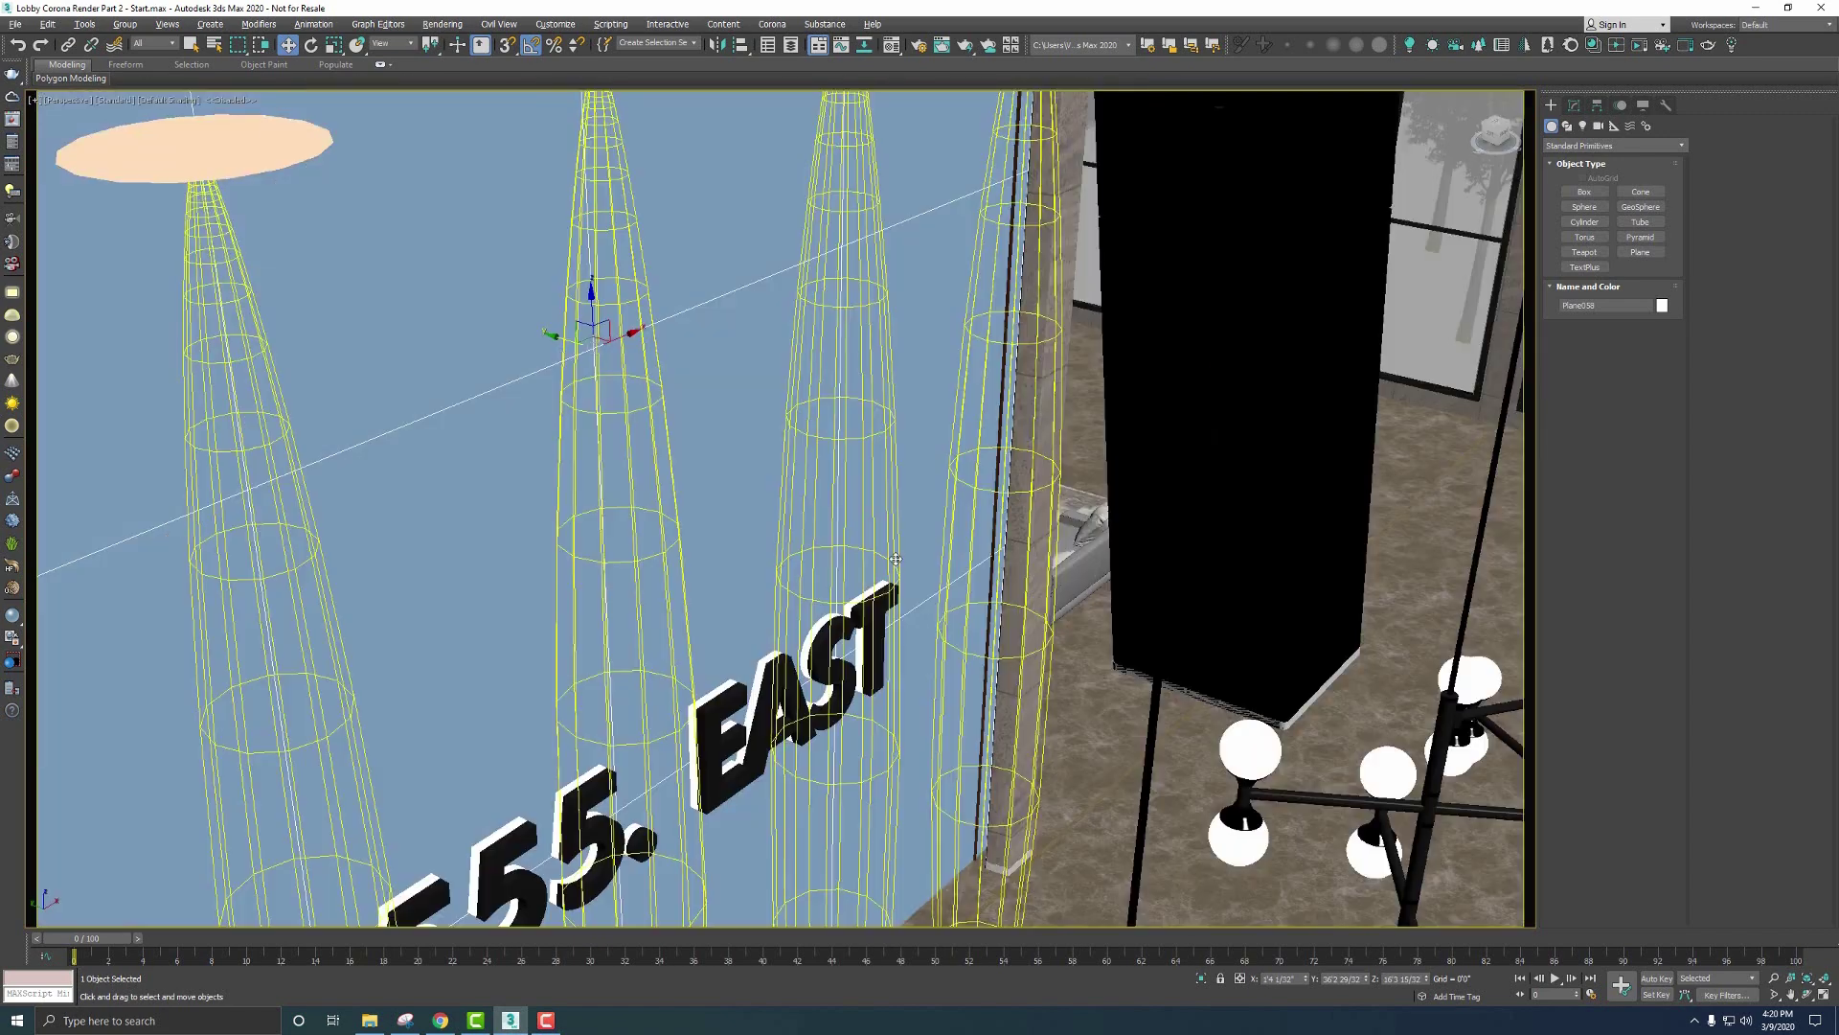
Step: Select the 555. EAST lettering and switch the viewport to the Wide camera
click(635, 808)
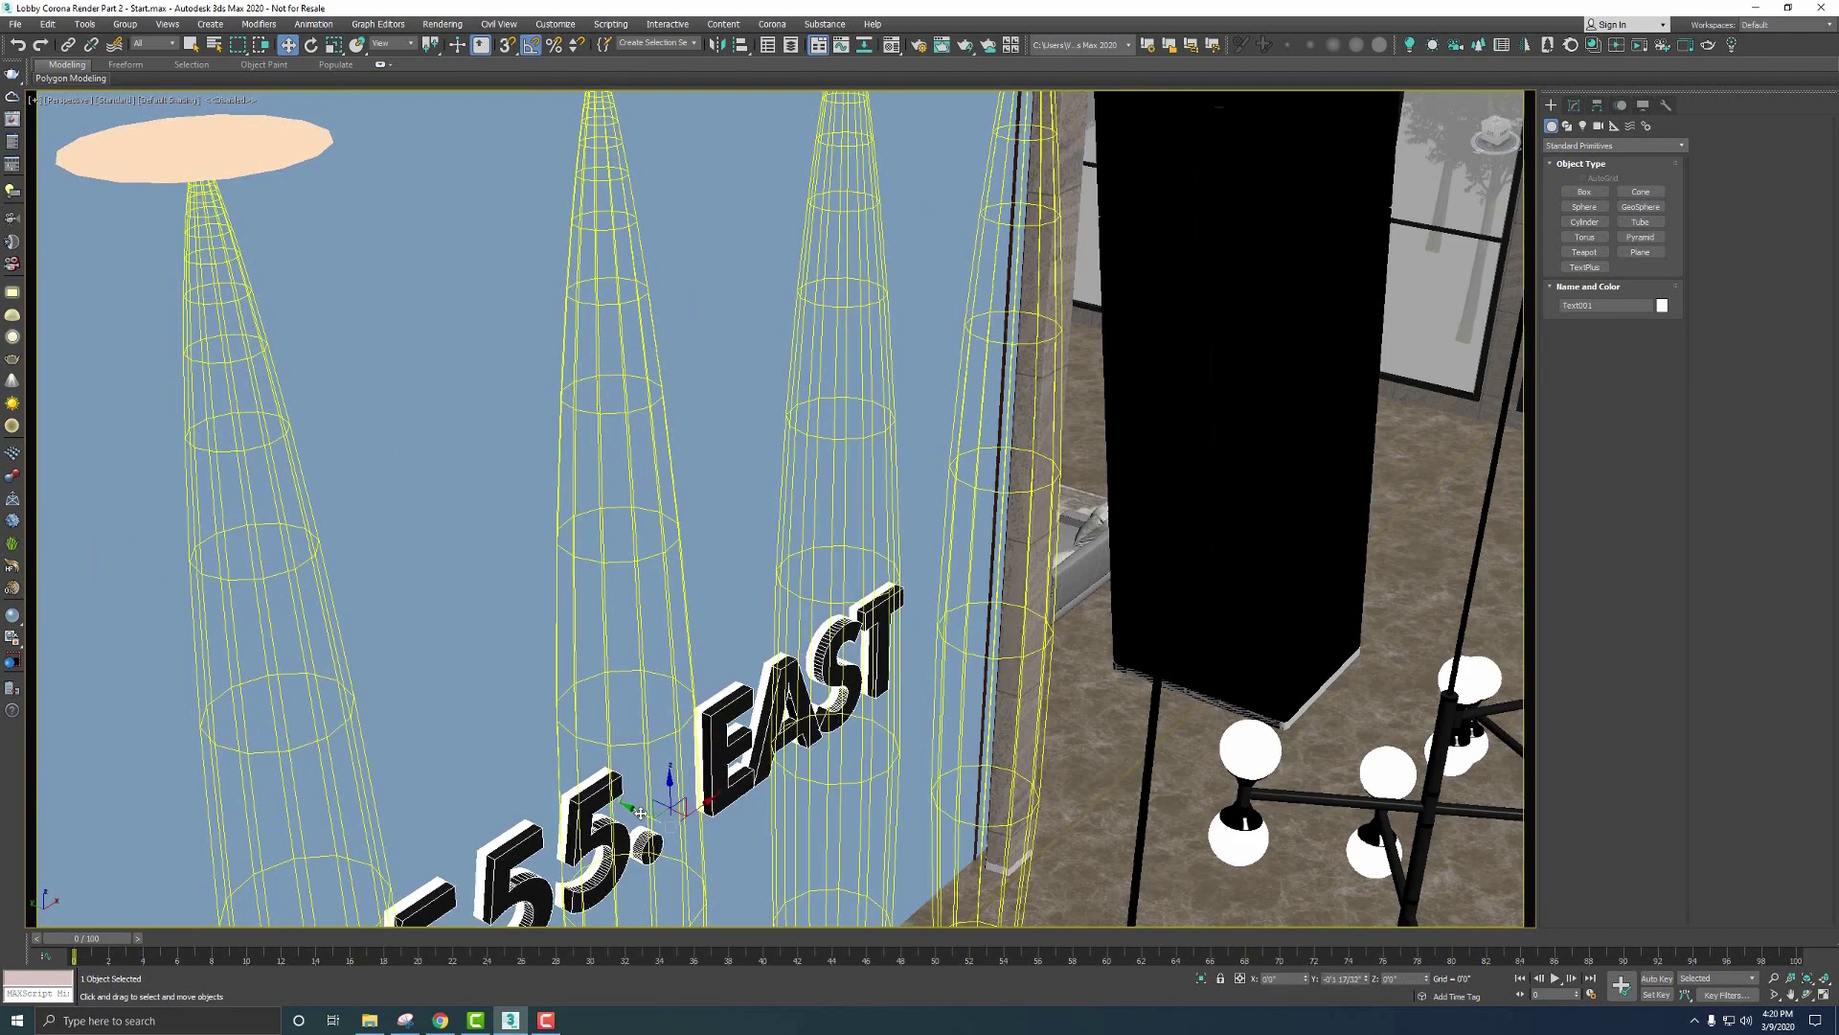
alt+middle_drag(755, 791, 841, 493)
key(c)
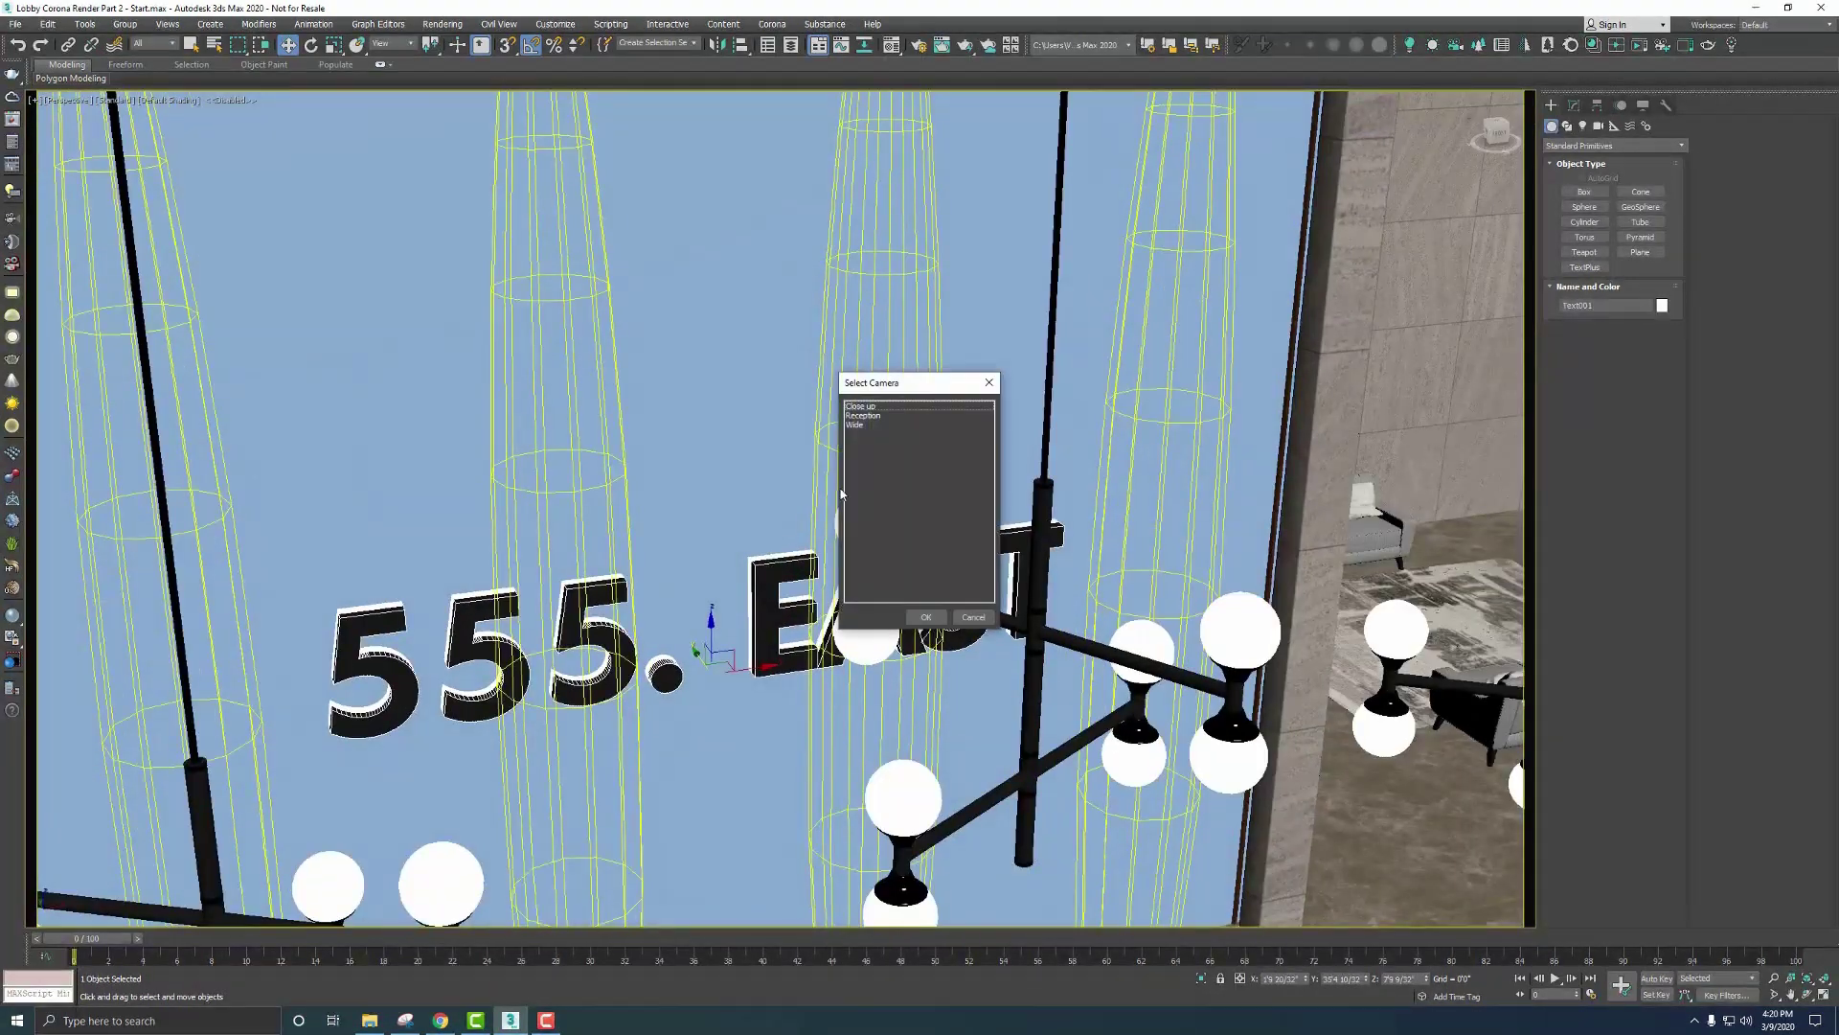
double_click(864, 425)
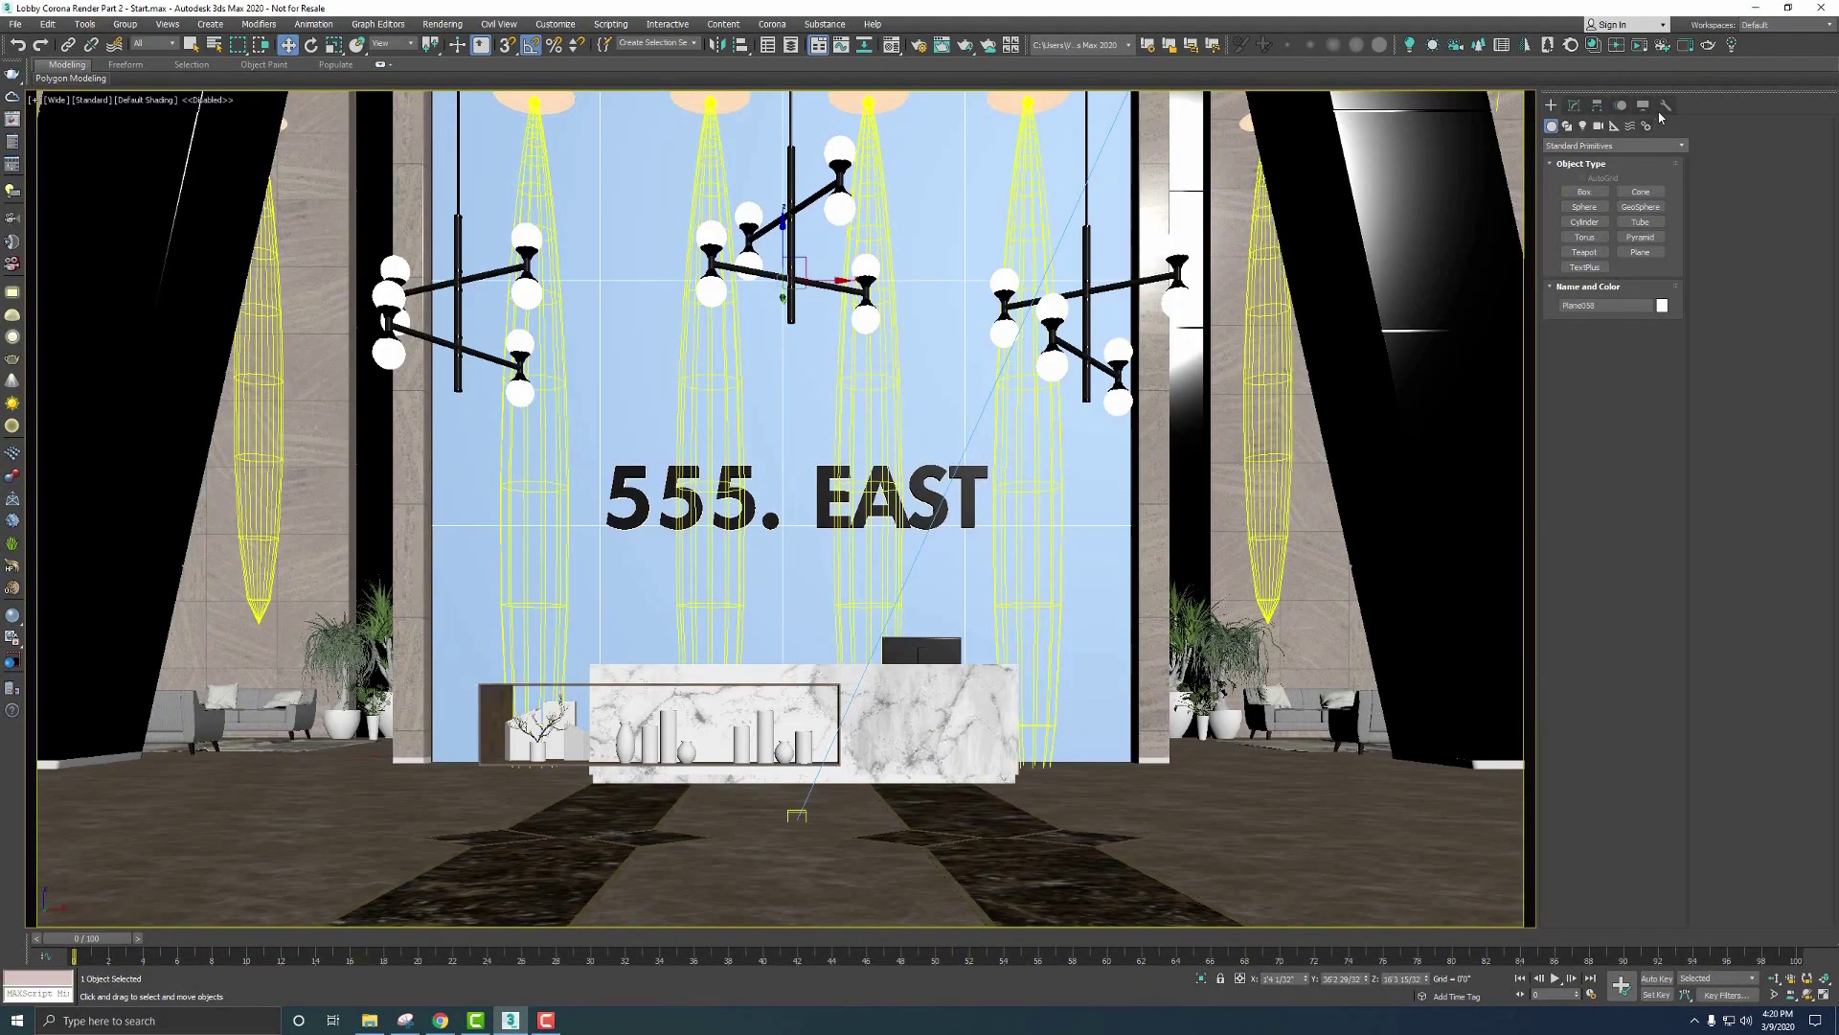
click(1573, 107)
Step: Add a UVW Map modifier to the back-wall plane
click(1619, 148)
scroll(1609, 748, down, 3)
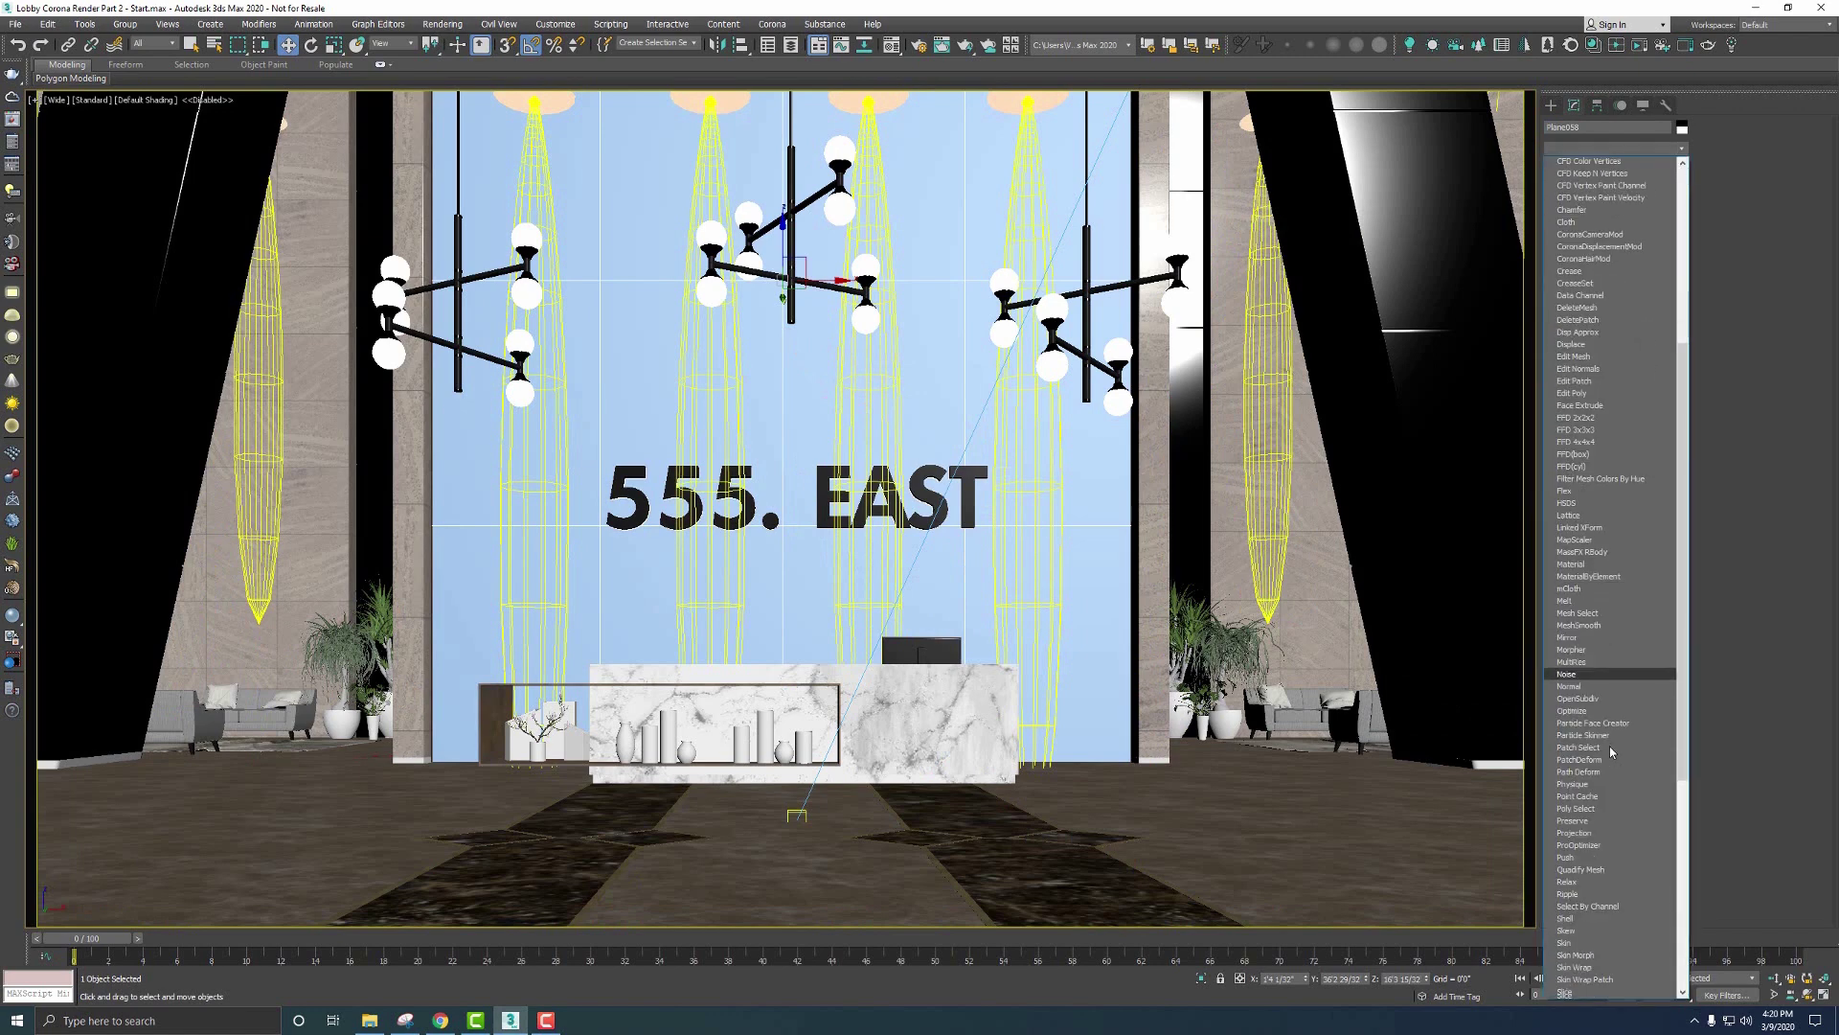
scroll(1607, 743, down, 3)
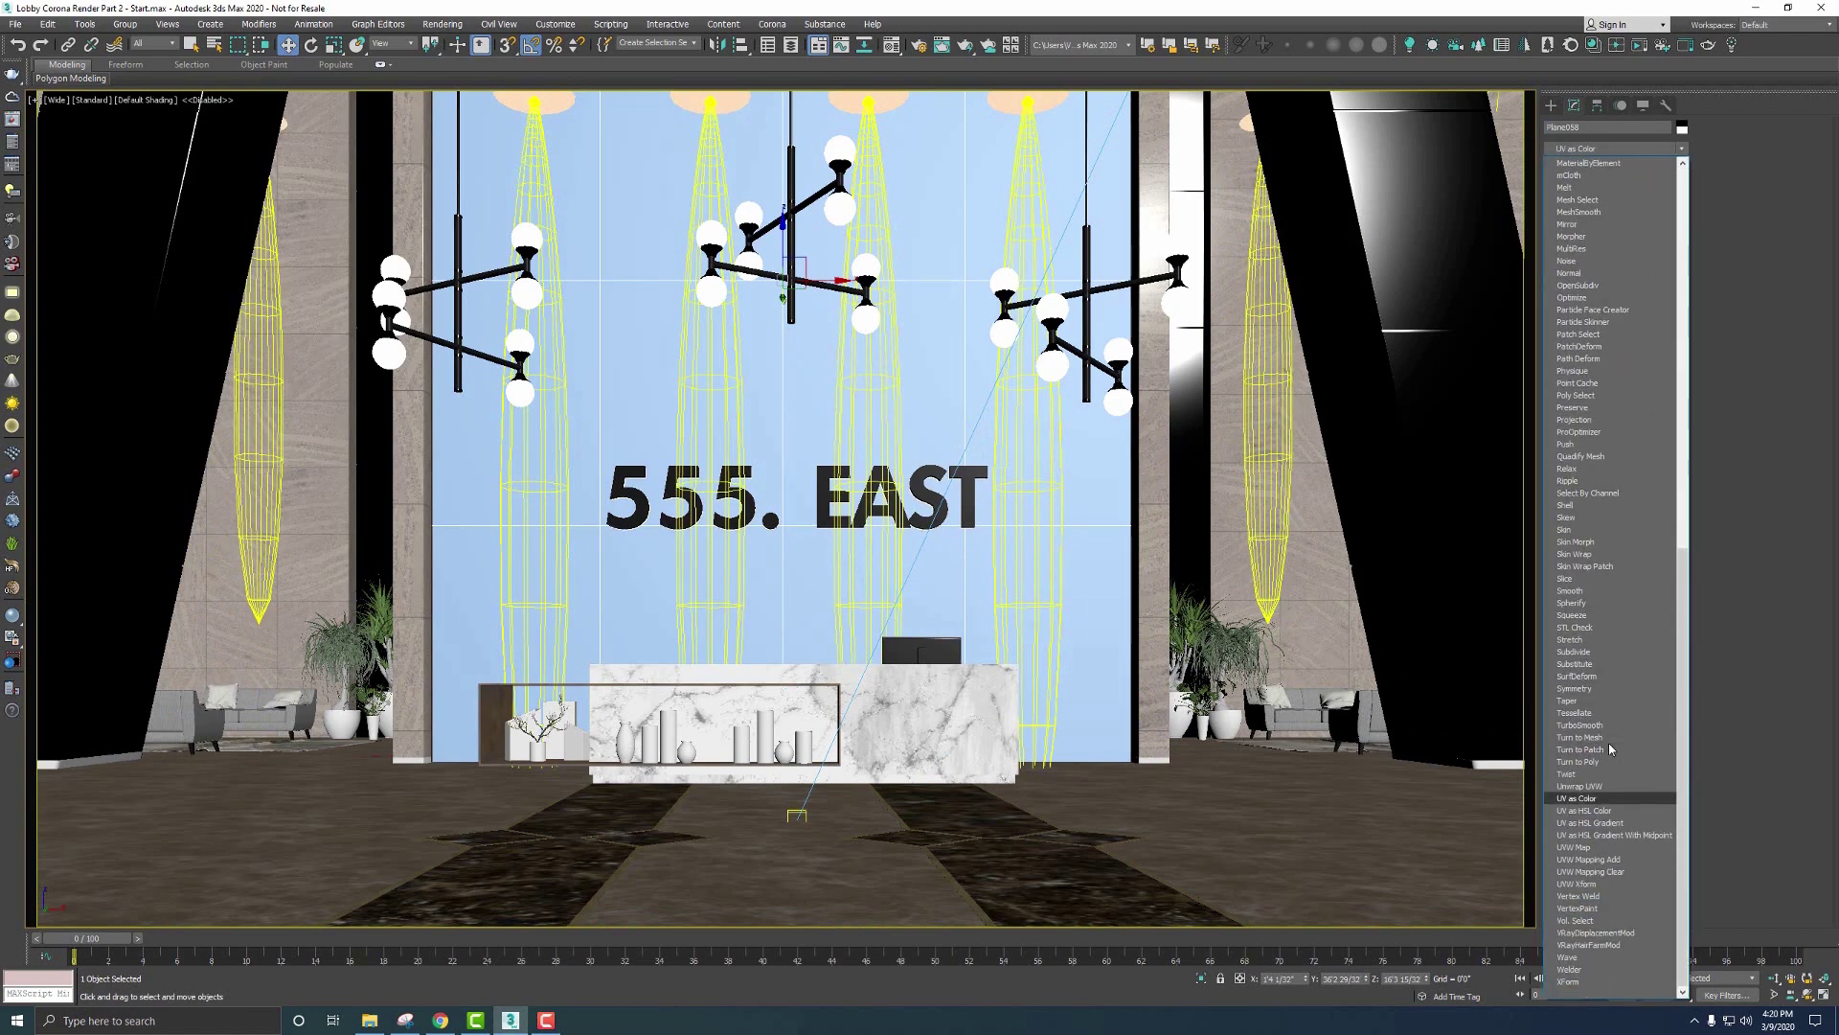
click(1619, 847)
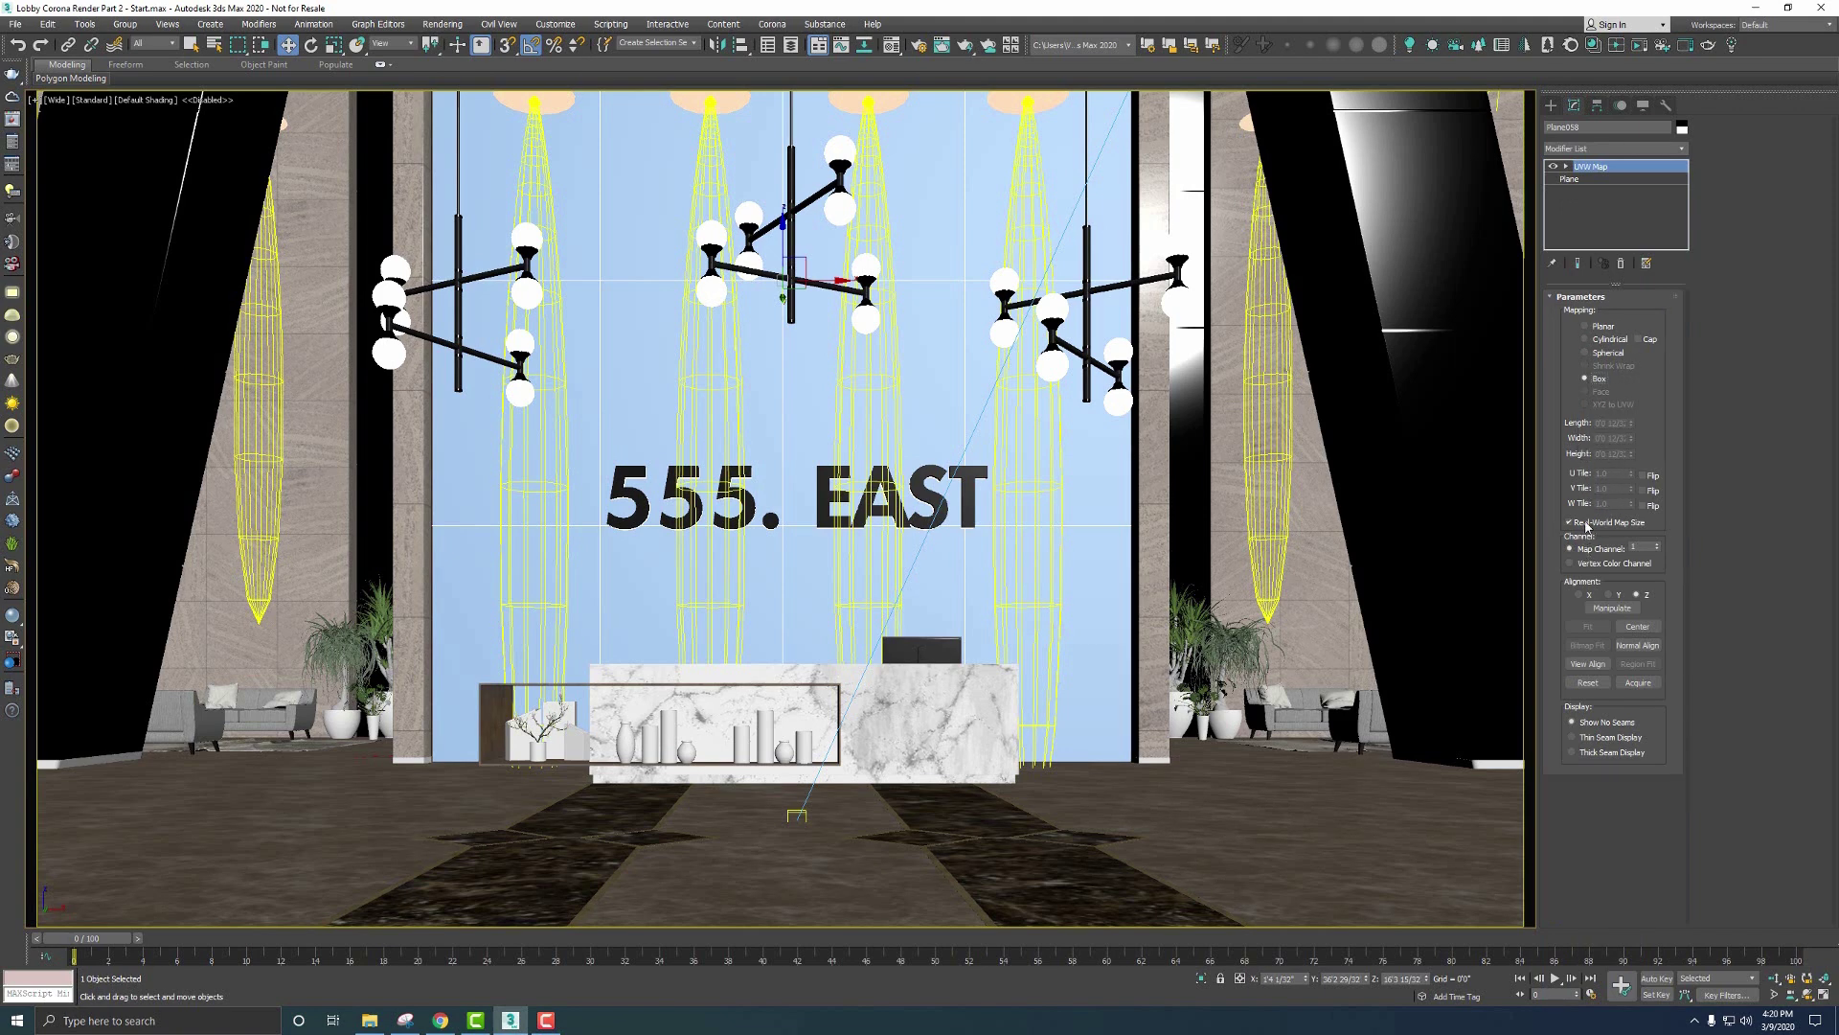
Step: Turn off Real-World Map Size and set mapping Length, Width and Height to 20'
click(1569, 523)
click(1621, 423)
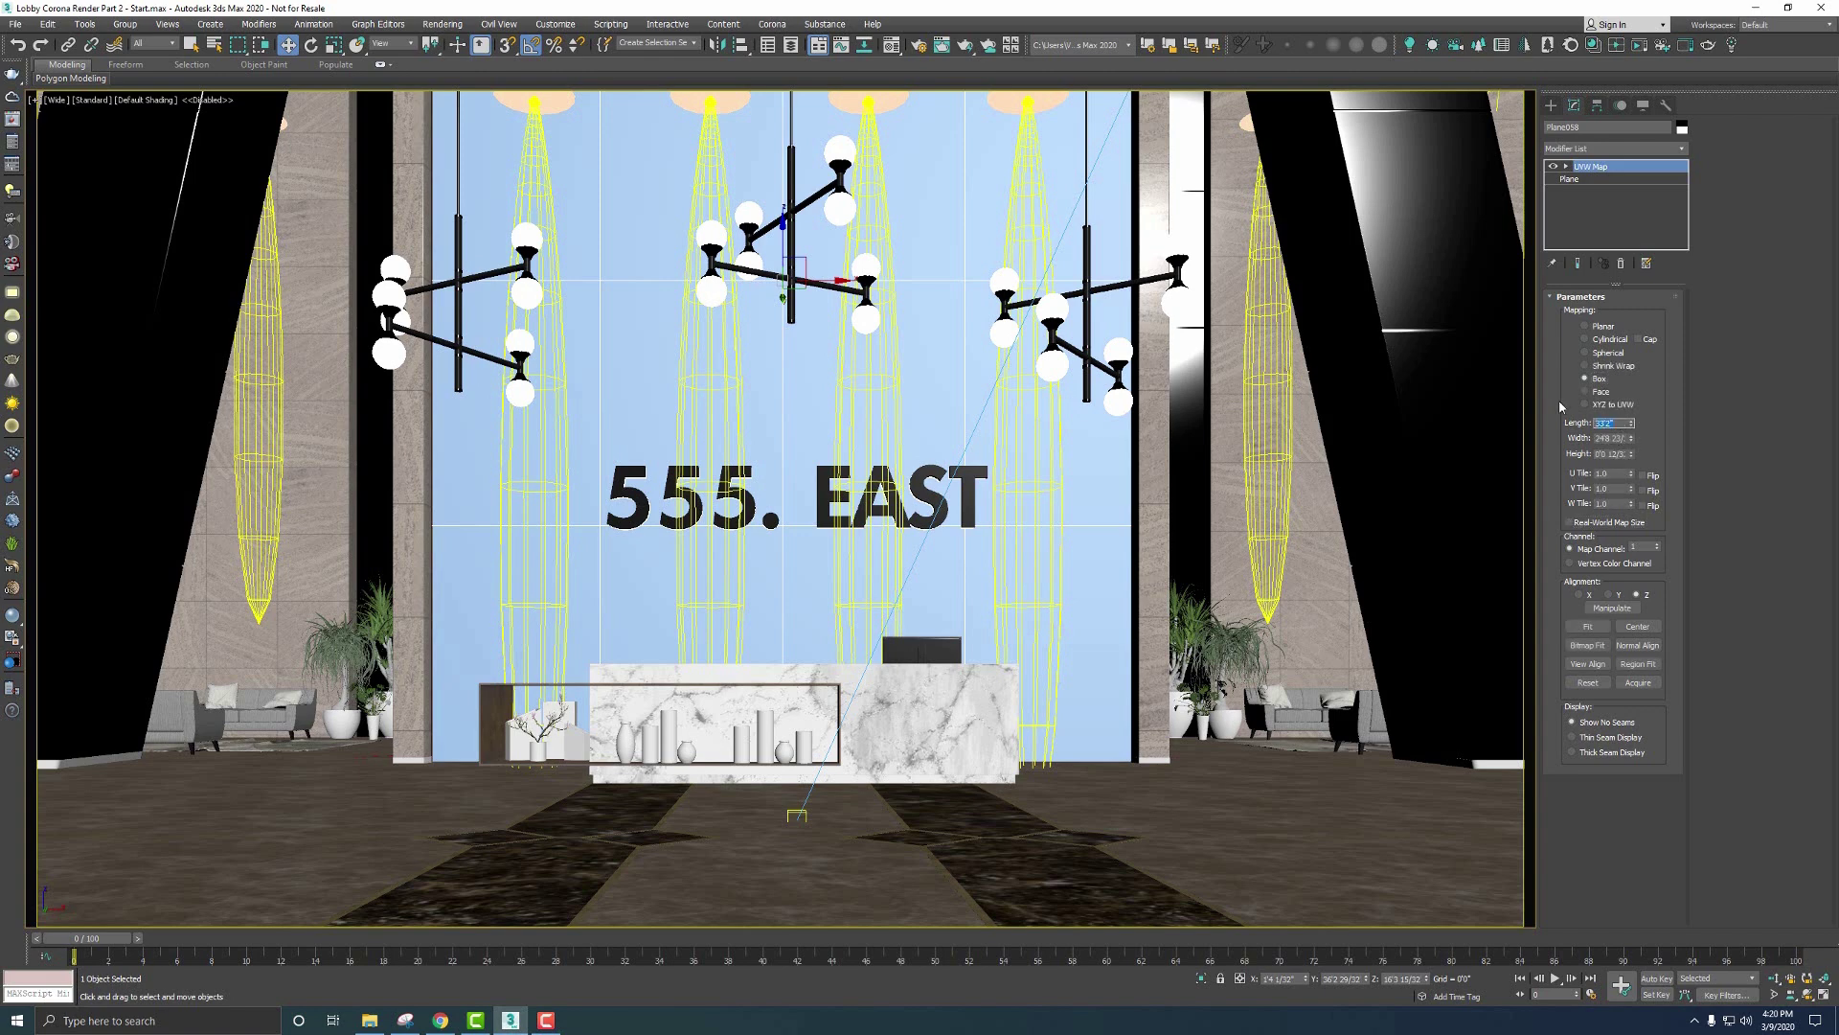
text(20')
key(Tab)
text(20')
key(Tab)
text(20')
key(Tab)
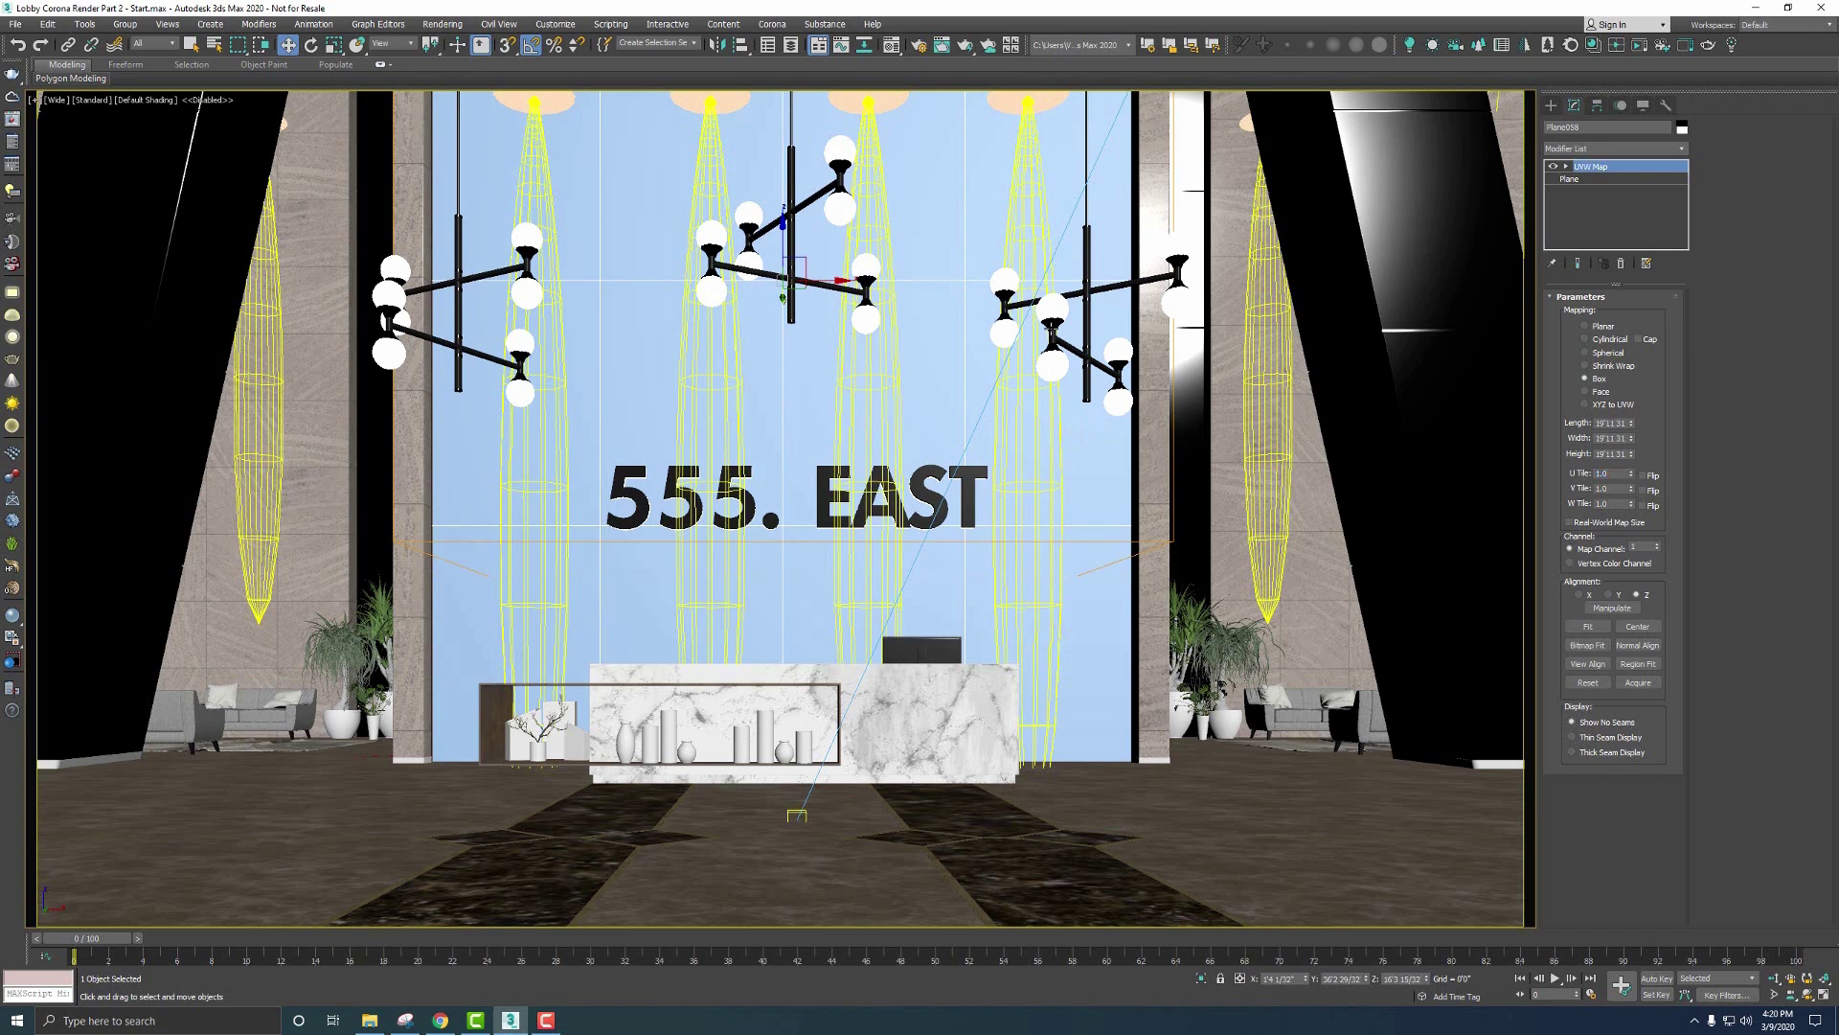
click(892, 50)
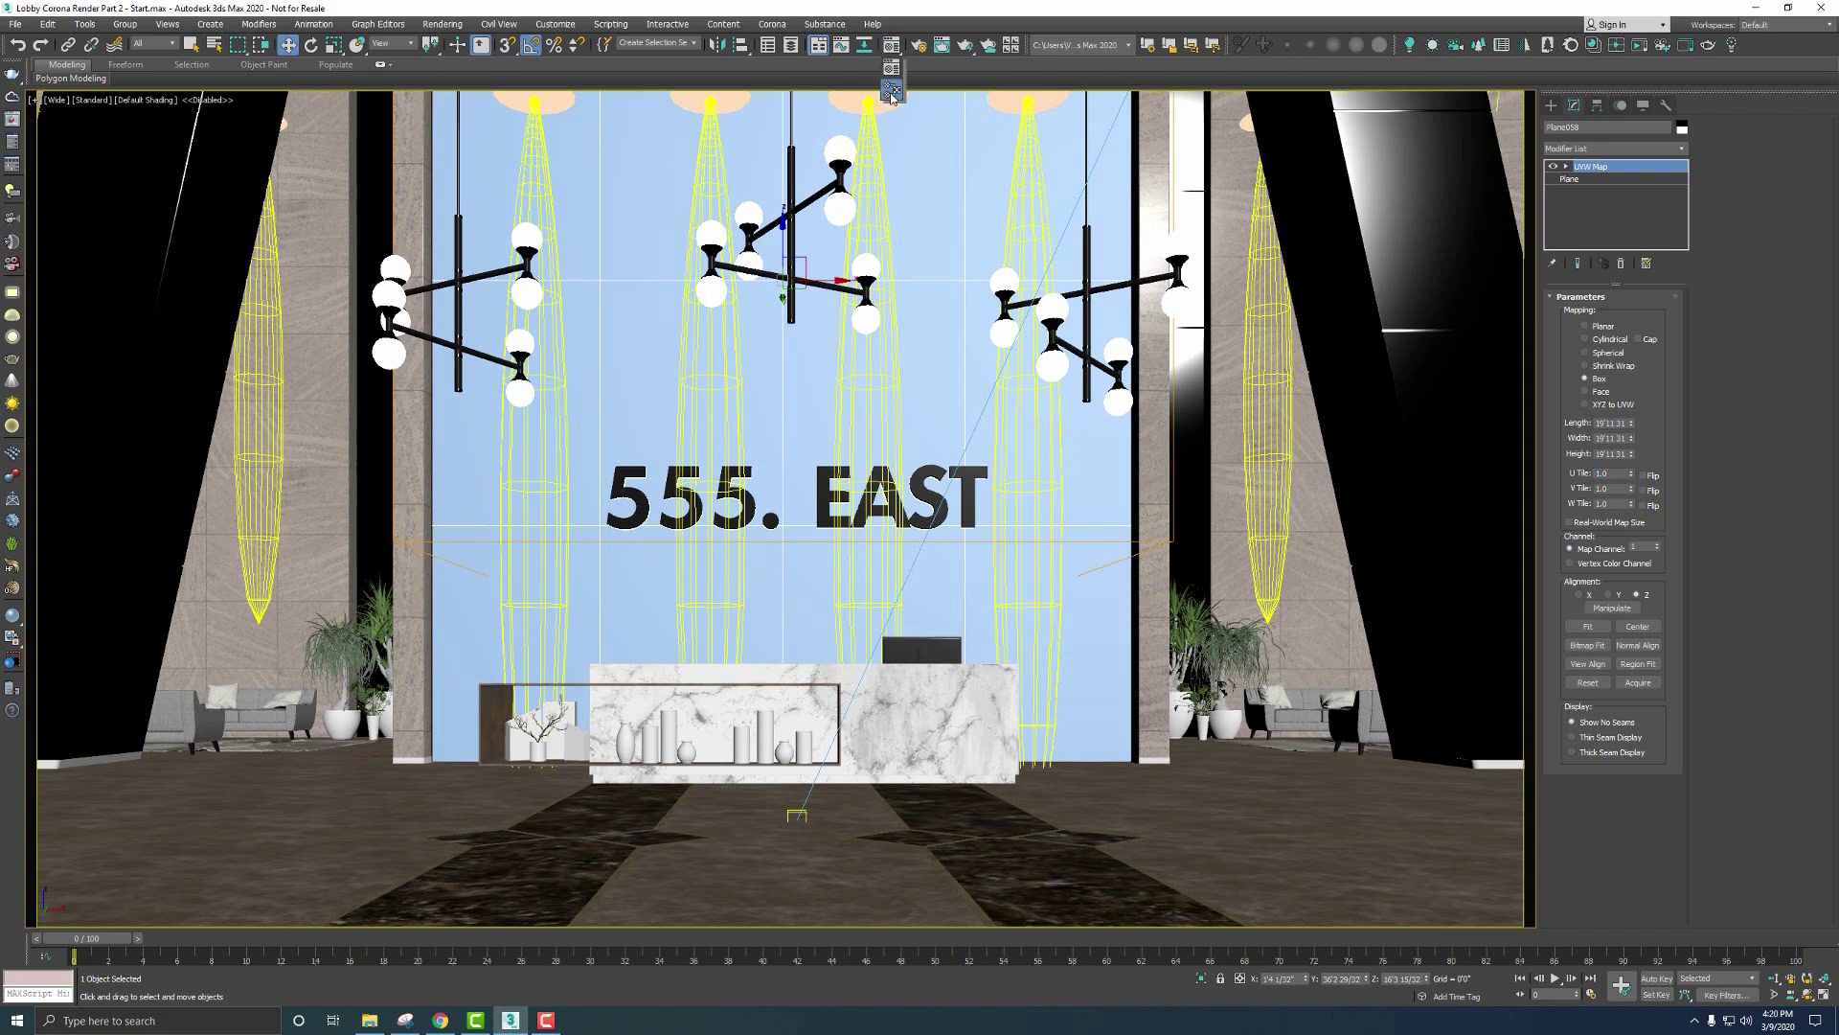
Step: Clear all nodes from the Slate Material Editor view and add a Substance2 map node
key(ctrl+a)
key(Delete)
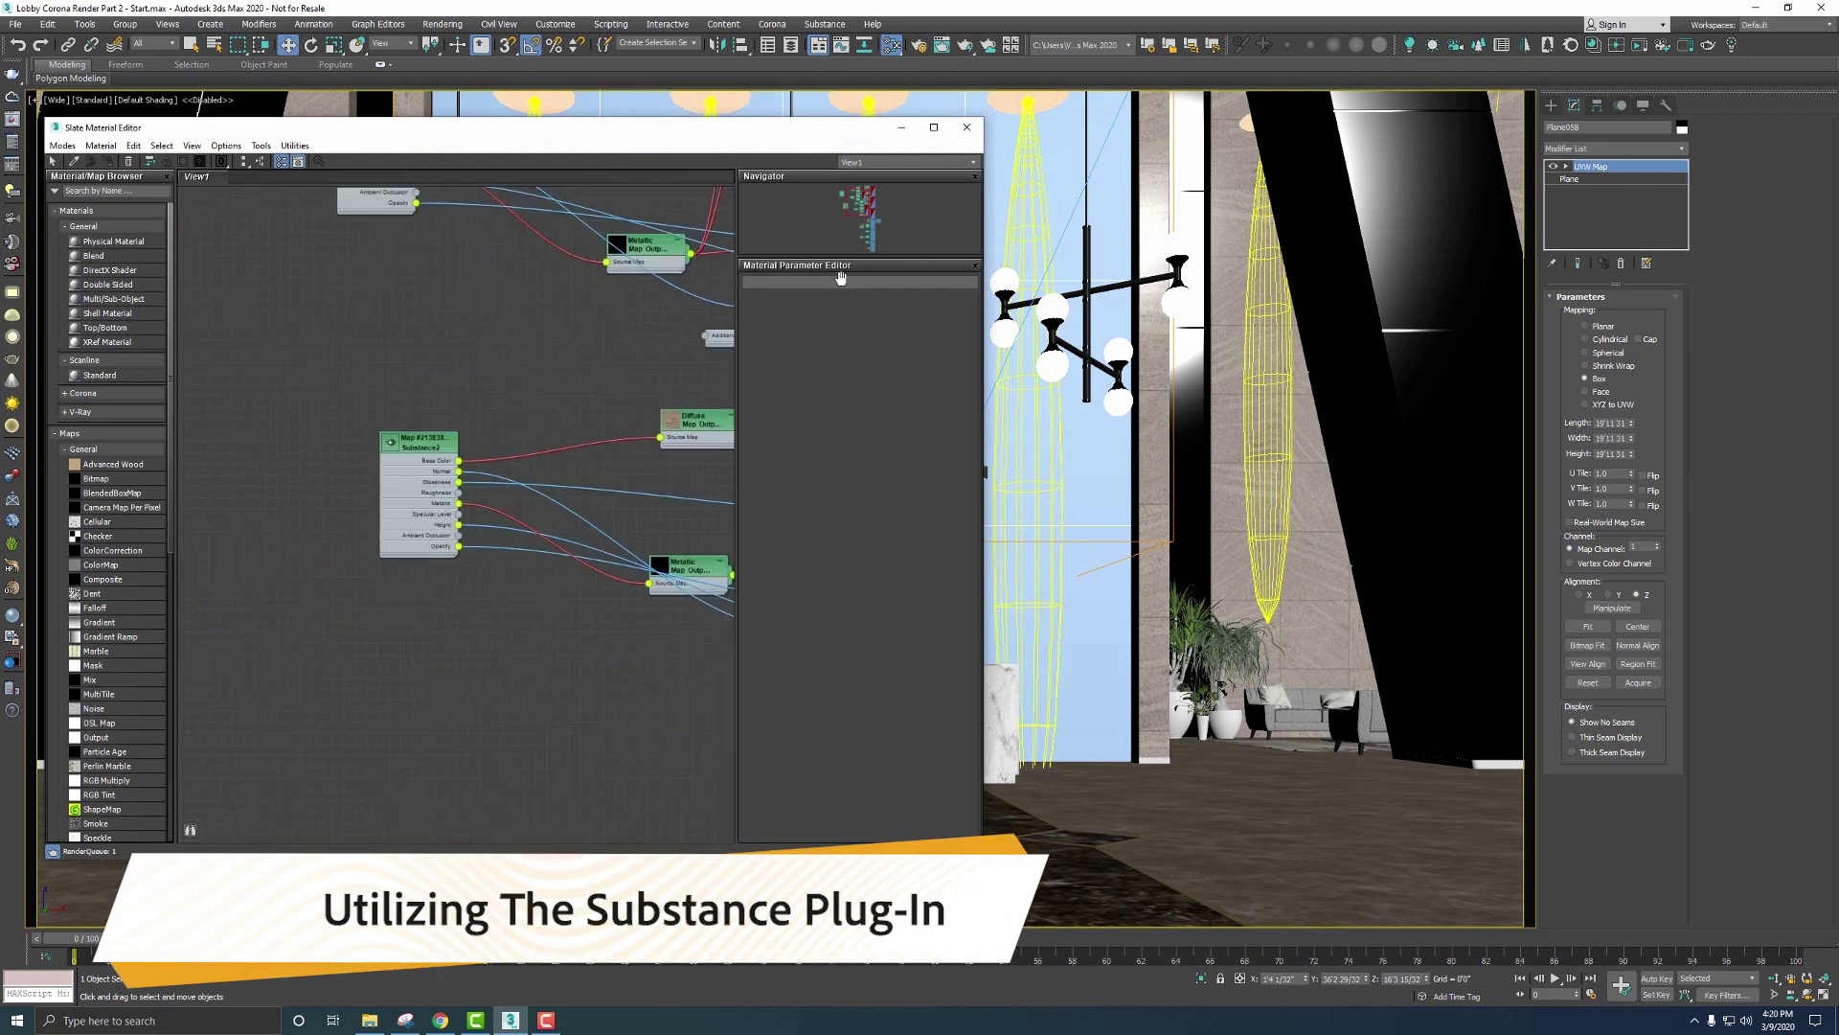
key(s)
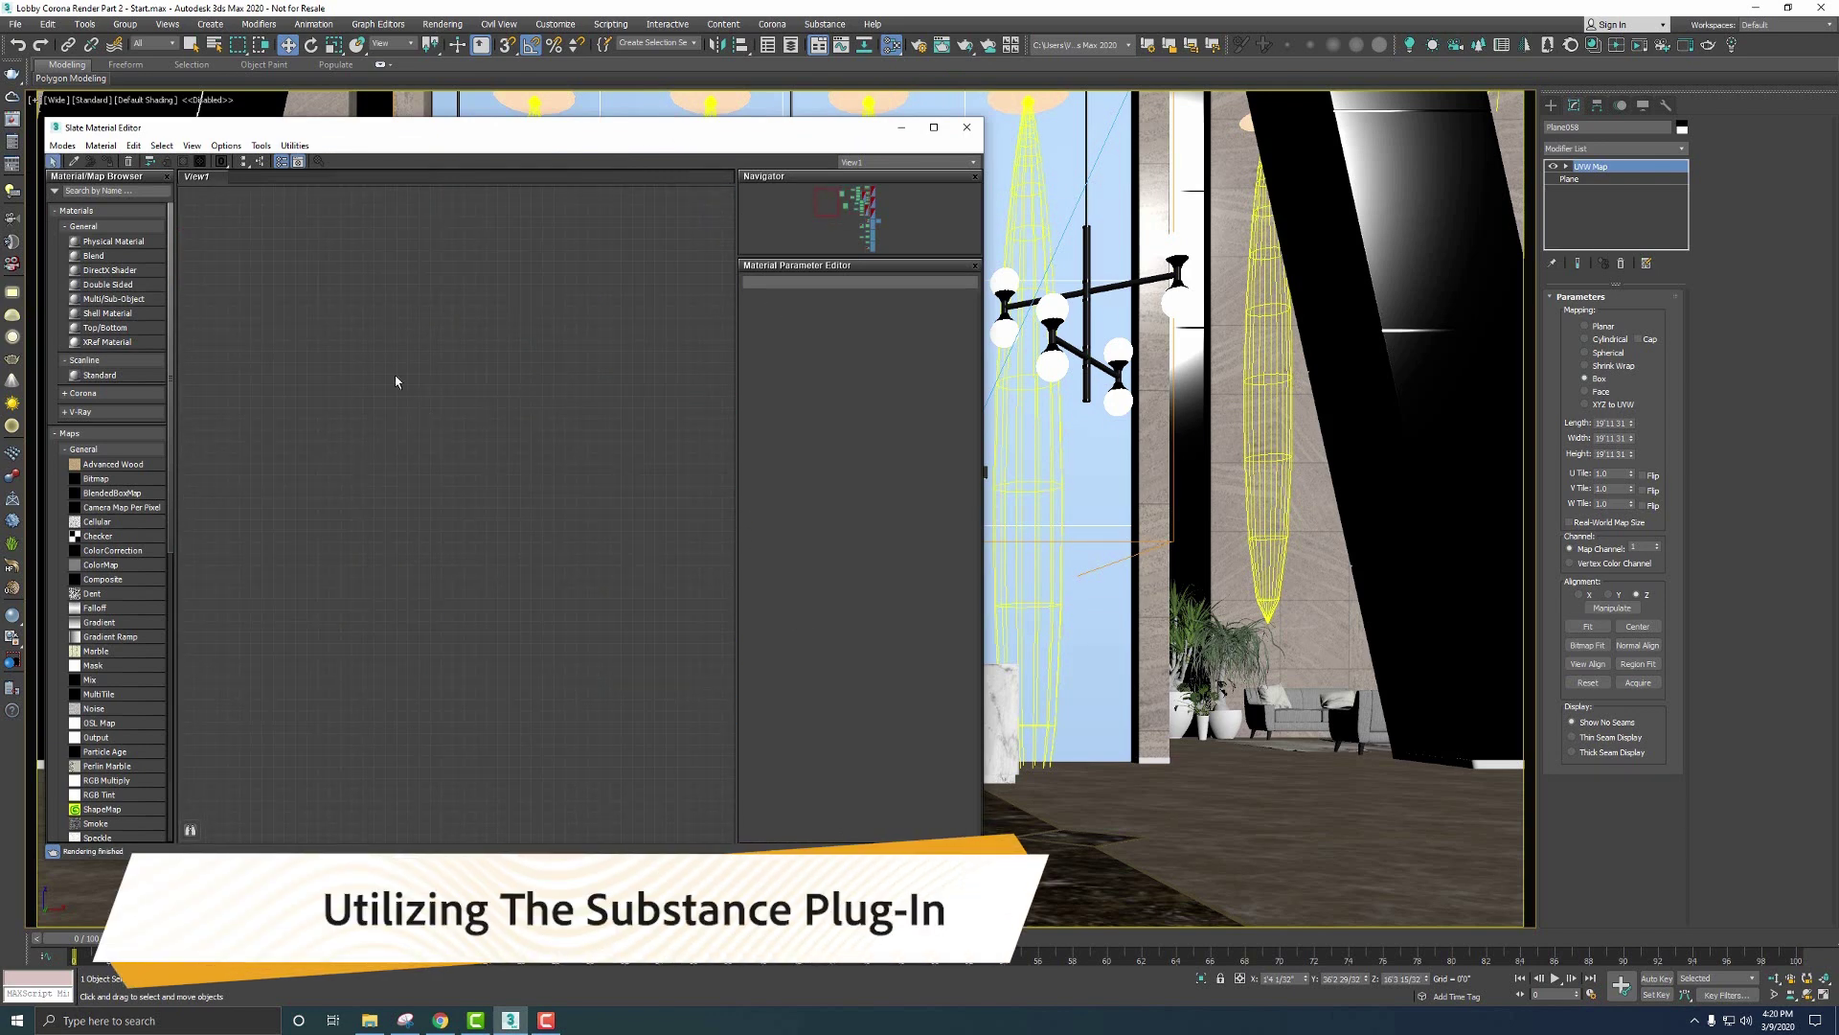
click(104, 191)
text(sub)
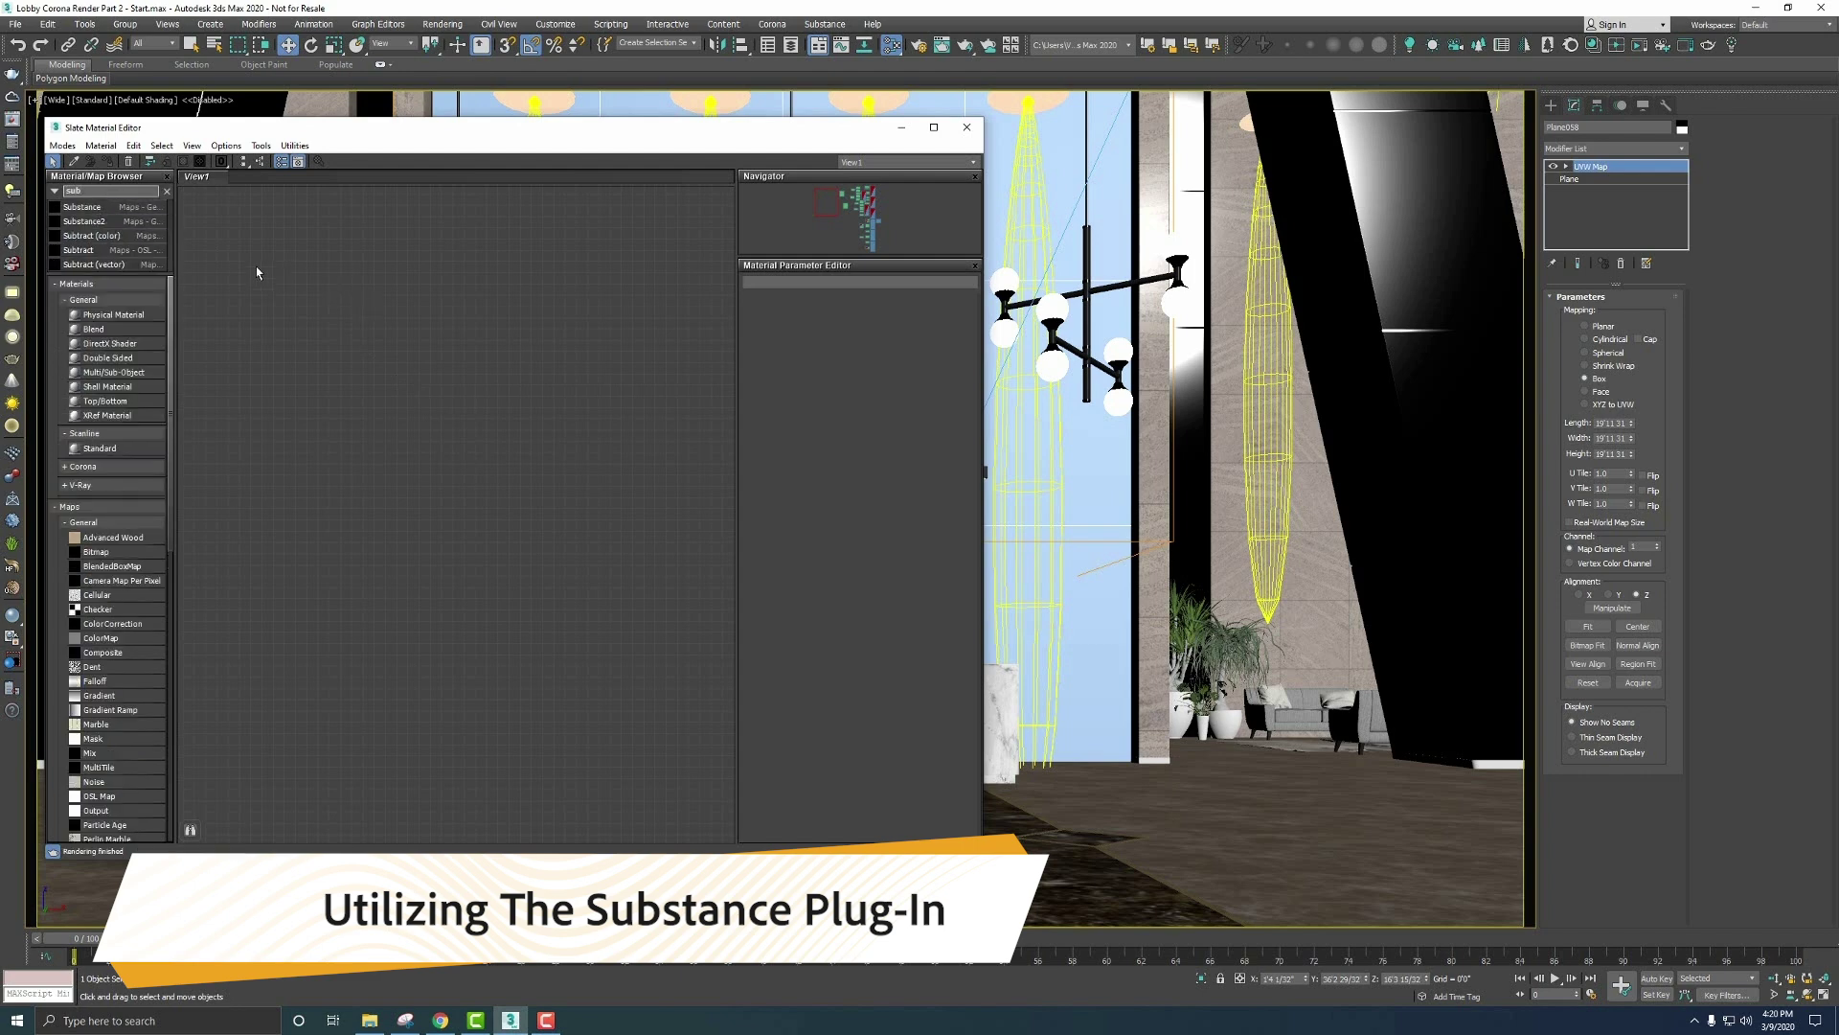
right_click(436, 333)
mouse_move(498, 353)
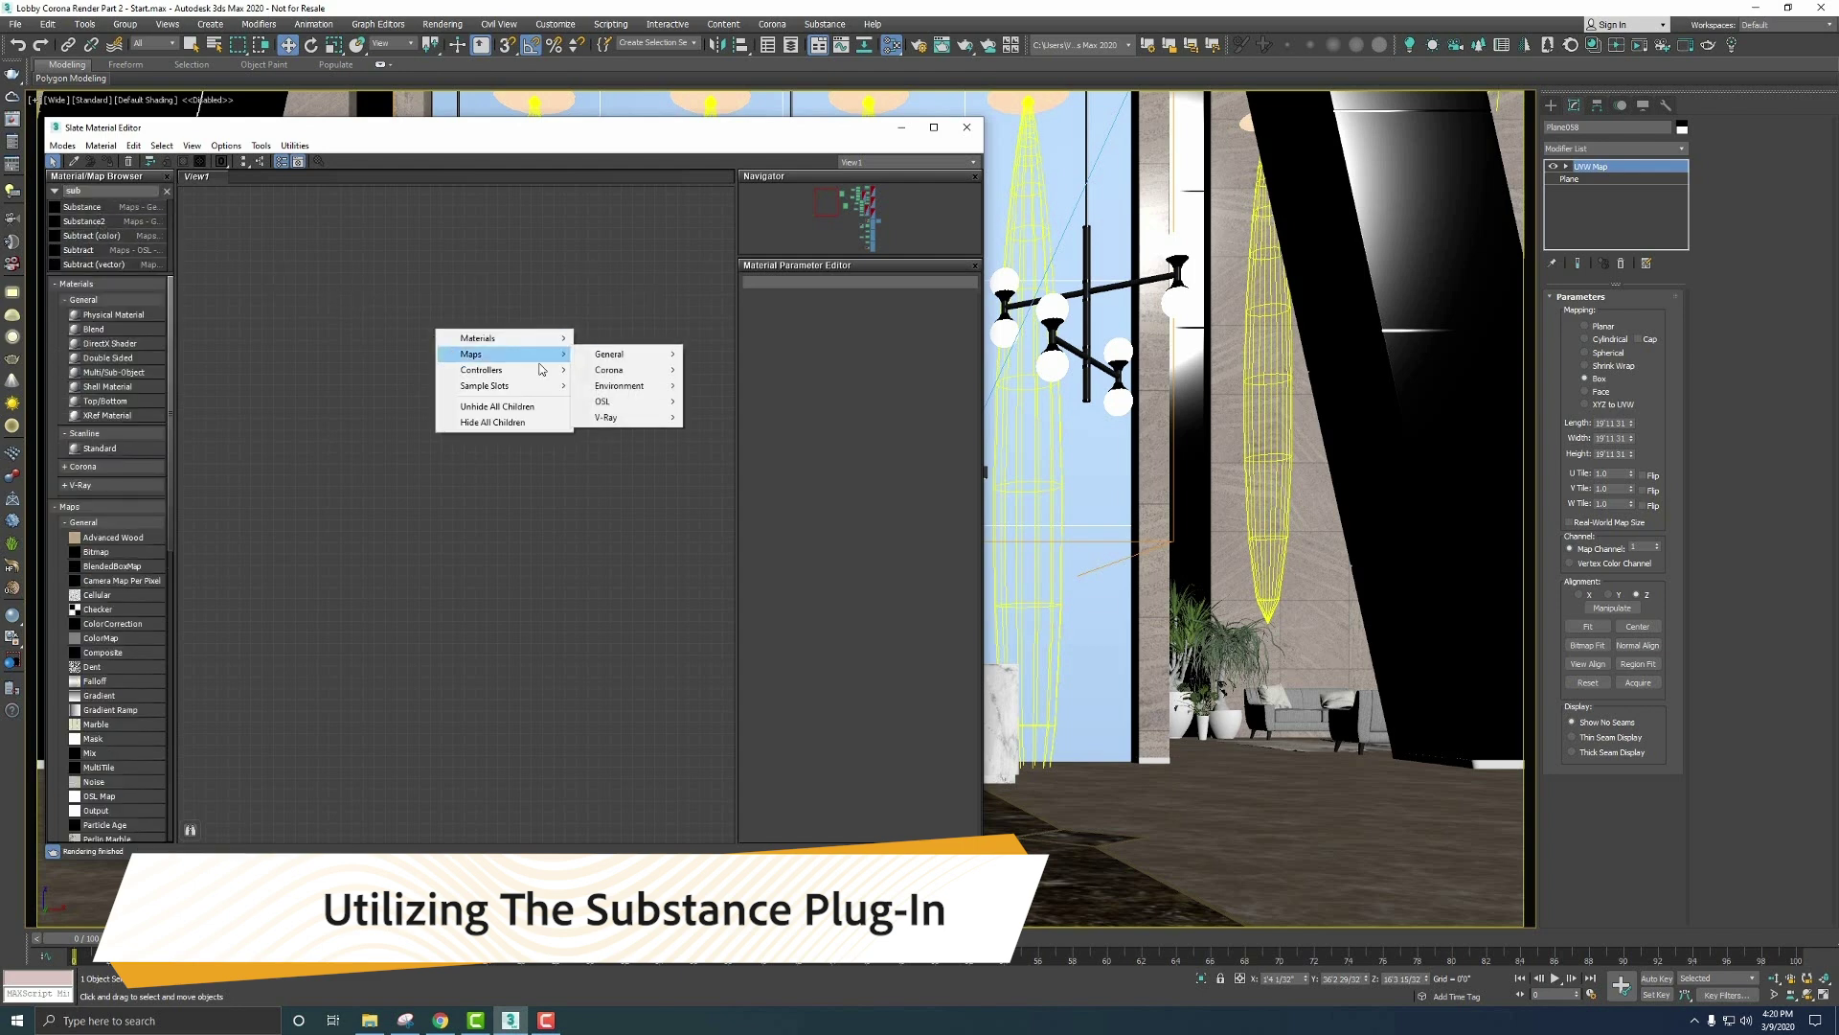
mouse_move(622, 354)
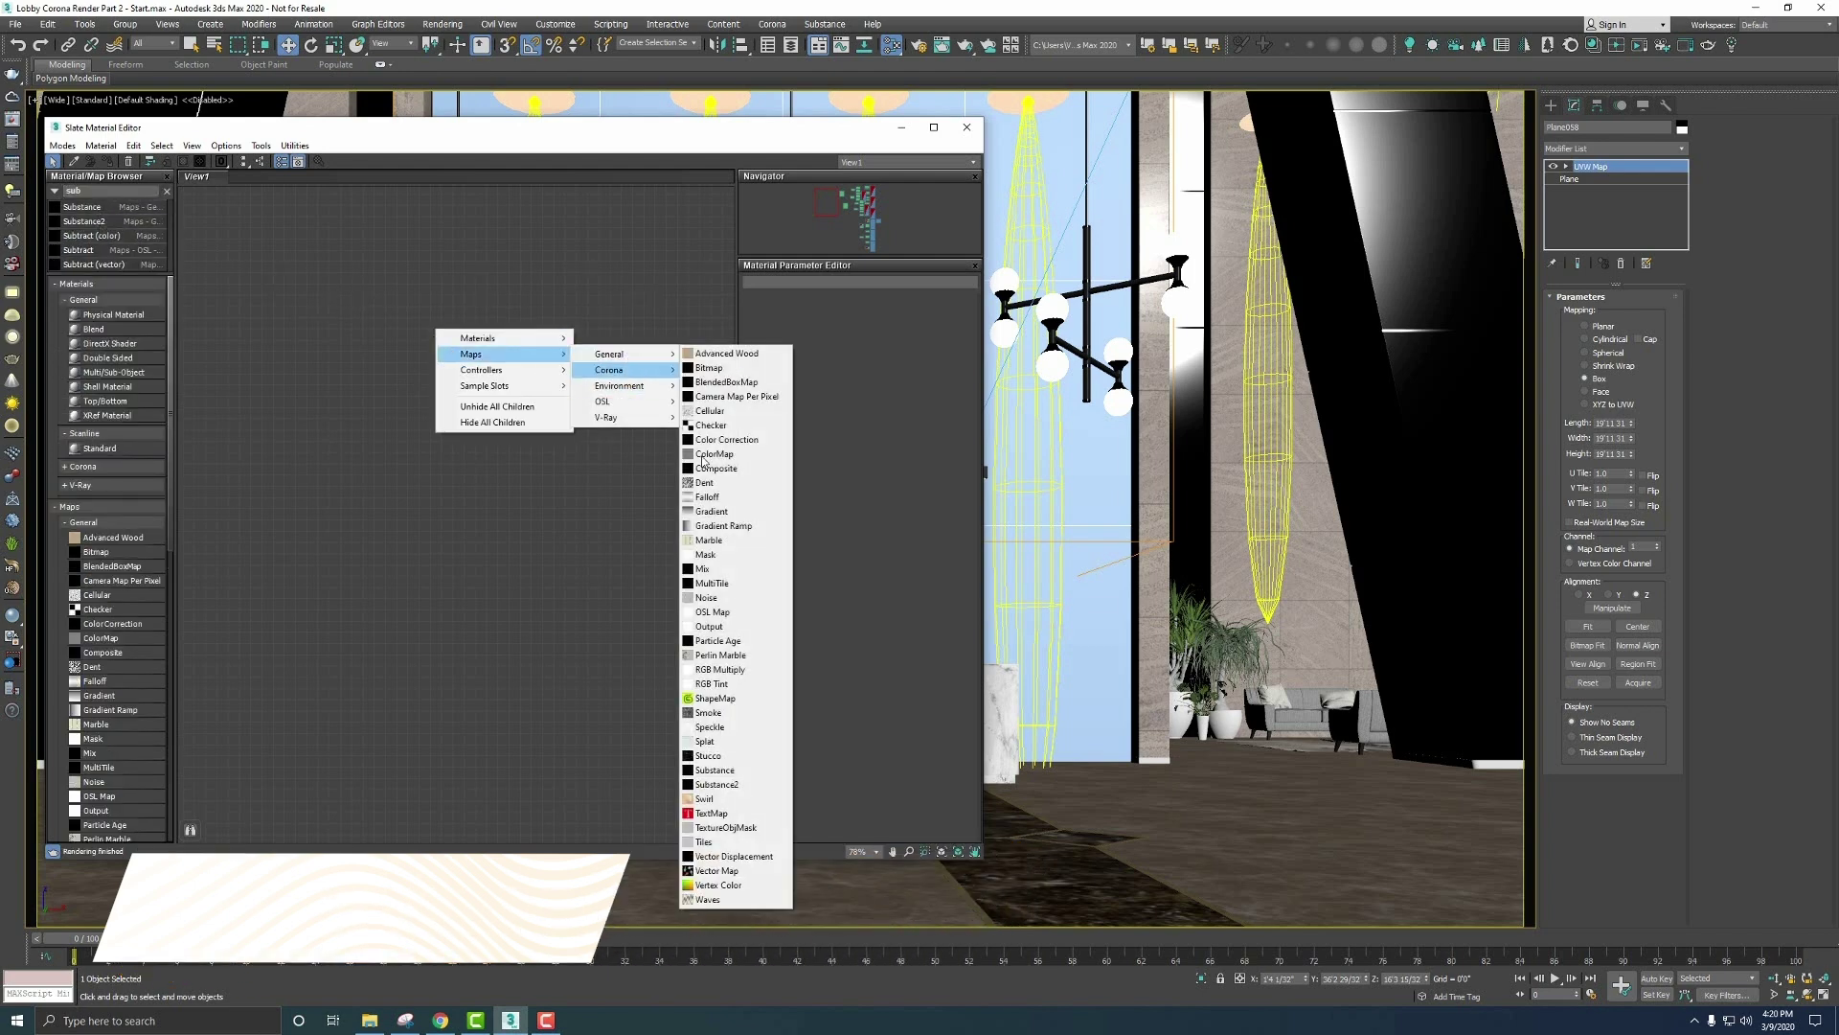
click(717, 784)
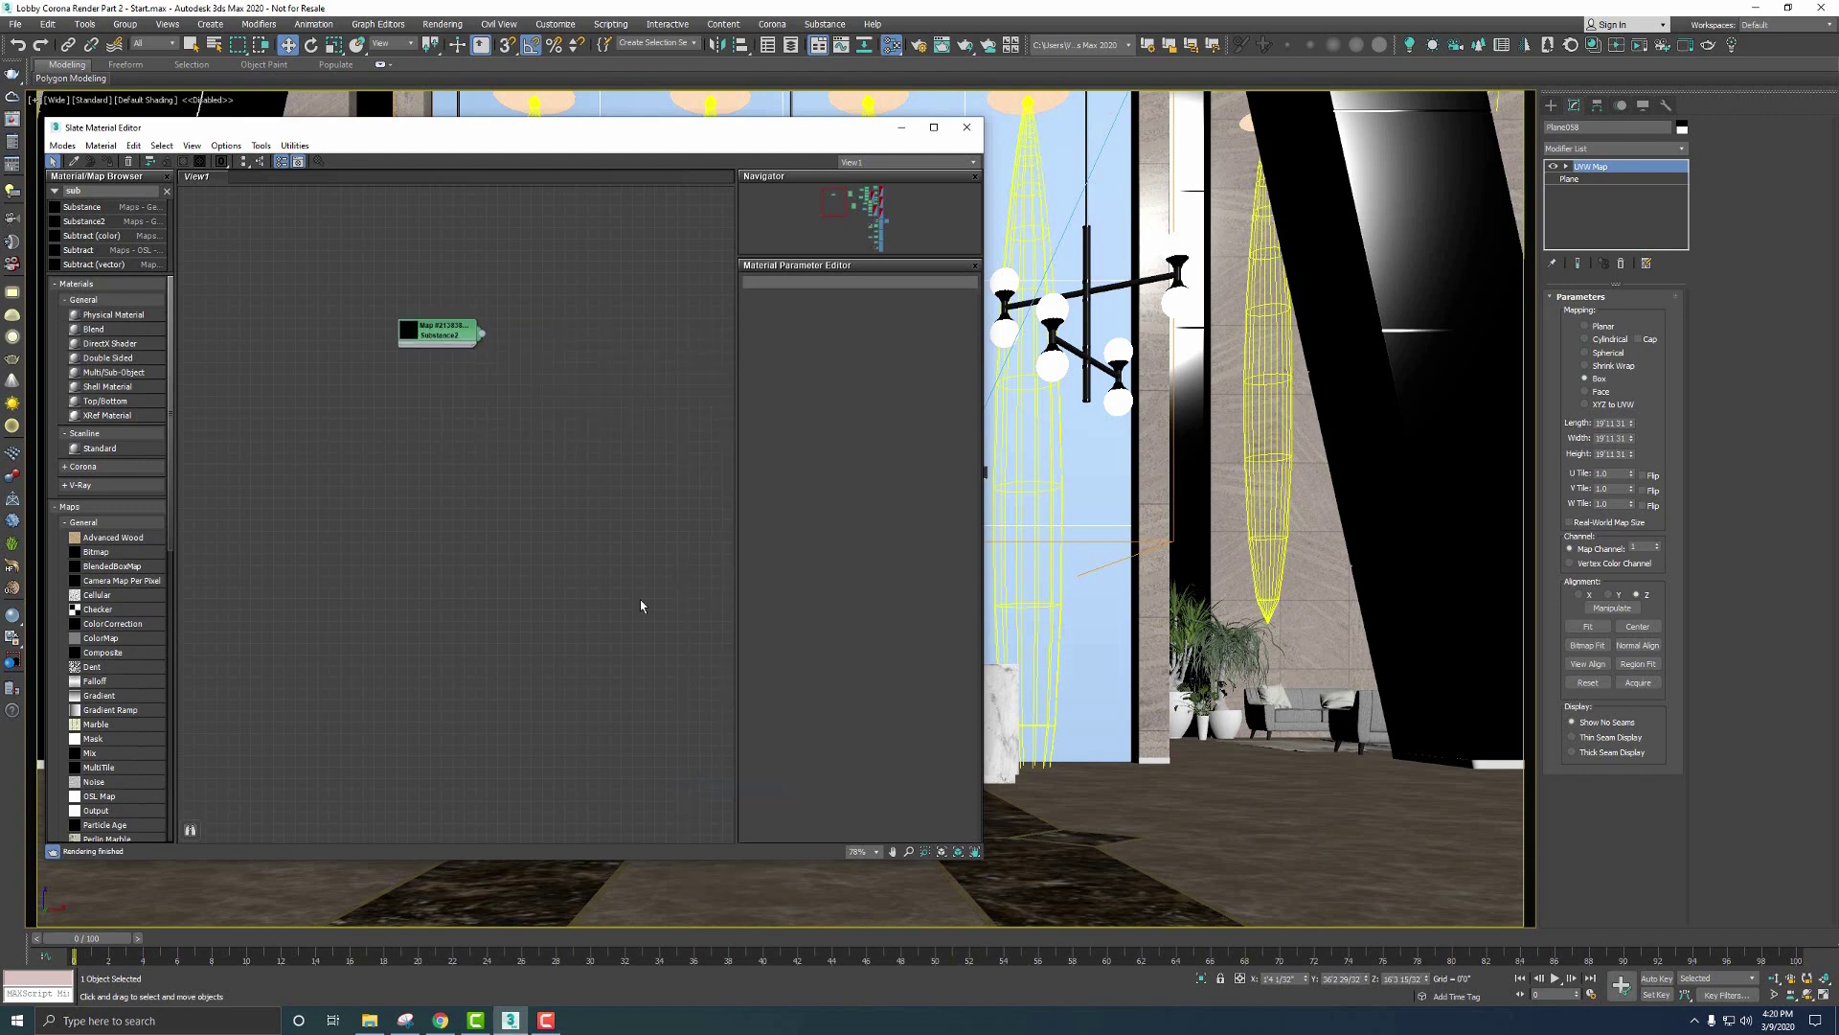
Step: Load Rockwall.sbsar into the Substance map at 2048 x 2048 output and convert it to Corona
double_click(449, 334)
click(792, 327)
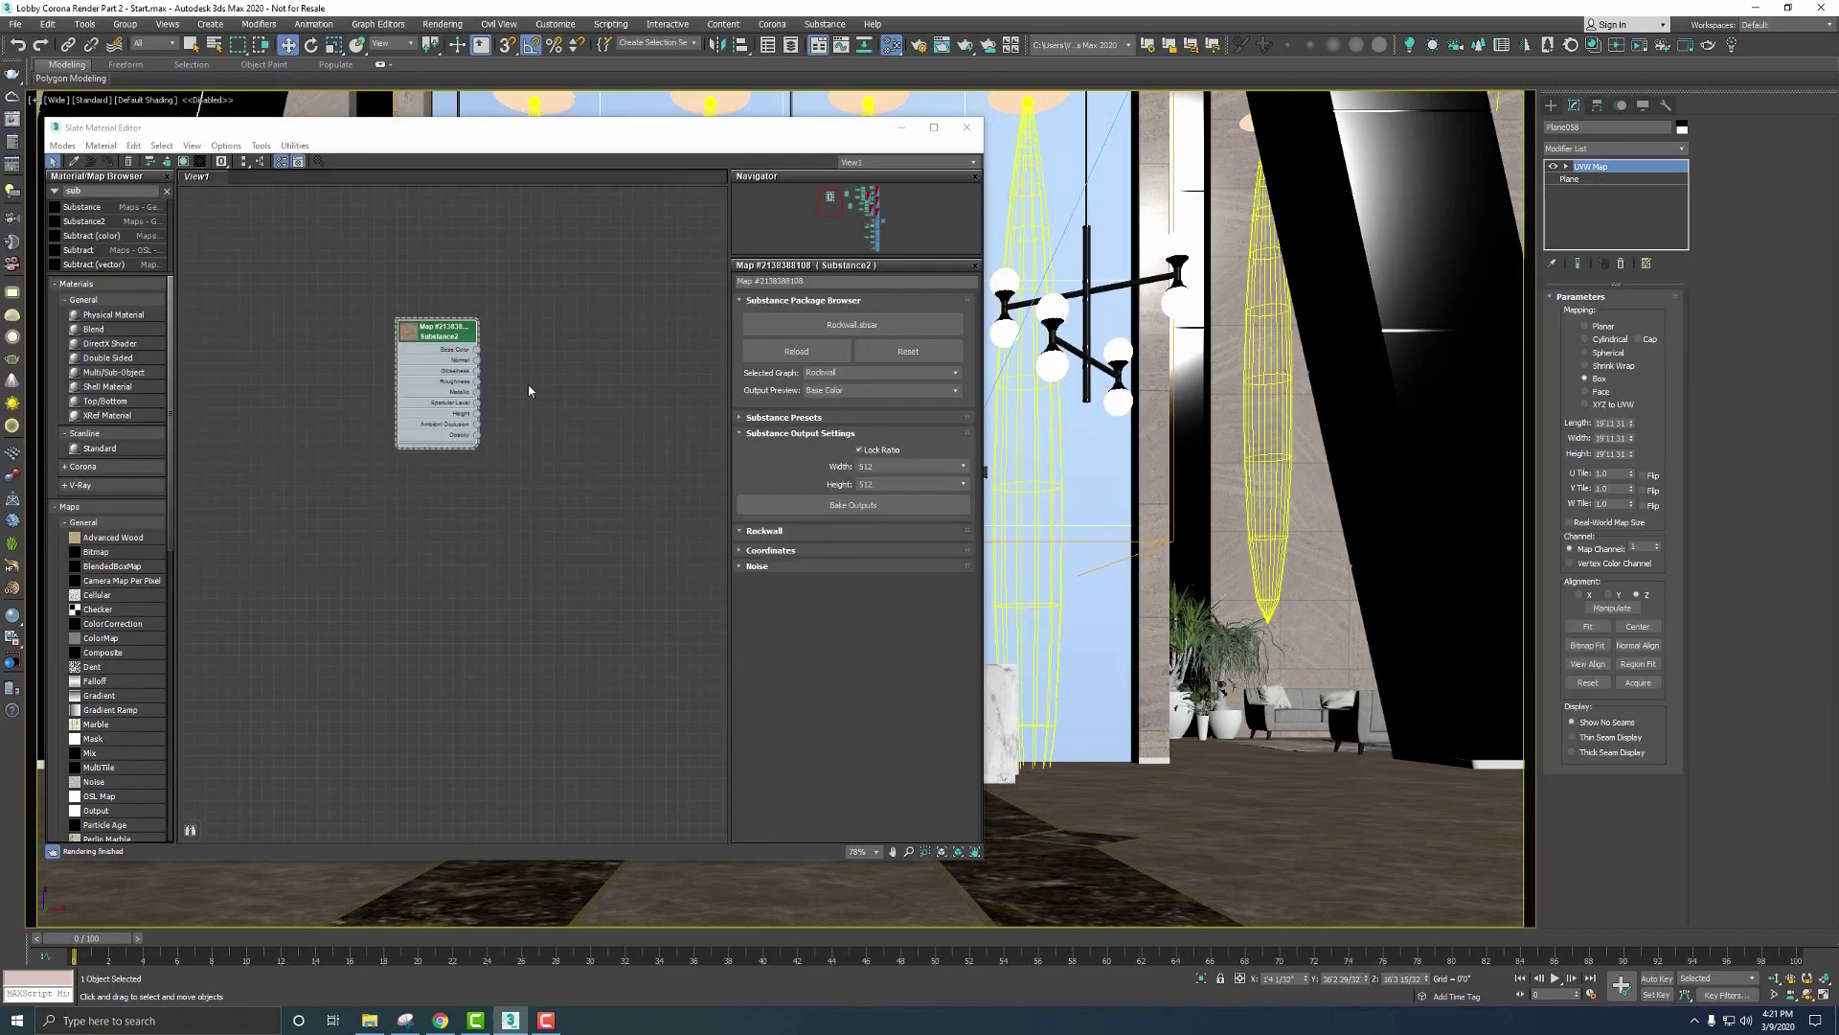
drag(439, 334, 442, 351)
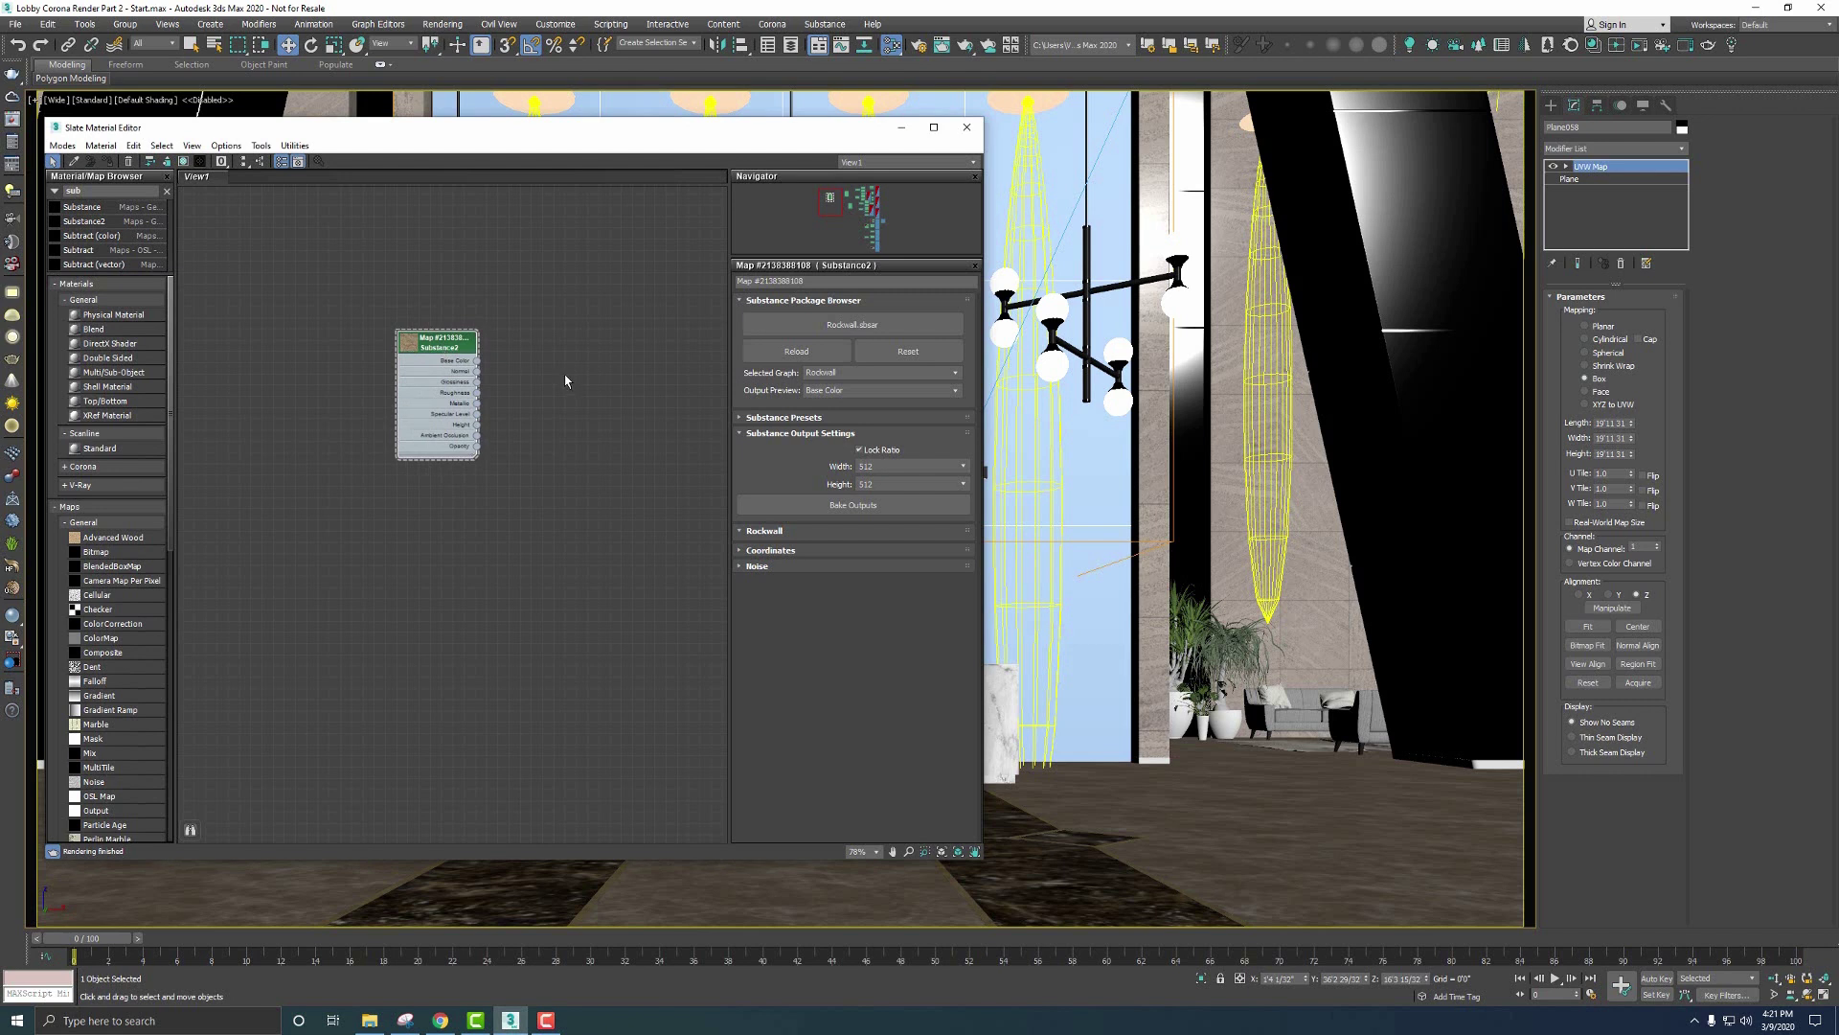
click(889, 465)
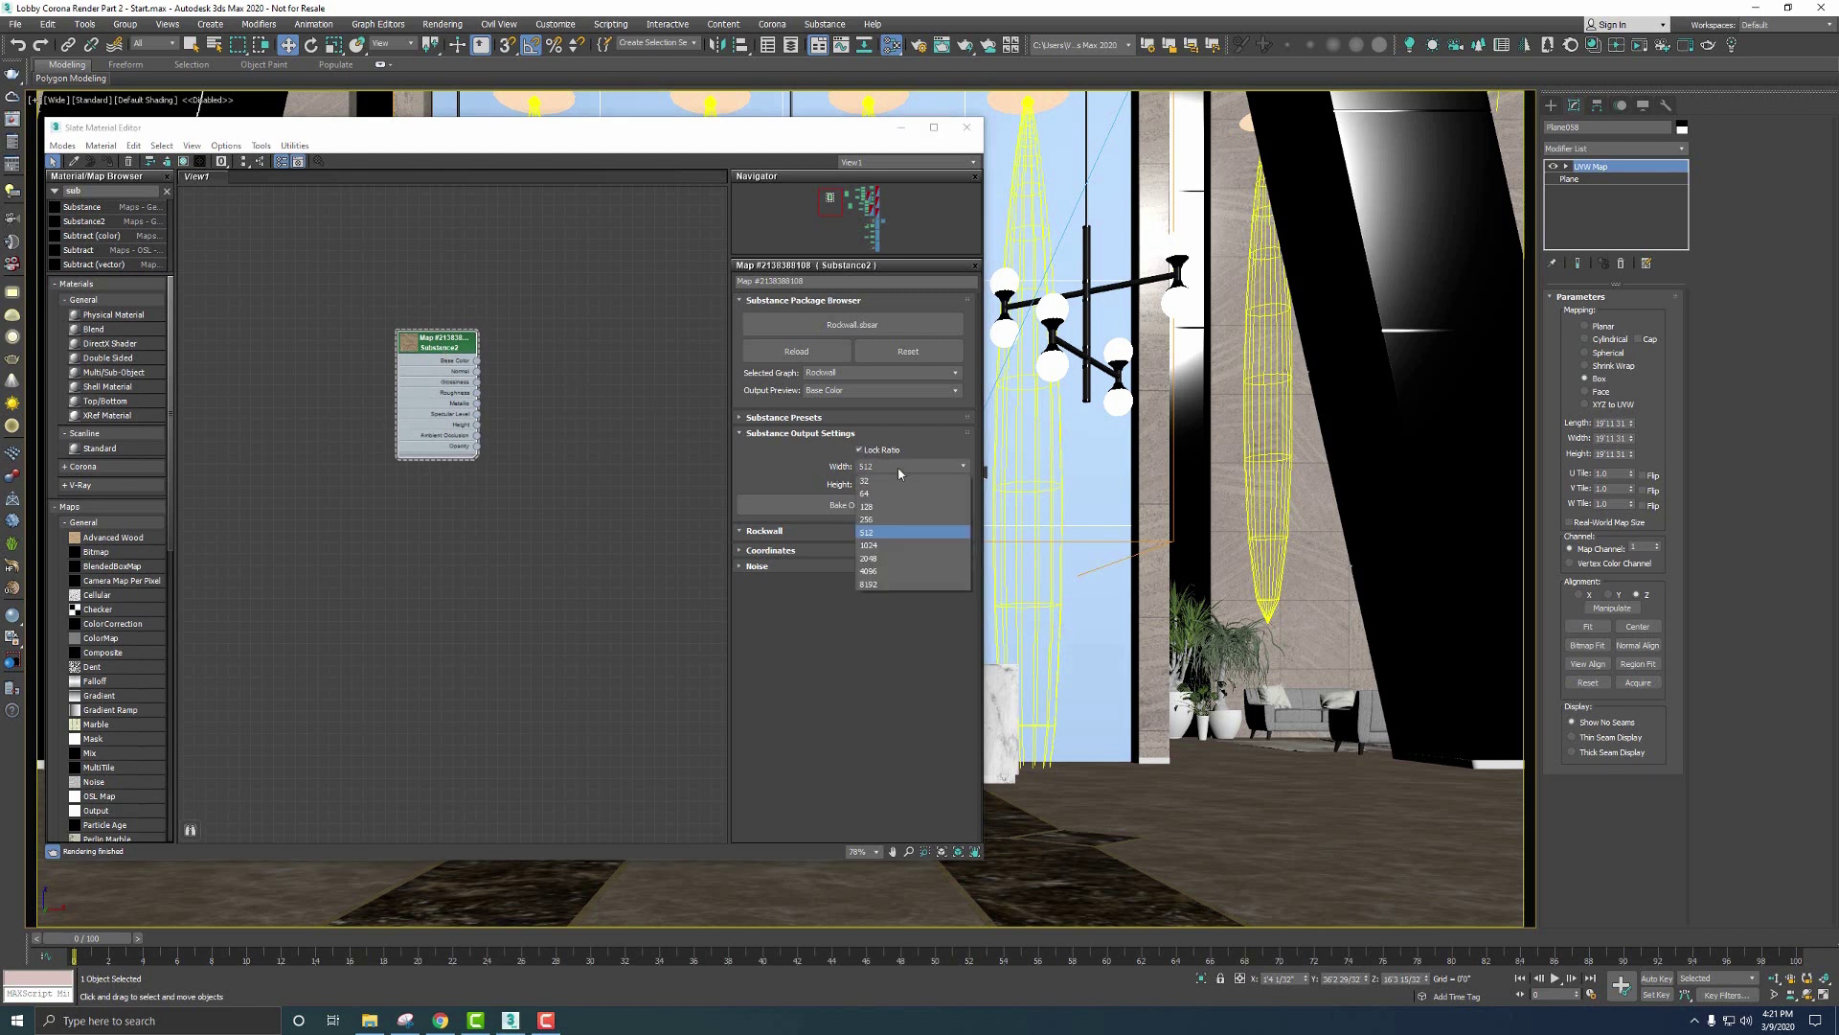
click(881, 558)
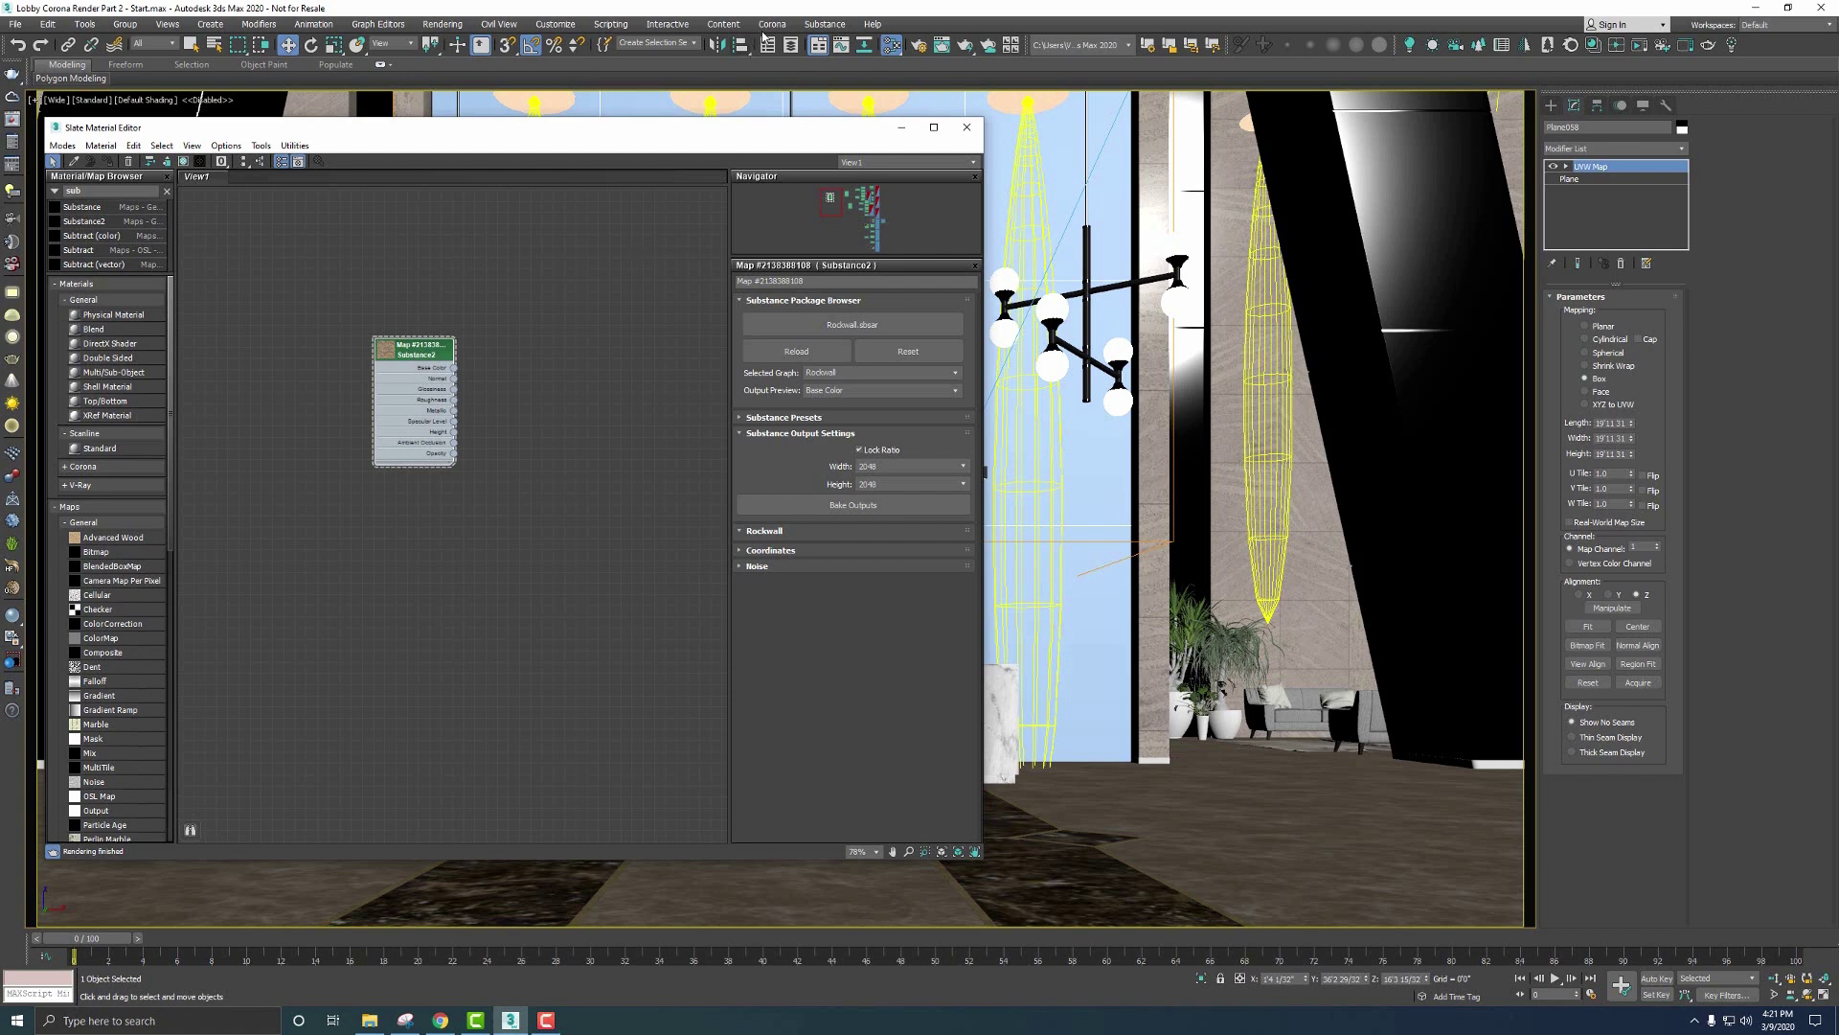
click(824, 24)
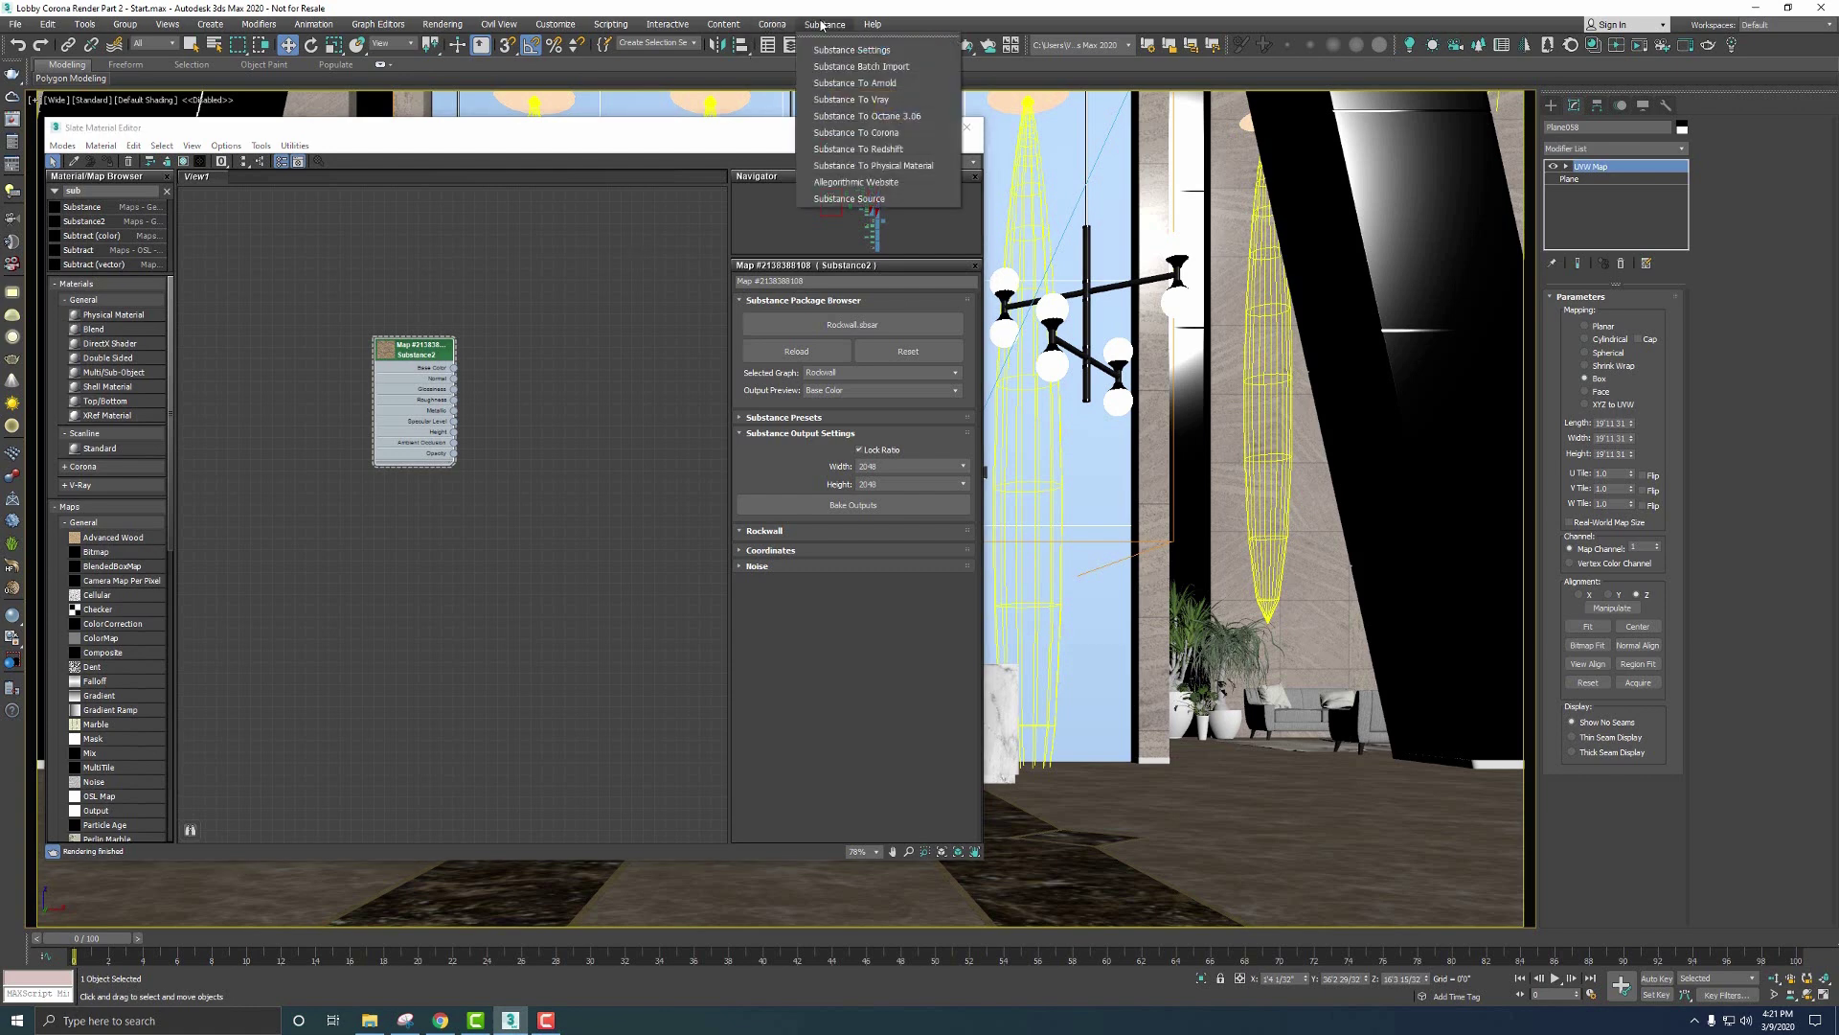
click(856, 133)
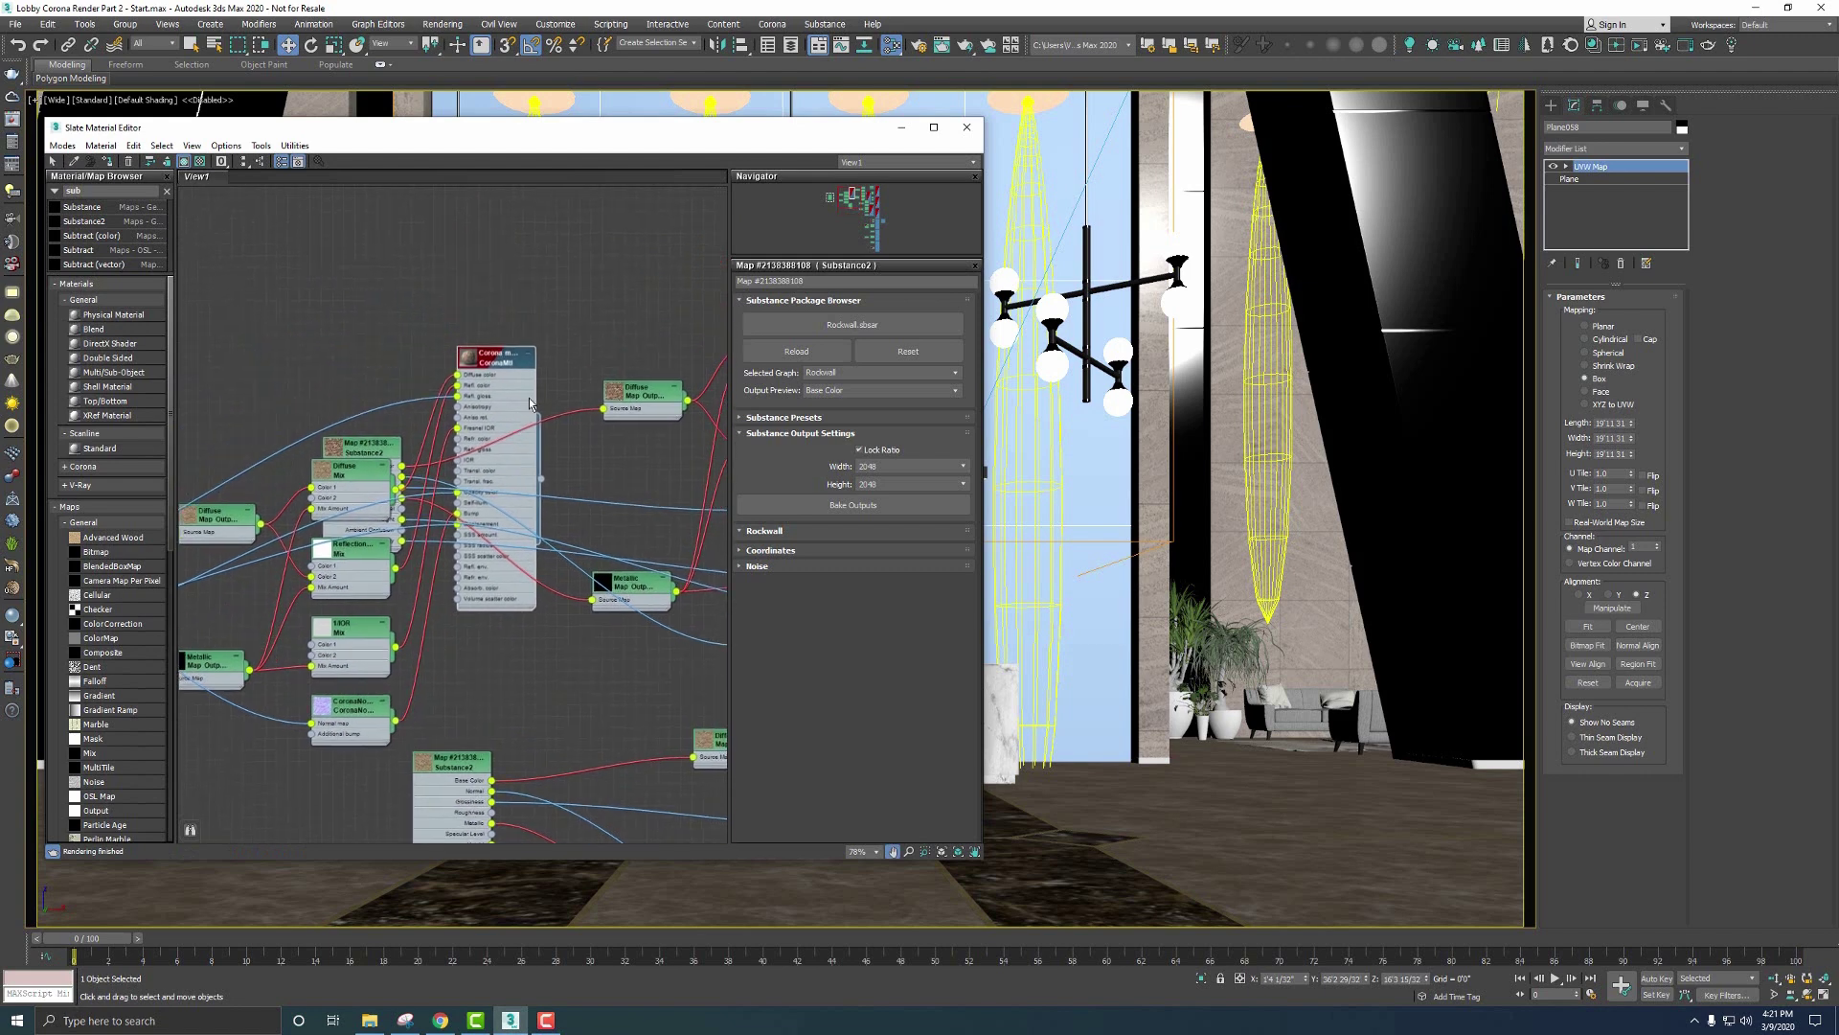
Step: Assign the Corona Rockwall material to Plane038 and show it shaded in the viewport
right_click(500, 358)
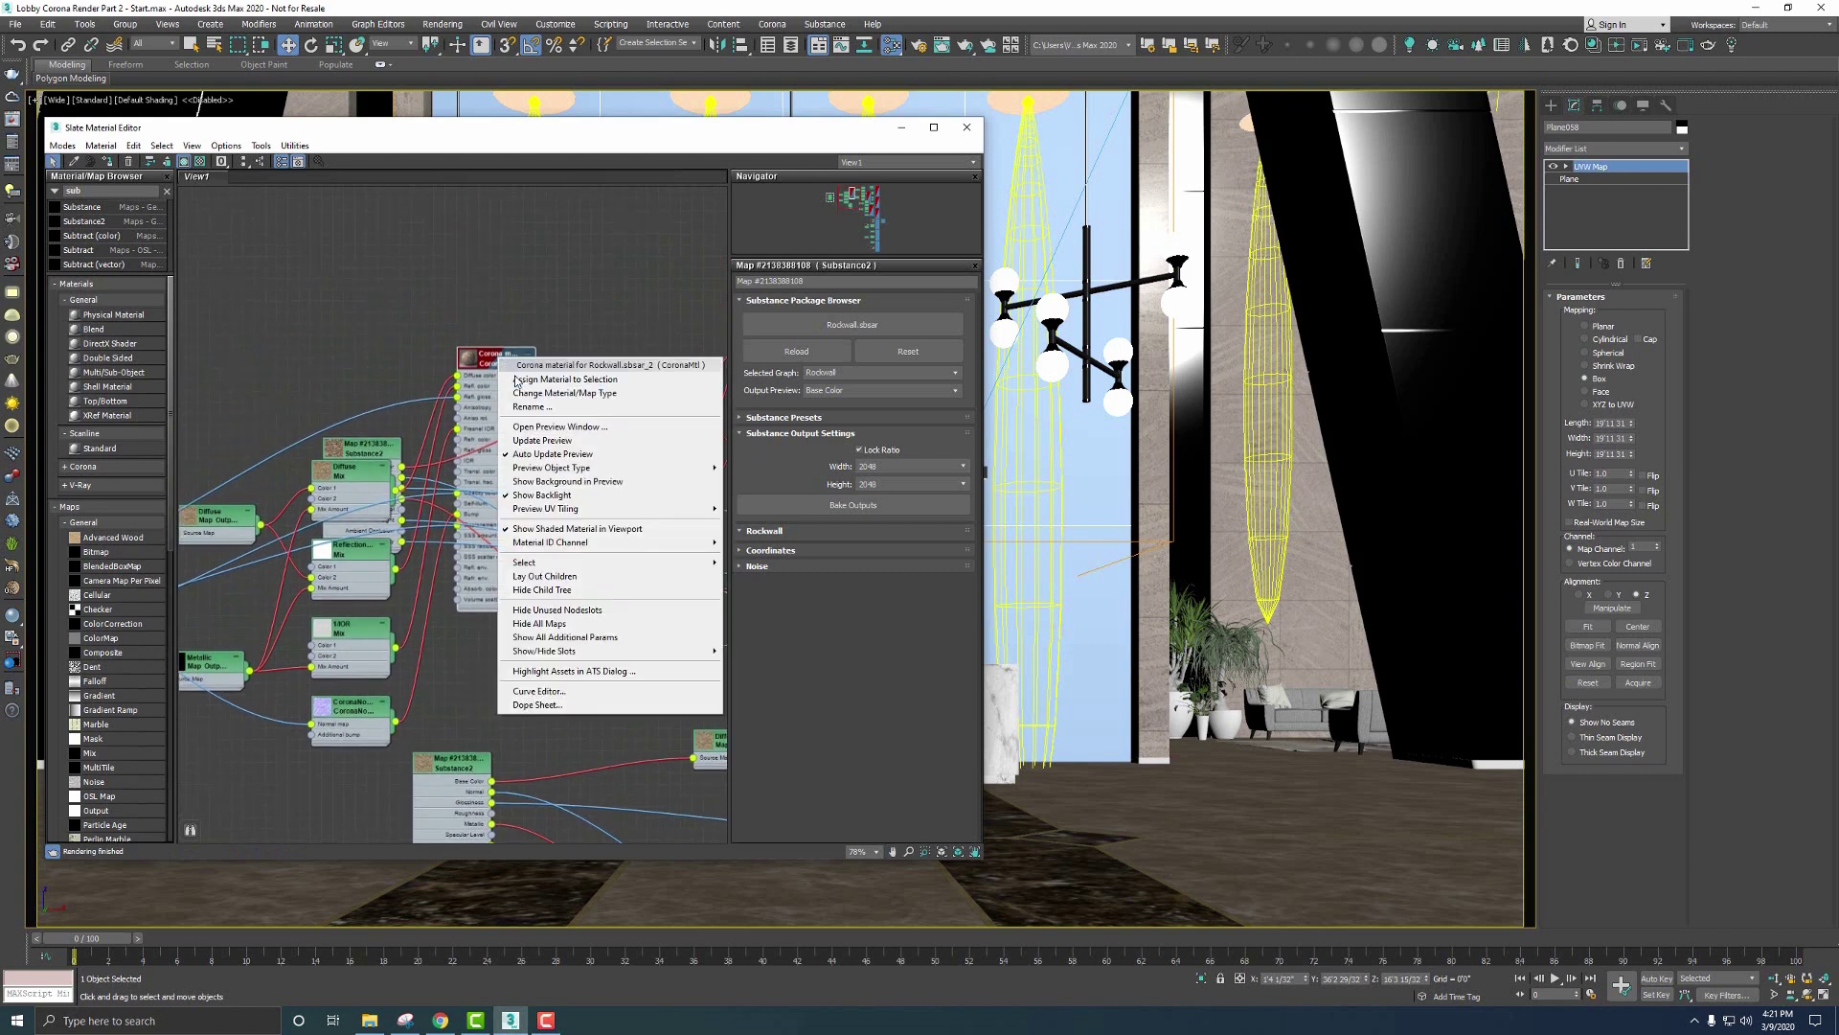
click(517, 379)
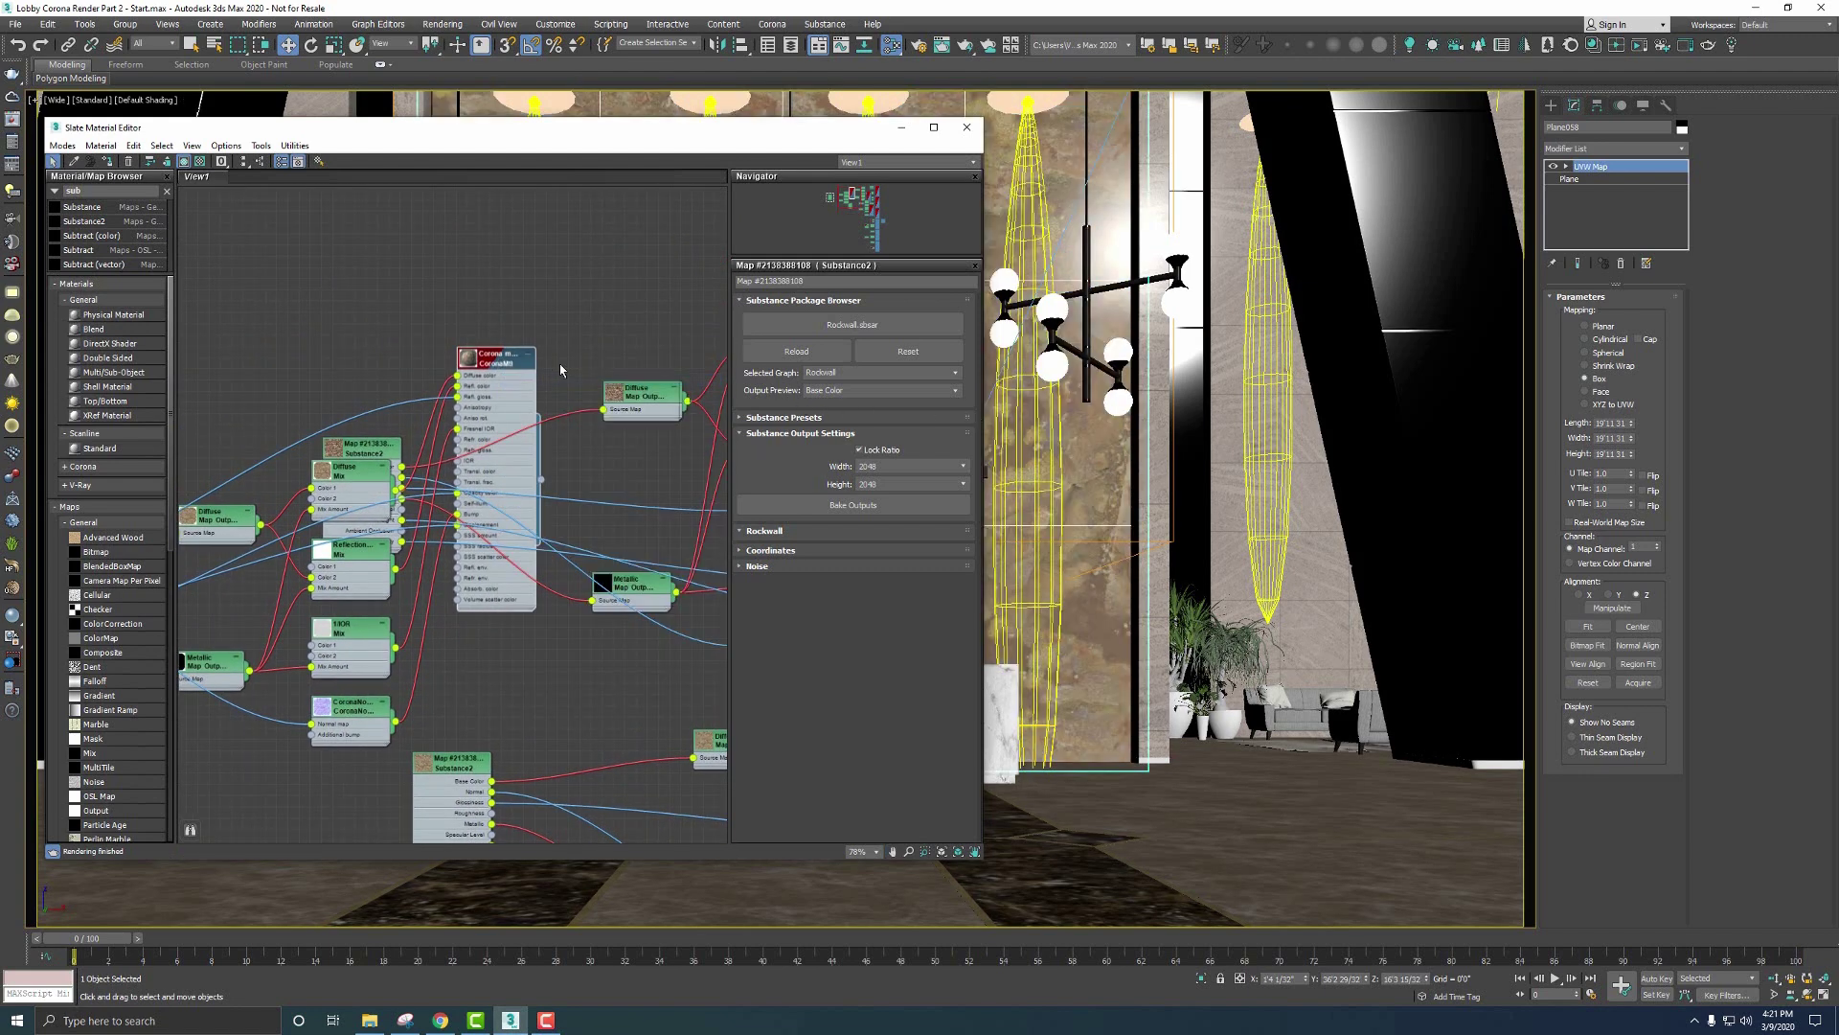
right_click(502, 370)
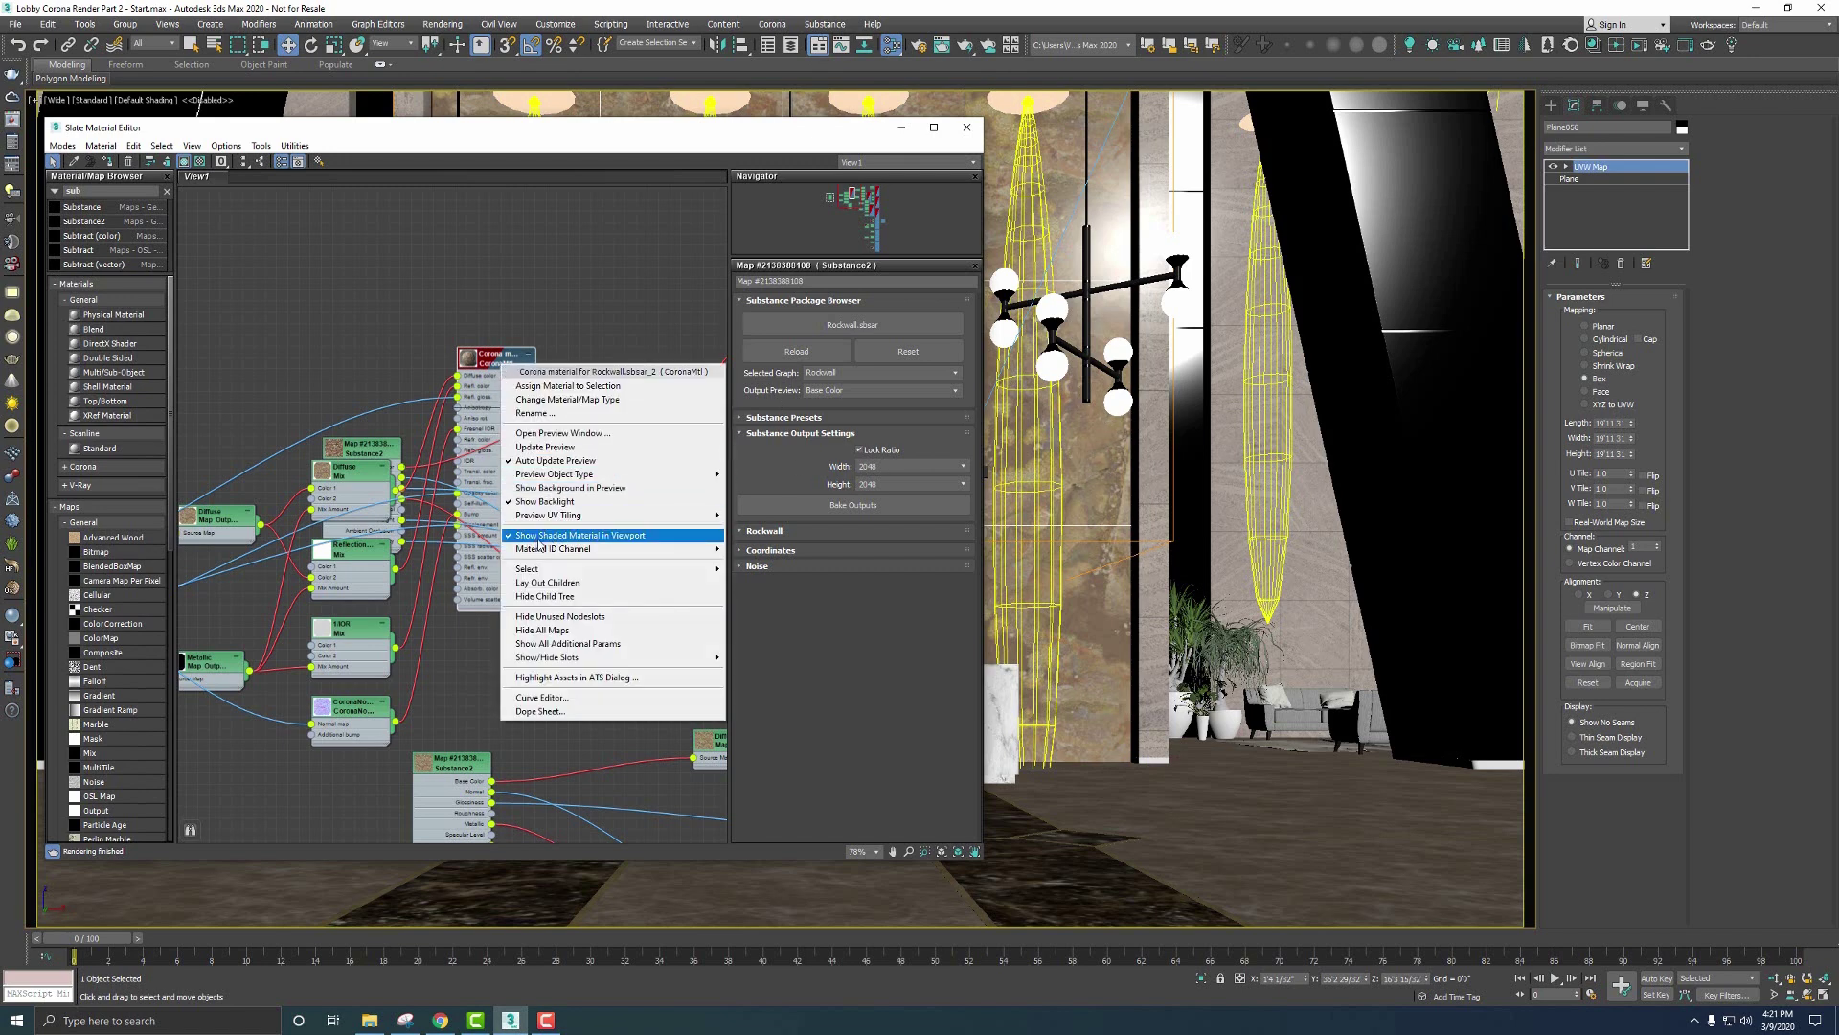
click(622, 533)
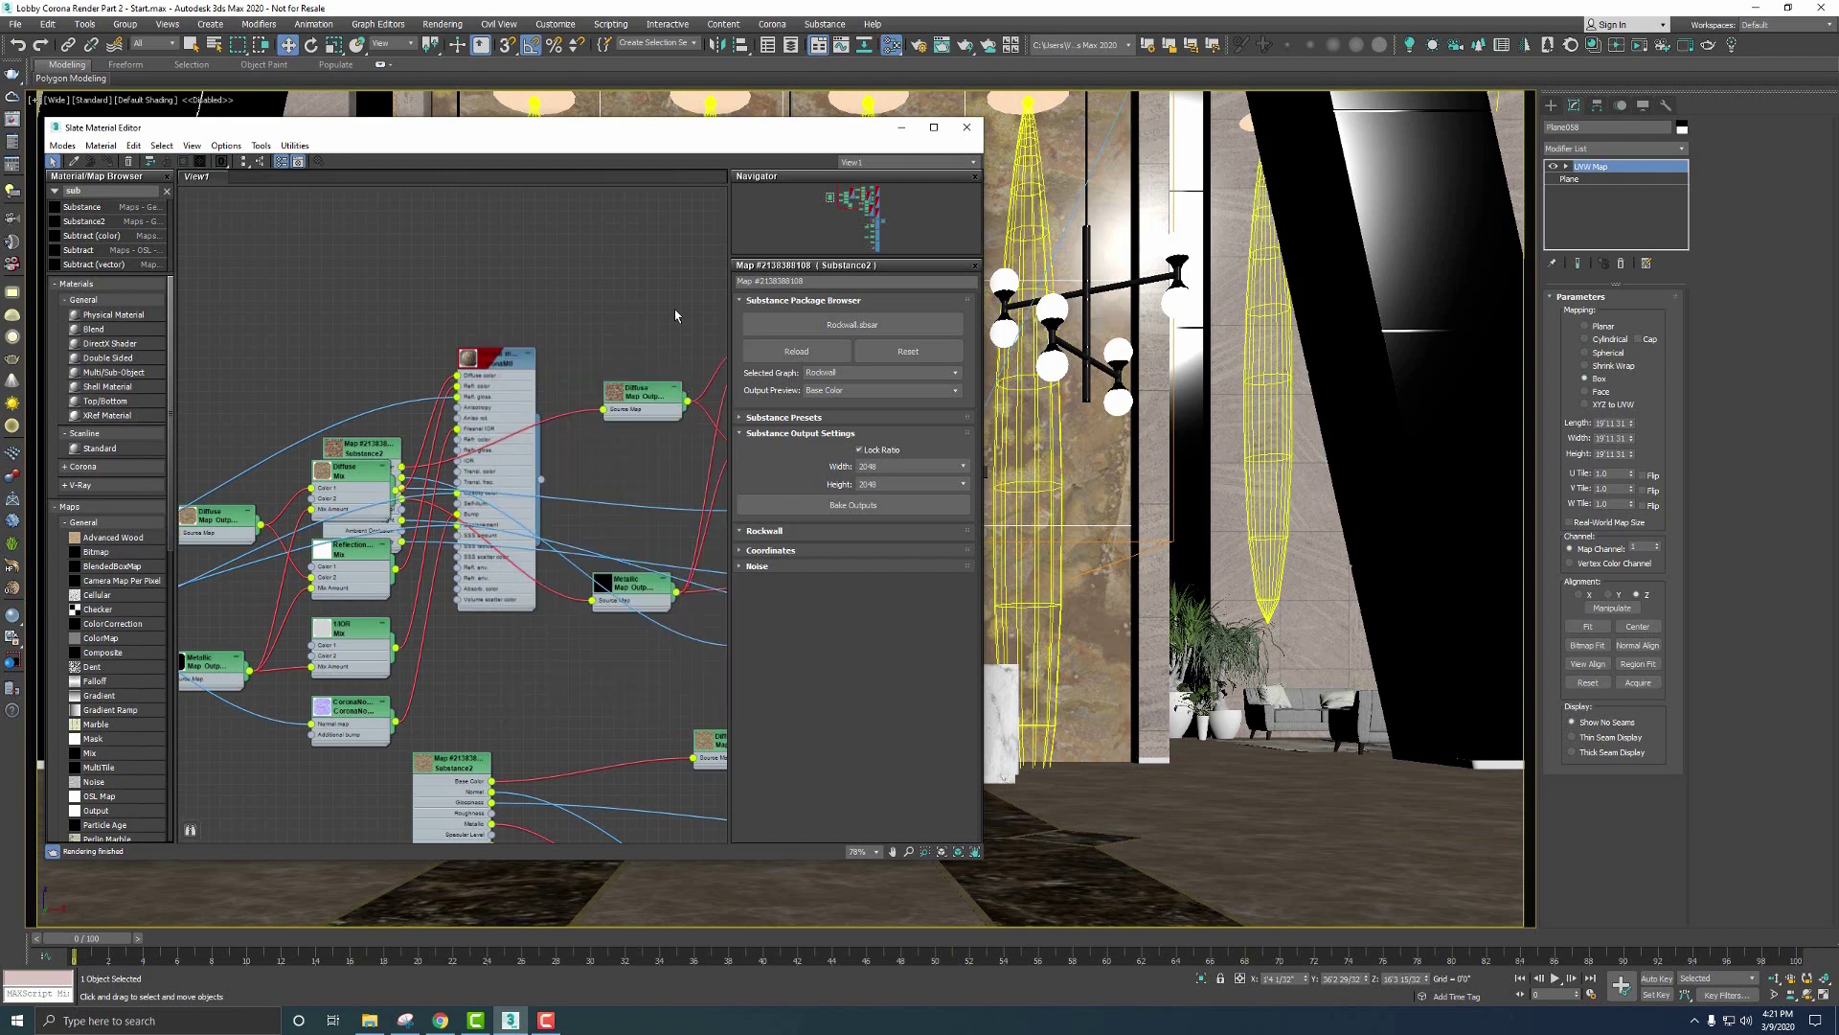
click(902, 128)
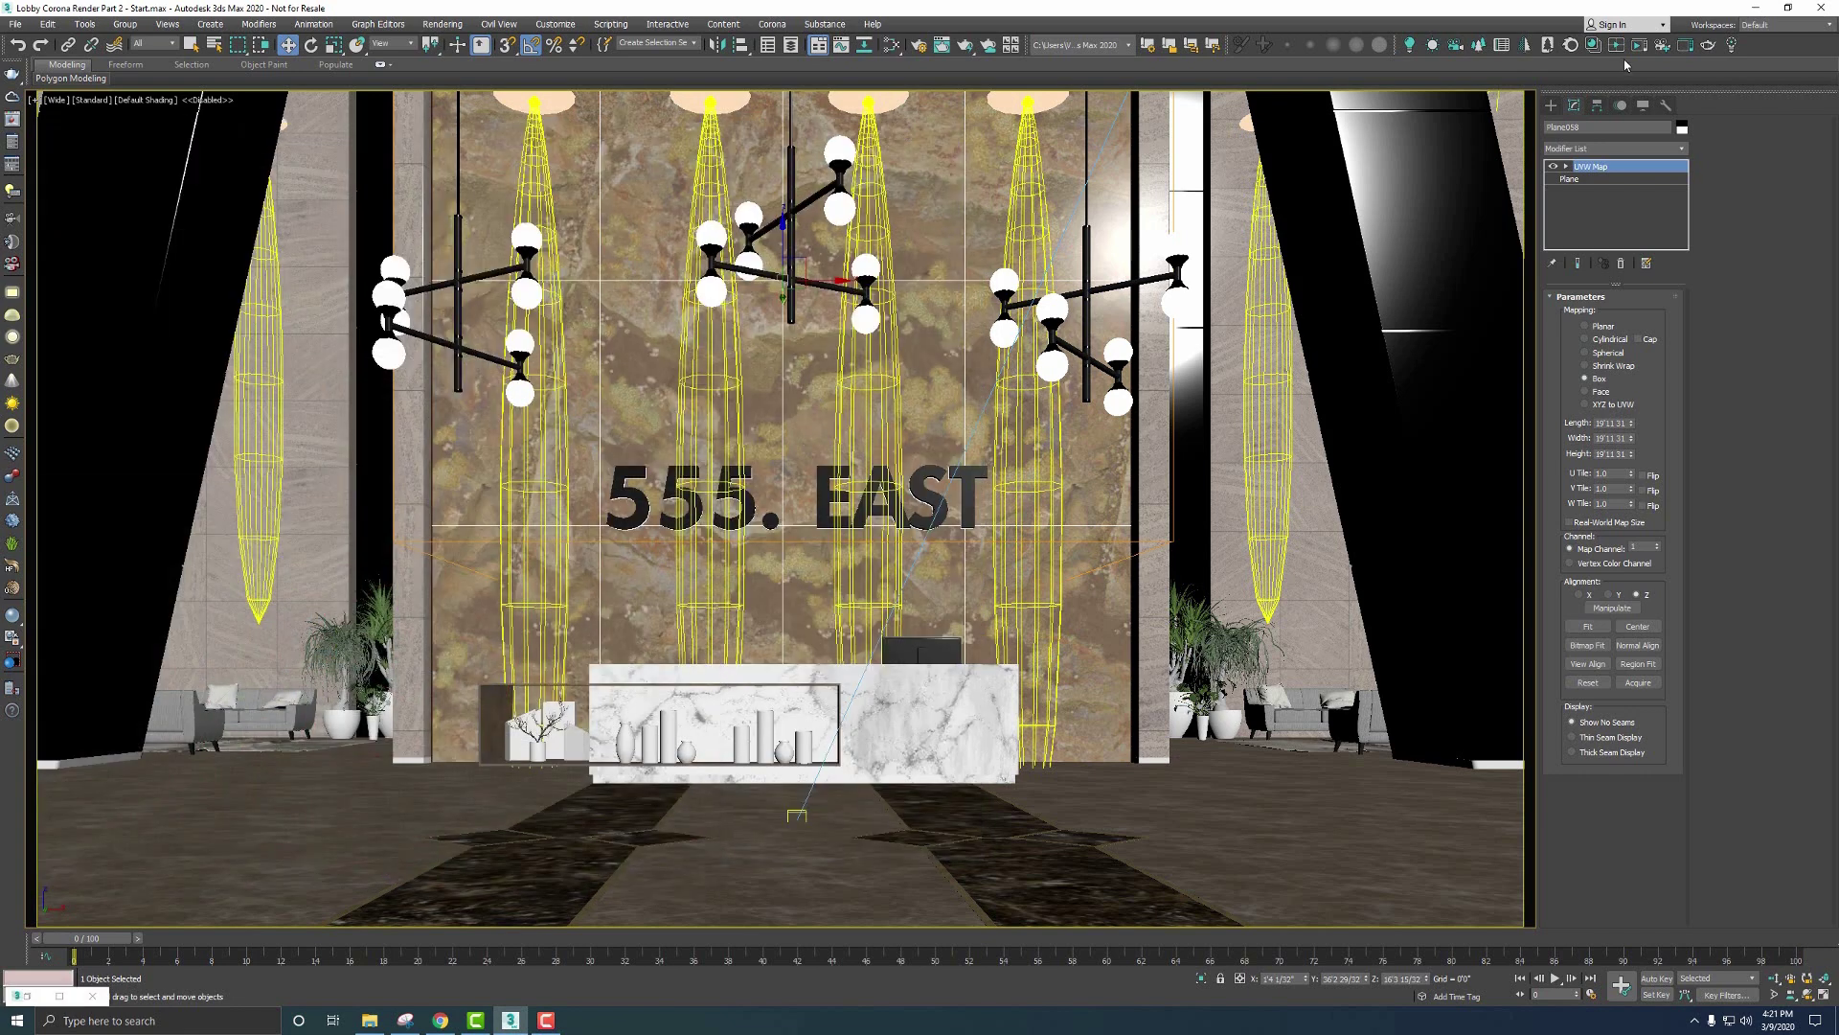
Step: Start interactive Corona rendering of the camera view and reopen the Slate Material Editor
click(1640, 48)
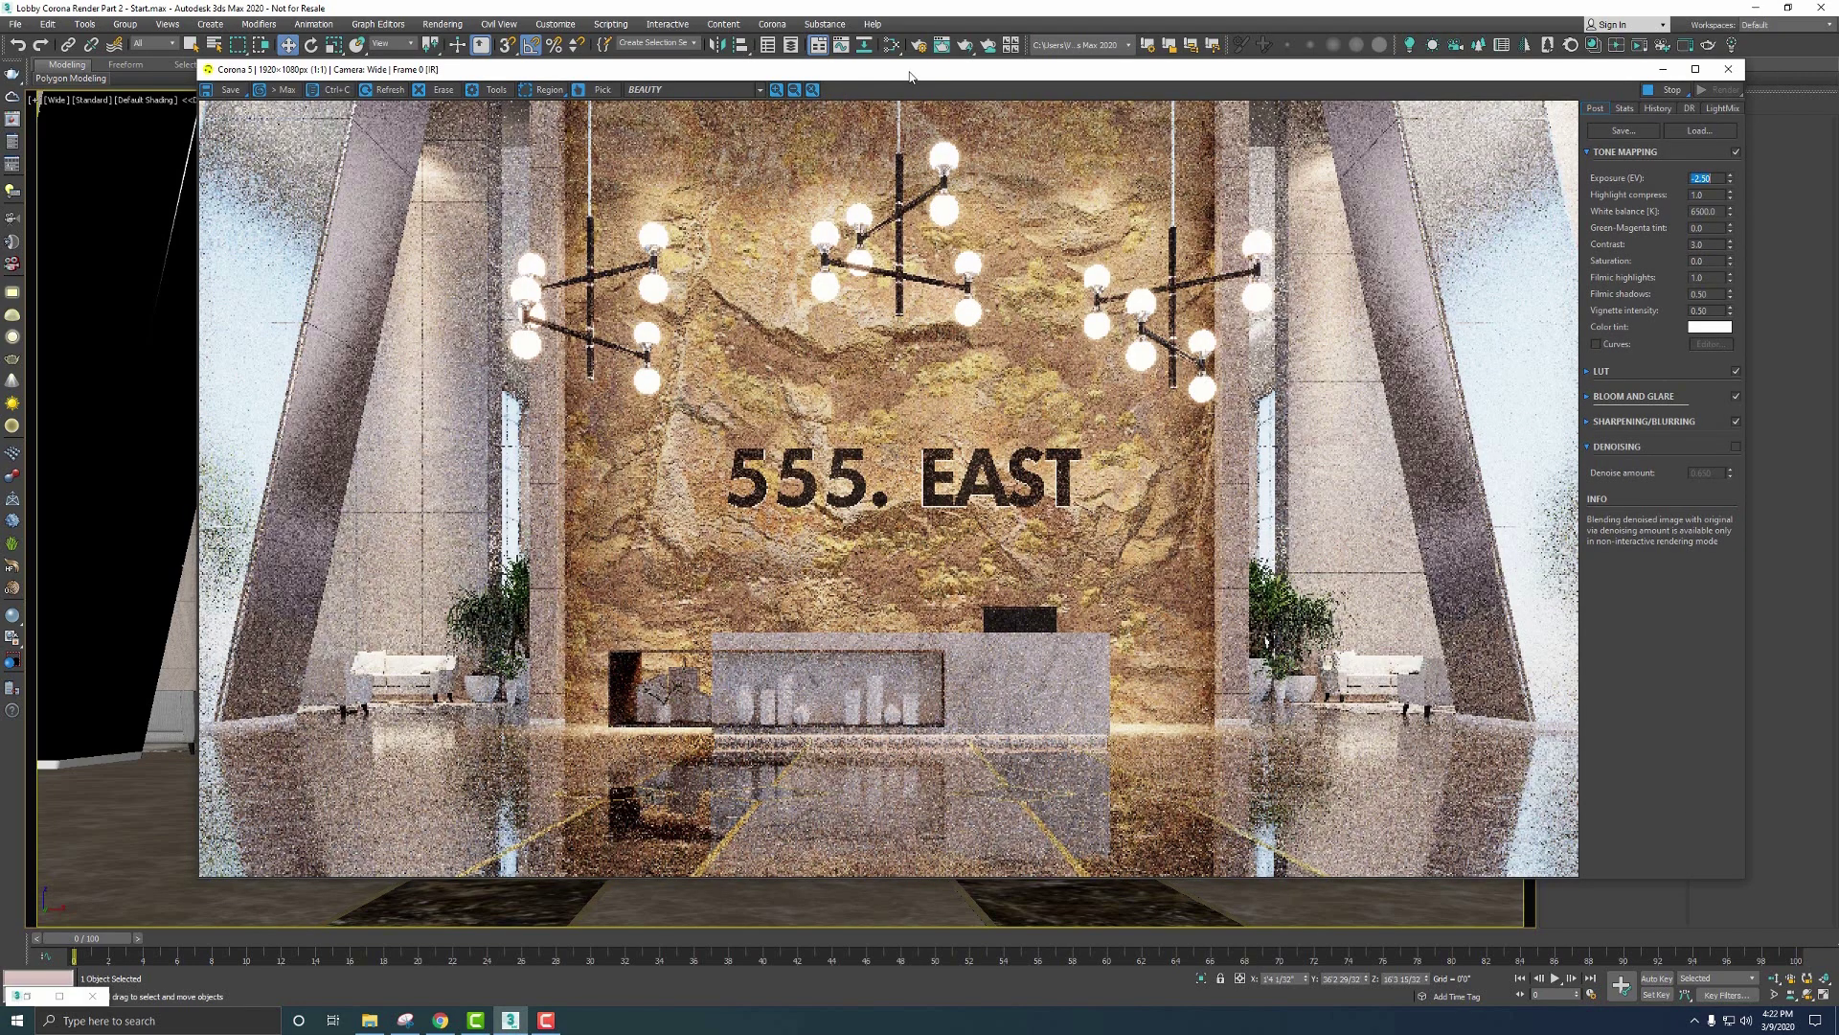
drag(849, 77, 893, 92)
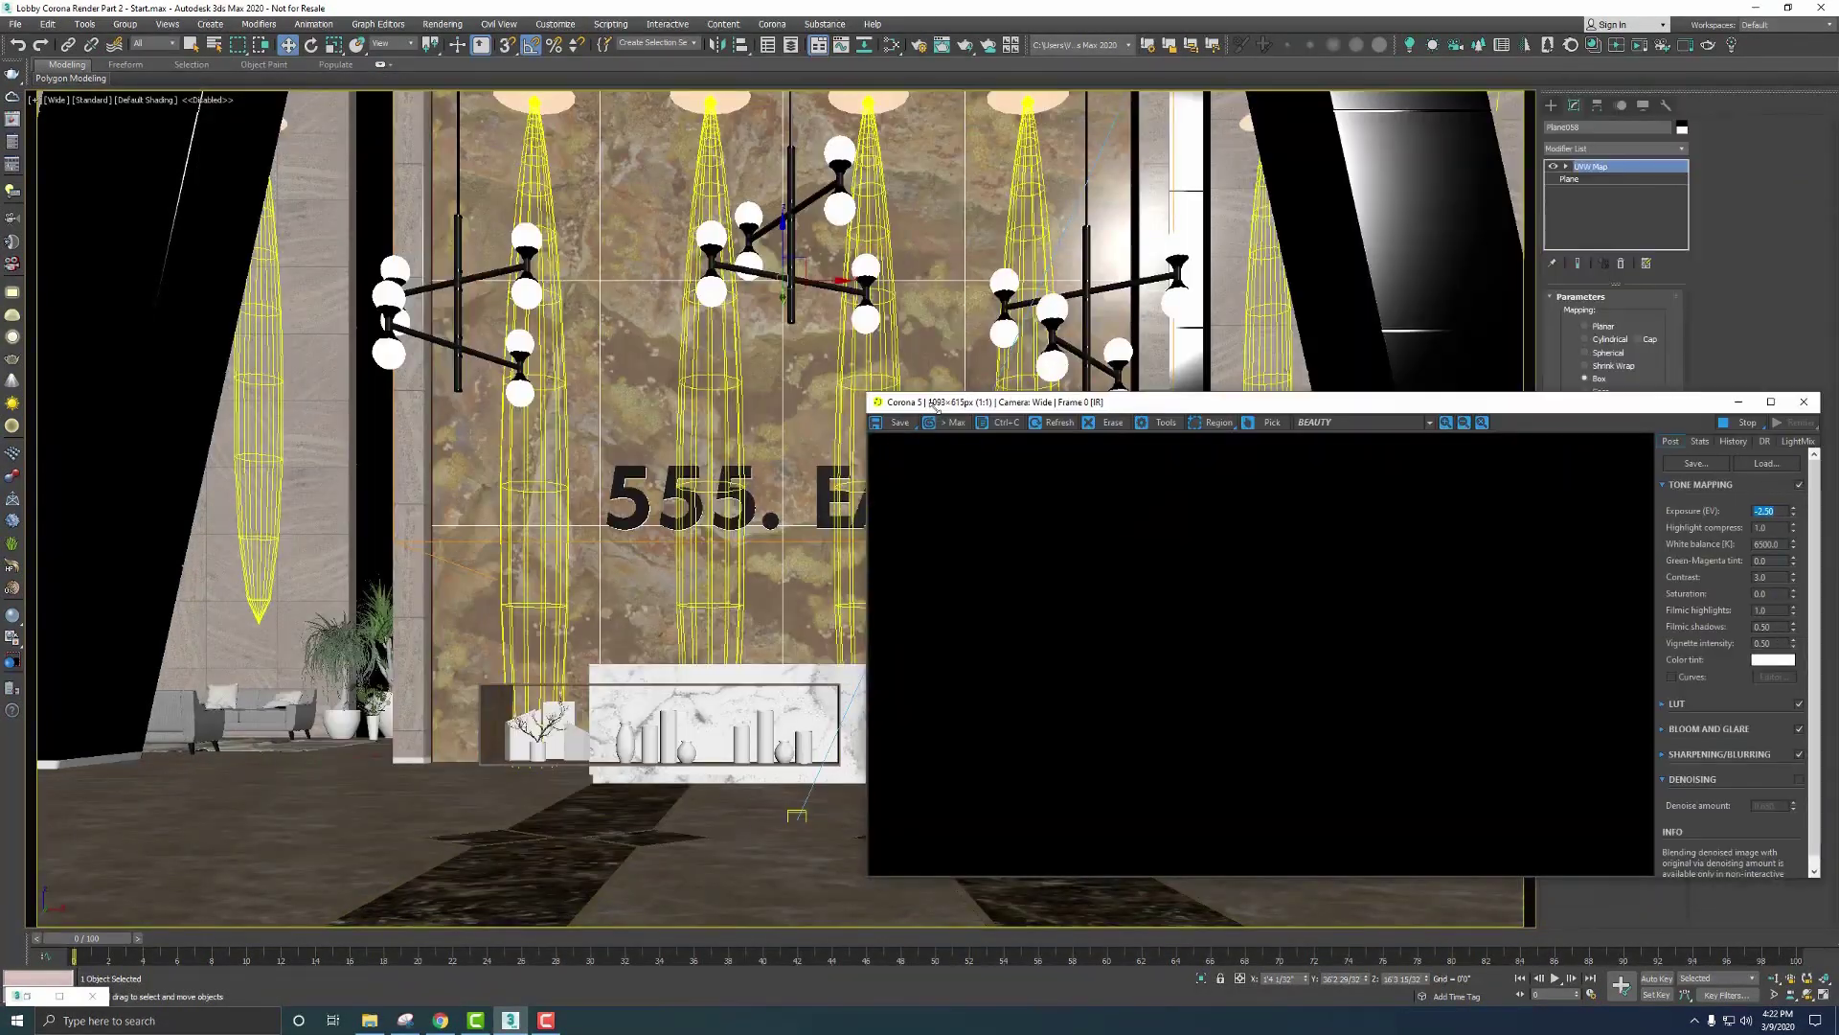
click(891, 45)
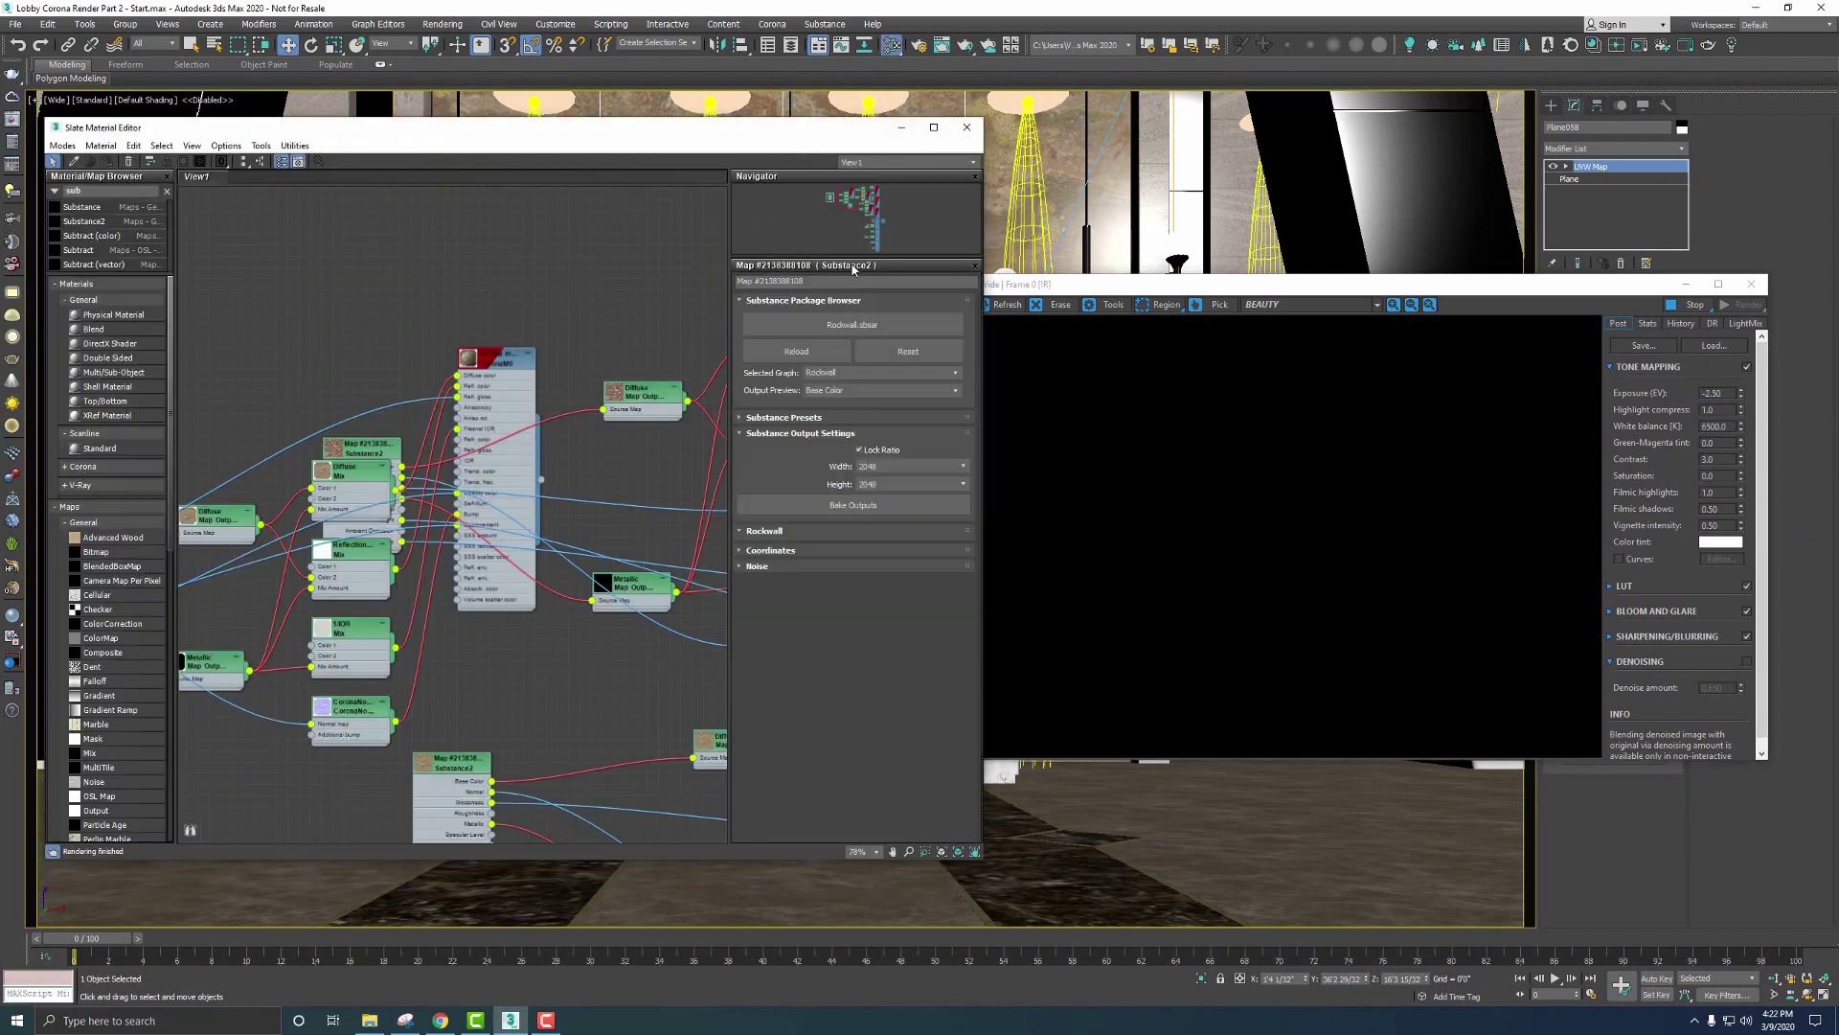
Step: Increase the Rockwall Corona material's Displacement Max level and view the result in the Corona VFB
double_click(492, 365)
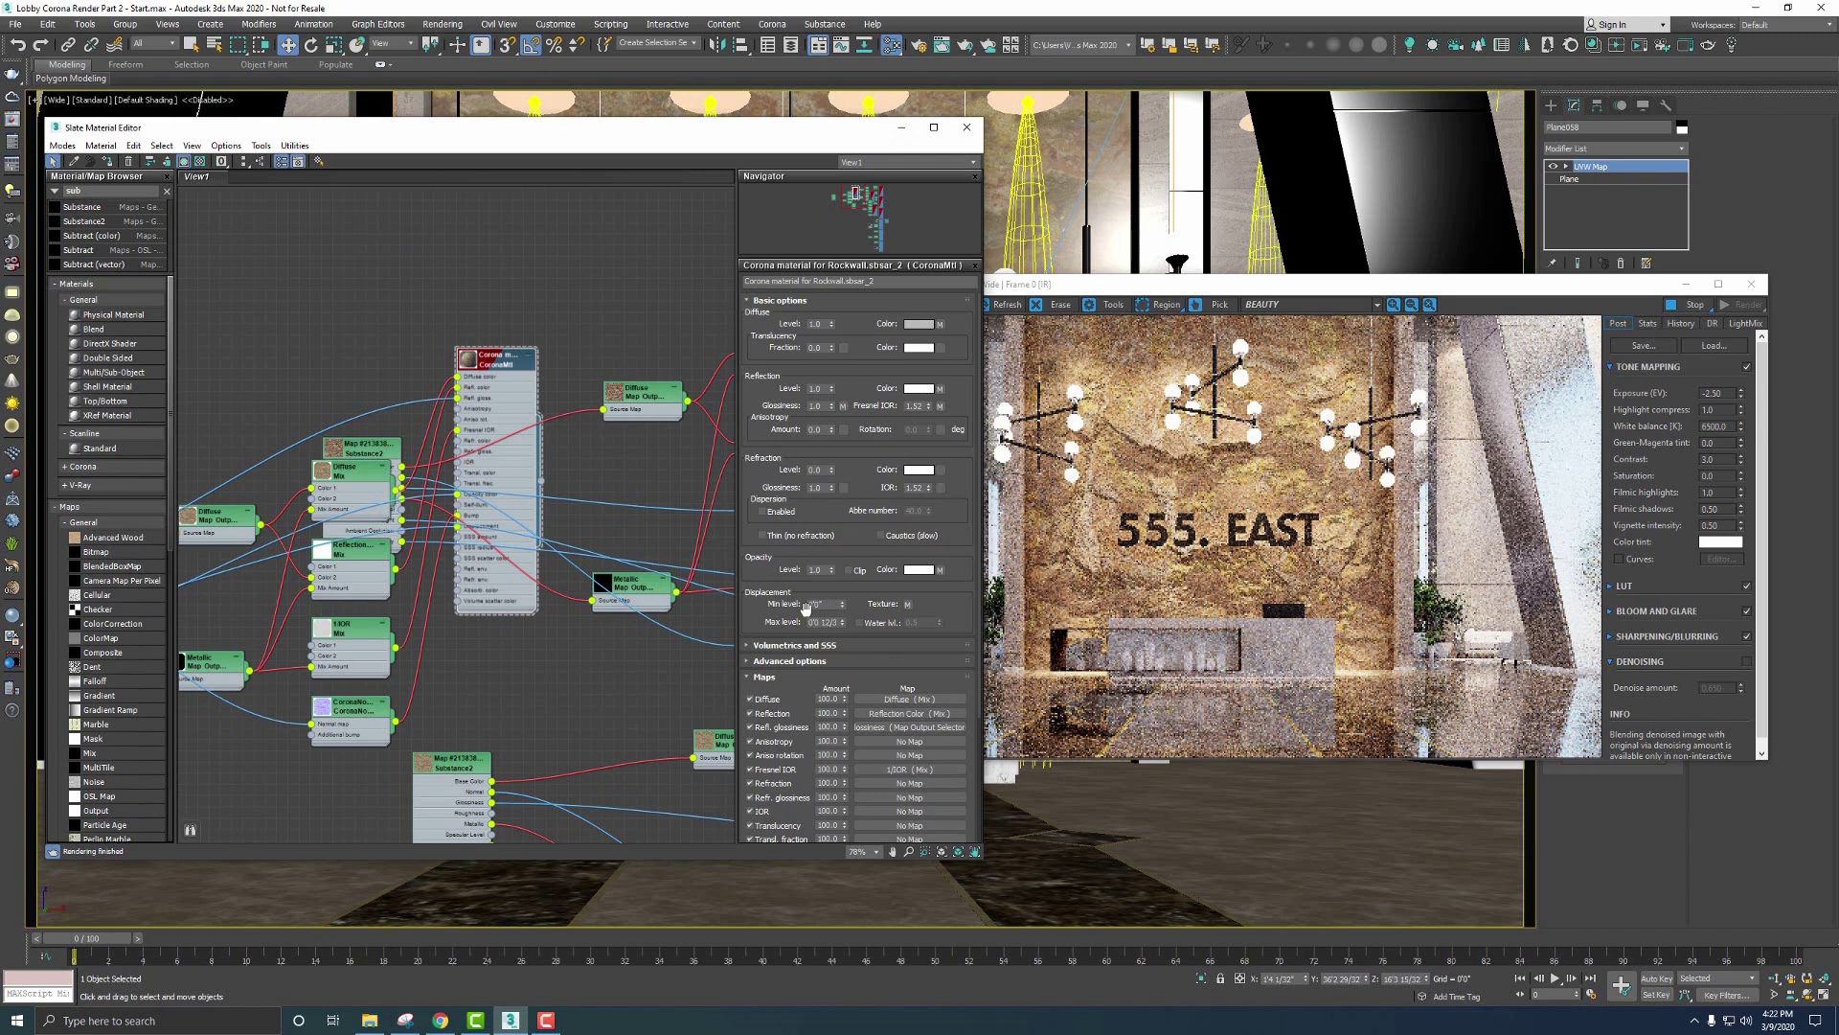
drag(843, 623, 845, 341)
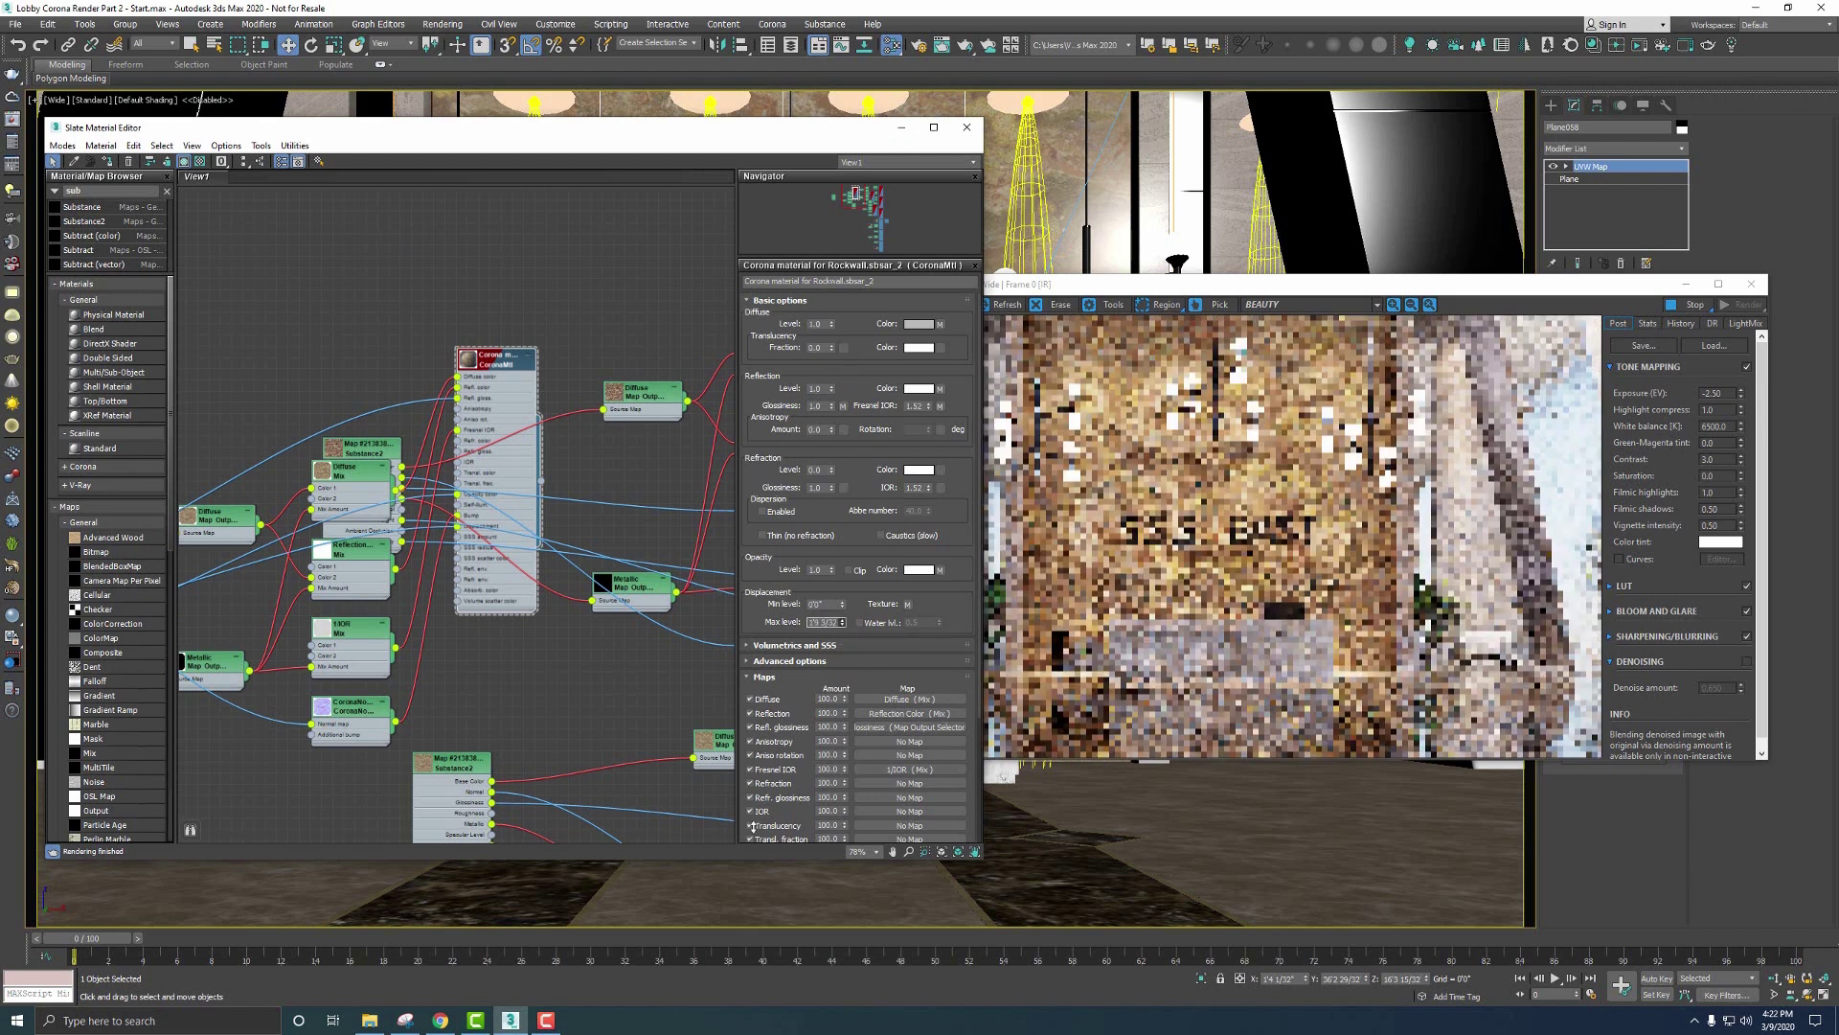
drag(800, 850, 811, 813)
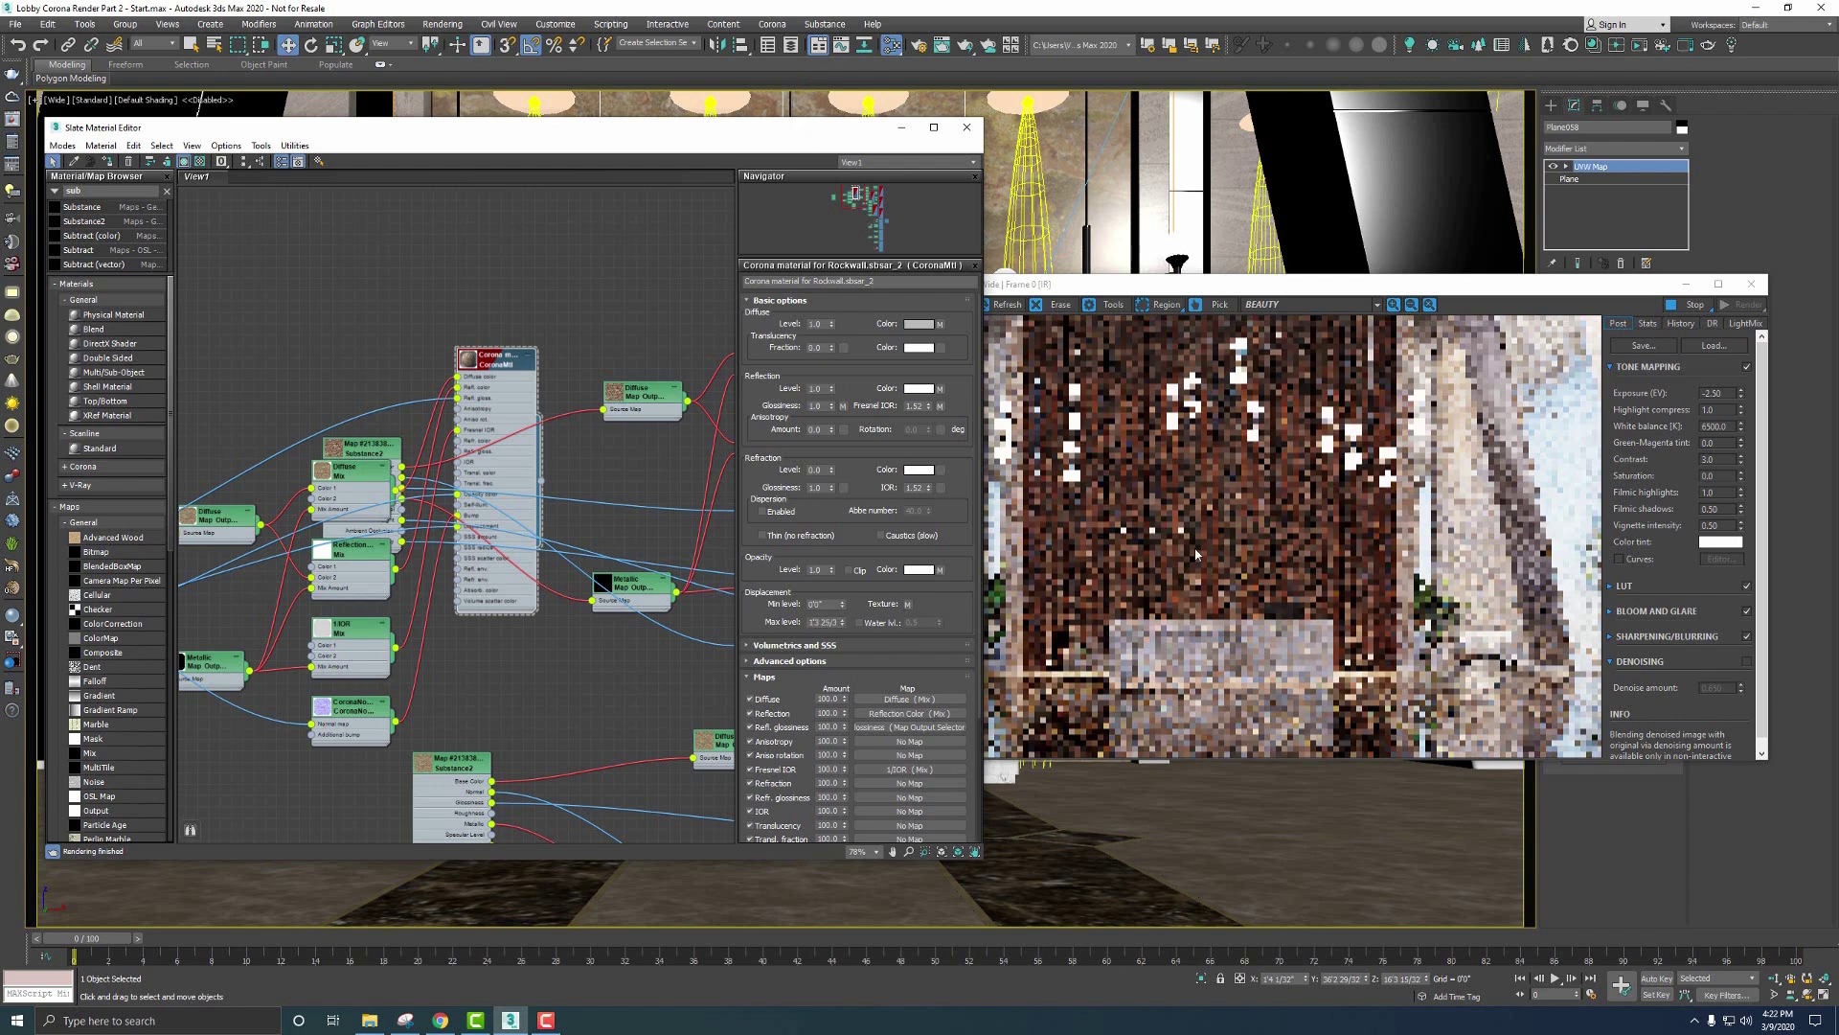
click(1195, 554)
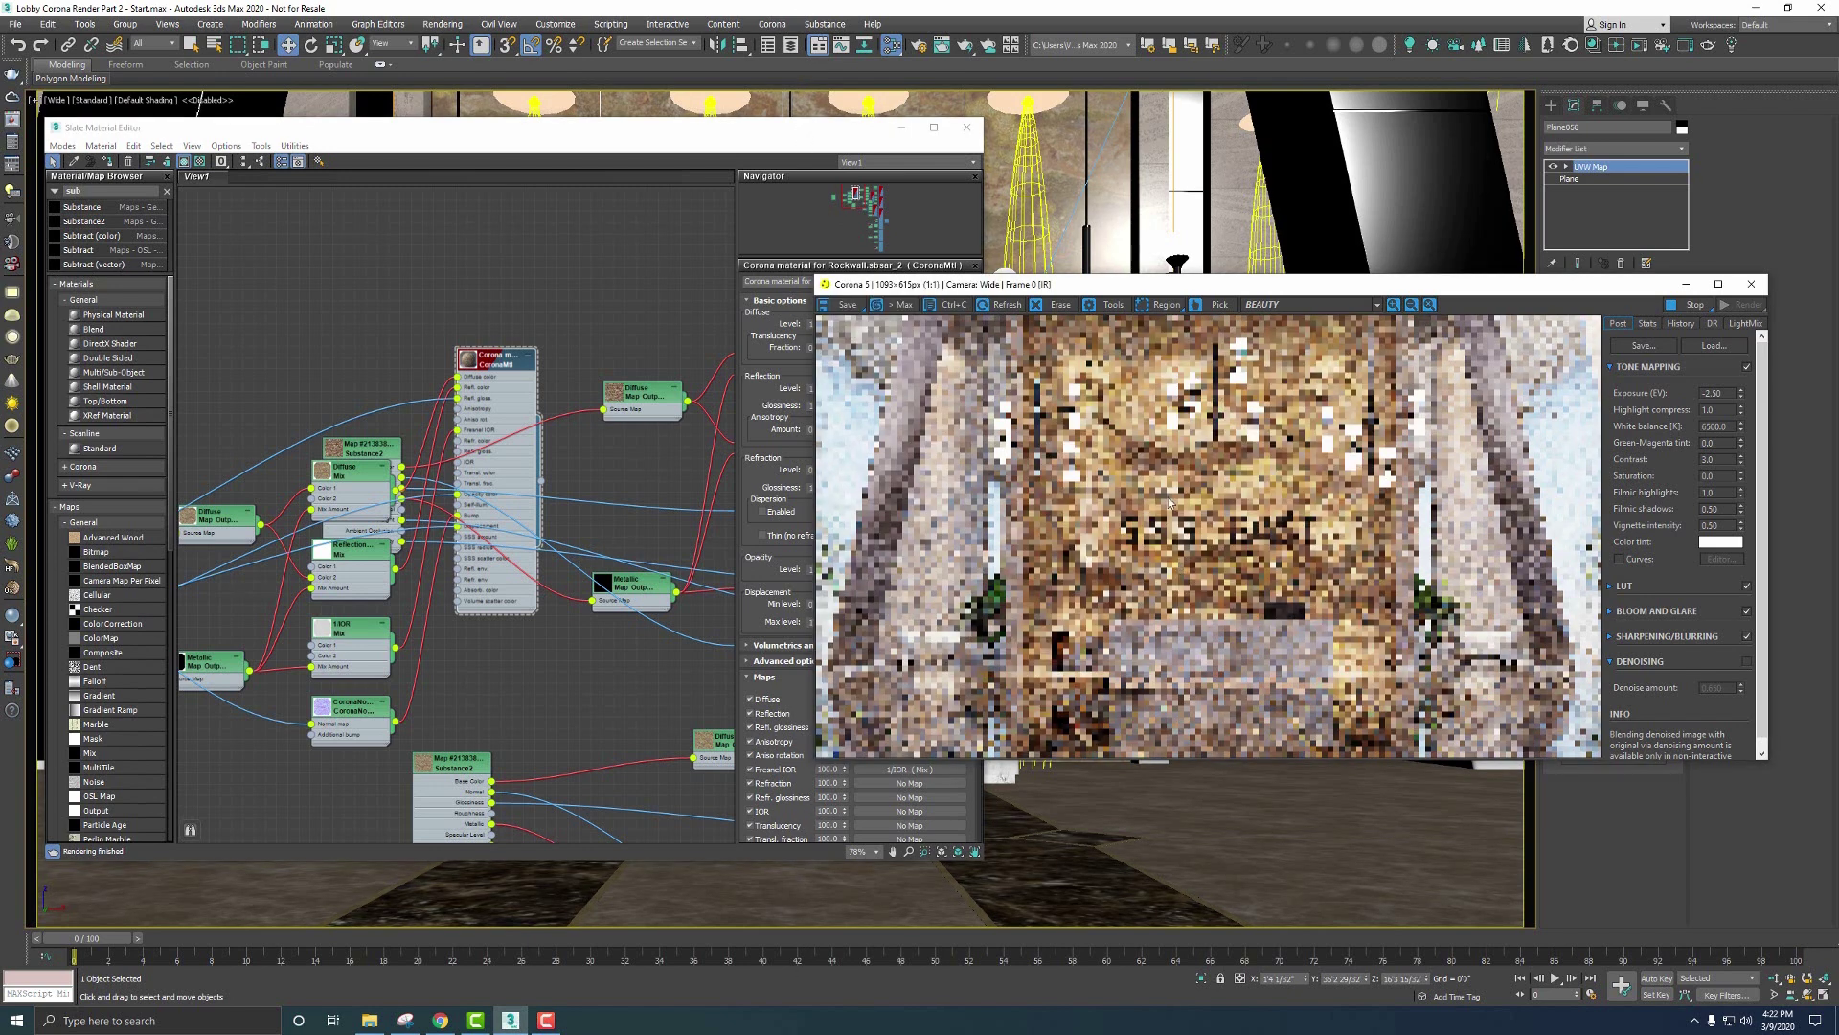